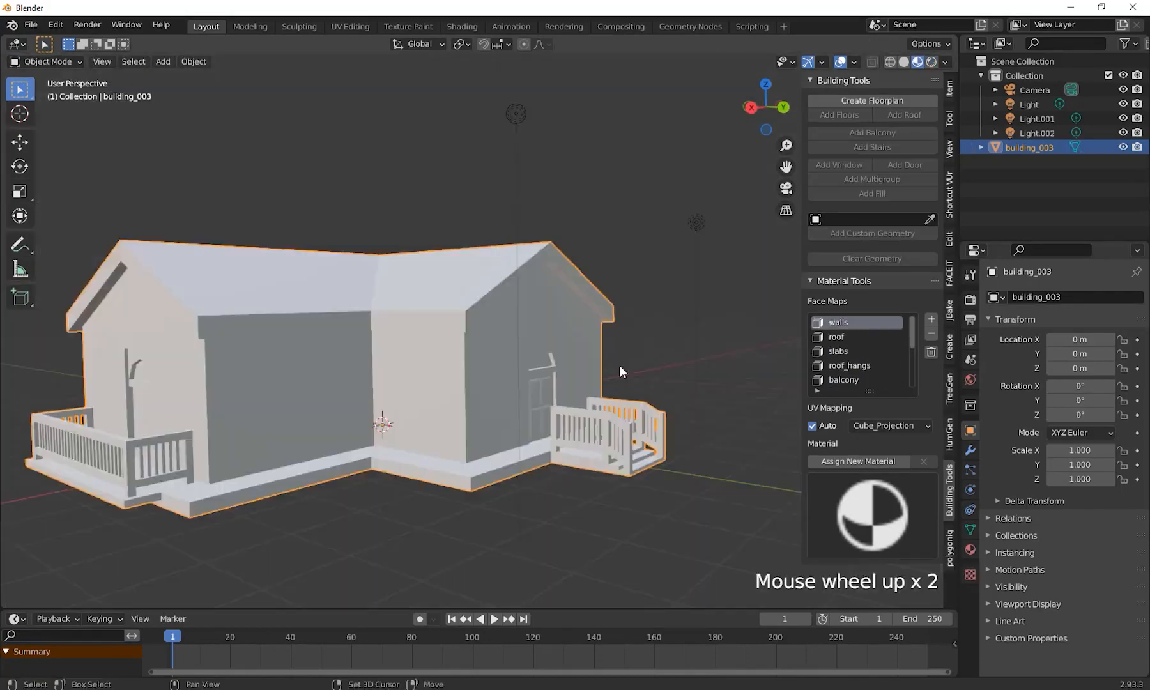
click(970, 550)
click(1006, 301)
click(1095, 532)
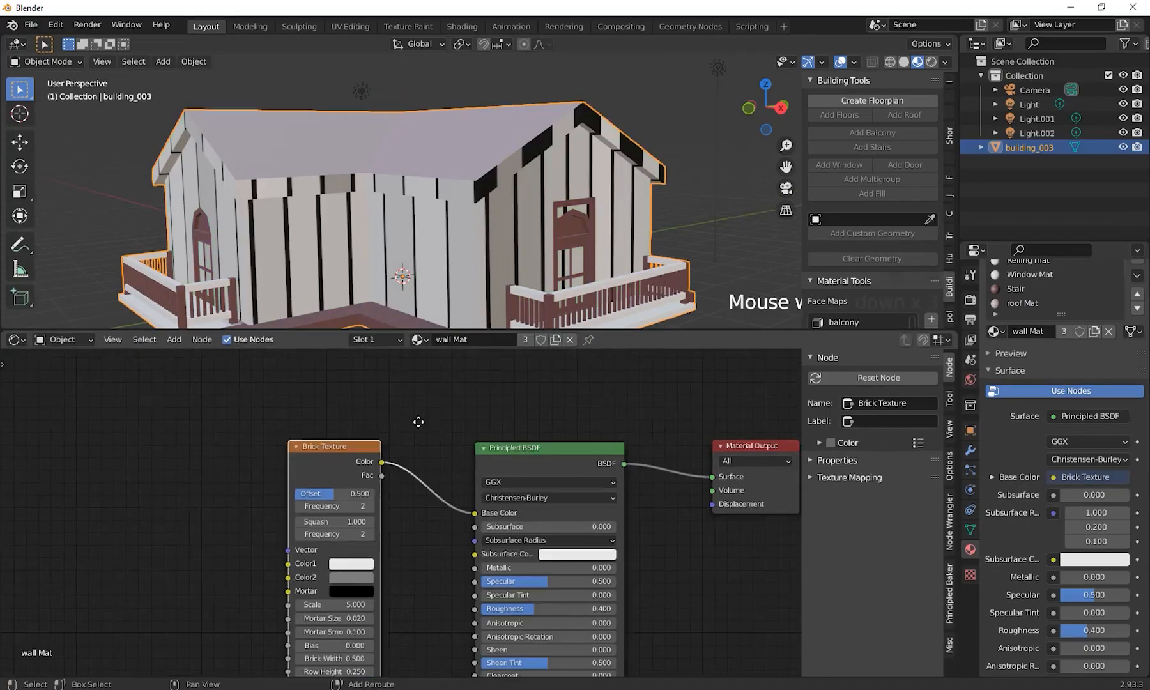
key(F3)
text(qu)
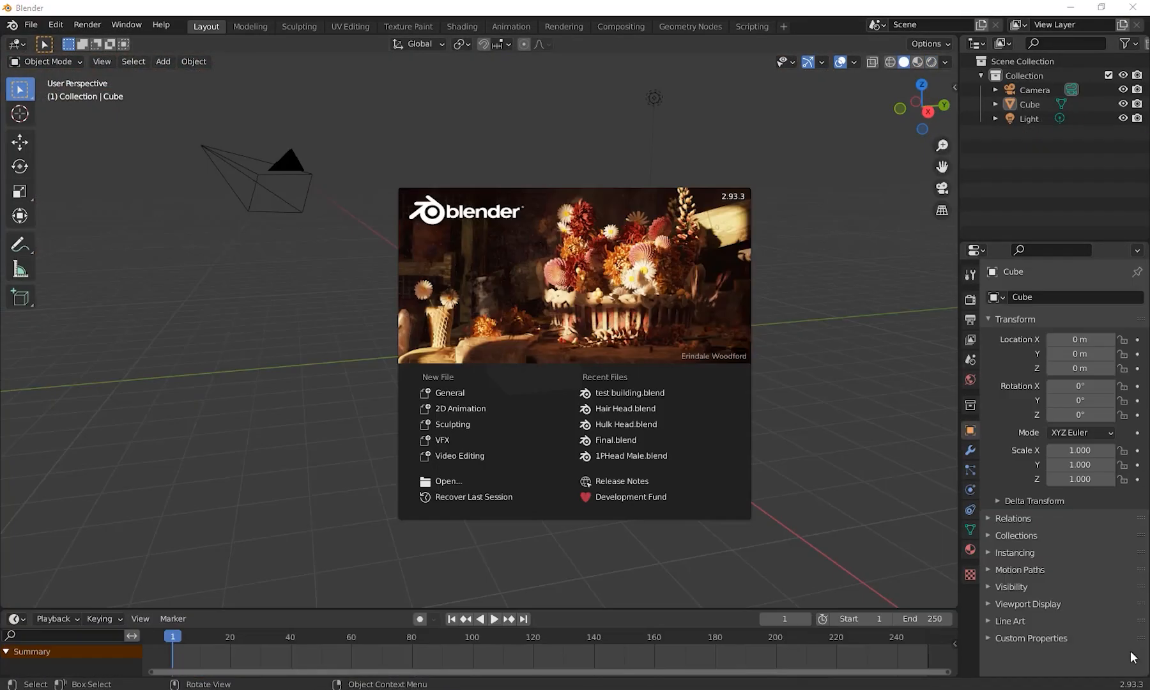
Install the add-on from building_tools-master.zip in the Downloads folder and enable Mesh: Building Tools
click(1131, 650)
click(48, 26)
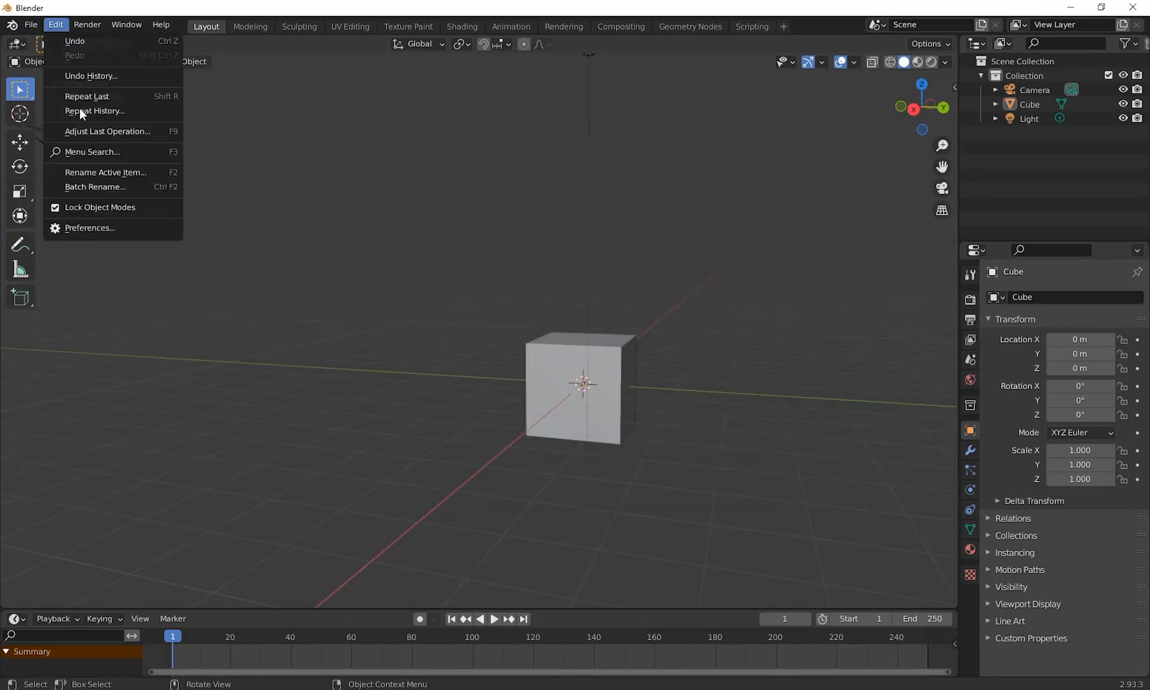
click(123, 227)
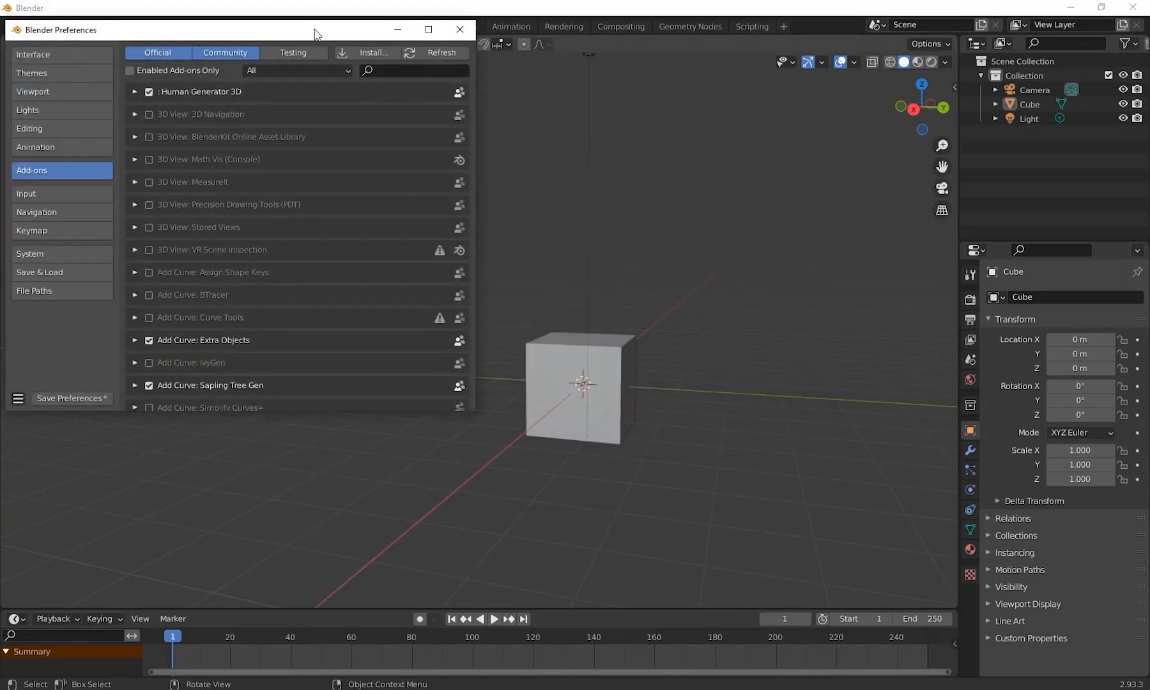
drag(315, 33, 472, 93)
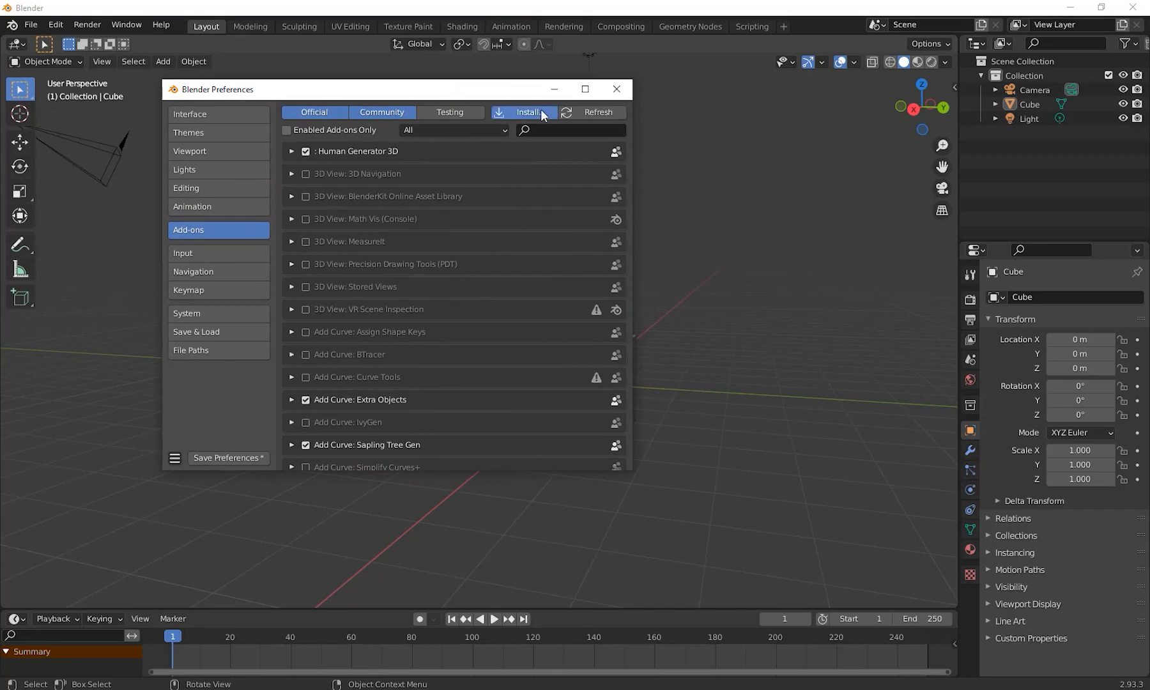
click(541, 113)
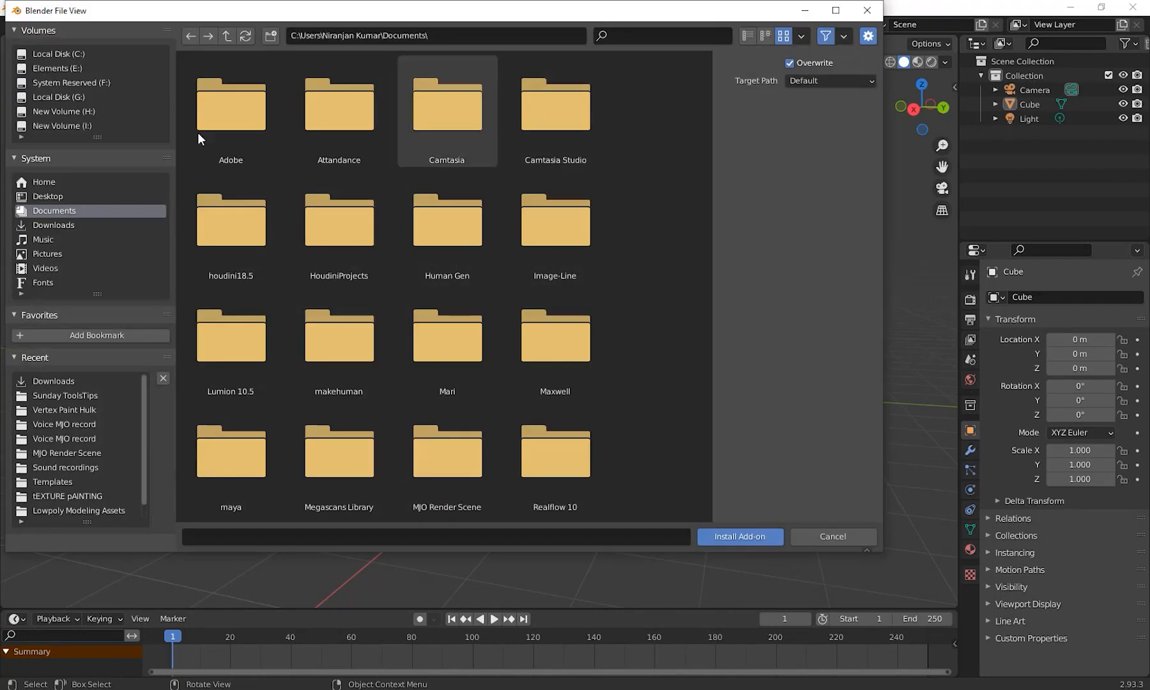
click(71, 225)
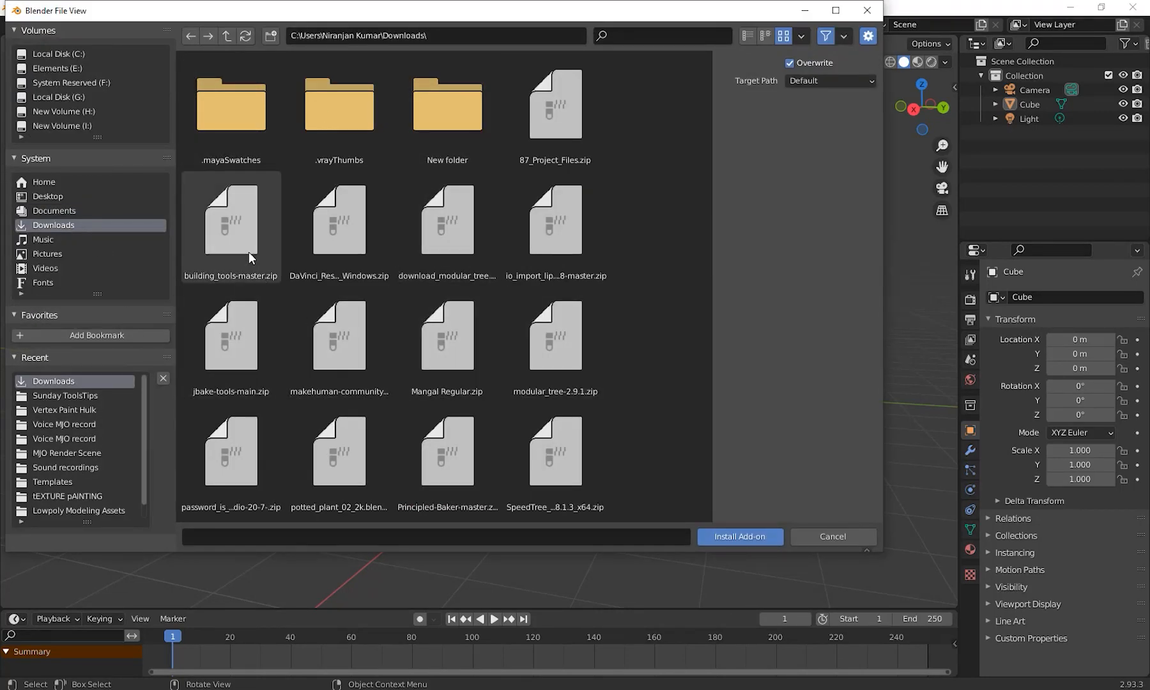
click(238, 230)
click(740, 537)
click(329, 153)
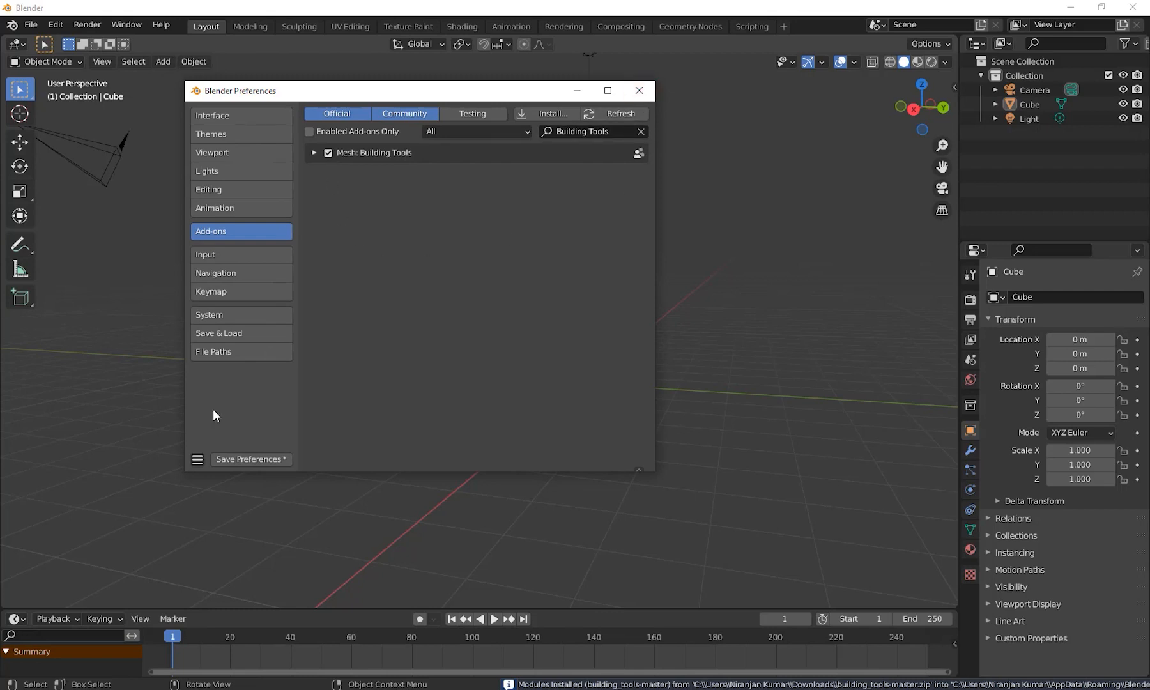
Turn on Auto-Save Preferences and close the preferences window
click(197, 459)
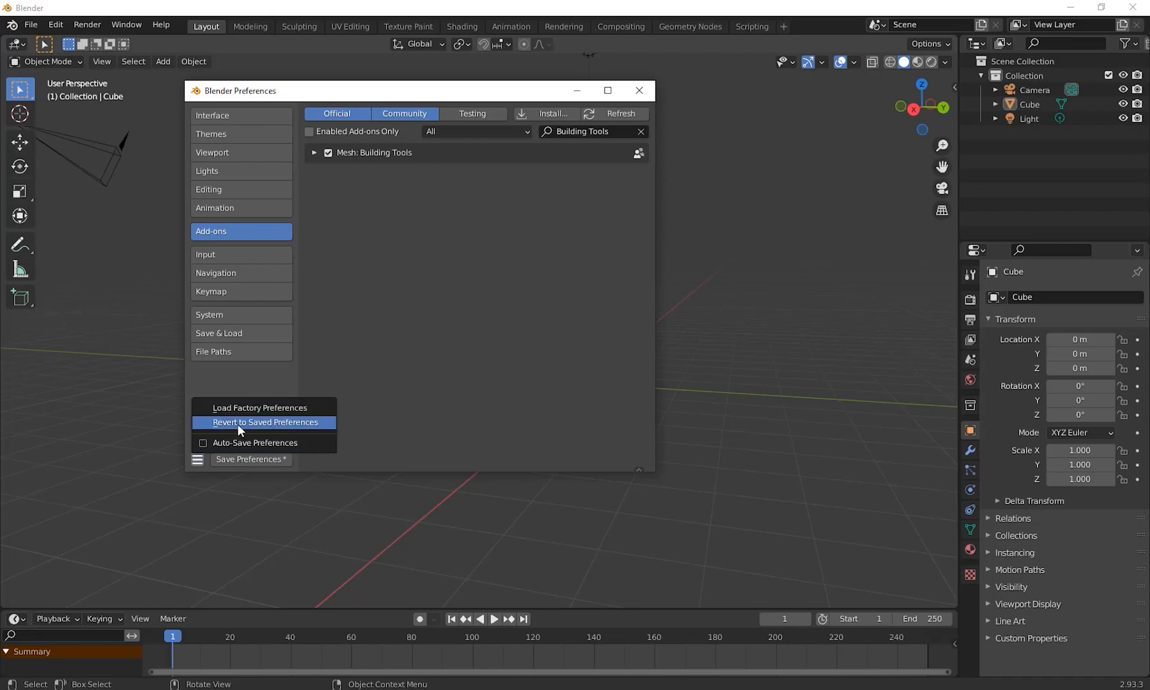
click(217, 441)
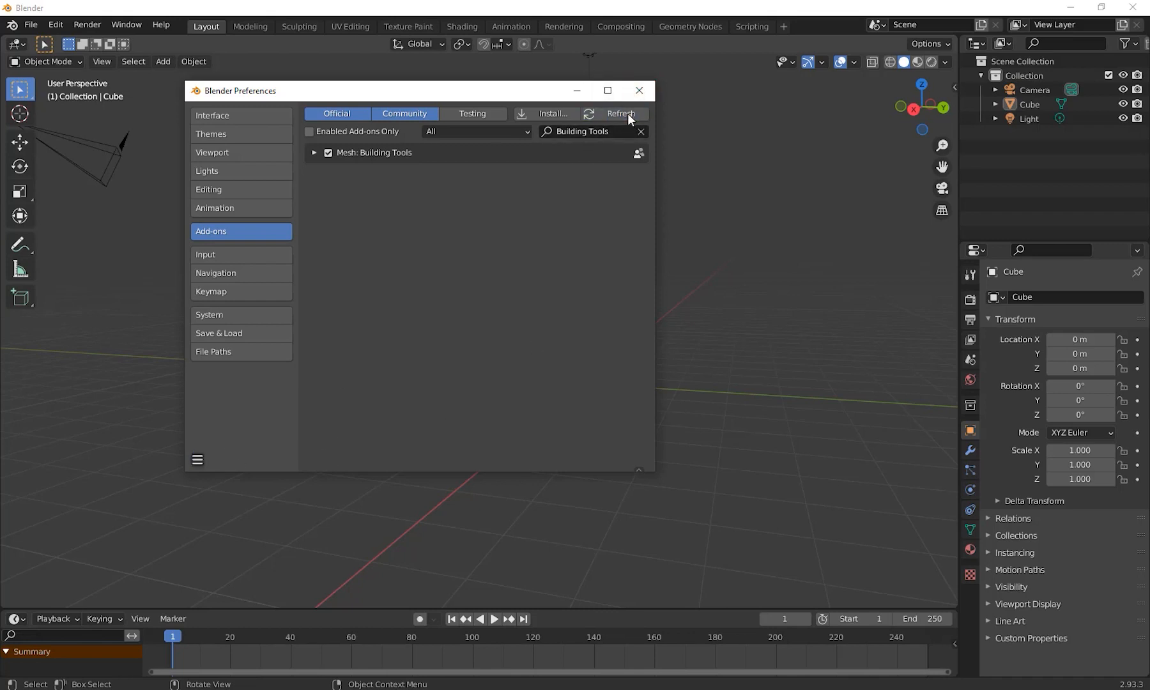
click(639, 90)
Show the Building Tools add-on's controls in the 3D viewport
middle_drag(647, 98, 747, 353)
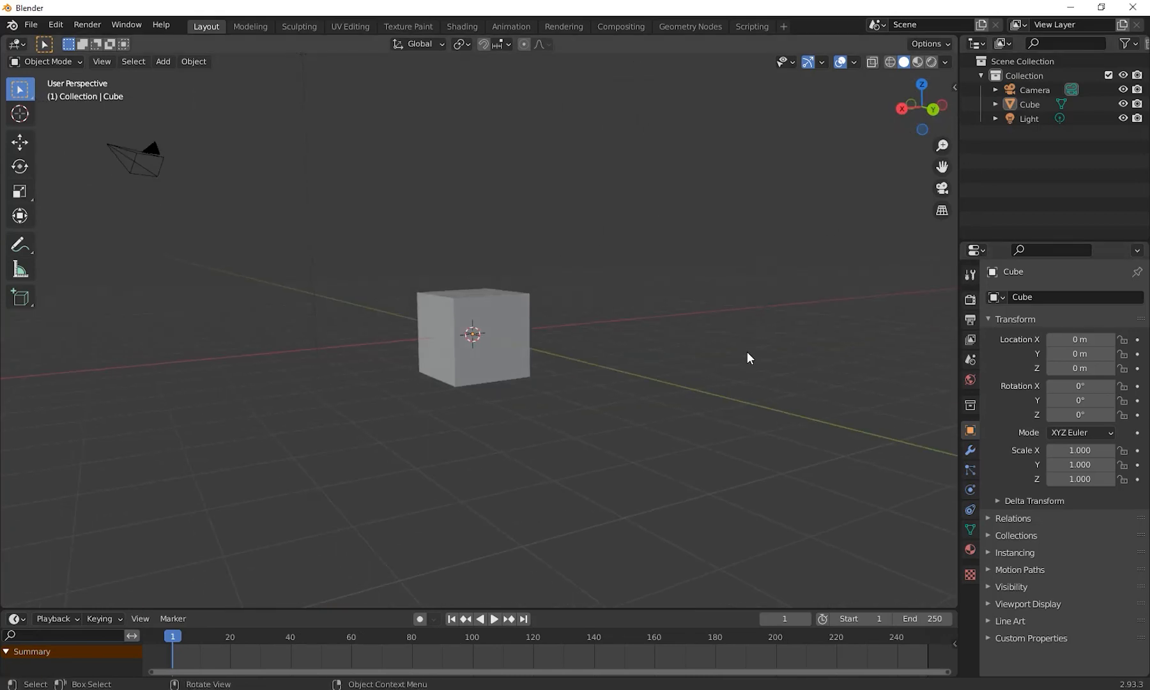
key(n)
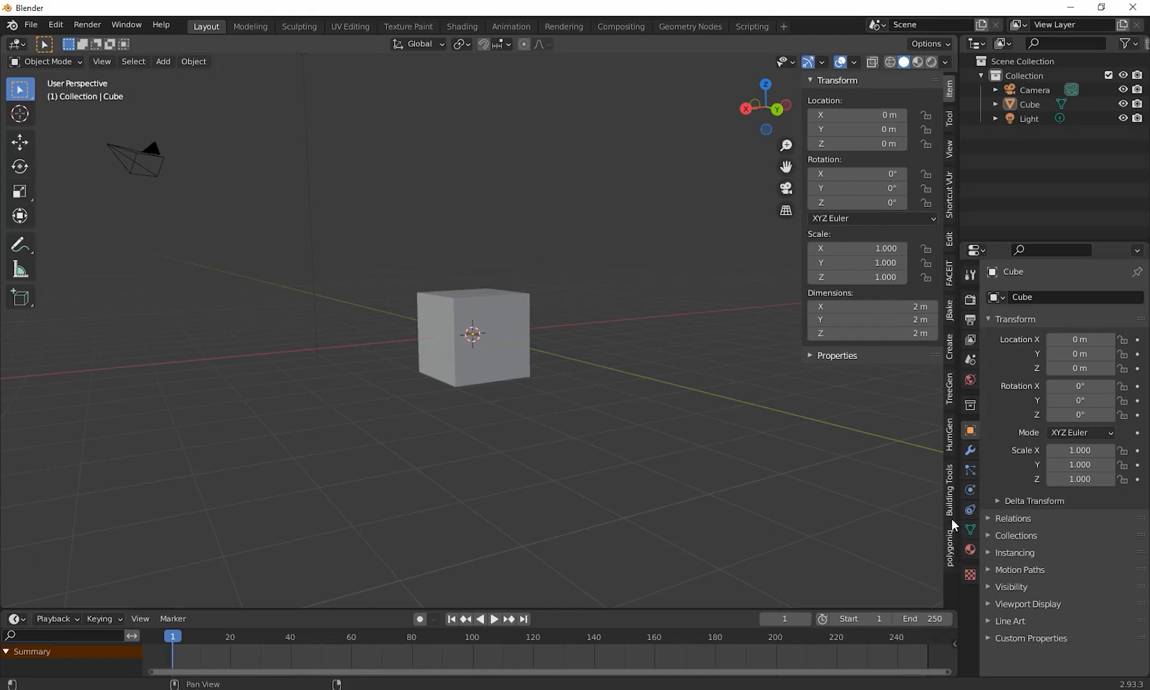
click(950, 492)
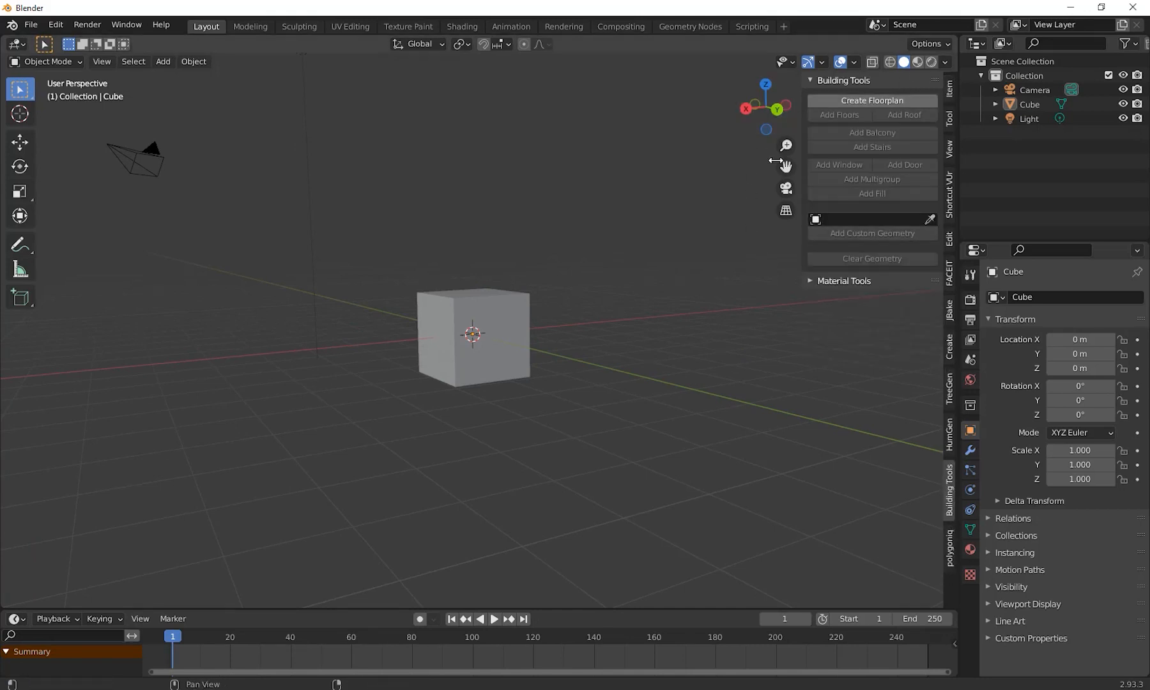
Delete the default cube from the scene, keeping the camera and light
middle_drag(662, 391, 684, 398)
scroll(639, 396, down, 7)
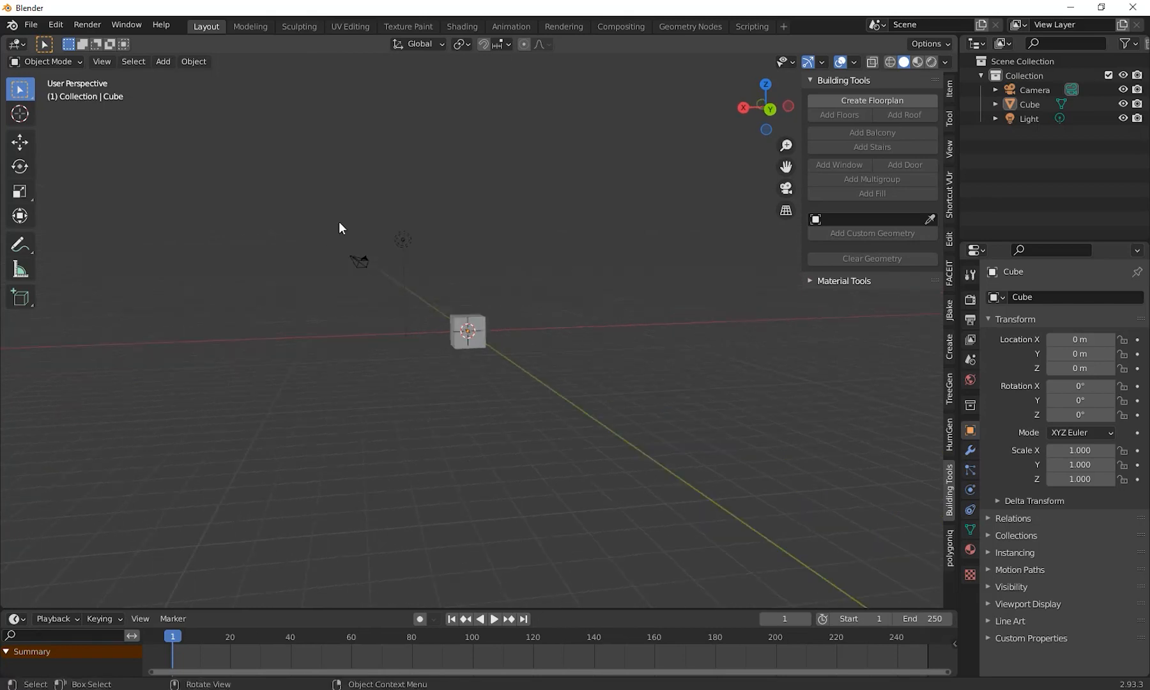
drag(298, 190, 674, 455)
middle_drag(630, 453, 708, 451)
middle_drag(581, 449, 527, 445)
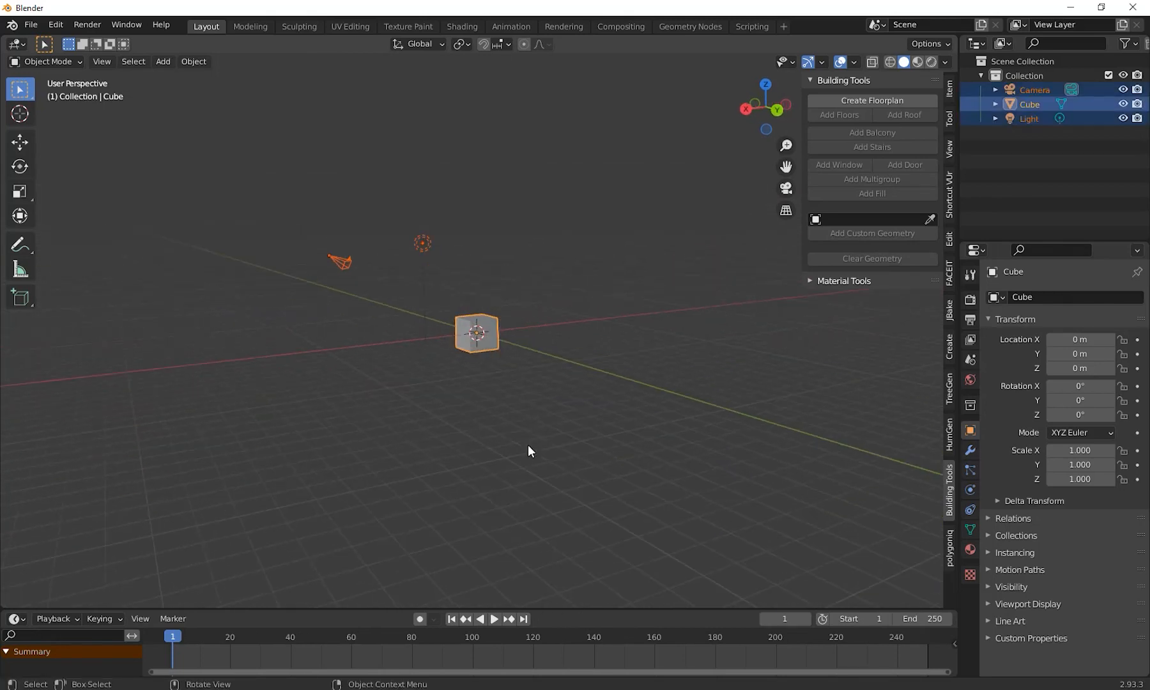
click(481, 328)
key(Delete)
Create a floorplan with Building Tools and set its shape type to Composite
scroll(730, 396, up, 2)
mouse_move(730, 397)
middle_down()
mouse_move(650, 417)
mouse_move(729, 409)
middle_up()
scroll(728, 409, up, 3)
click(896, 99)
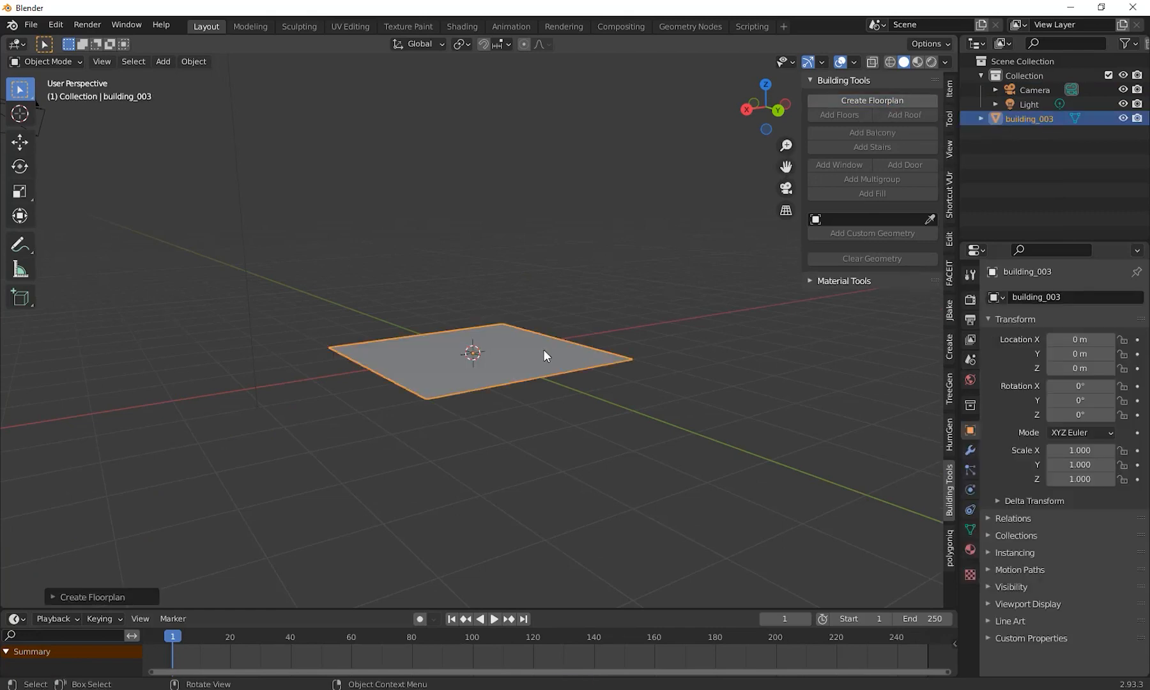
middle_drag(544, 349, 538, 377)
scroll(565, 382, up, 2)
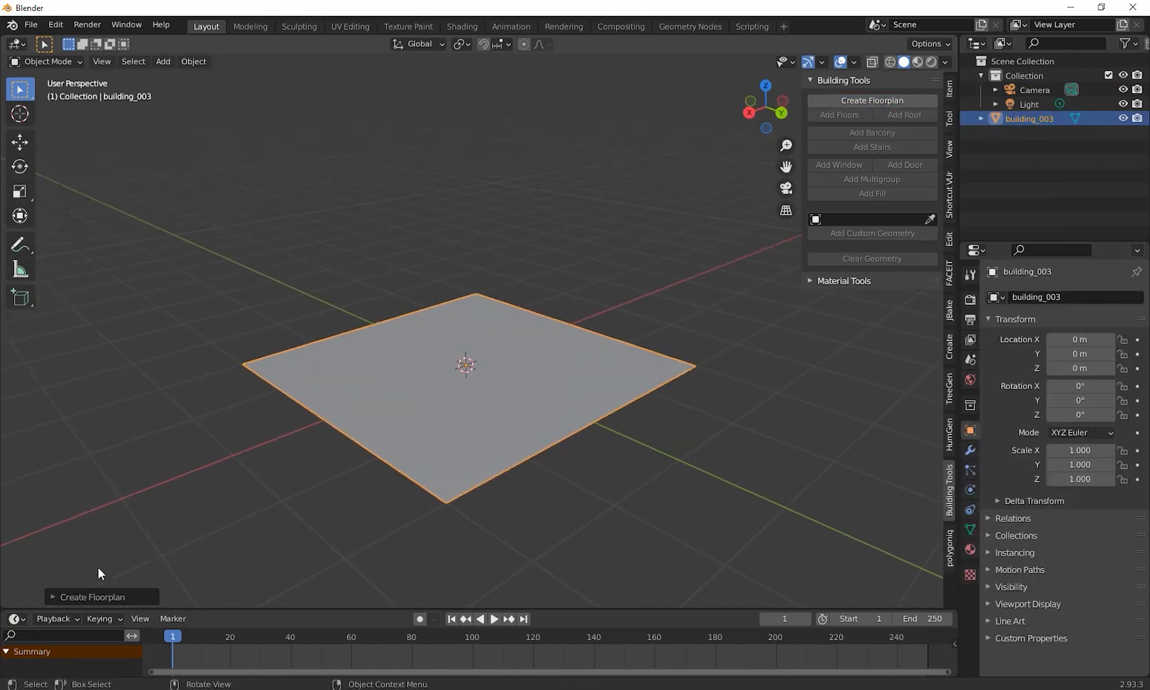
click(51, 594)
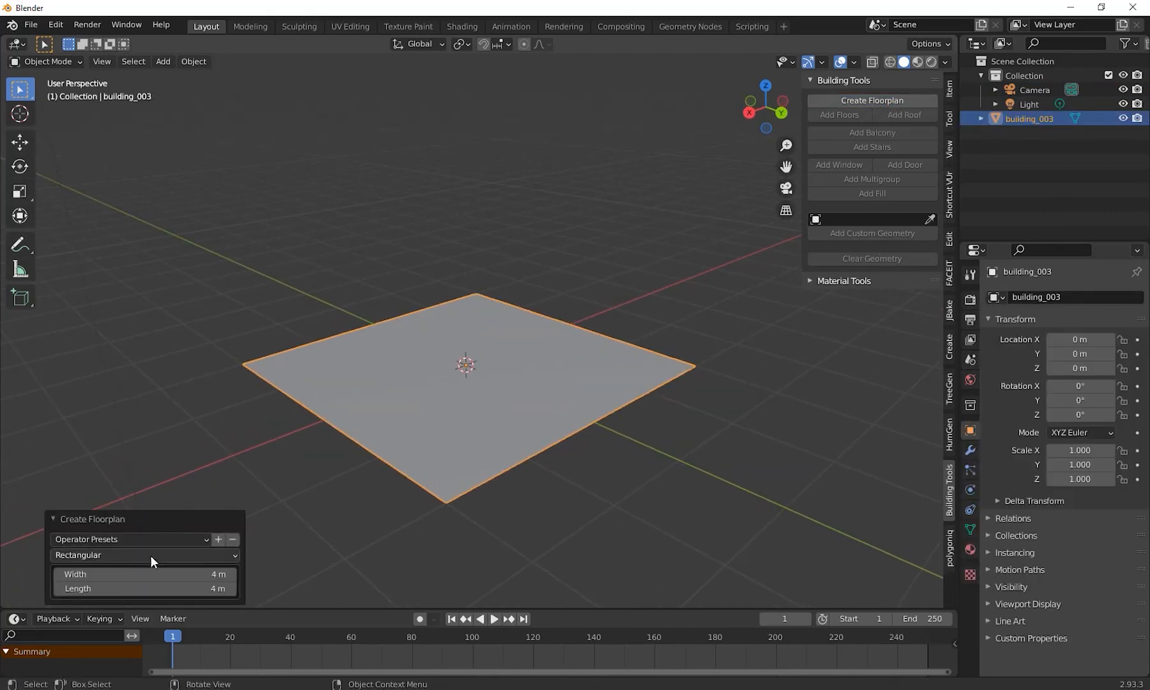
click(173, 555)
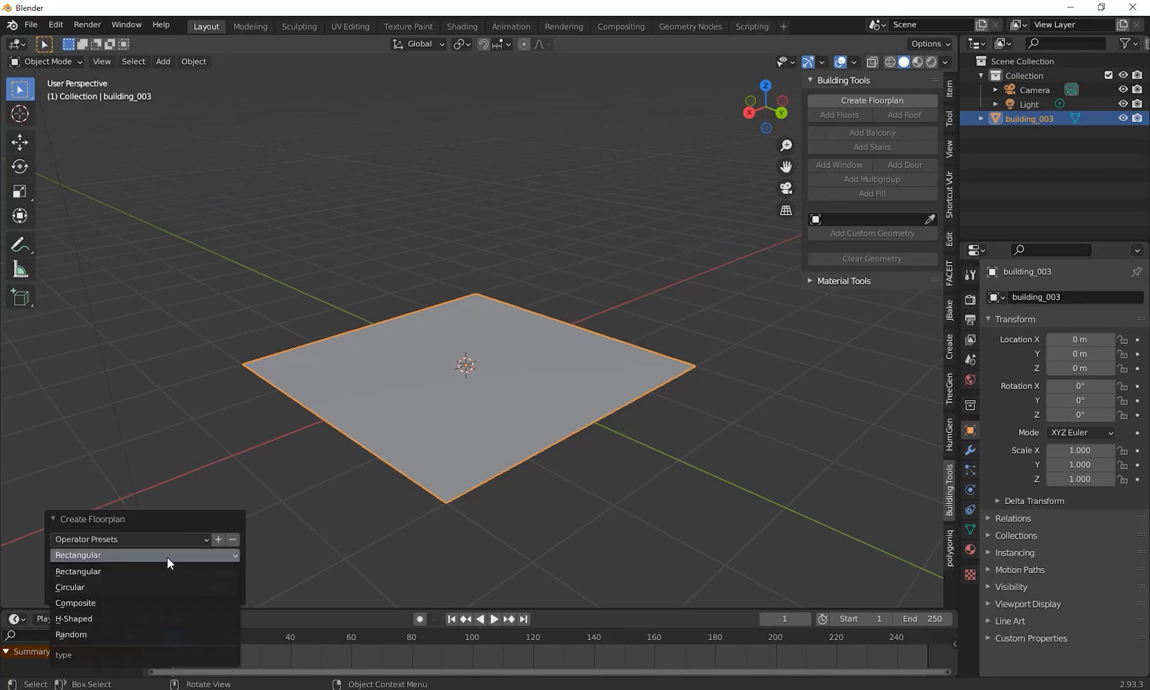
click(124, 603)
Set the composite floorplan's fan lengths 1 to 4 to 2.9 m, 2.1 m, 0 m and 2 m
scroll(506, 430, down, 3)
middle_drag(506, 431, 480, 449)
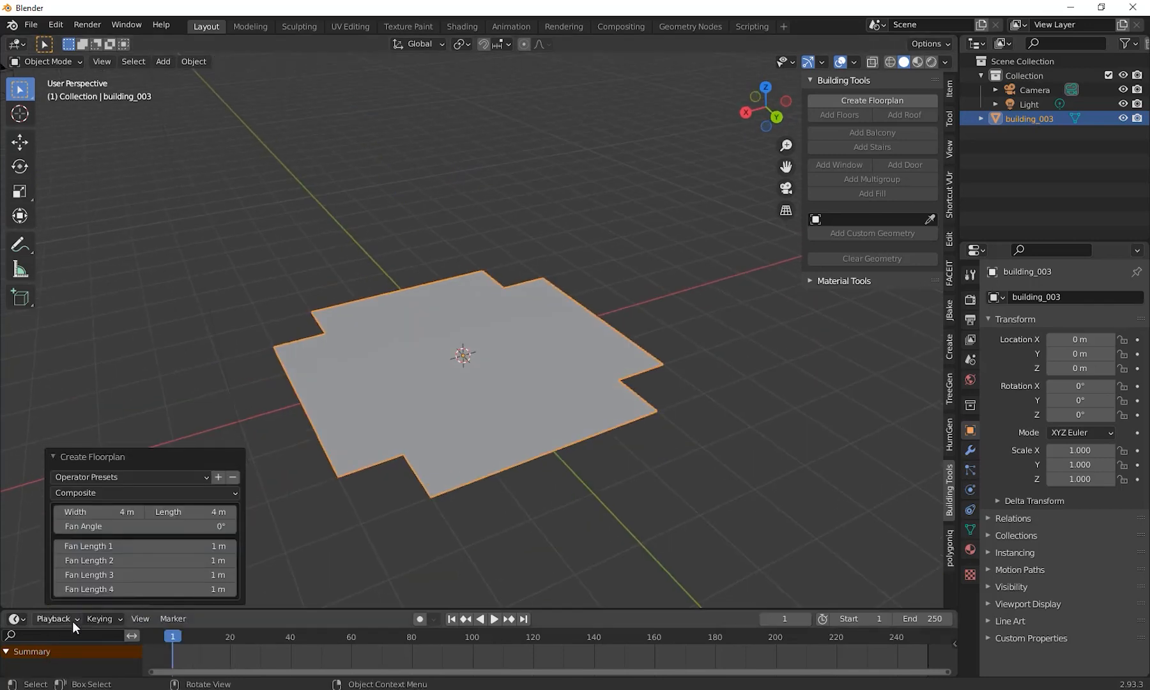
drag(131, 542, 207, 560)
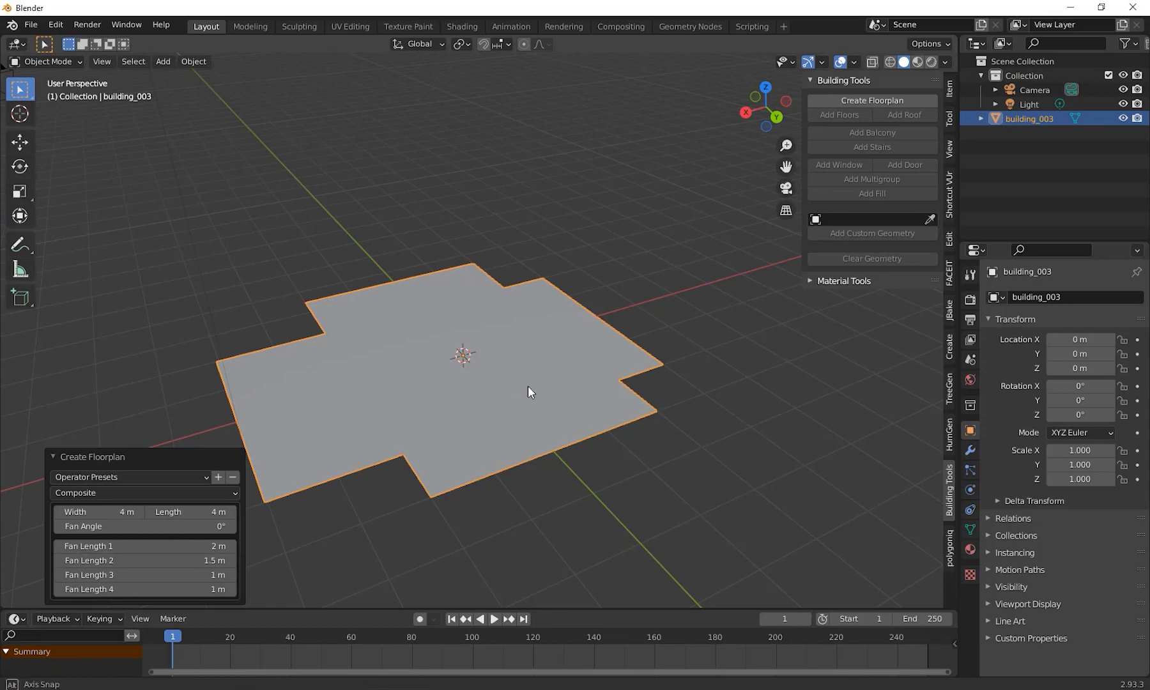
middle_drag(528, 389, 540, 410)
drag(164, 563, 188, 589)
scroll(502, 394, down, 2)
middle_drag(501, 393, 511, 485)
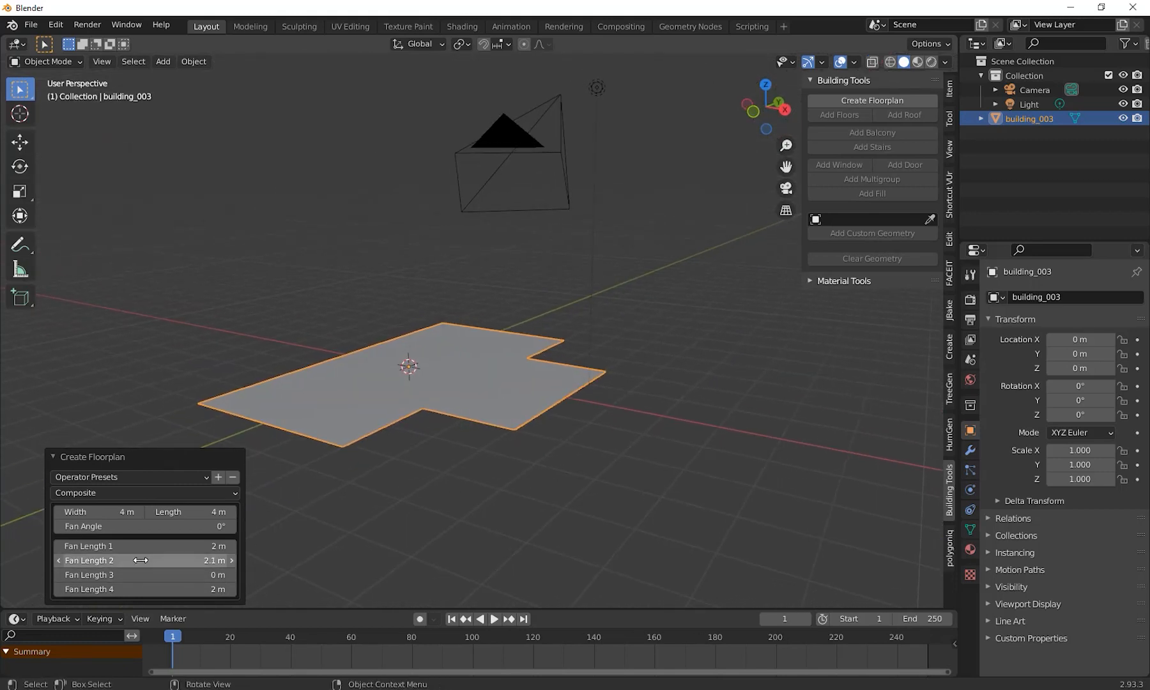
drag(183, 547, 208, 546)
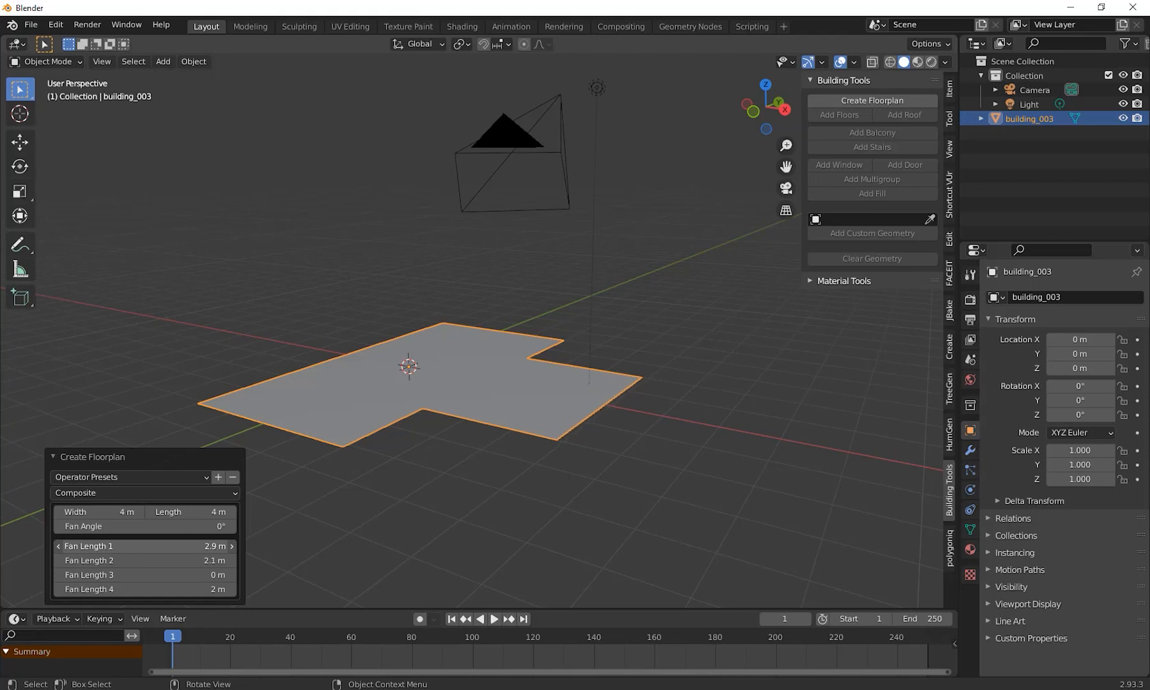
middle_drag(600, 459, 409, 415)
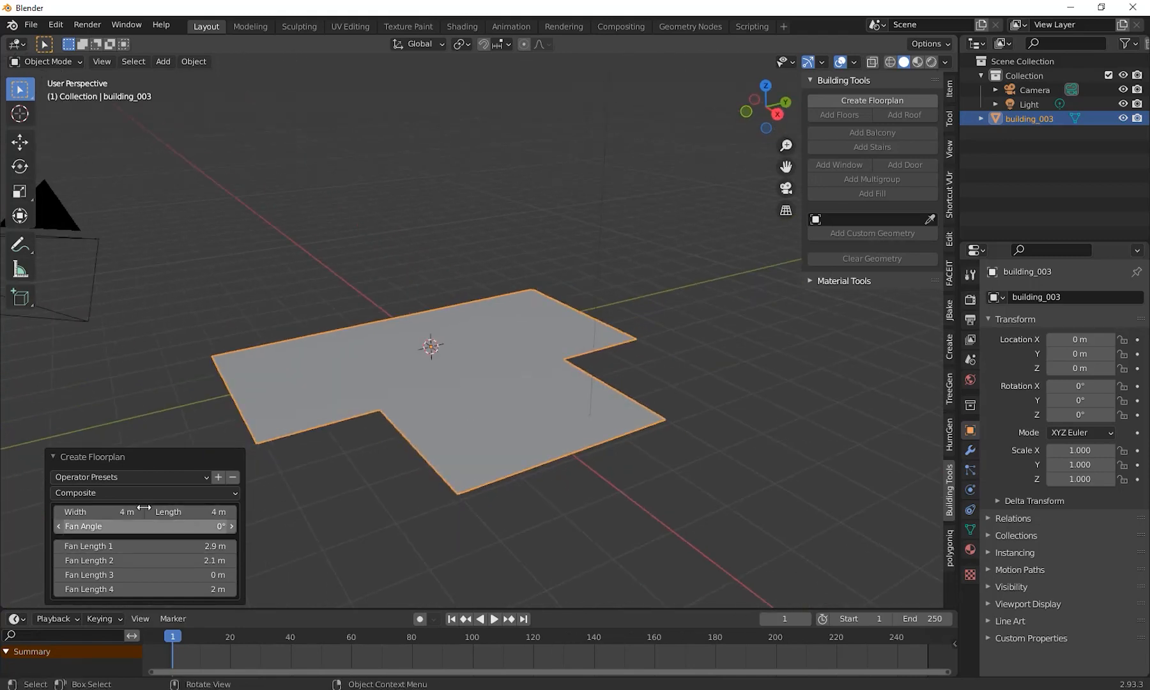
click(126, 490)
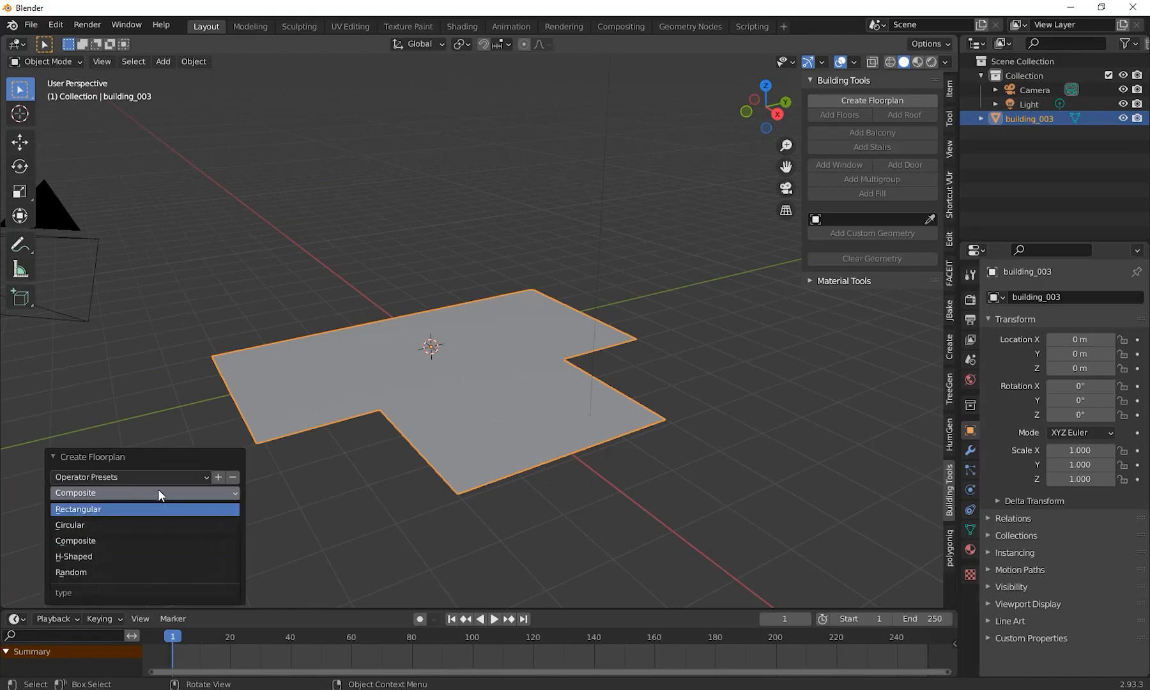
click(152, 456)
click(93, 602)
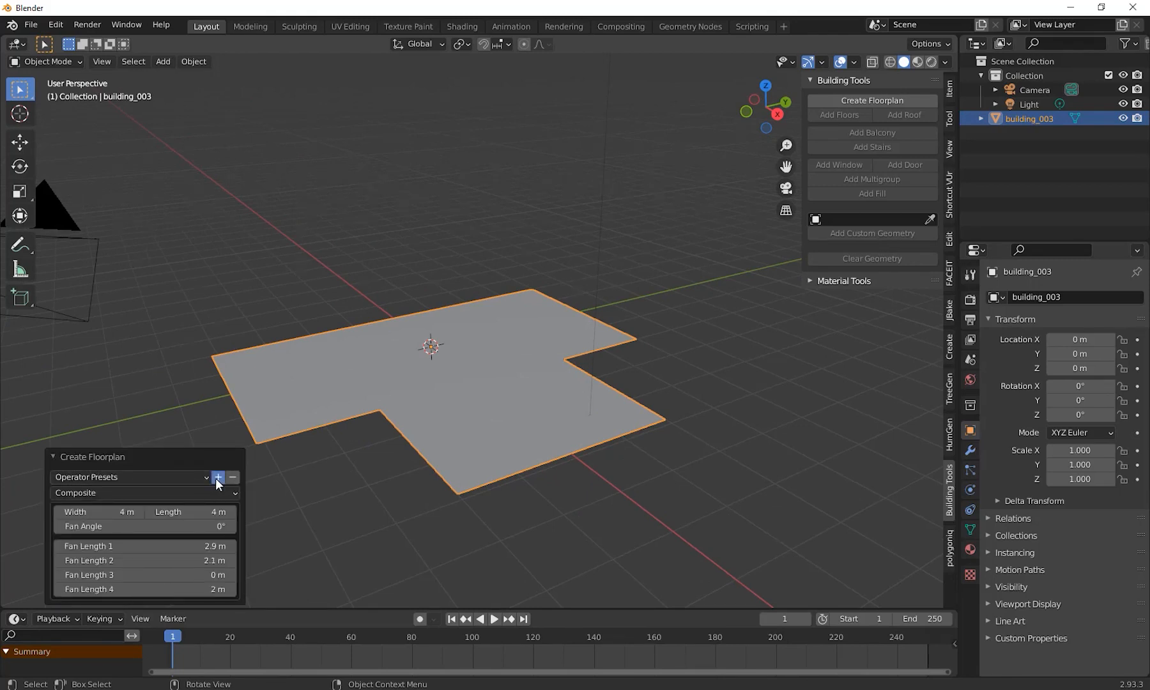
Save the current floorplan settings as an operator preset named "my pre build"
click(217, 477)
click(226, 505)
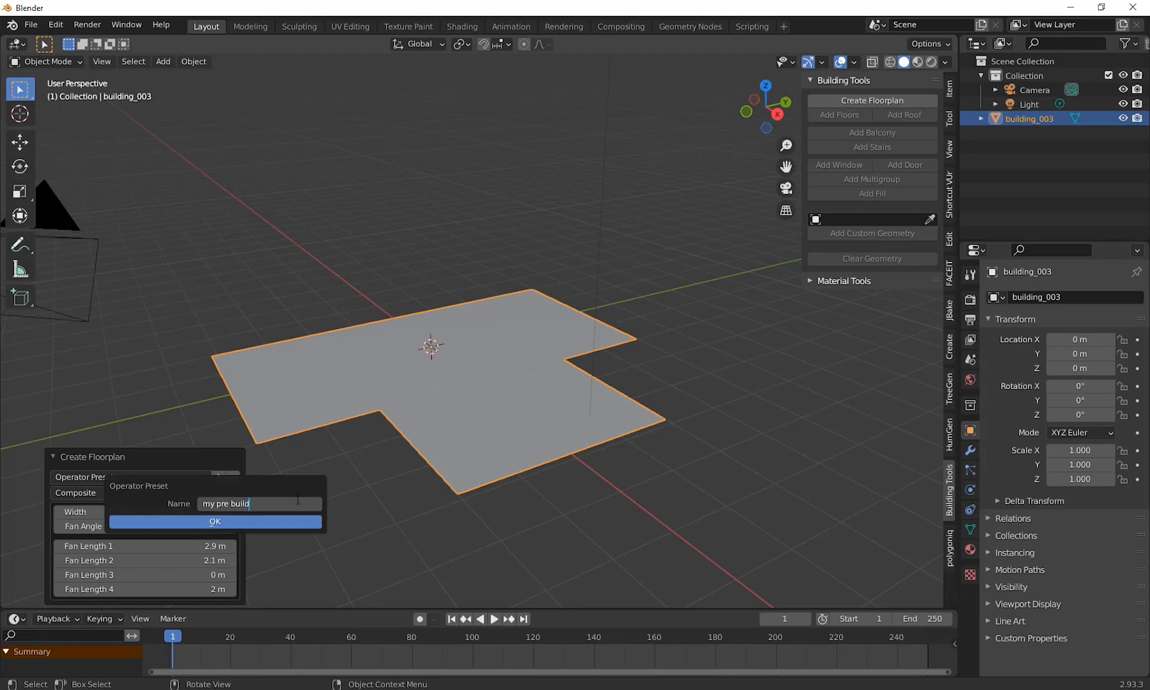
key(Return)
click(223, 521)
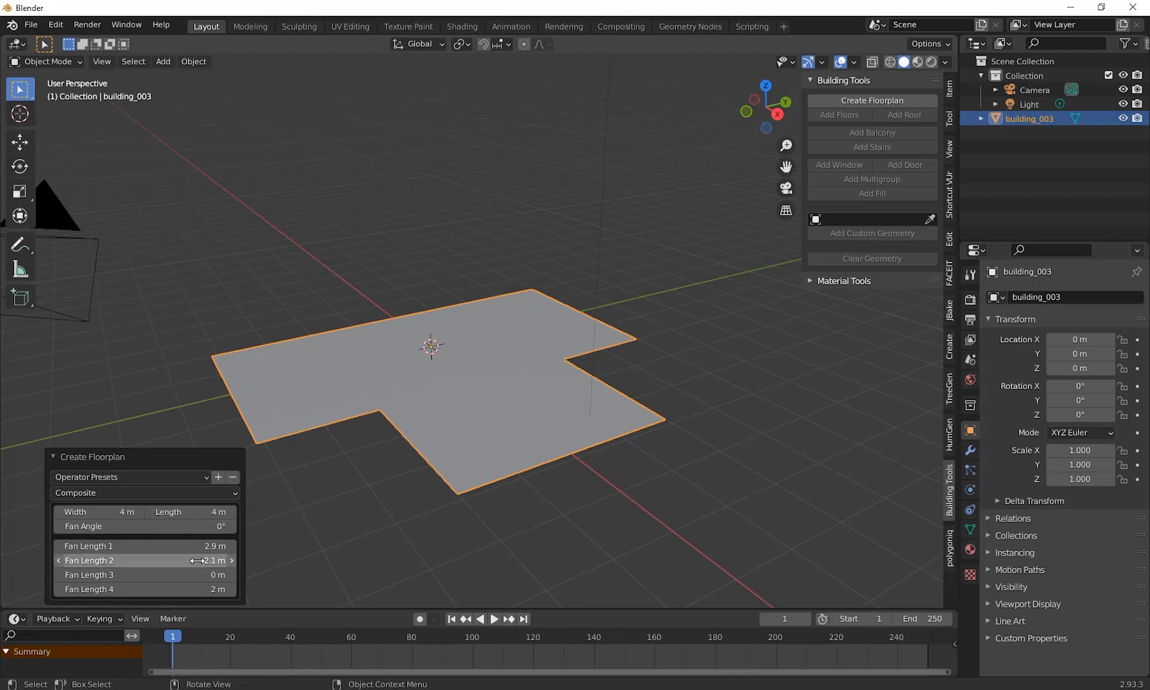
Restore the floorplan's operator defaults and apply the saved preset "my pre build"
click(131, 477)
click(160, 498)
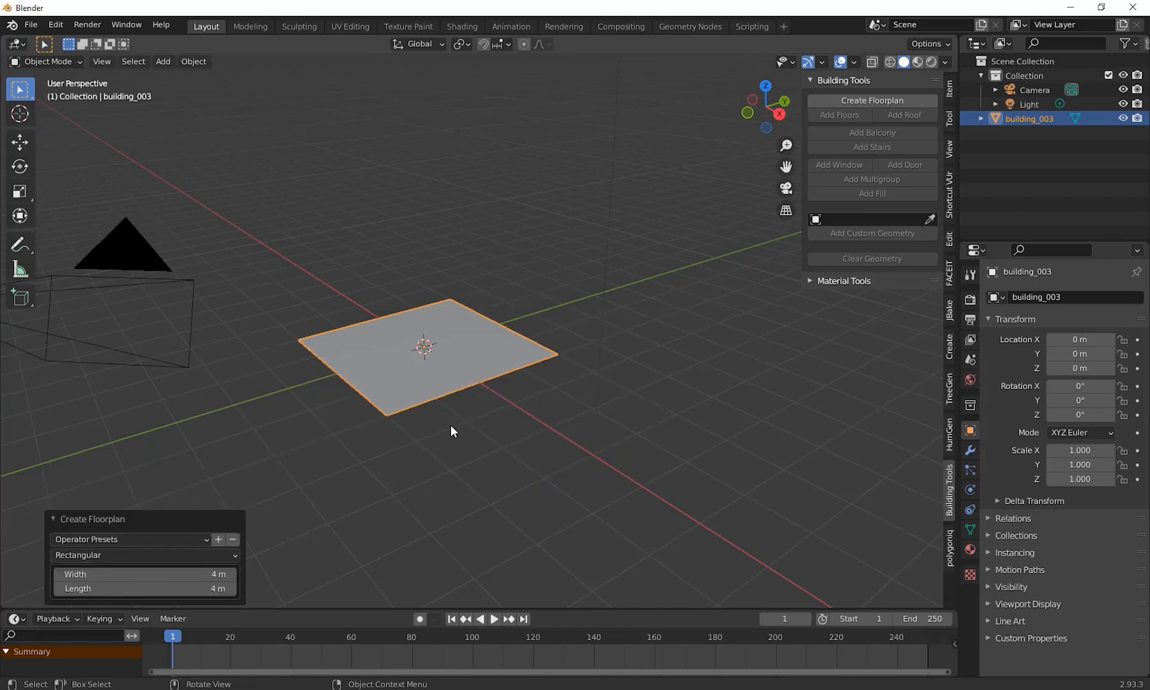
click(175, 537)
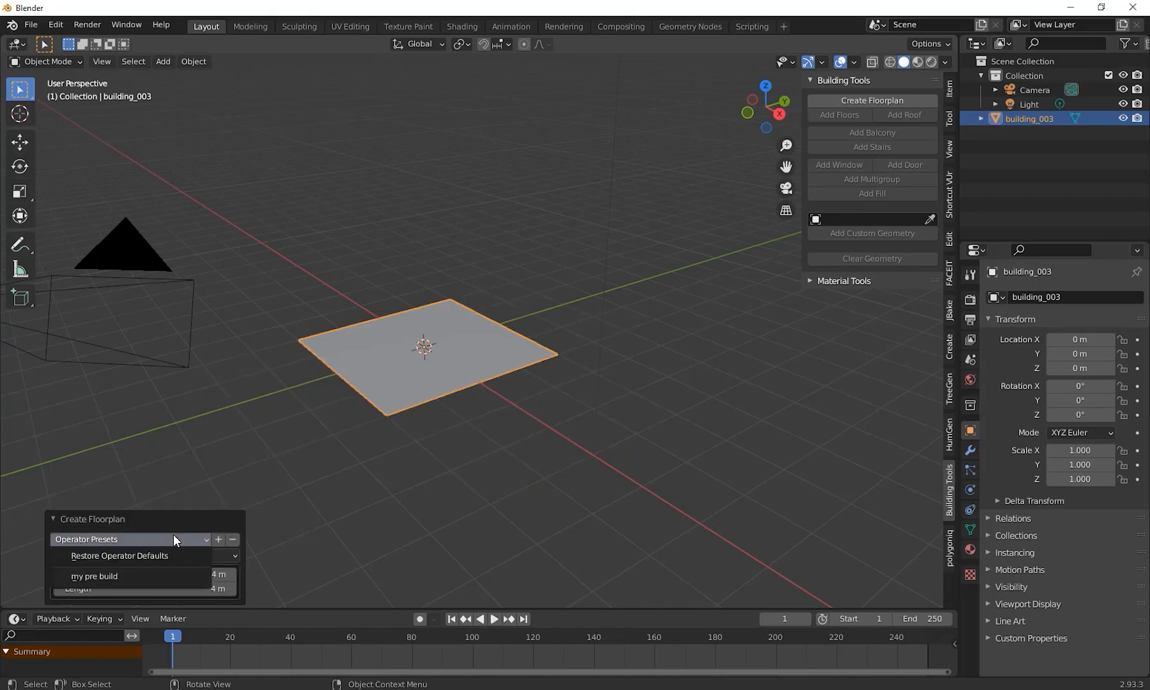
click(125, 576)
Switch the composite floorplan to Edit Mode
middle_drag(509, 326, 556, 381)
key(Tab)
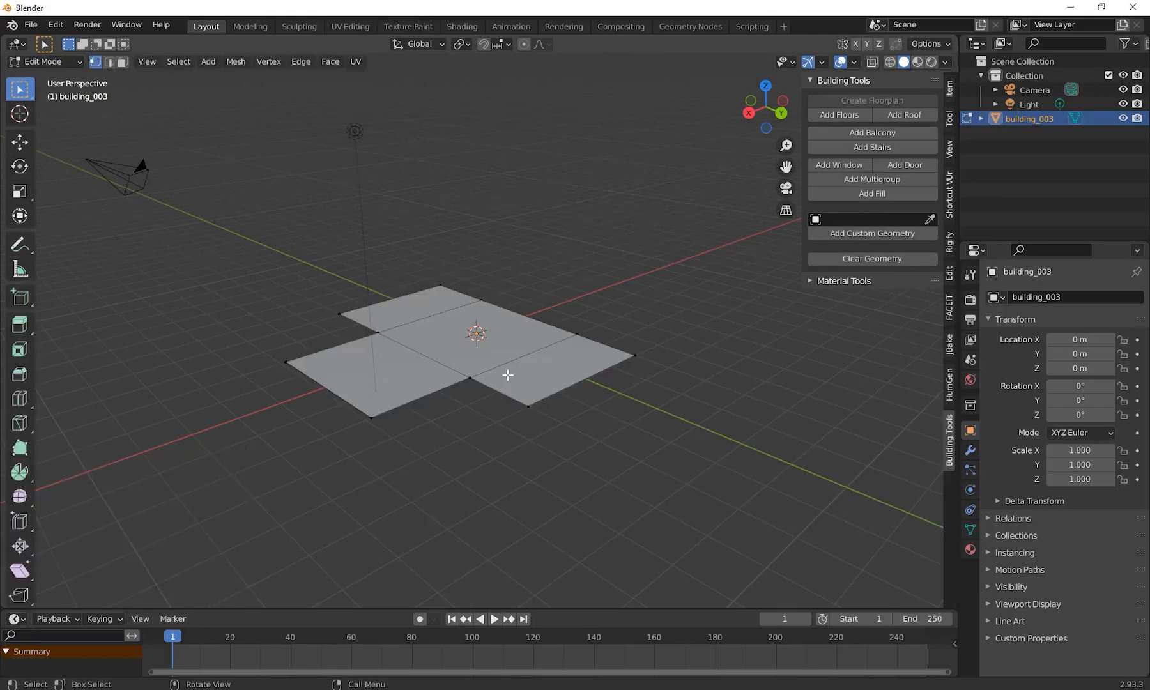
middle_drag(503, 341, 538, 356)
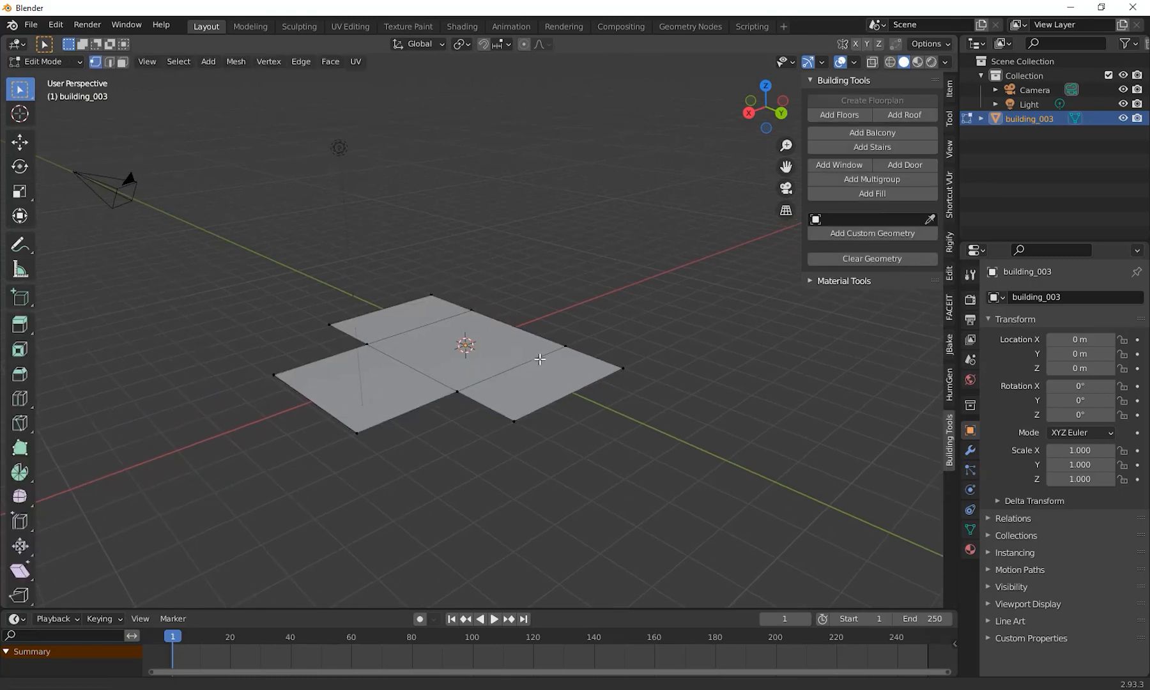
Start the Shortcut VUr display so that mouse buttons and keys are shown in the viewport
click(950, 206)
middle_drag(761, 354, 773, 359)
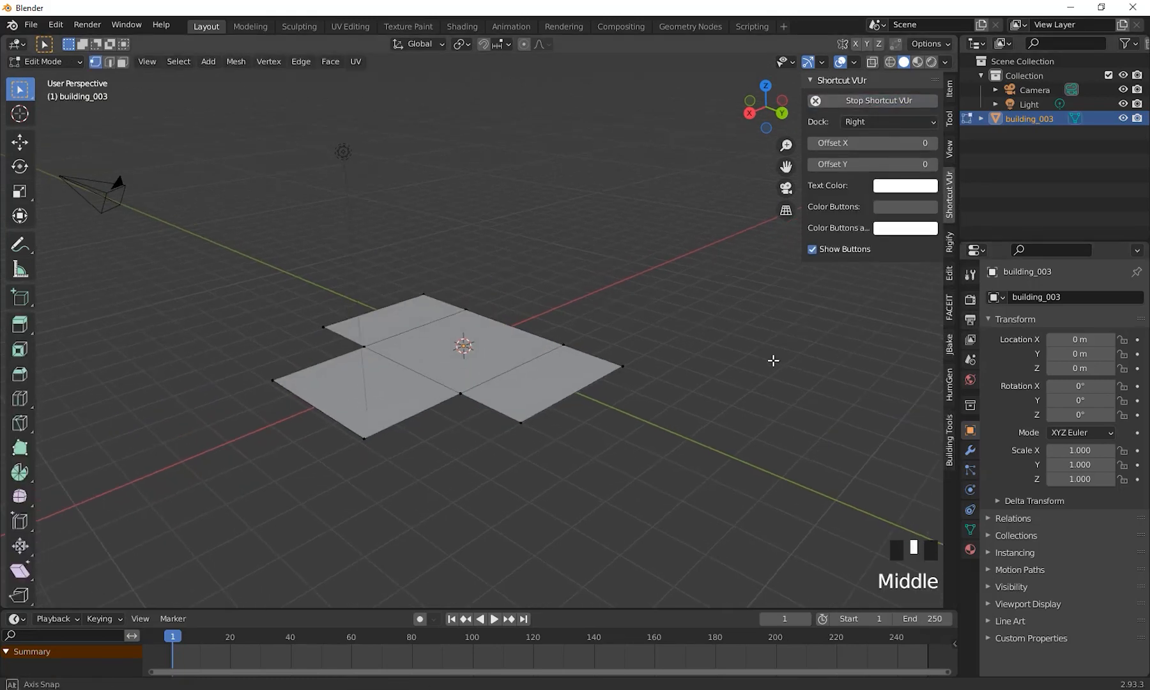
key(n)
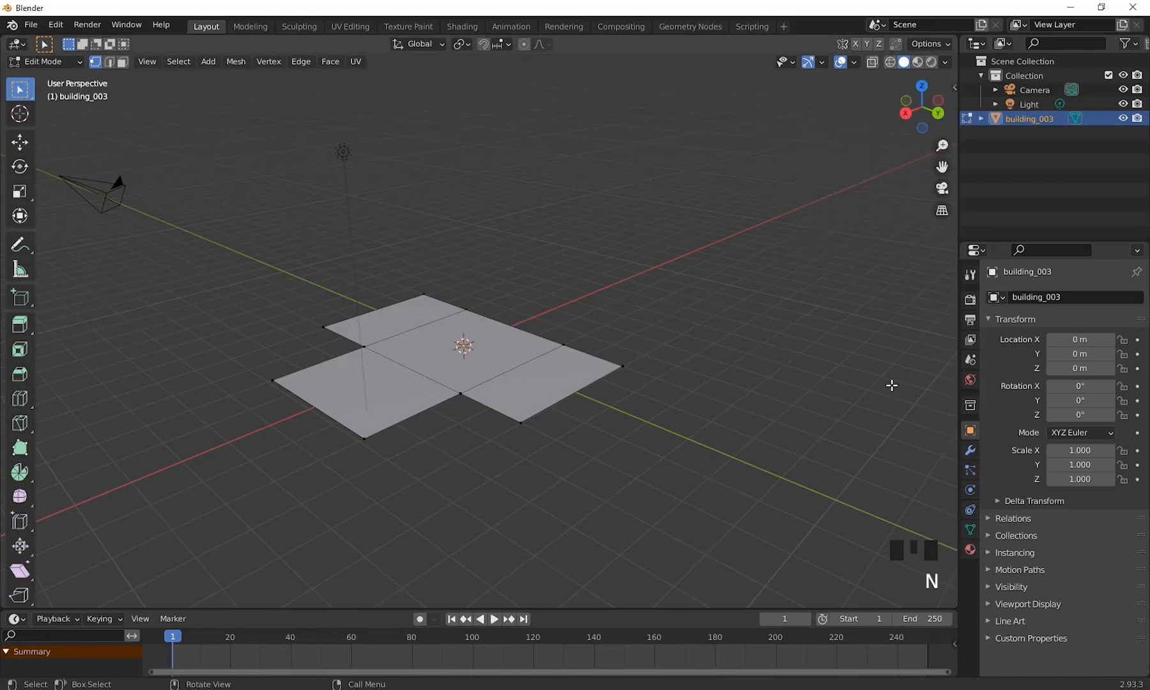
middle_drag(891, 385, 893, 386)
key(n)
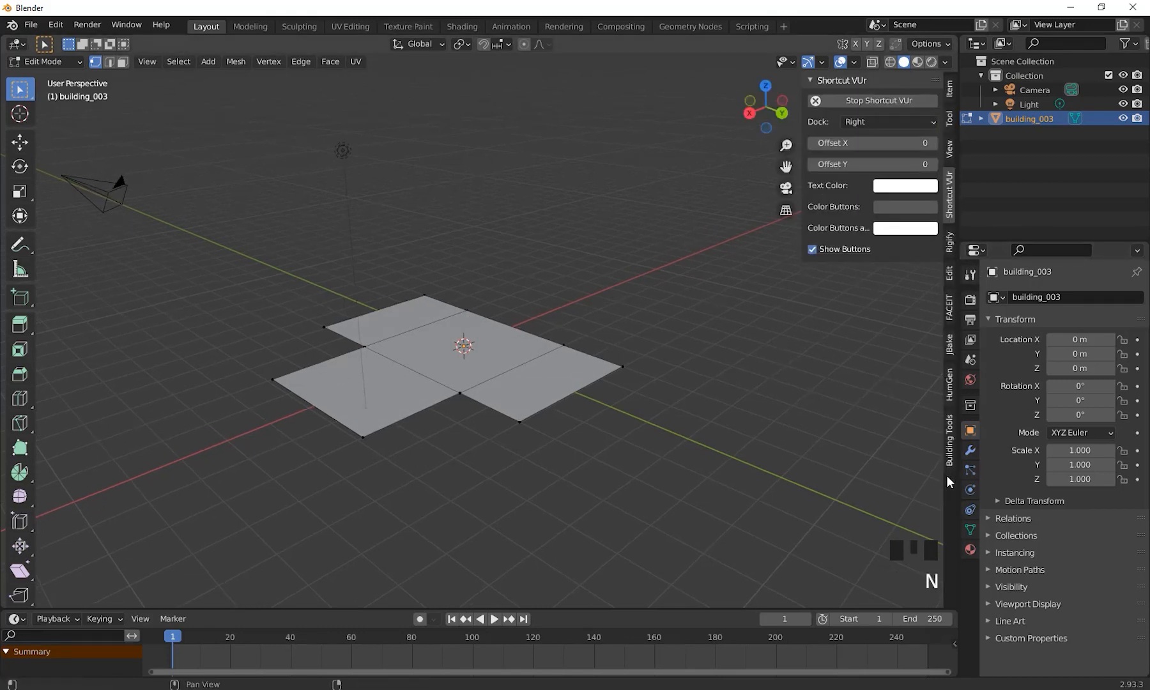
Switch to face selection and add floors to the composite floorplan with Building Tools
click(950, 431)
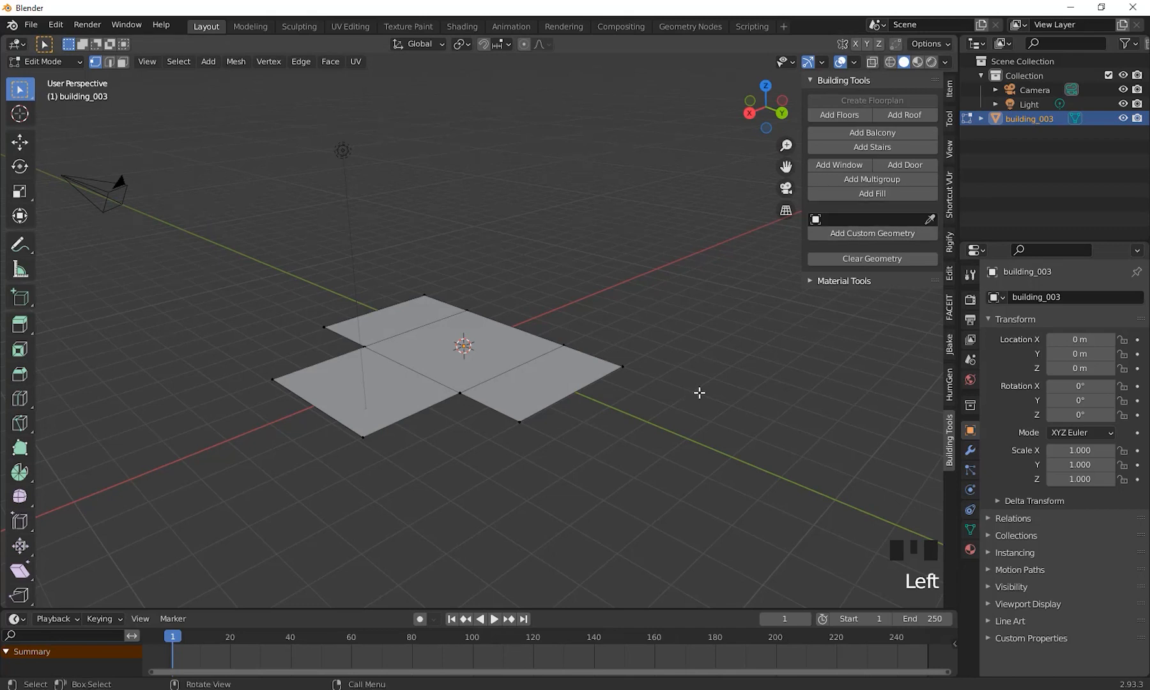
middle_drag(594, 436, 547, 379)
scroll(624, 423, up, 2)
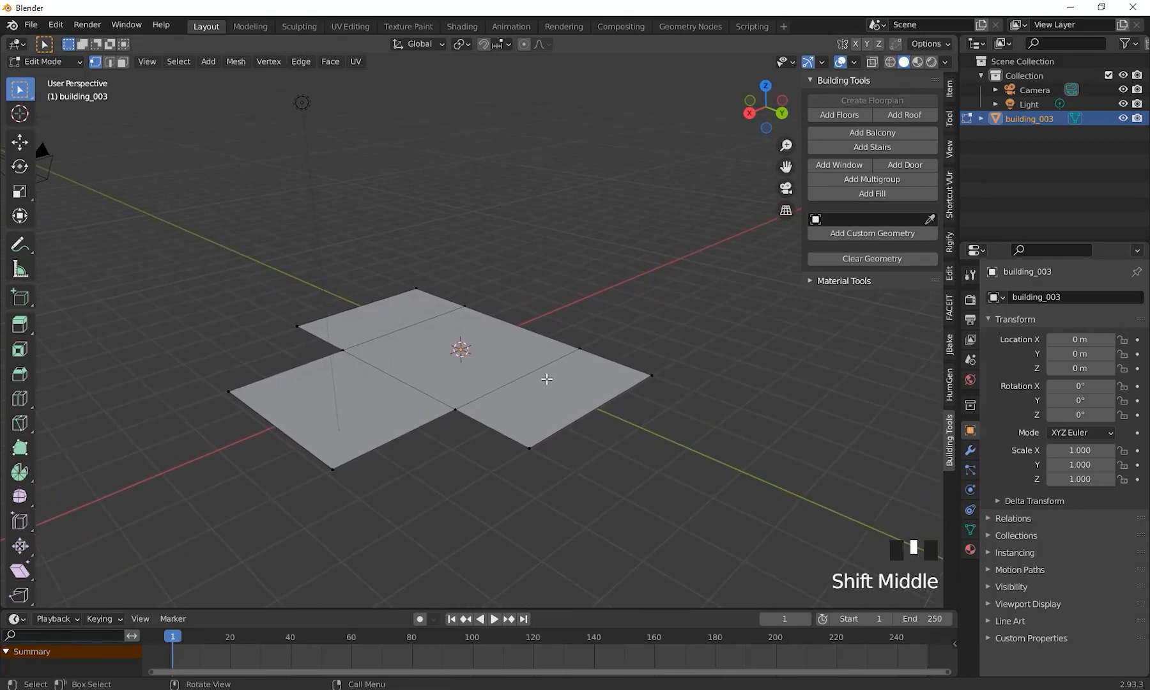
key(3)
middle_drag(418, 409, 544, 394)
middle_click(518, 395)
middle_drag(558, 319, 565, 320)
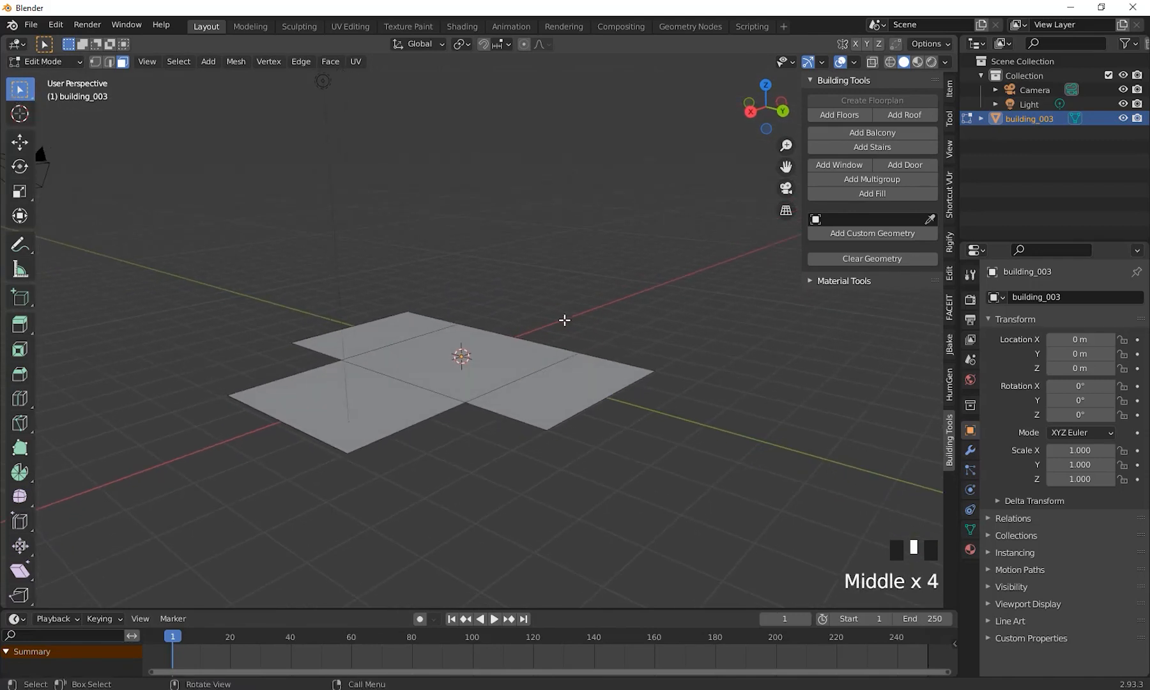
middle_click(565, 320)
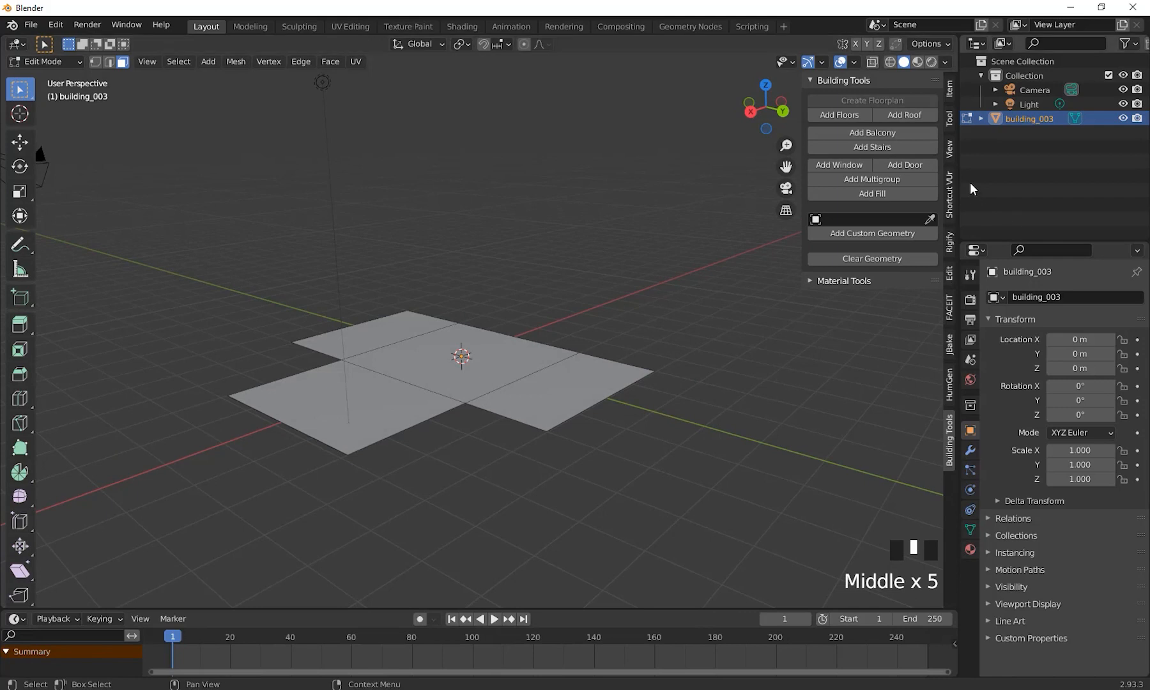
click(844, 114)
middle_drag(545, 326, 578, 318)
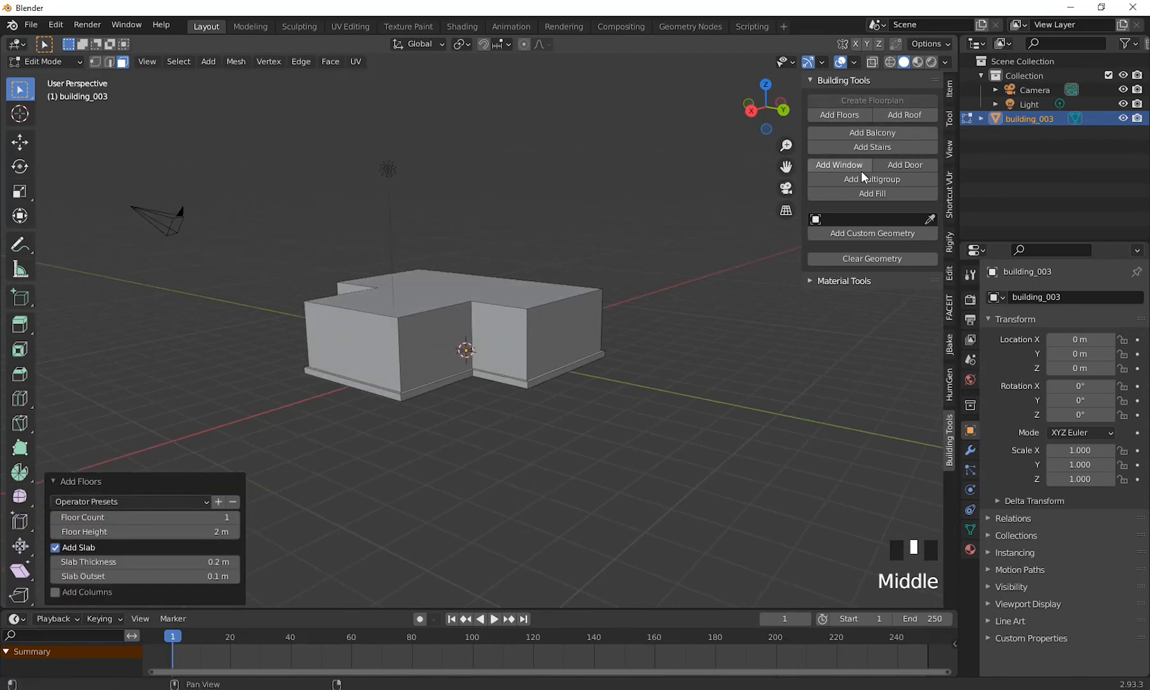
Try a floor count of 2 for the building
drag(160, 517, 217, 518)
scroll(479, 326, down, 3)
middle_drag(486, 326, 472, 318)
drag(224, 517, 166, 517)
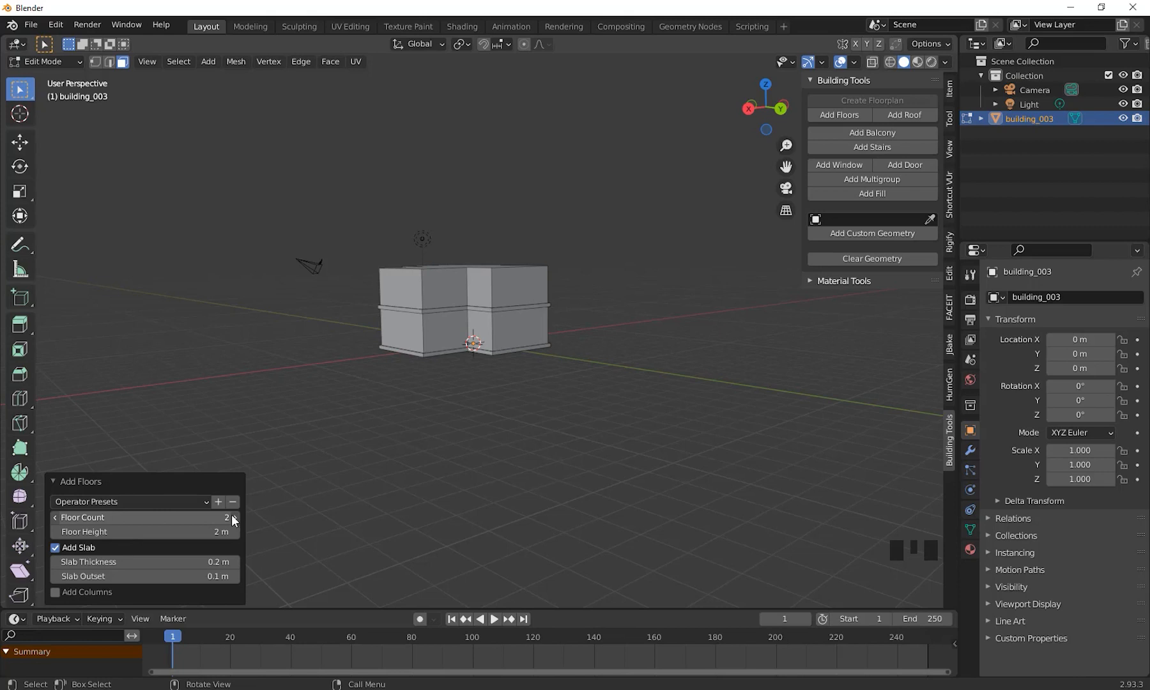
middle_drag(639, 399, 581, 354)
scroll(590, 390, up, 3)
scroll(553, 368, up, 1)
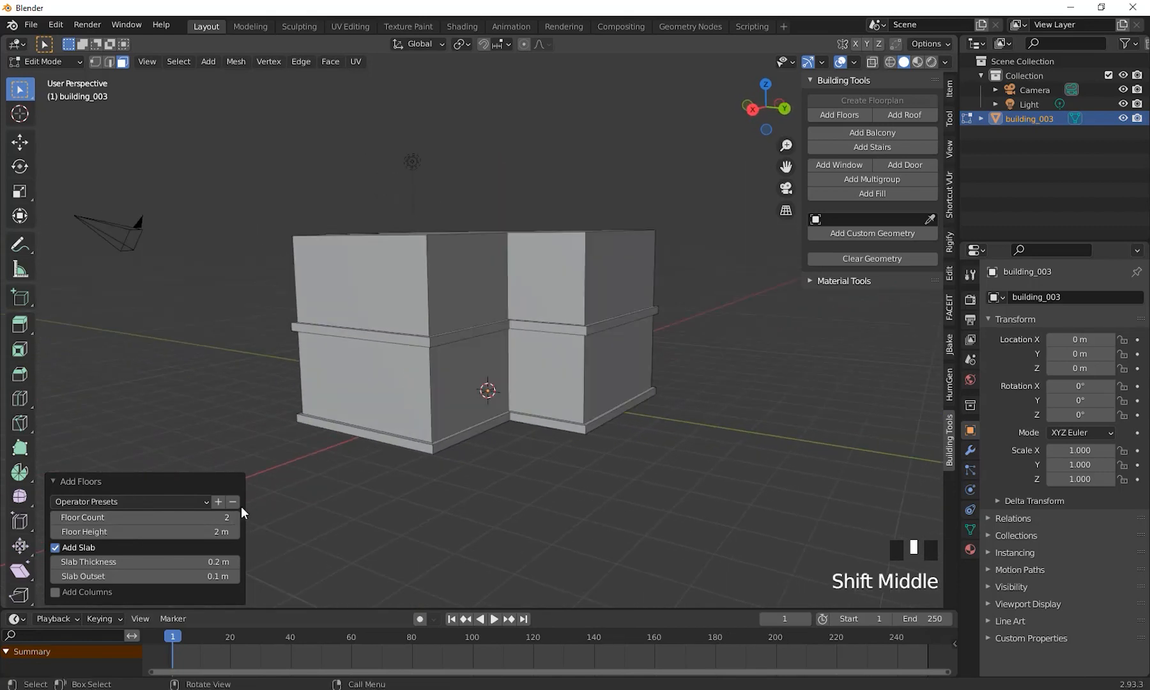
Set the floor count back to 1 and restore the Add Floors operator defaults
click(56, 518)
middle_drag(689, 436, 598, 415)
click(197, 501)
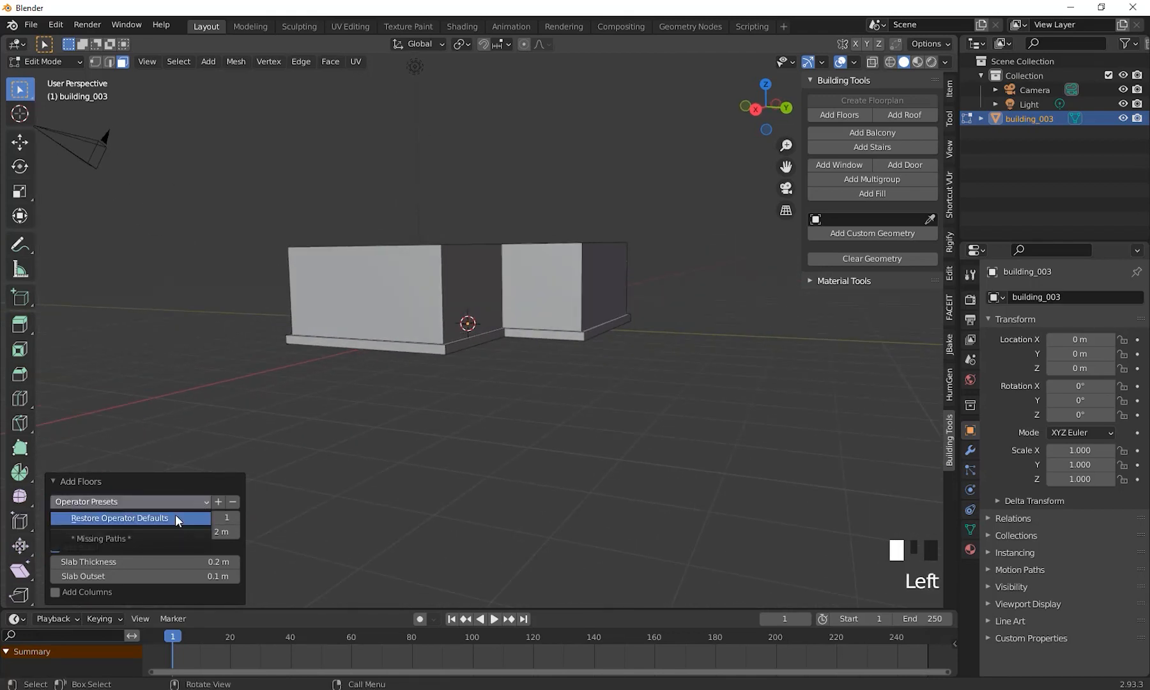
click(175, 517)
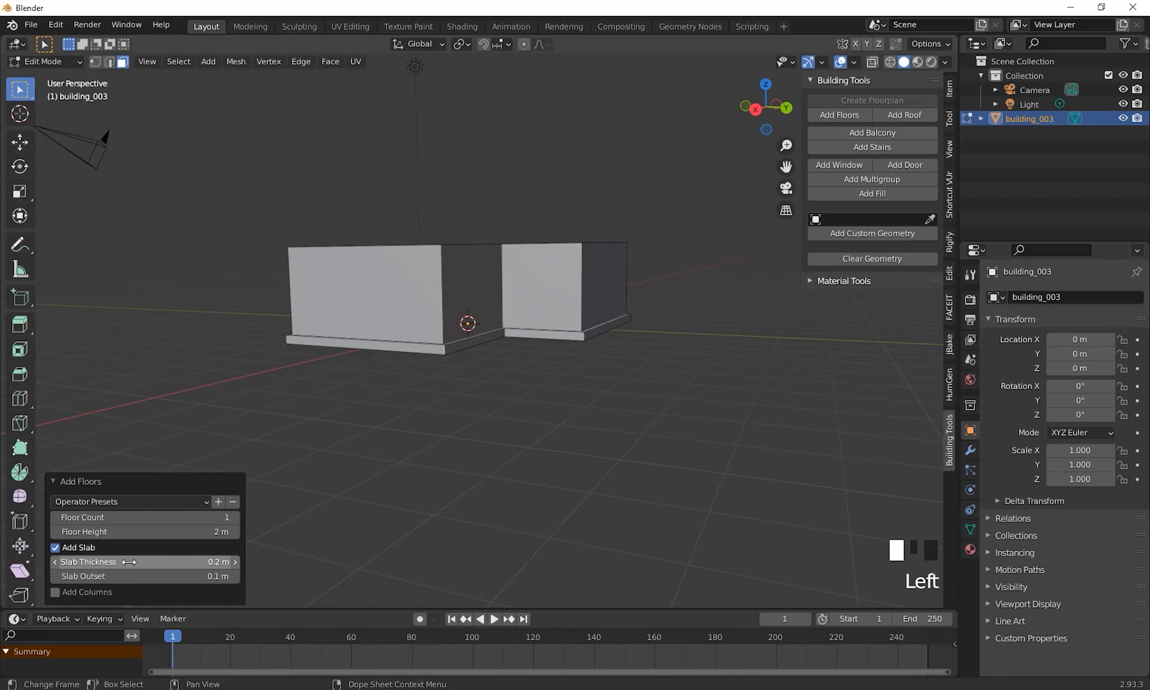
Set the floor slab's thickness to 0.19 m and its outset to 0.55 m
drag(131, 562, 160, 575)
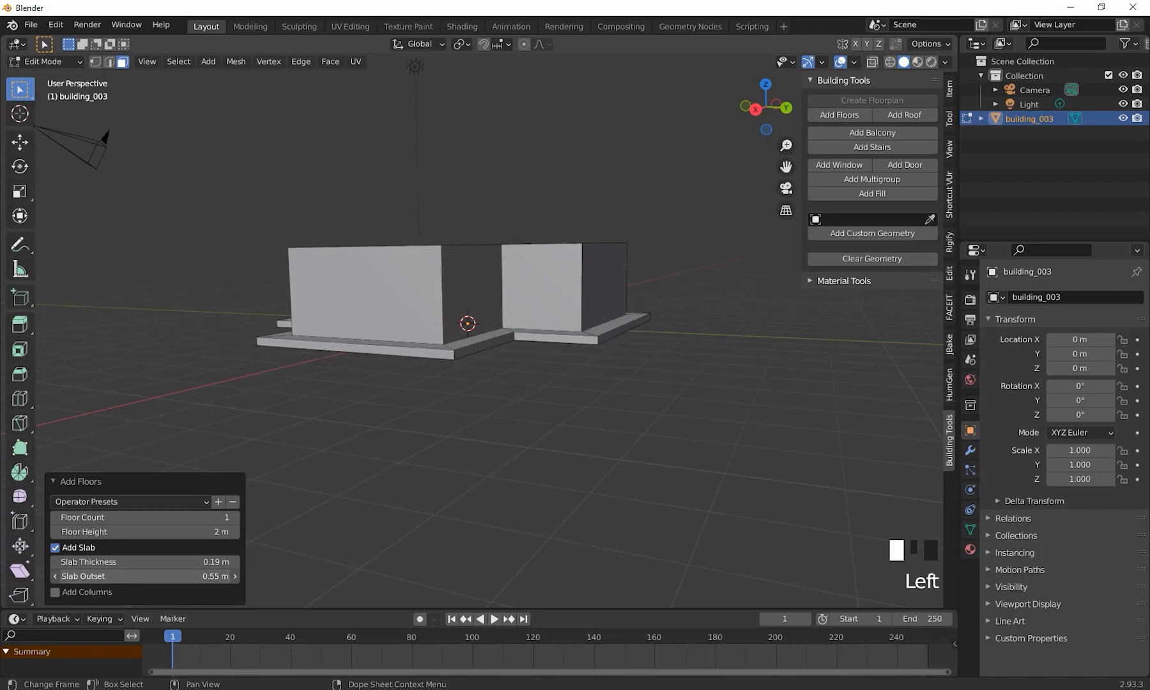
middle_drag(509, 458, 485, 441)
middle_drag(432, 495, 455, 510)
Try adding columns to the building's corners, inspect them from several sides, and turn the option off again
click(54, 592)
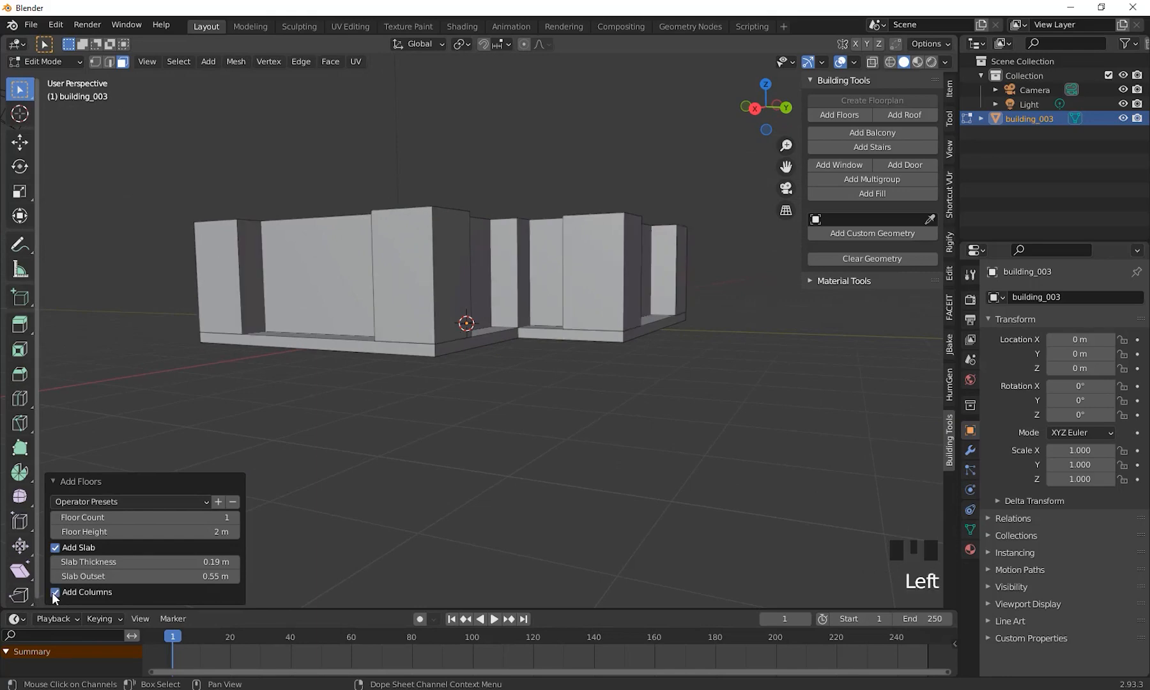
middle_drag(549, 448, 243, 487)
scroll(108, 591, down, 2)
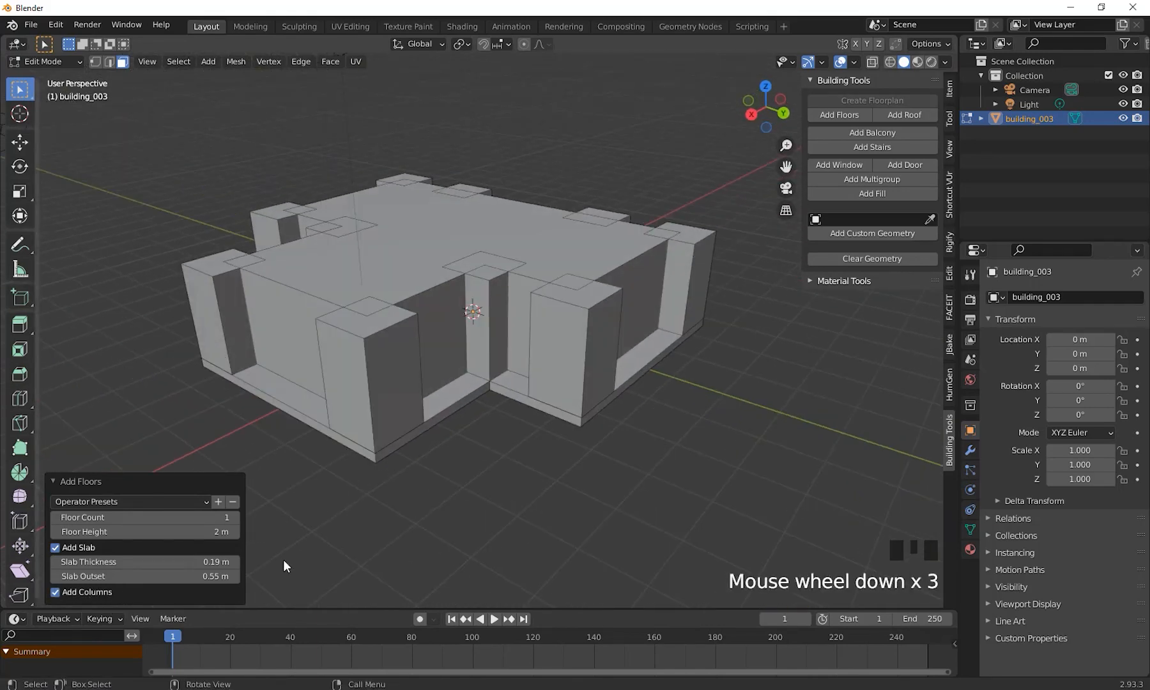
middle_drag(283, 559, 524, 193)
middle_drag(494, 436, 514, 408)
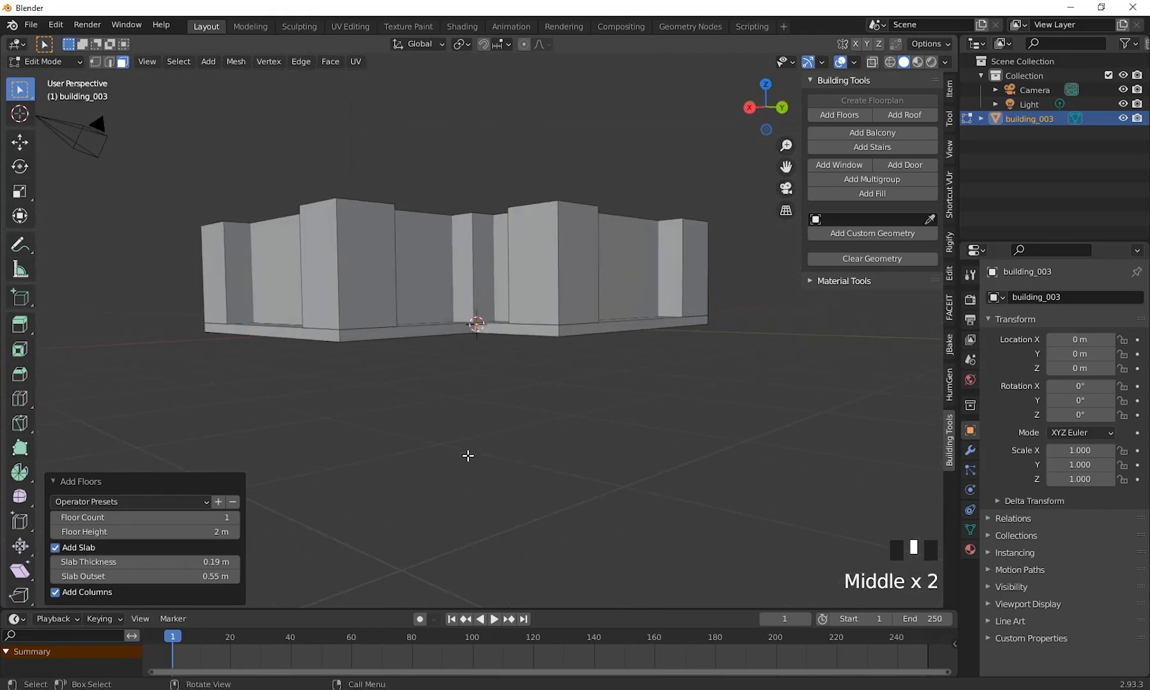
middle_drag(468, 455, 509, 464)
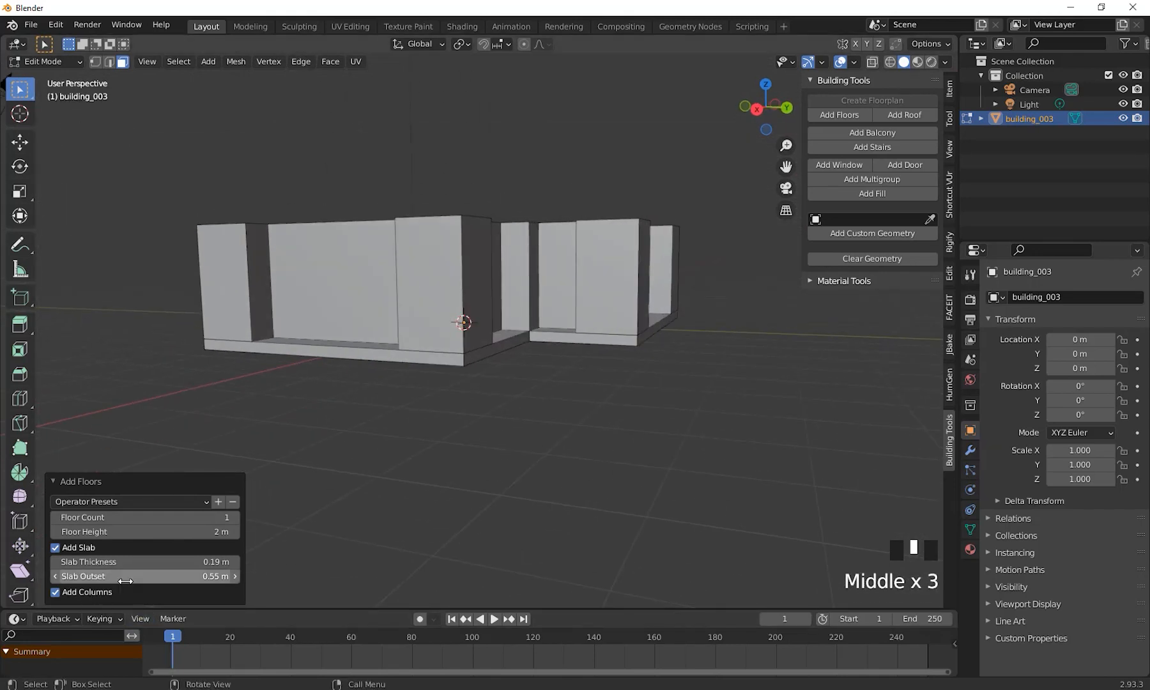
click(57, 592)
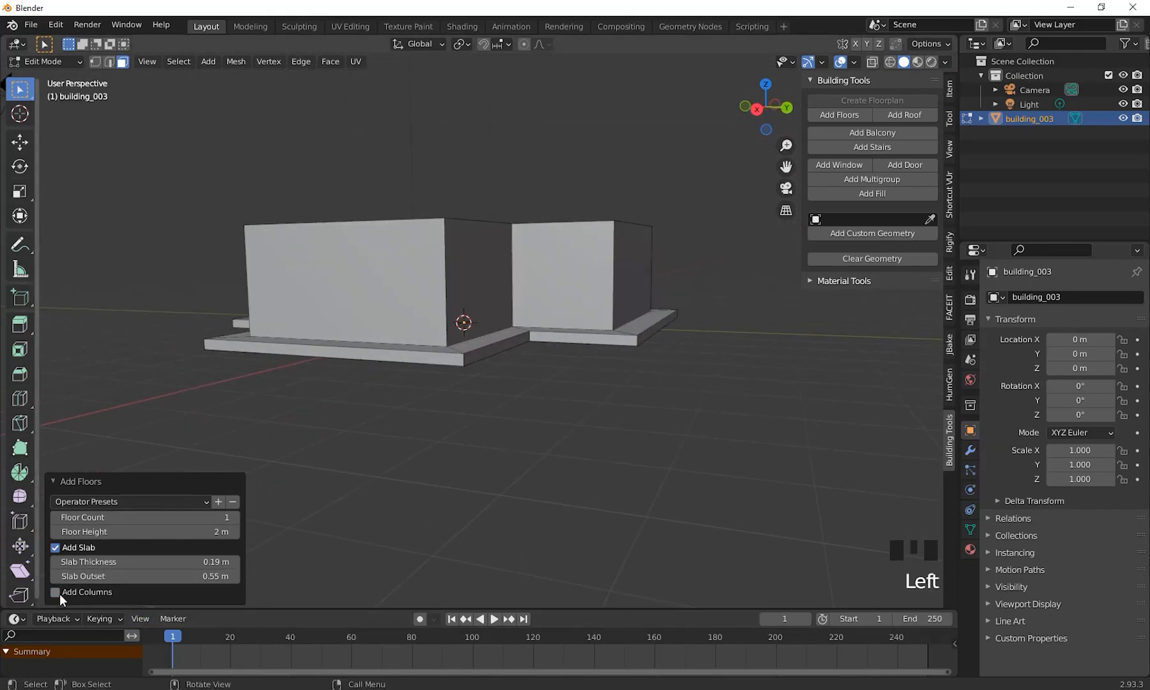
Select the building's top face and add a roof to it
middle_drag(410, 508, 637, 457)
click(524, 244)
middle_click(638, 457)
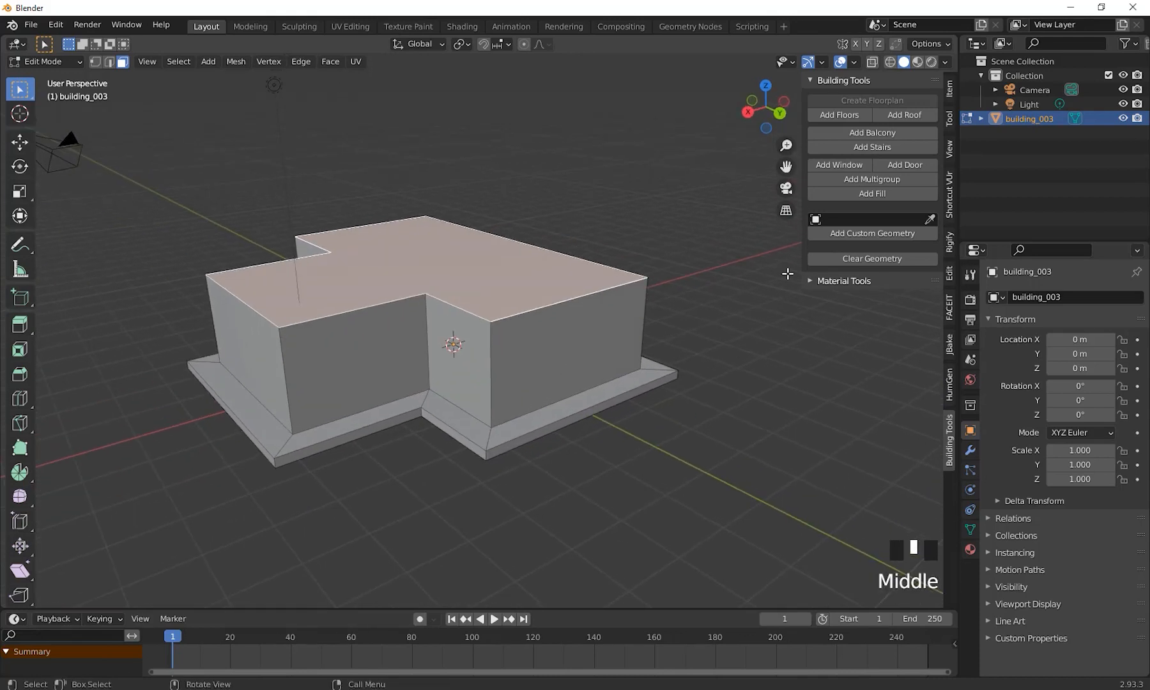
click(914, 119)
middle_drag(649, 280, 252, 528)
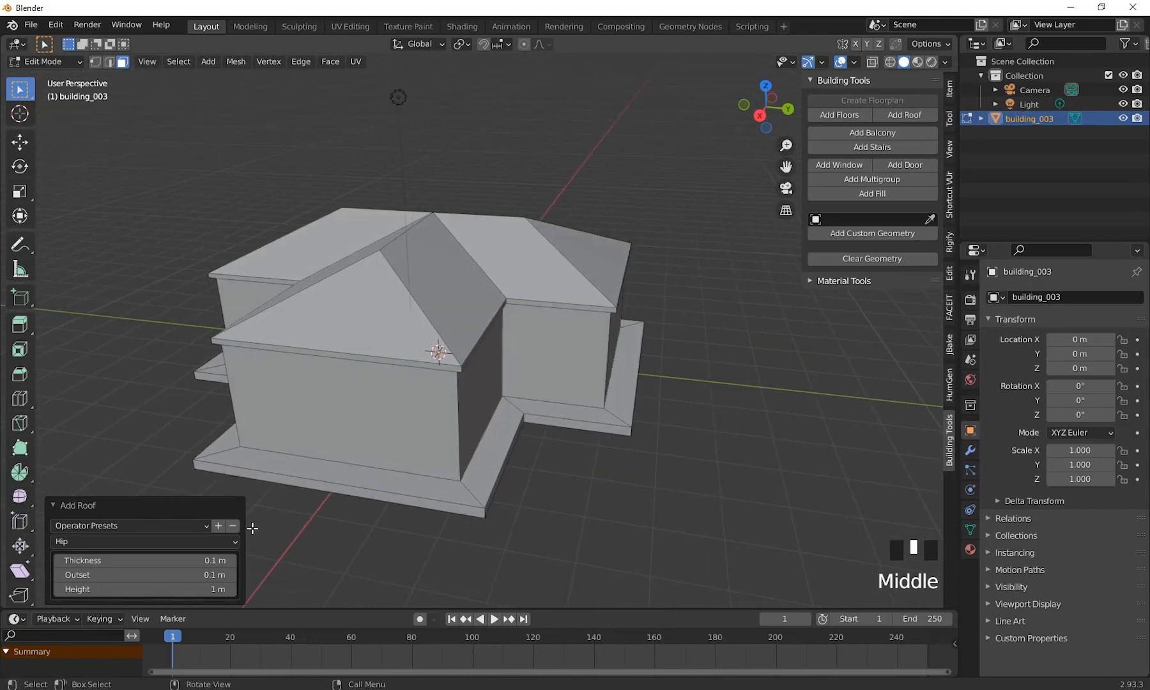
Try the open Gable type for the new roof
click(143, 544)
click(109, 573)
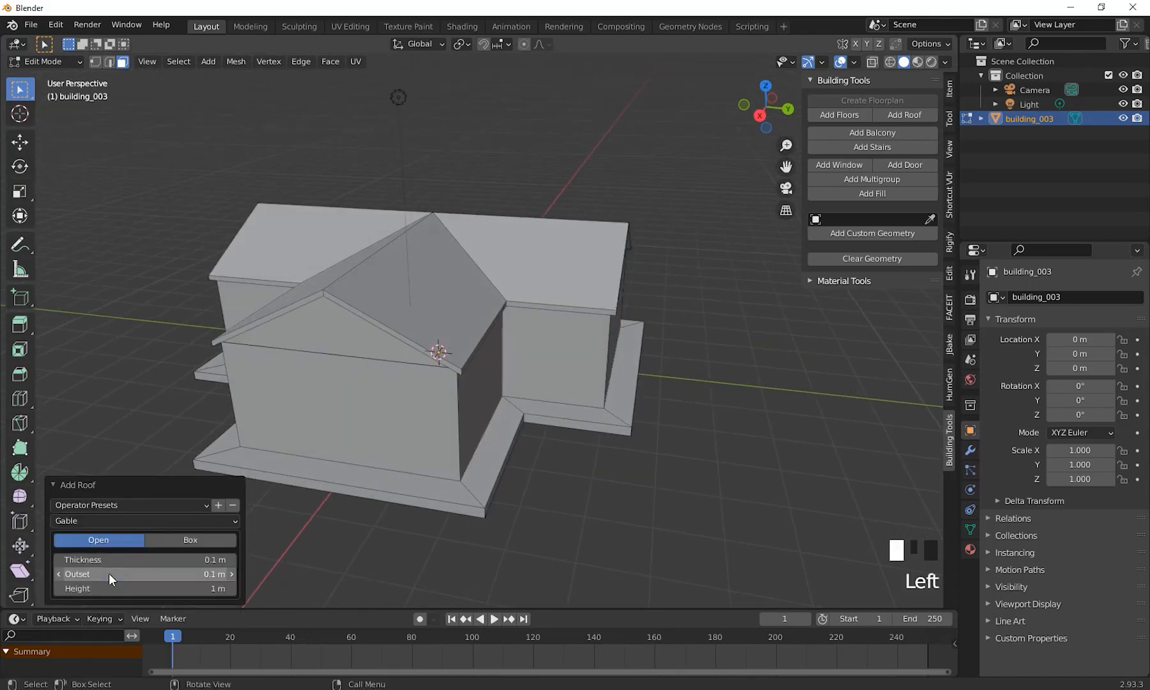
middle_drag(109, 574, 473, 478)
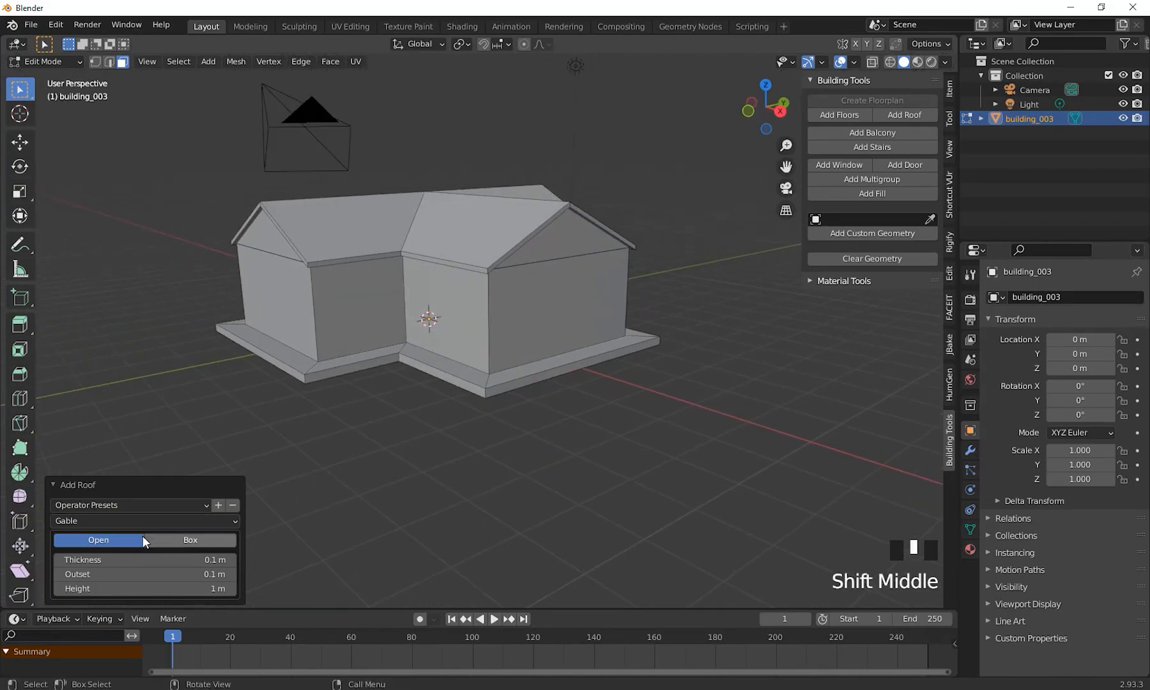
Change the roof to Flat, with a thickness of 0.3 m and an outset of 0.17 m
click(149, 521)
click(109, 537)
middle_drag(345, 460, 383, 460)
mouse_move(111, 560)
mouse_down()
mouse_move(132, 561)
mouse_move(110, 561)
mouse_move(114, 546)
mouse_move(166, 547)
mouse_move(118, 546)
mouse_move(137, 546)
mouse_move(128, 546)
mouse_up()
Compare the Gable and Hip roof types with the thicker roof
click(89, 526)
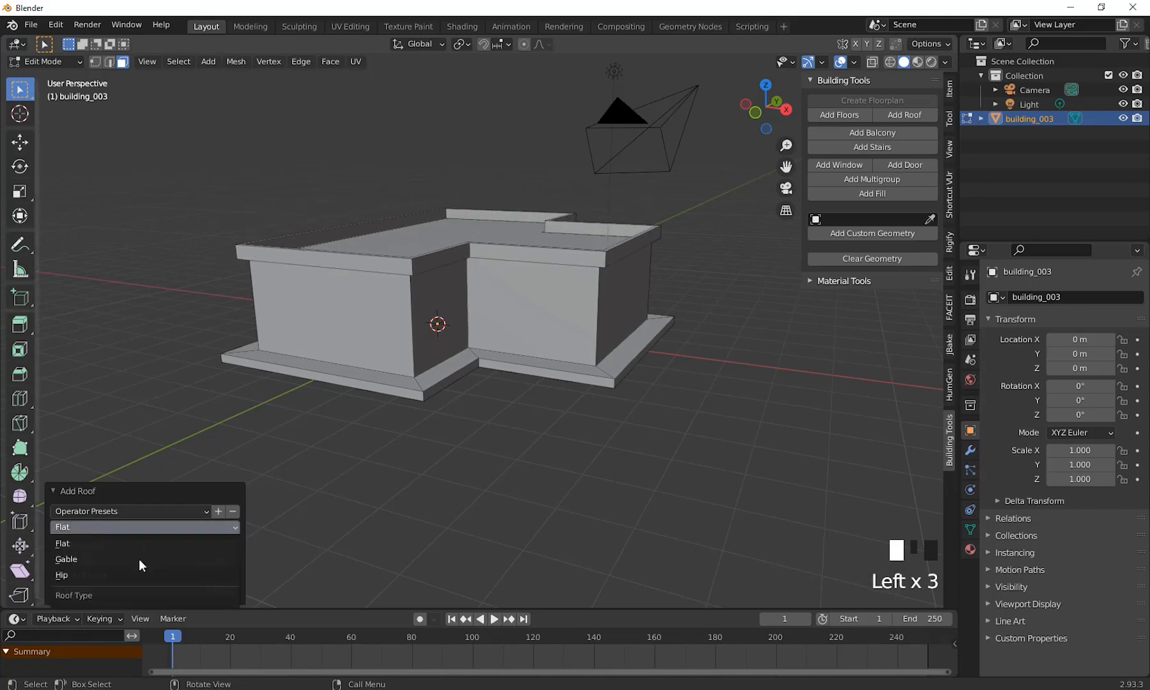
click(79, 558)
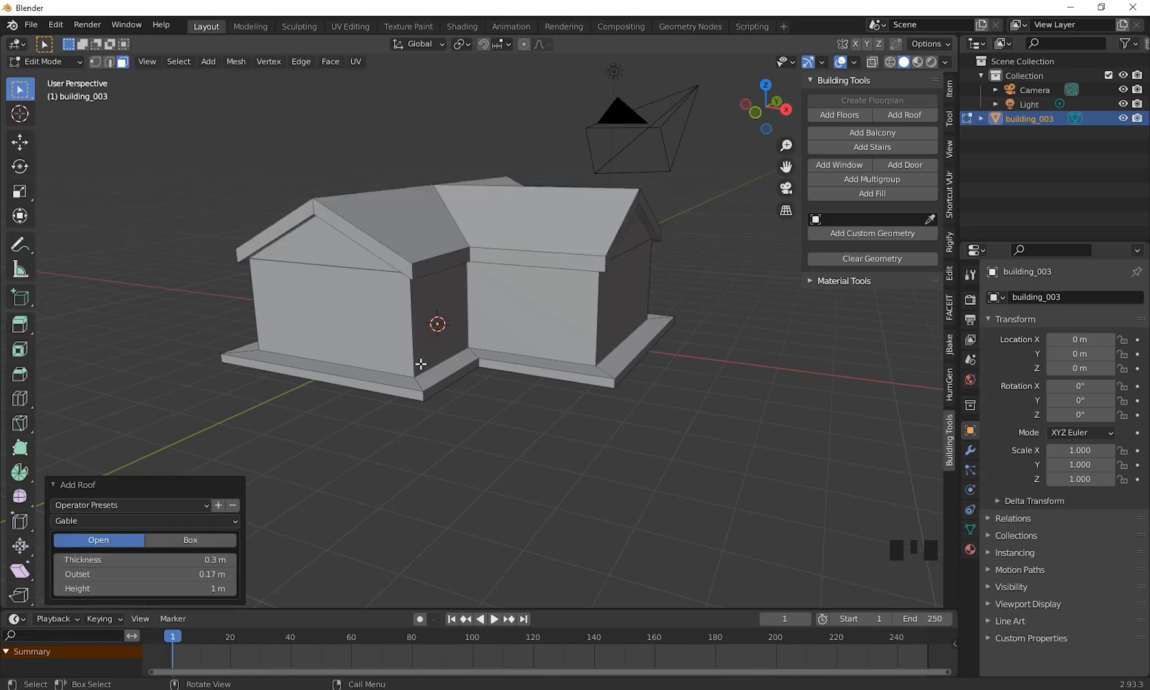
middle_drag(343, 405, 344, 407)
click(157, 519)
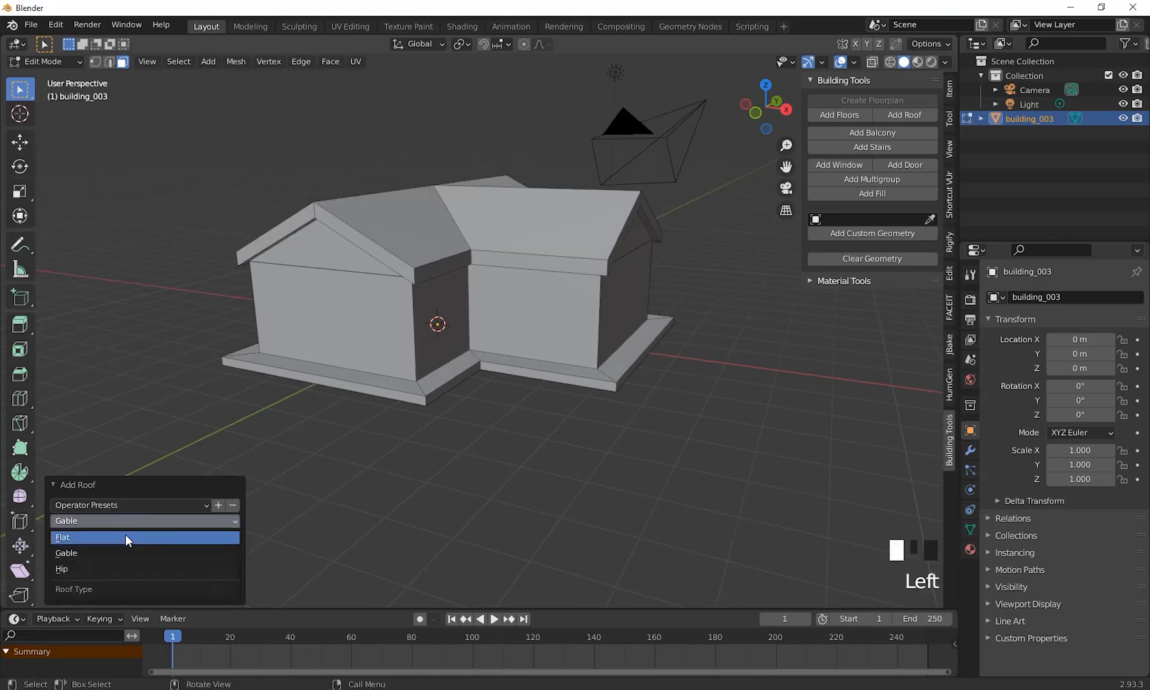
click(88, 568)
middle_drag(185, 486, 119, 514)
Set the roof type to Gable
click(96, 543)
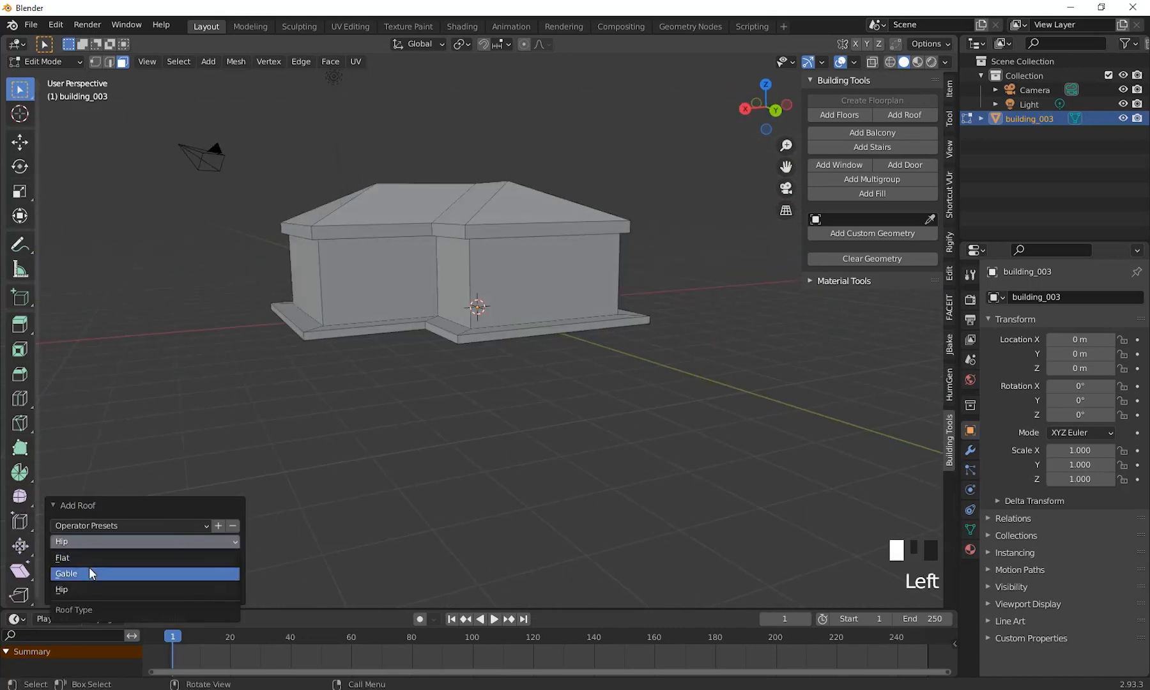
click(92, 574)
middle_drag(256, 434, 662, 394)
scroll(534, 401, down, 2)
scroll(639, 441, up, 2)
mouse_move(639, 441)
middle_down()
mouse_move(586, 442)
mouse_move(626, 452)
mouse_move(645, 441)
middle_up()
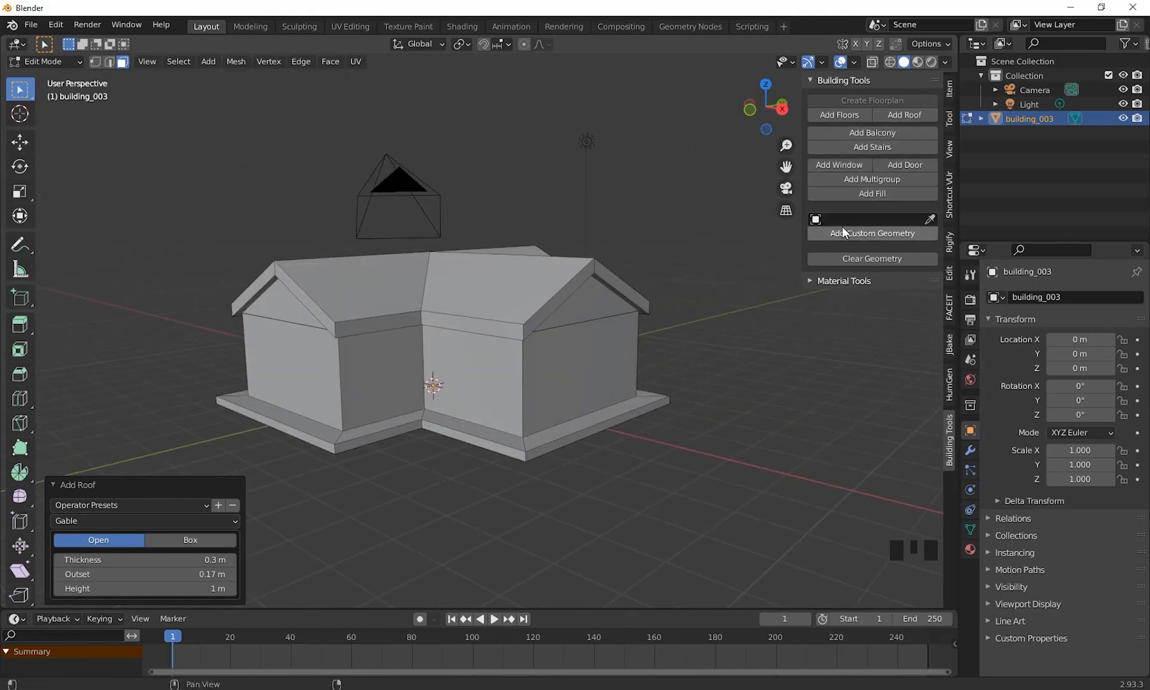
Select the wall face below one of the gables and add a balcony to it
middle_drag(703, 358, 480, 364)
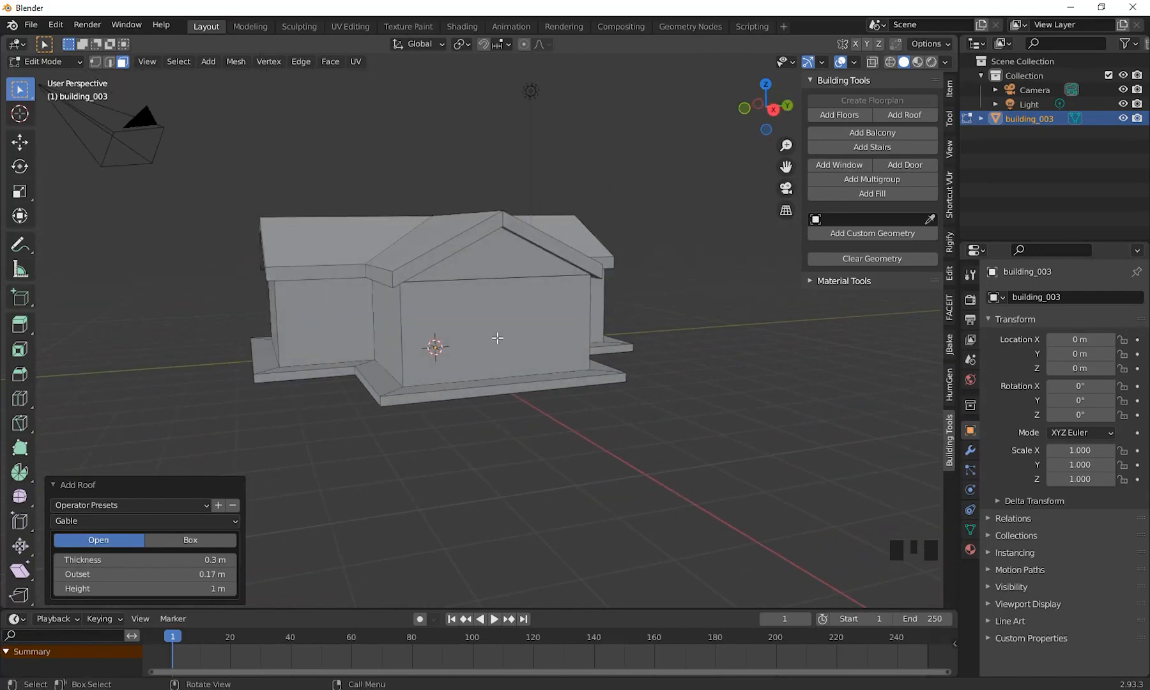
click(497, 338)
middle_drag(594, 383, 482, 409)
shift+middle_drag(527, 418, 538, 455)
middle_drag(538, 447, 599, 397)
scroll(557, 425, up, 1)
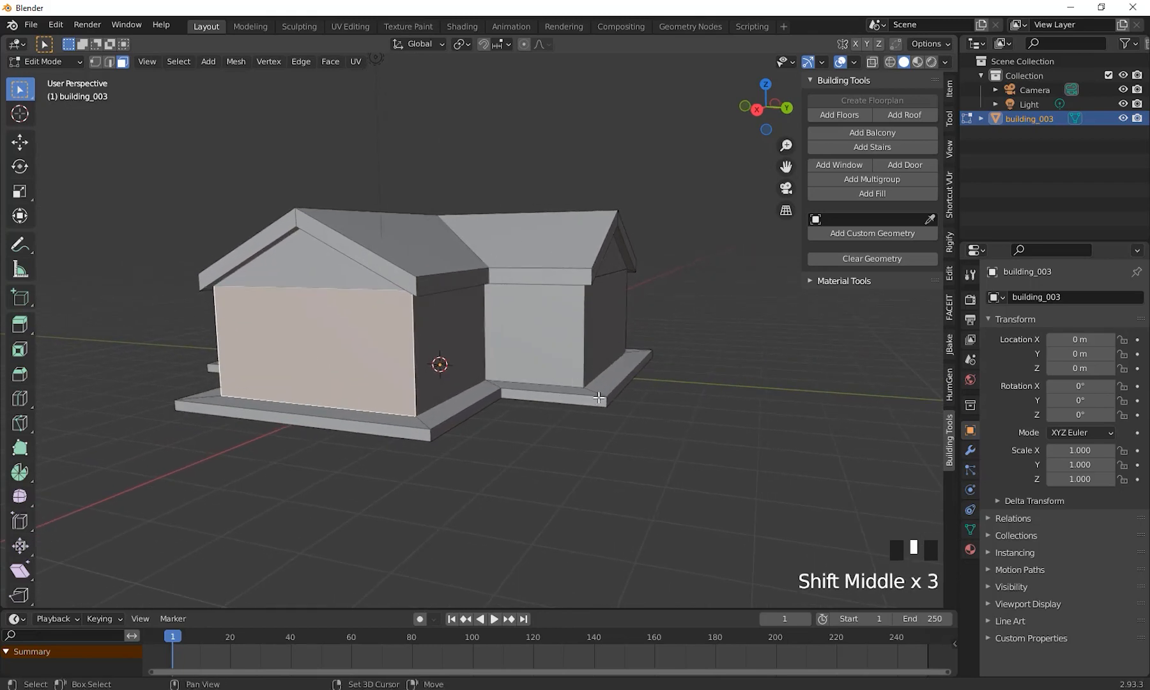
click(857, 132)
middle_drag(549, 448, 597, 486)
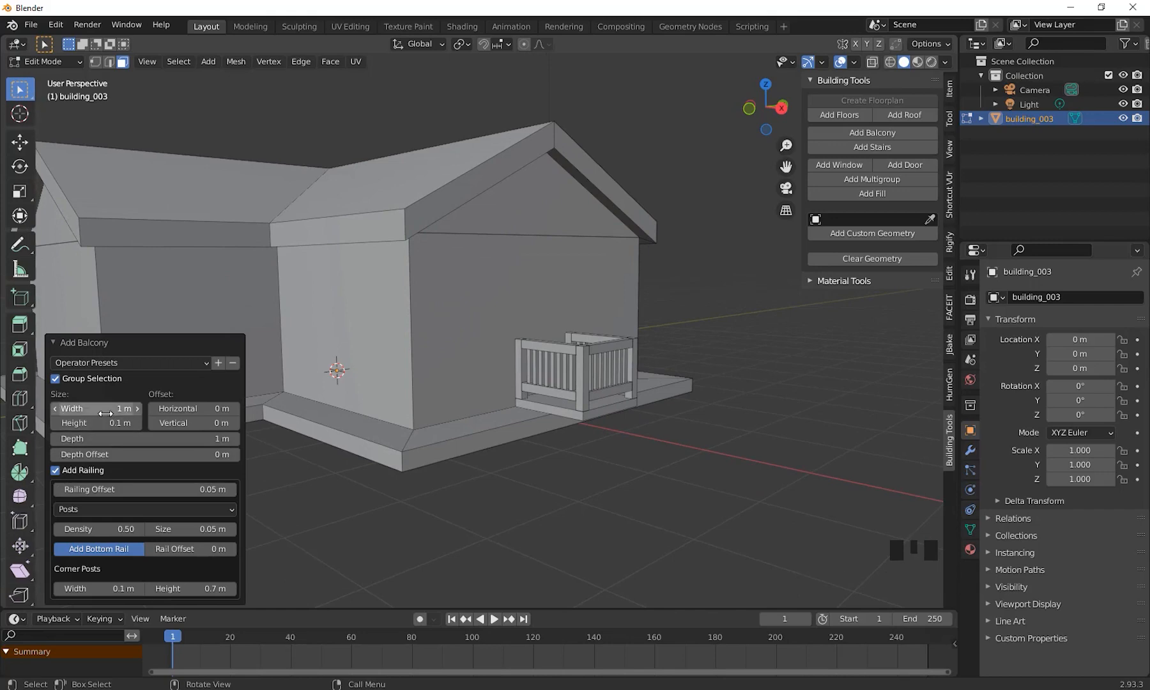
Set the balcony's width to 3.5 m
drag(96, 409, 160, 408)
middle_drag(471, 451, 398, 464)
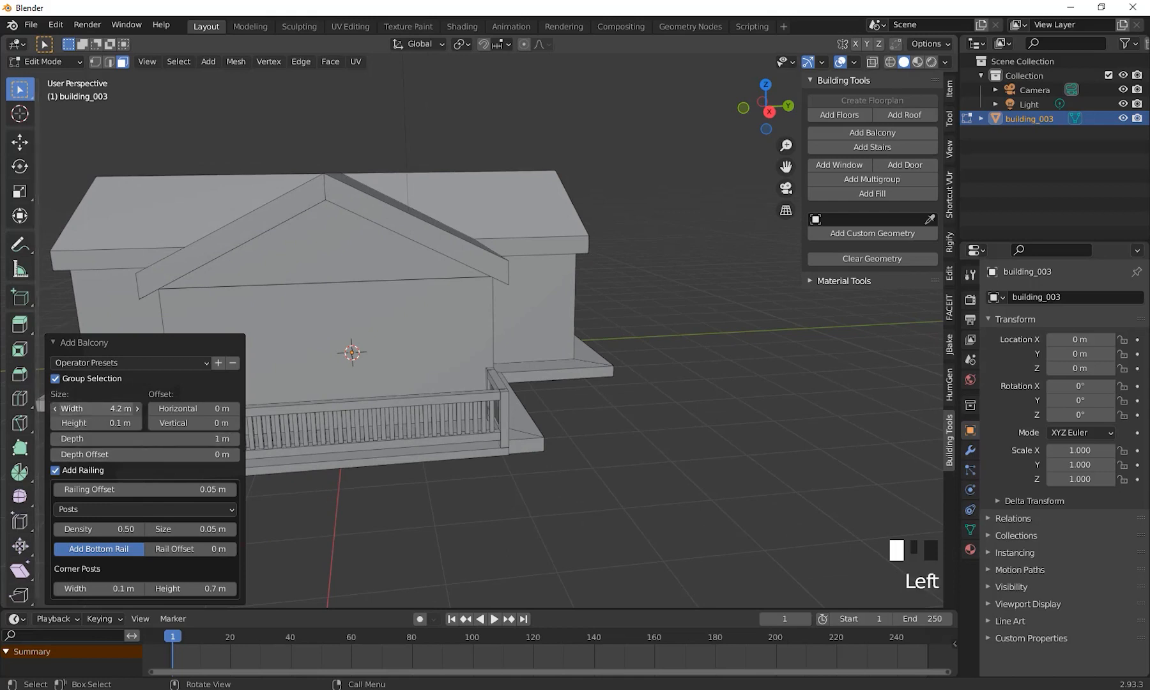
drag(120, 411, 115, 411)
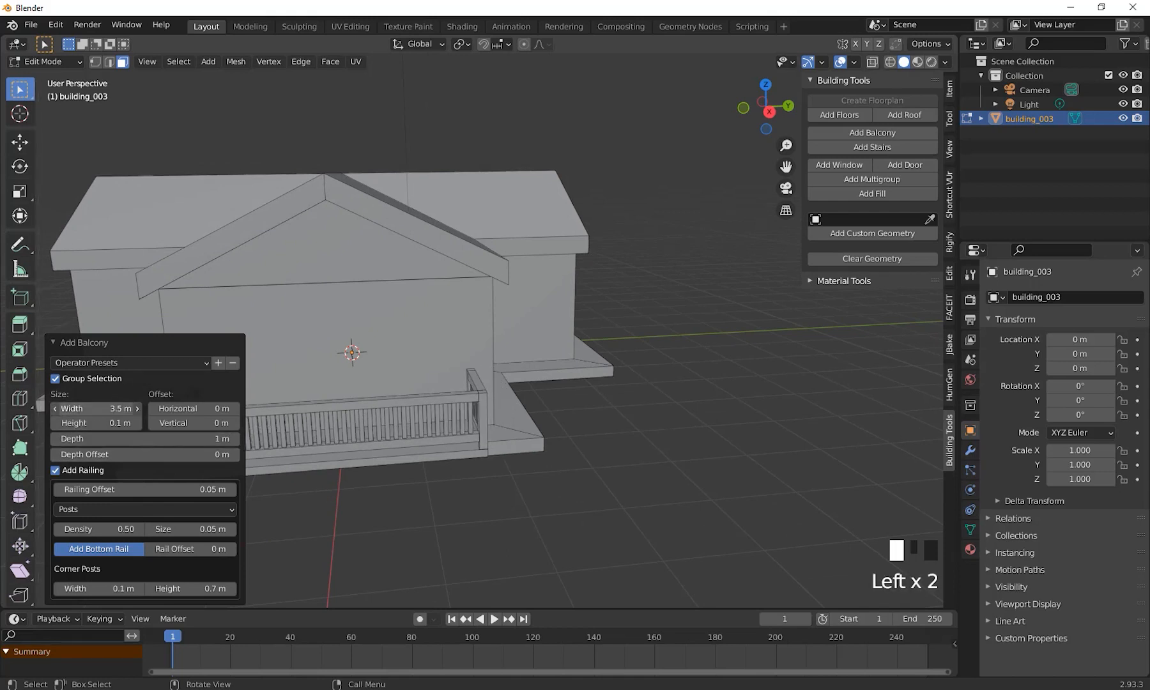
middle_drag(608, 446, 556, 492)
shift+middle_click(583, 496)
Offset the balcony 0.1 m horizontally and -0.1 m vertically on the wall
mouse_move(192, 423)
mouse_down()
mouse_move(217, 423)
mouse_move(182, 423)
mouse_move(189, 408)
mouse_move(206, 408)
mouse_move(195, 423)
mouse_up()
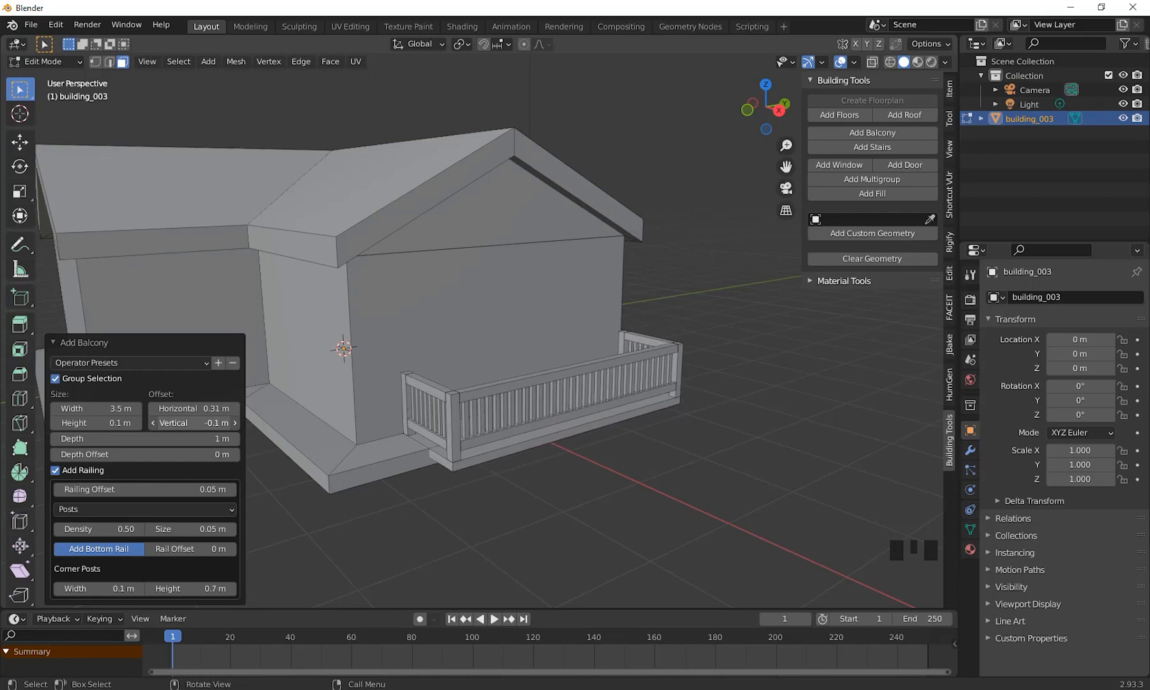
middle_drag(749, 465, 446, 411)
drag(203, 409, 217, 409)
middle_drag(687, 460, 294, 499)
scroll(595, 457, down, 2)
scroll(566, 463, up, 1)
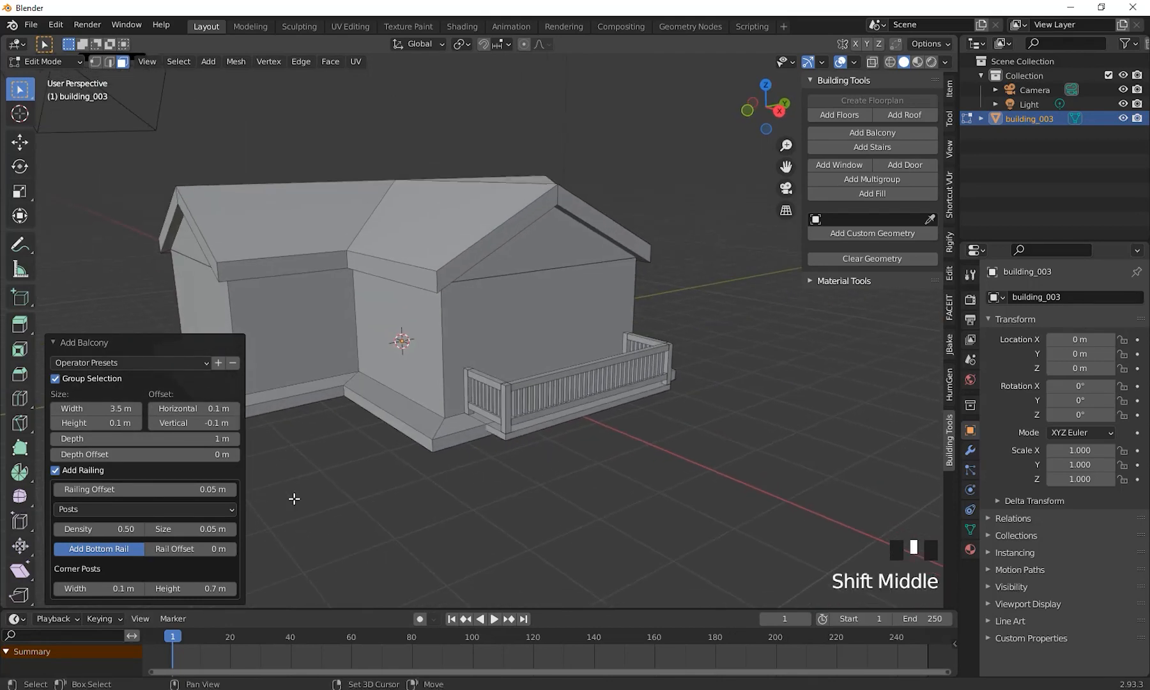
Set the balcony's railing offset to 0.13 m
click(232, 490)
click(231, 489)
click(231, 489)
click(231, 490)
click(231, 489)
click(231, 489)
click(231, 490)
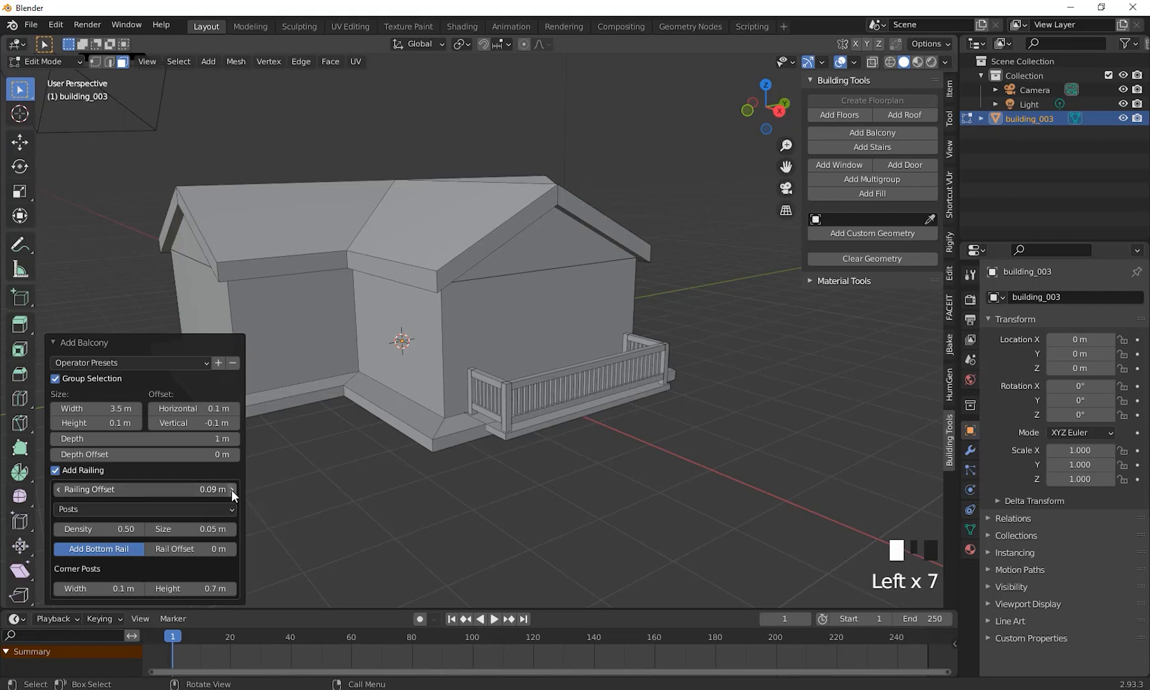
click(231, 490)
Set the railing posts' density to 0.35 and their size to 0.04 m
scroll(663, 386, up, 2)
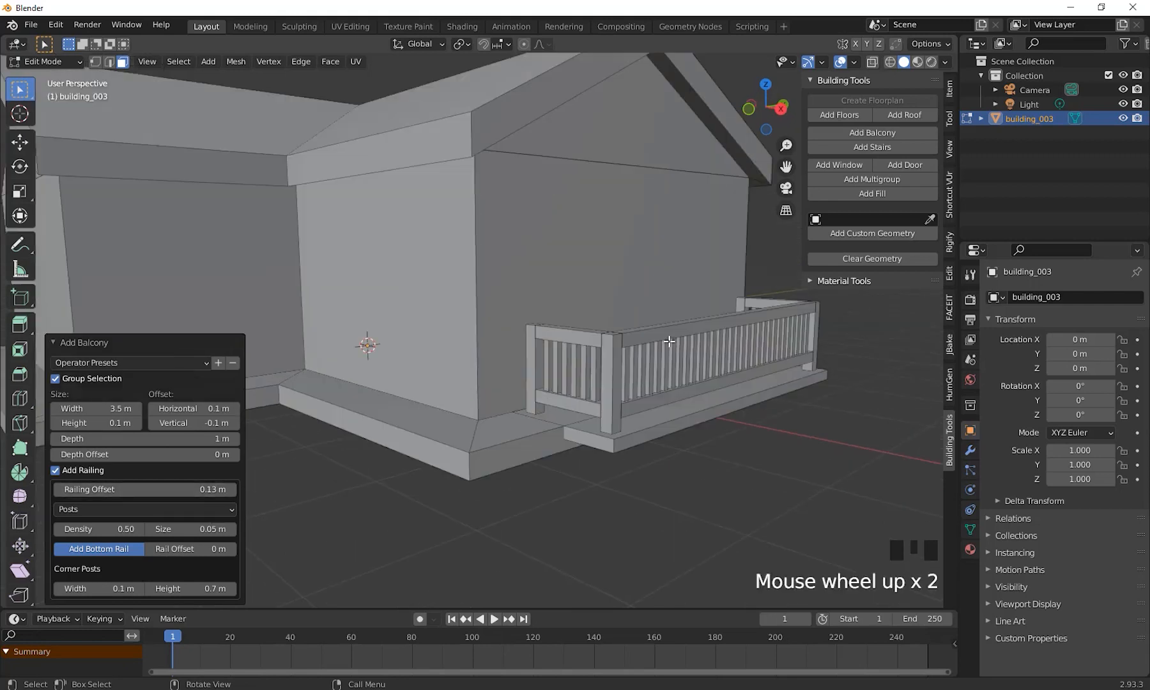
shift+middle_drag(639, 397, 500, 442)
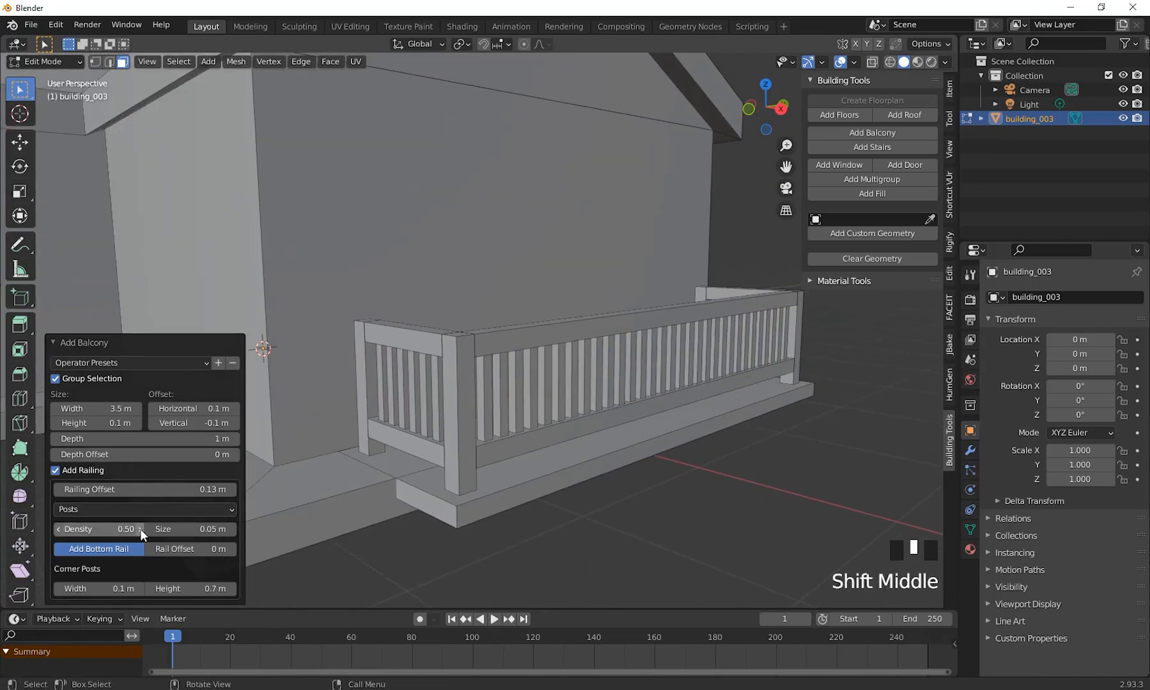
drag(140, 528, 197, 529)
middle_drag(562, 440, 391, 456)
scroll(433, 451, down, 3)
scroll(474, 438, up, 2)
shift+middle_drag(474, 439, 489, 476)
click(609, 480)
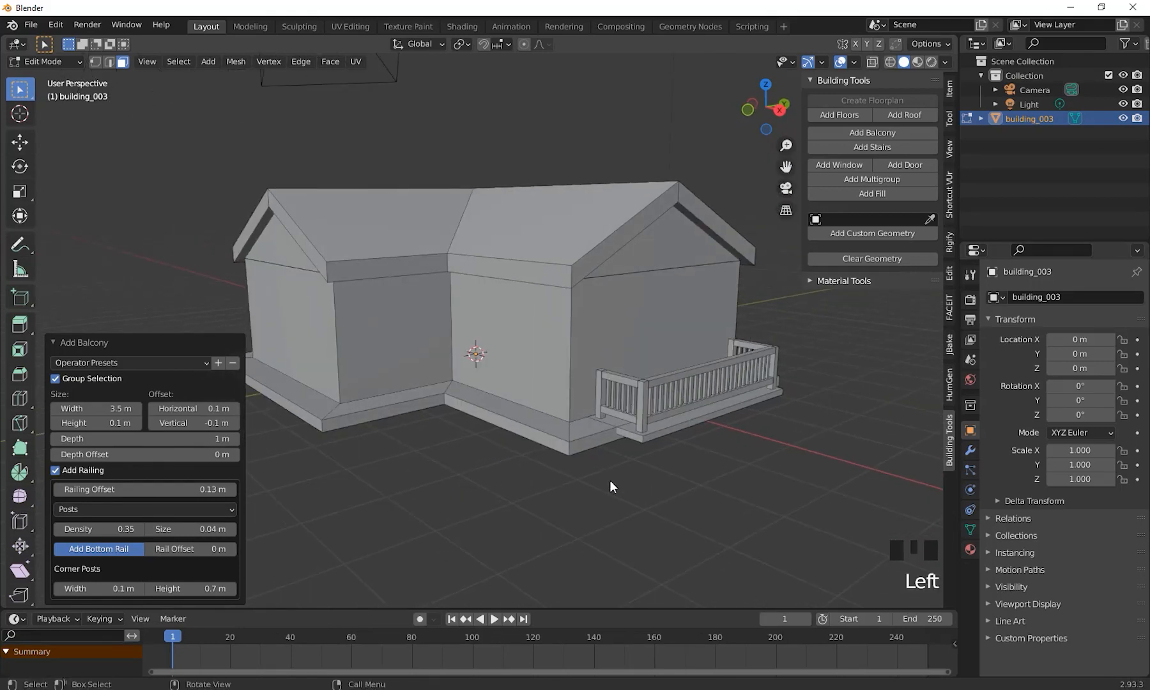
Add a balcony with the same railing settings to the gable-end wall of the other wing
shift+middle_drag(609, 480, 634, 505)
click(622, 349)
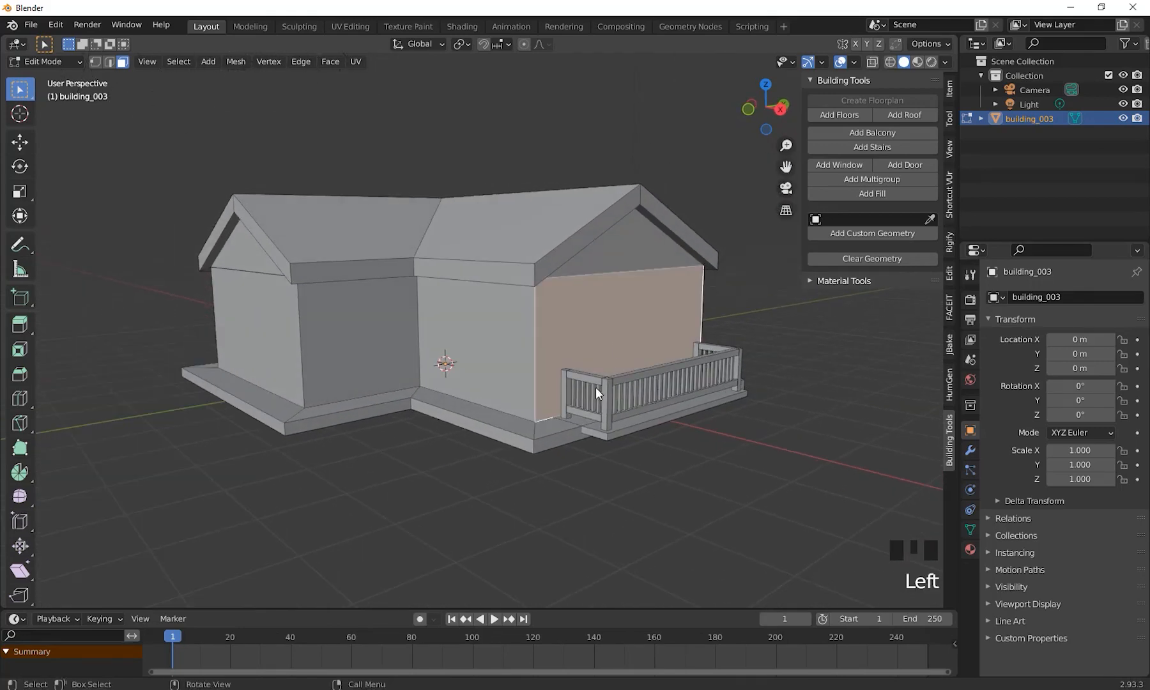
shift+middle_drag(595, 387, 441, 466)
click(674, 490)
click(297, 370)
middle_drag(297, 370, 547, 508)
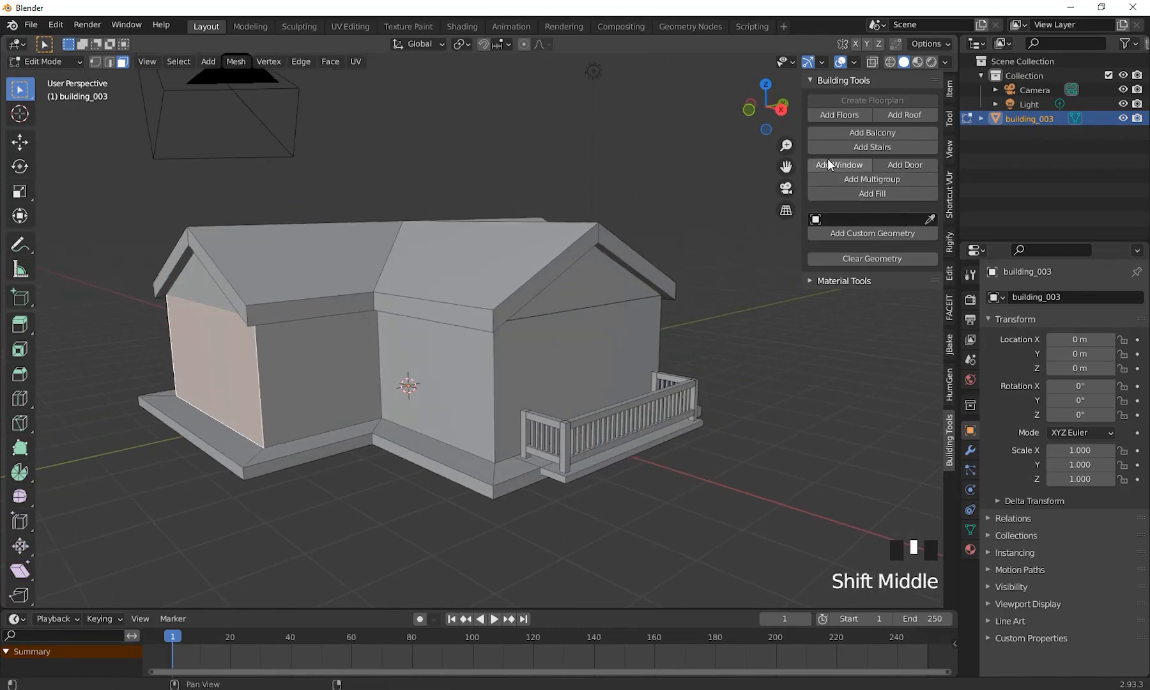
click(872, 132)
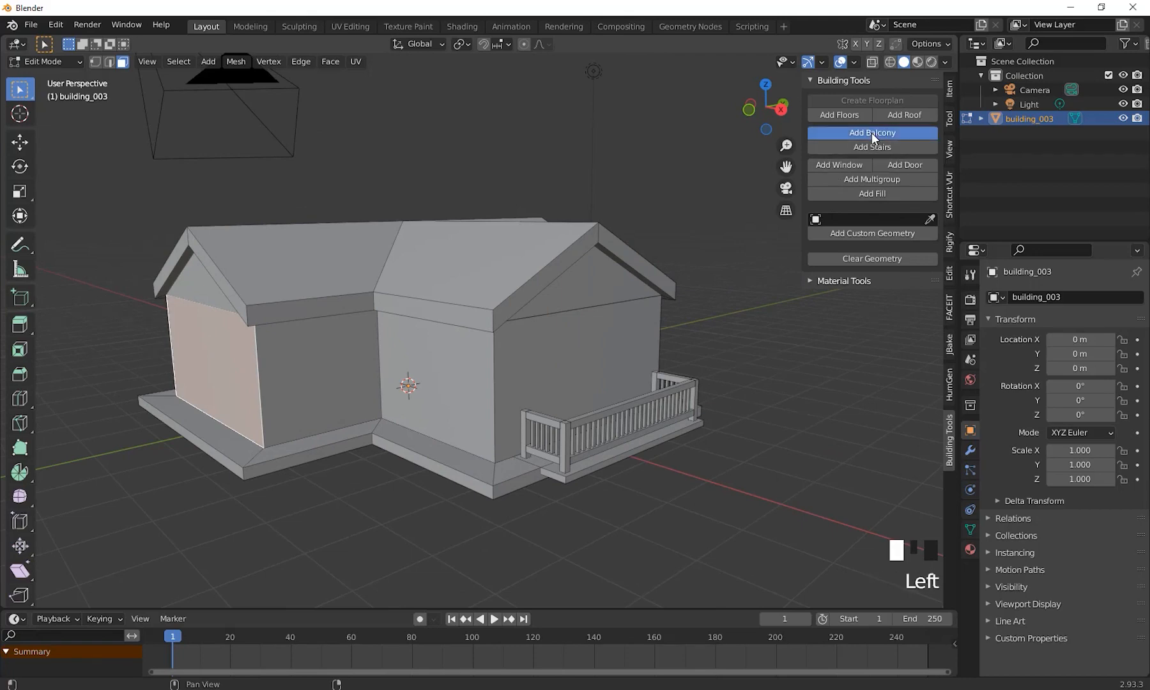
middle_drag(303, 387, 470, 423)
scroll(470, 423, down, 3)
shift+middle_drag(486, 469, 488, 487)
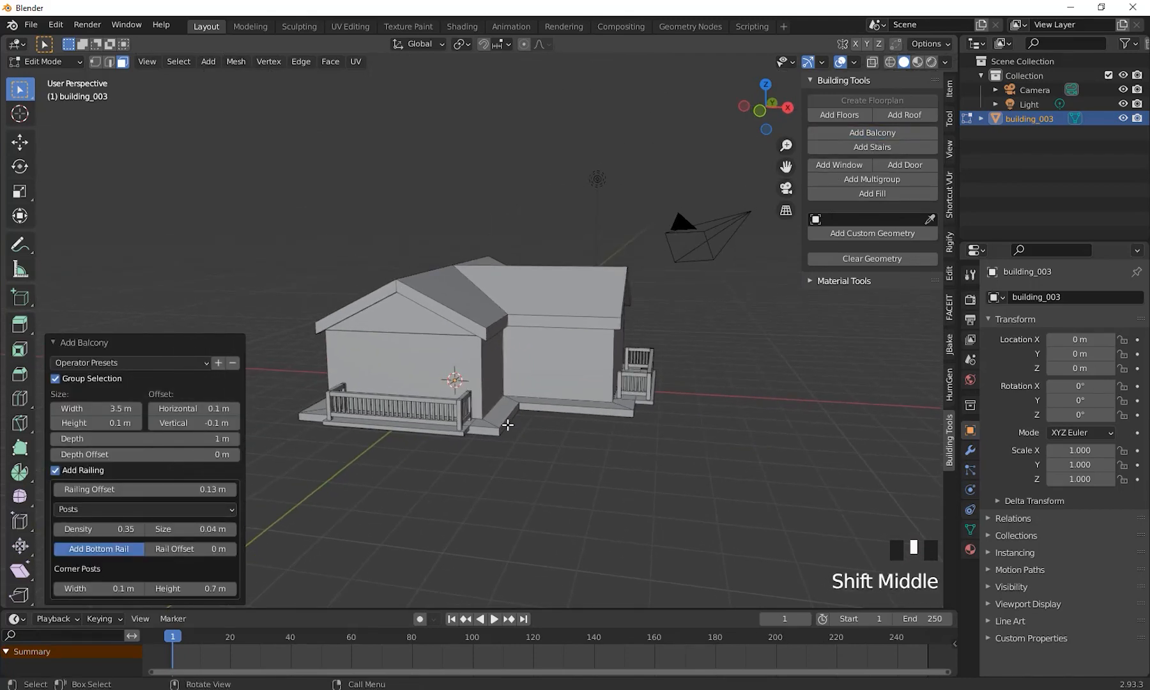
middle_drag(509, 424, 570, 456)
middle_drag(439, 379, 546, 412)
scroll(448, 409, up, 2)
Add a door to the gable-end wall behind the first balcony
click(545, 412)
scroll(550, 472, down, 3)
scroll(580, 467, up, 2)
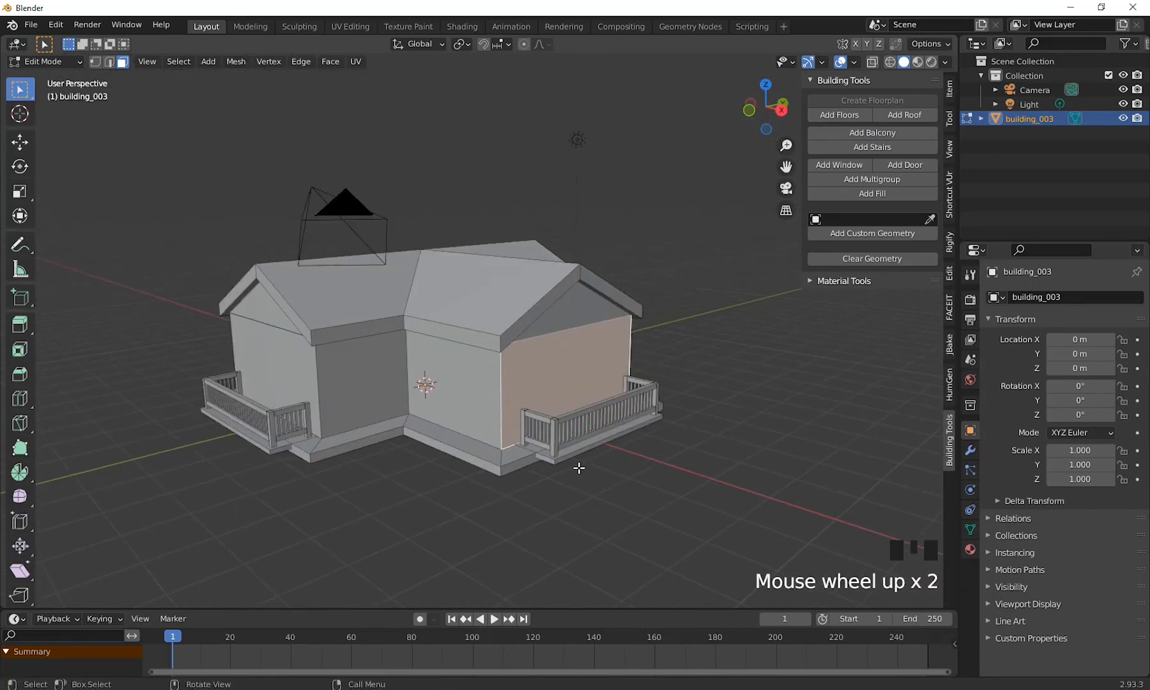
shift+middle_drag(581, 467, 633, 464)
click(905, 165)
scroll(601, 463, up, 2)
click(609, 464)
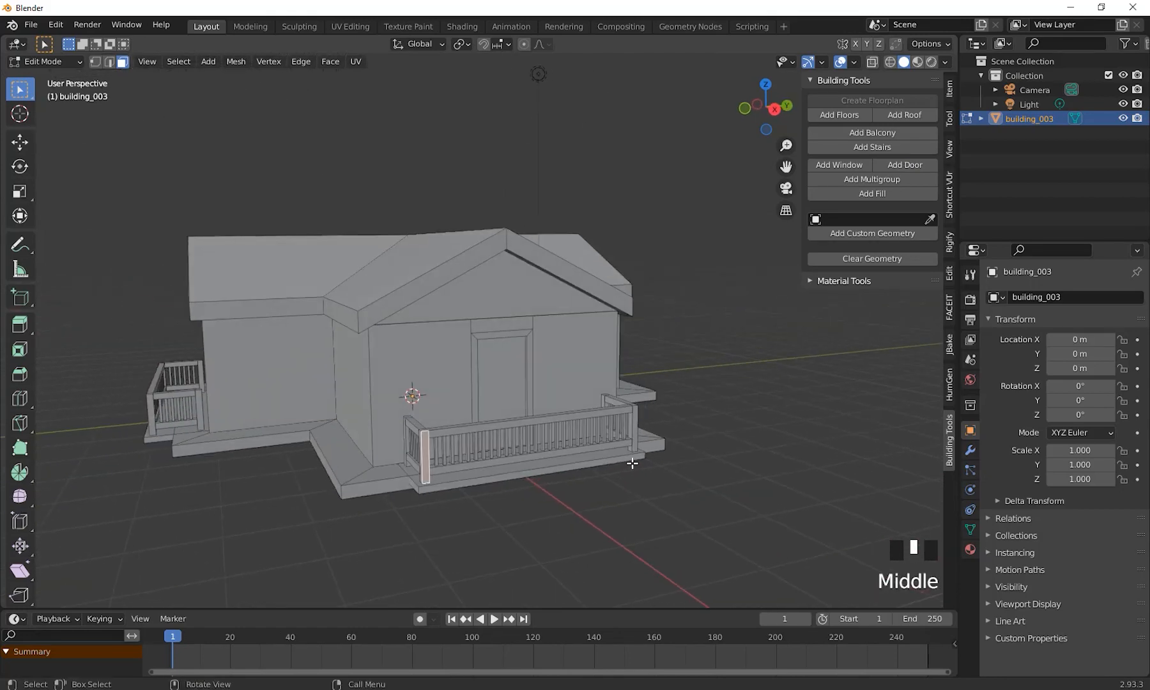
Add a door to the other wing's balcony wall and the existing door's face together
click(510, 369)
middle_drag(510, 369, 398, 477)
scroll(549, 406, up, 2)
scroll(608, 459, down, 4)
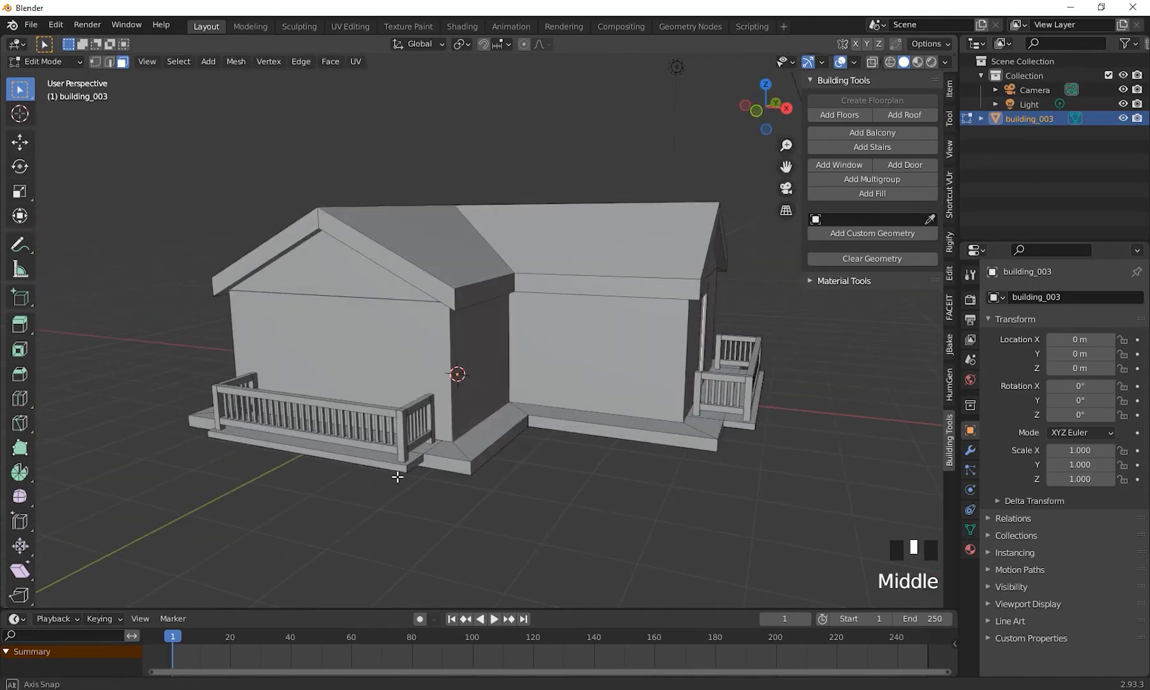
shift+click(358, 370)
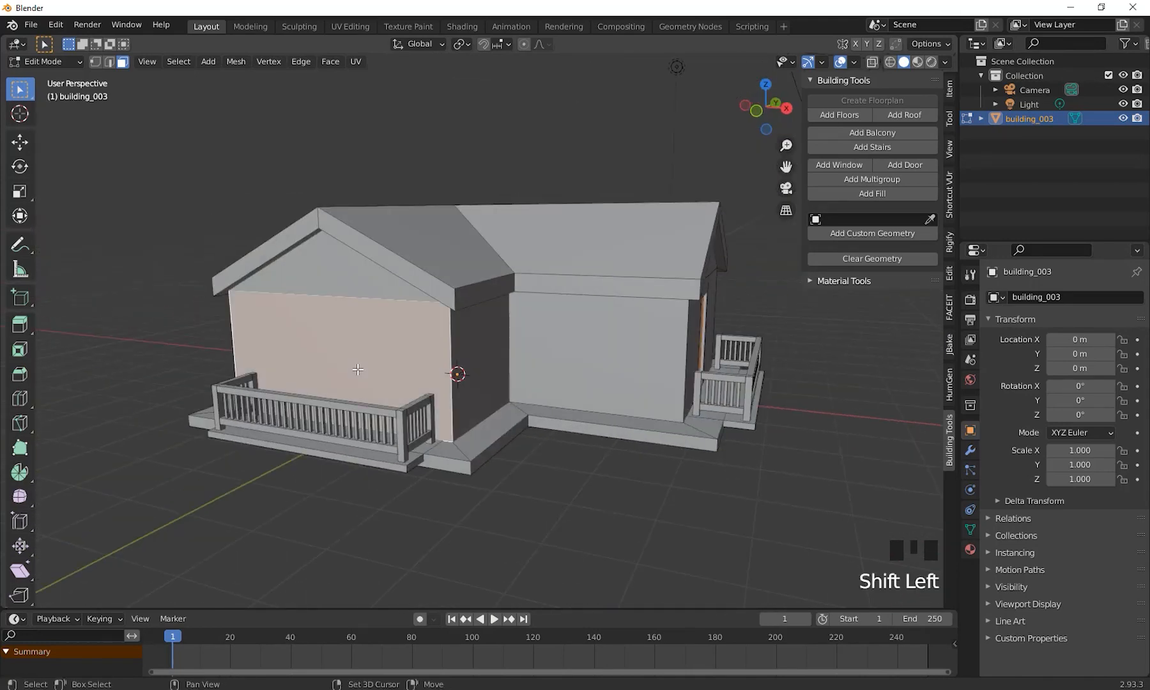
click(894, 165)
scroll(614, 411, down, 2)
middle_drag(613, 411, 115, 571)
scroll(543, 416, up, 3)
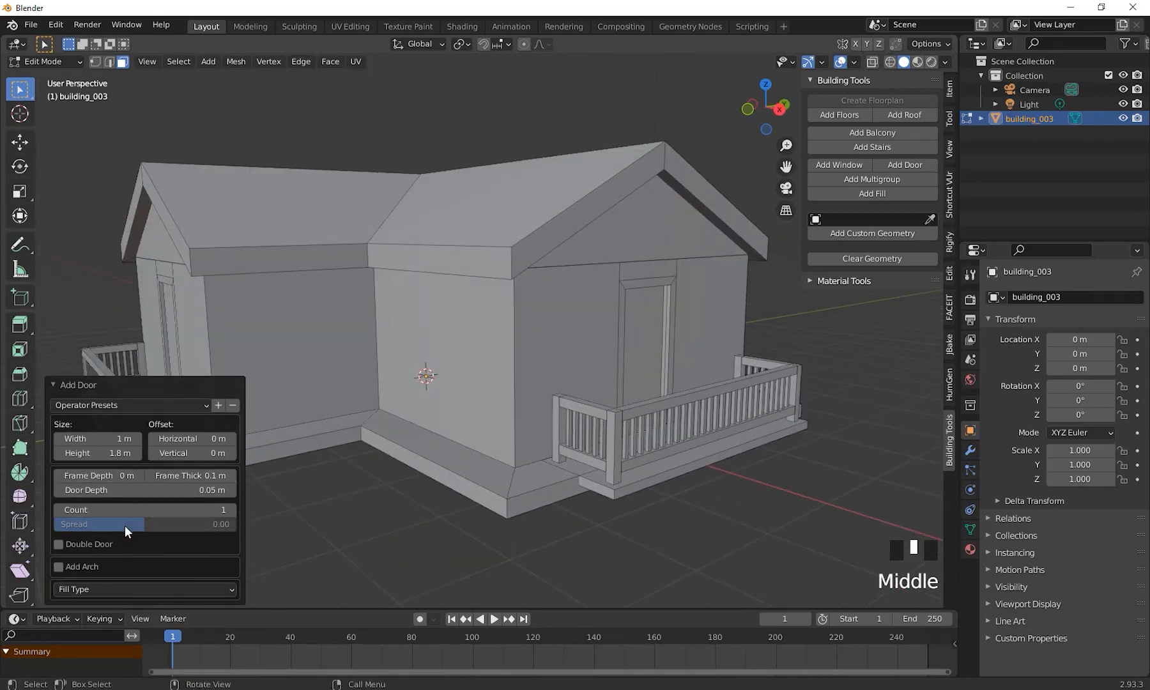
Add an arch with a 0.4 m arc height to the doors and set the door height to 1.2 m
click(61, 545)
click(61, 546)
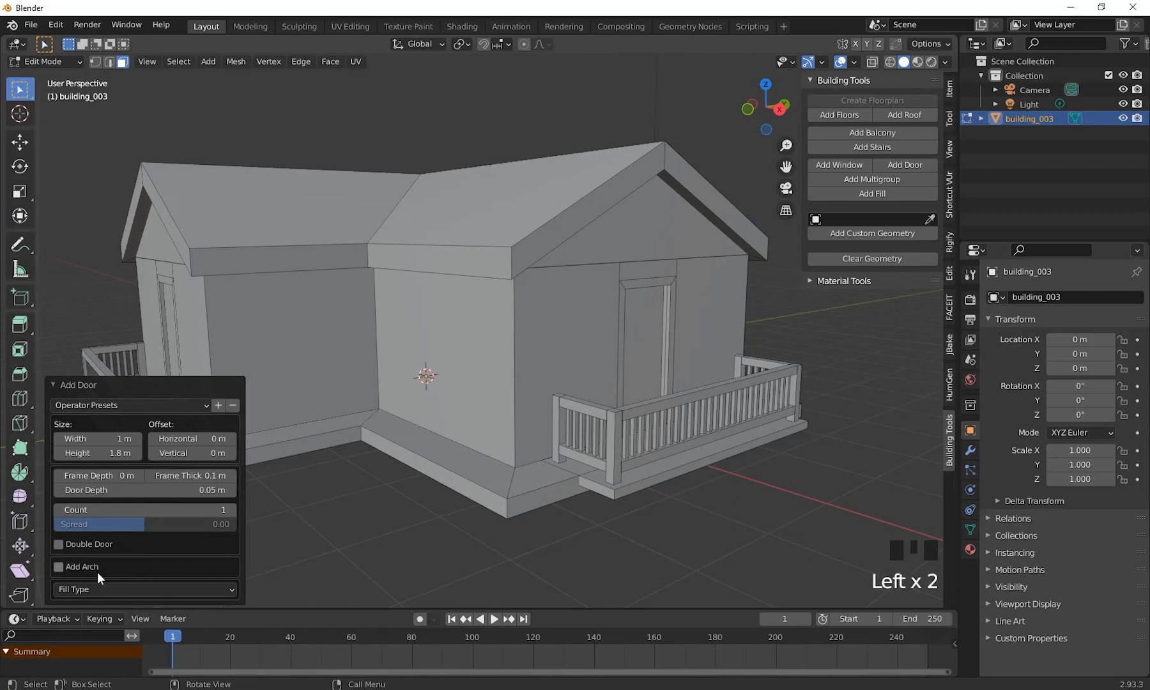
click(60, 566)
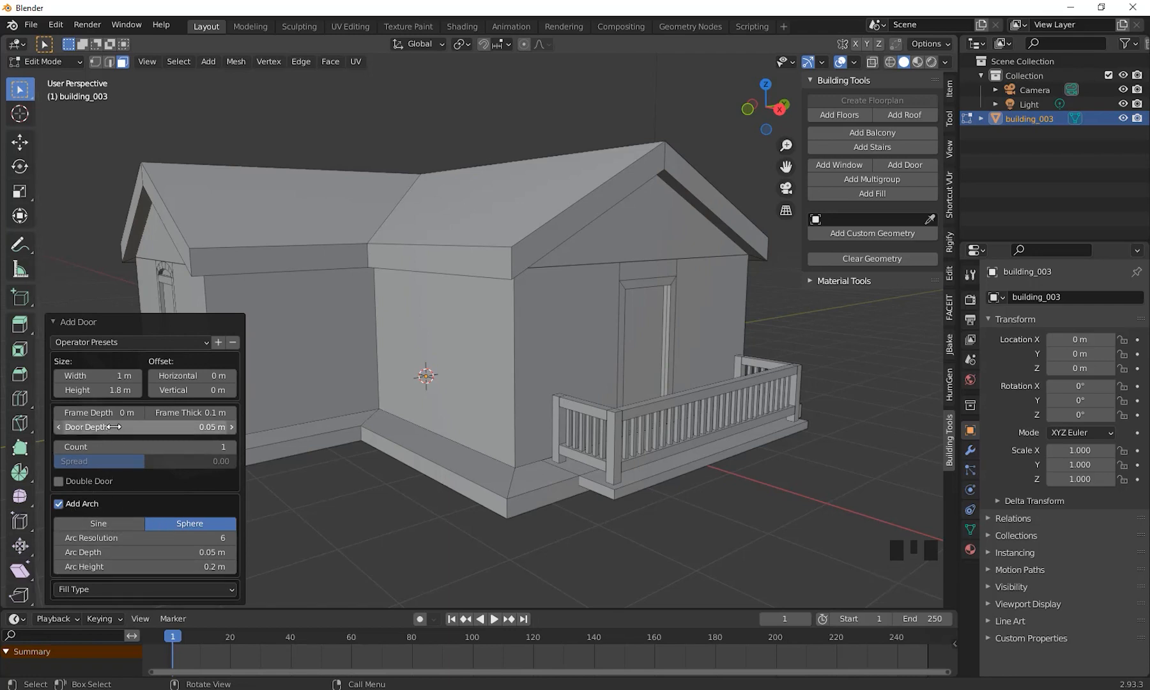
click(102, 390)
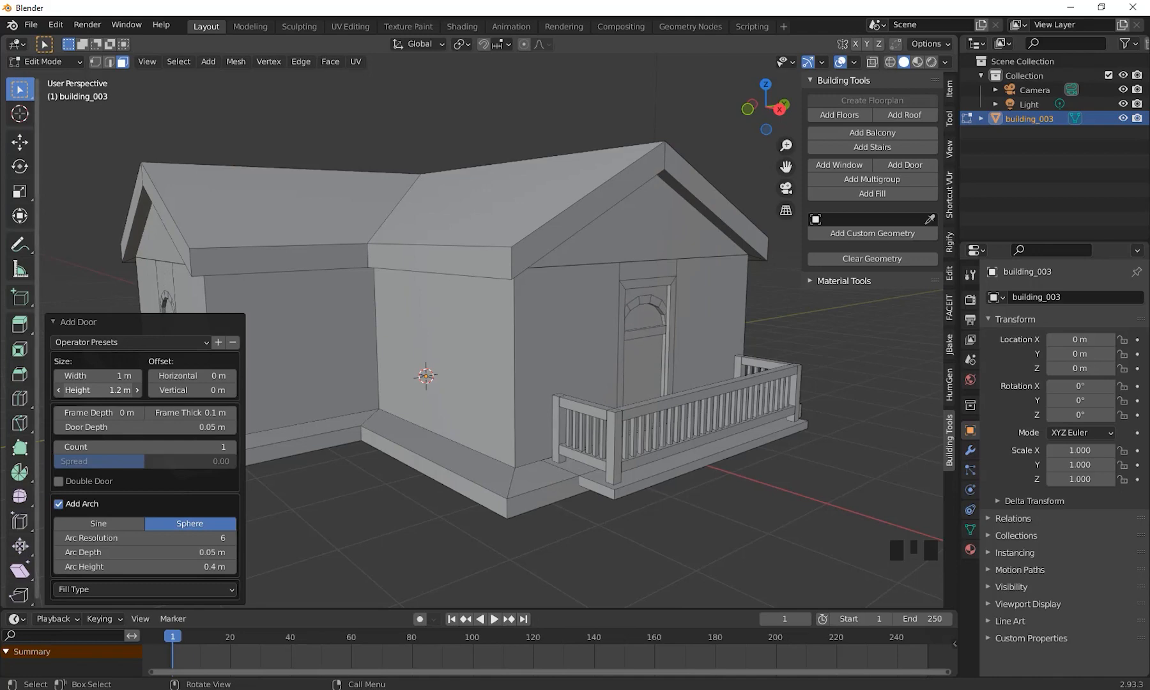
Refine the door arches with an arc resolution of 3, an arc depth of 0.07 m and an arc height of 0.44 m
middle_drag(448, 358, 624, 403)
scroll(550, 383, up, 2)
click(147, 538)
drag(137, 538, 160, 538)
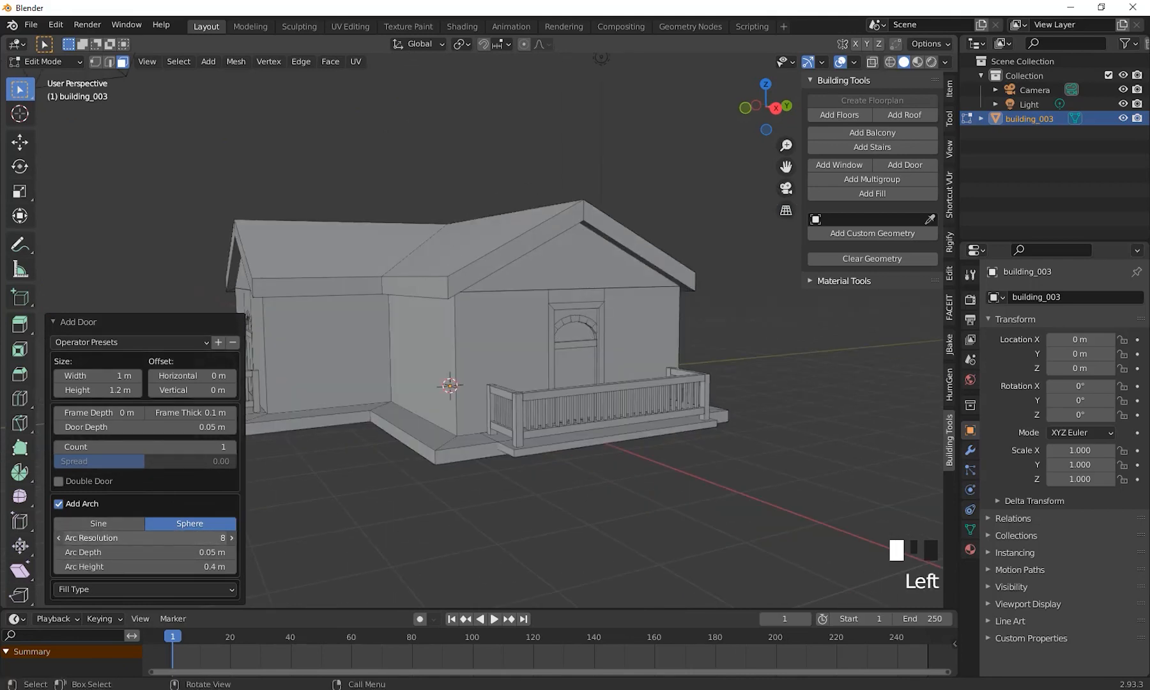
middle_drag(498, 449, 549, 438)
scroll(535, 448, up, 2)
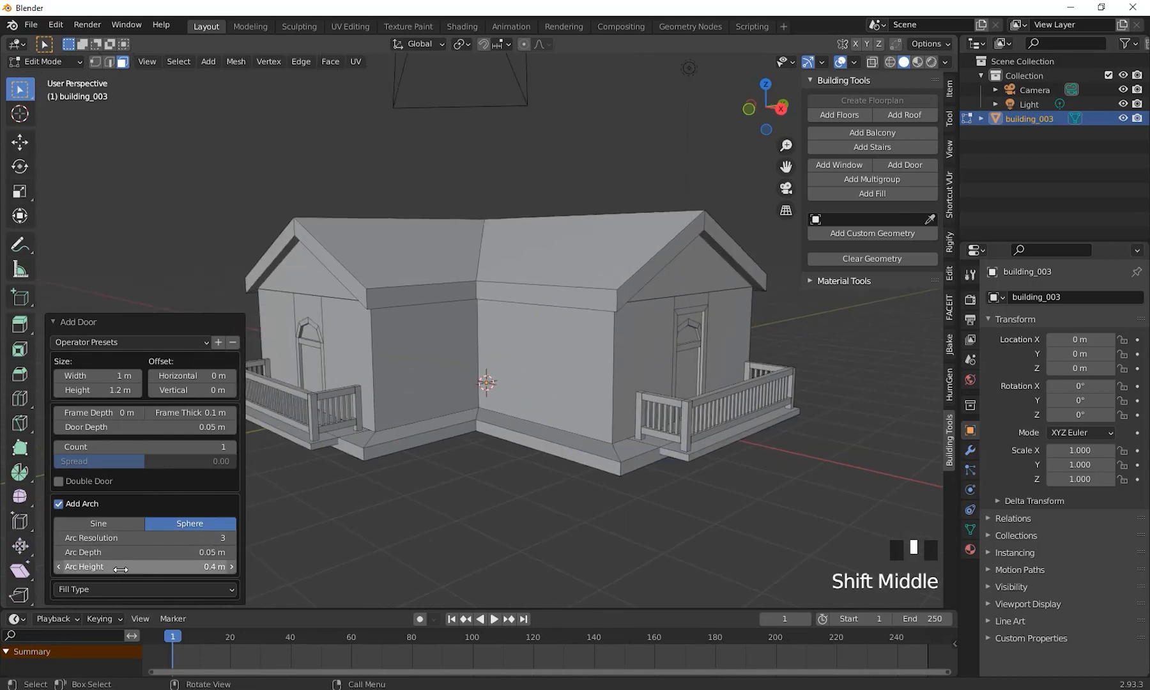
mouse_move(111, 554)
mouse_down()
mouse_move(134, 554)
mouse_move(127, 567)
mouse_up()
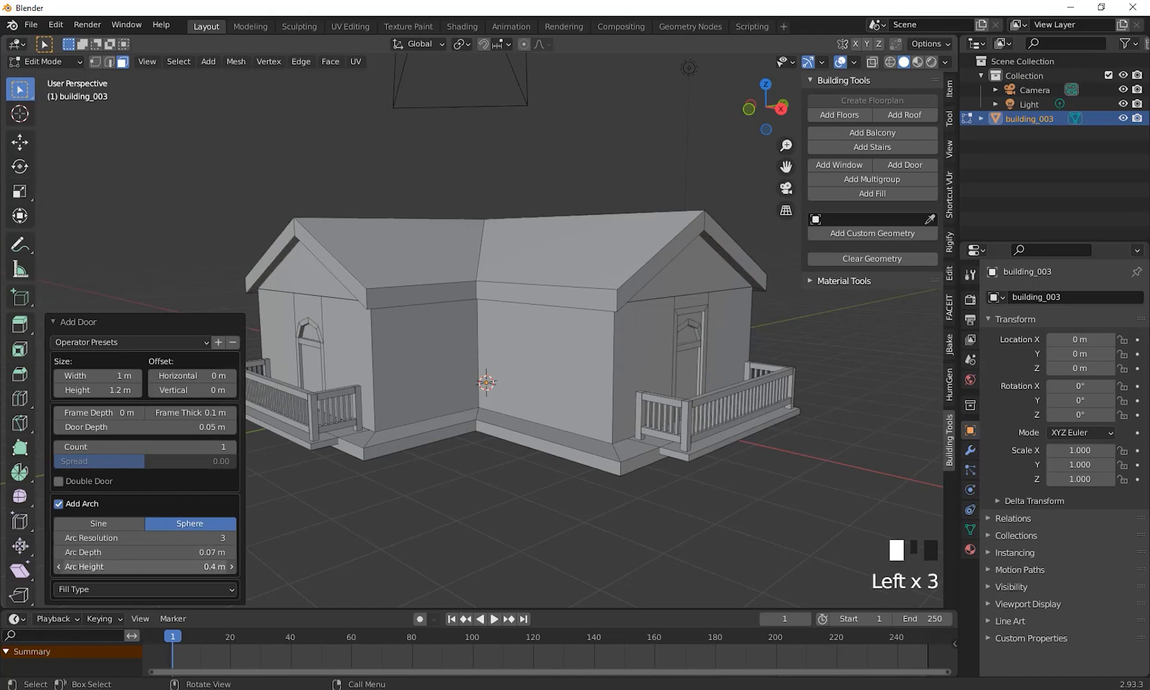
middle_drag(480, 495, 361, 485)
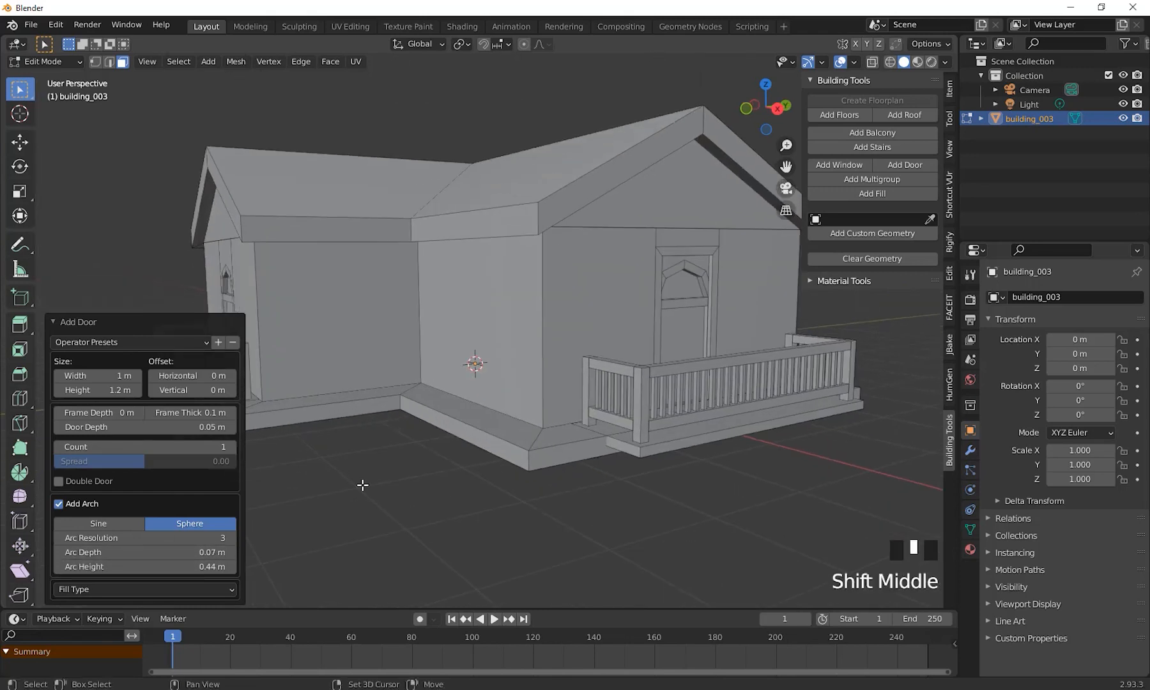
Set the doors' fill type to Panels
click(148, 589)
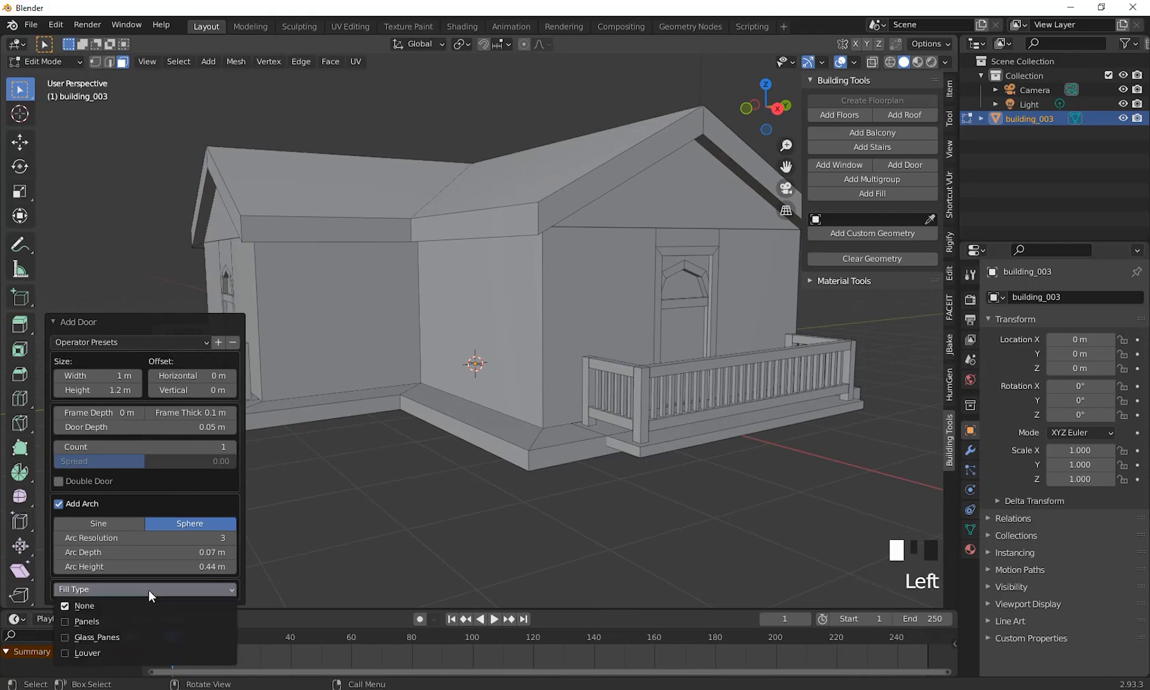
click(120, 625)
middle_drag(641, 355, 638, 471)
scroll(638, 471, down, 2)
middle_drag(477, 450, 441, 447)
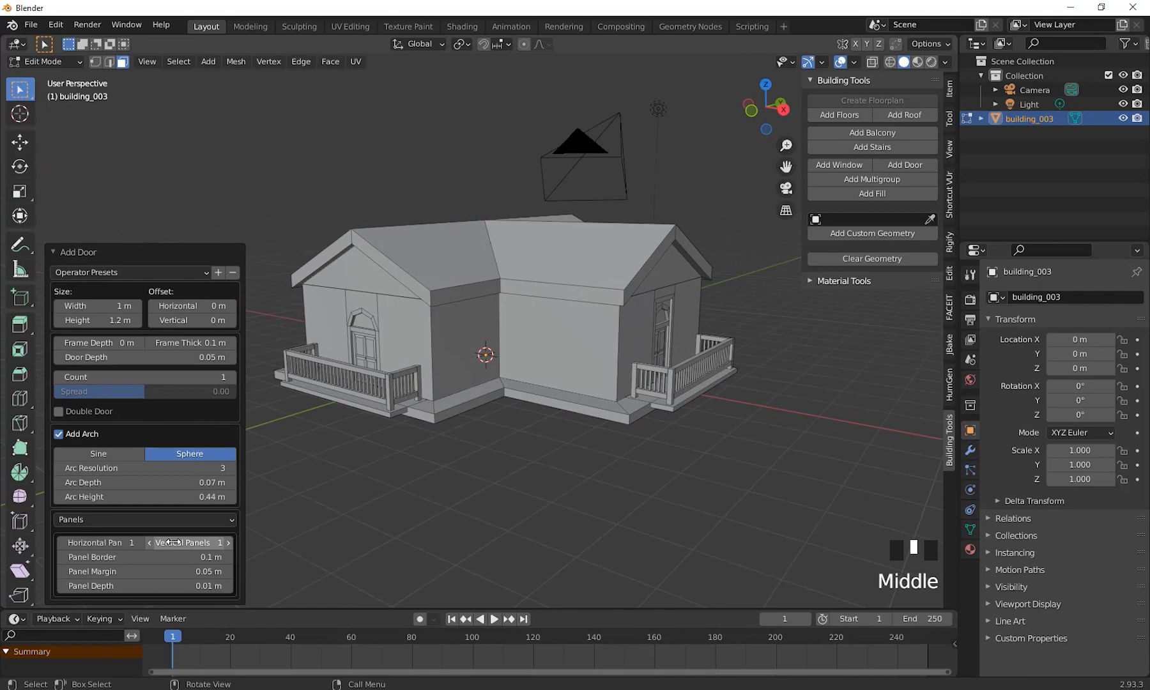
Set the margin of the door panels to 0.01 m
click(133, 574)
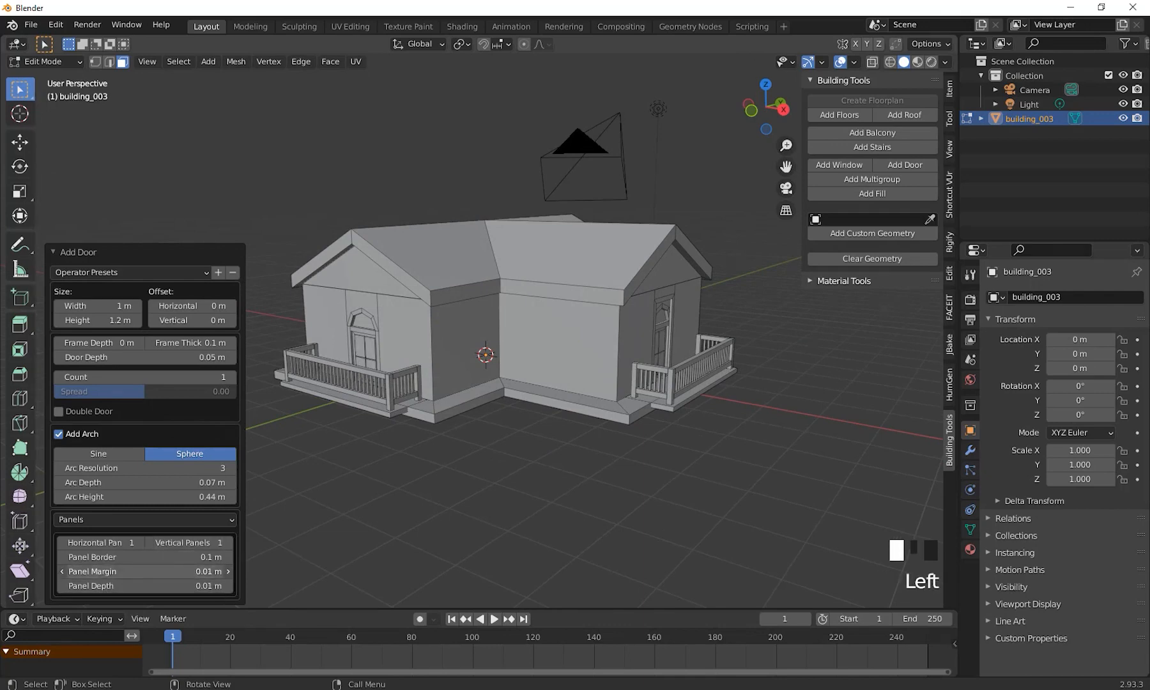
scroll(557, 479, up, 2)
shift+middle_drag(557, 479, 477, 429)
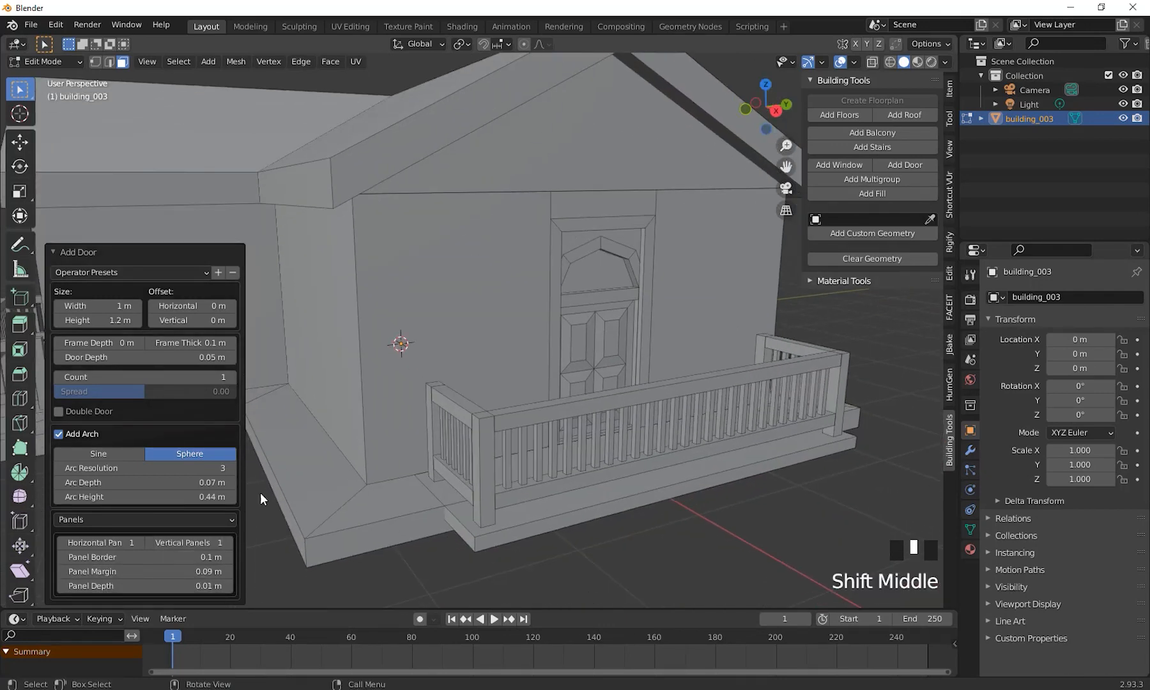
mouse_move(135, 569)
mouse_down()
mouse_move(108, 568)
mouse_move(136, 557)
mouse_up()
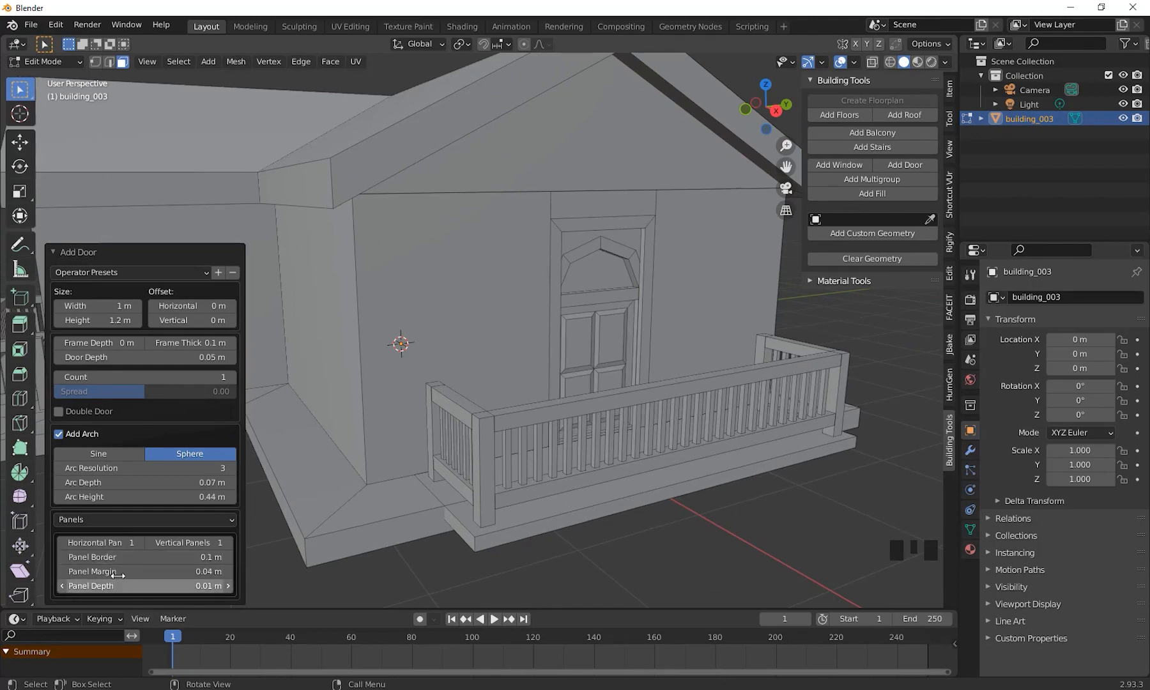
drag(117, 571, 122, 571)
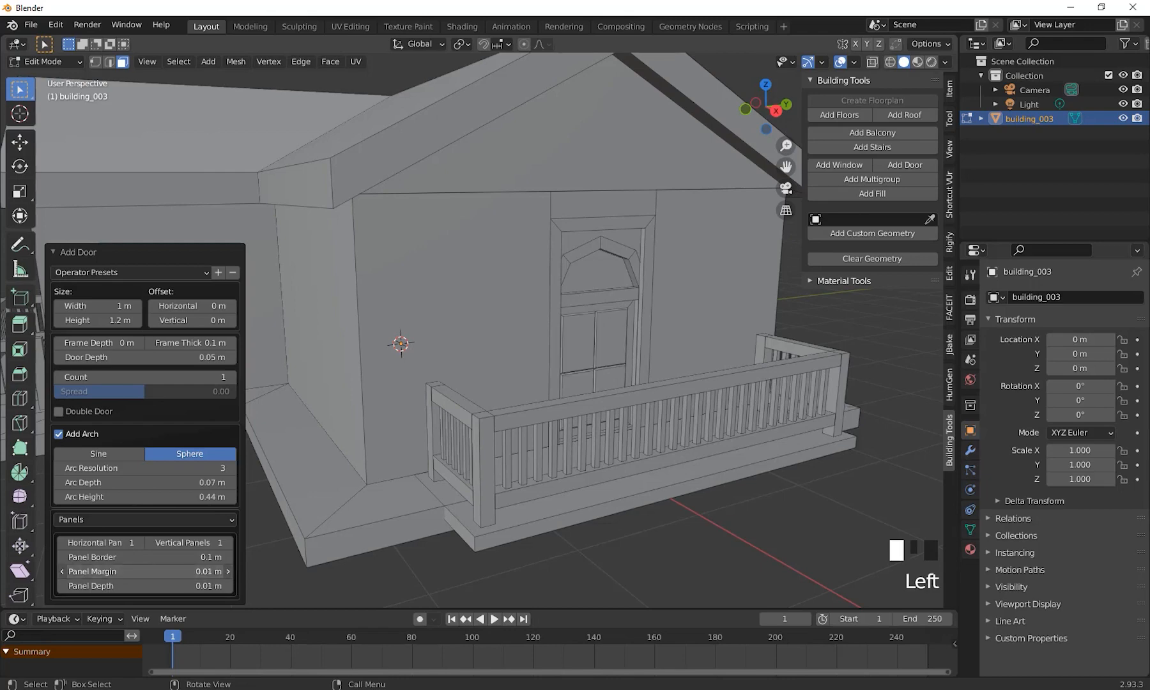
scroll(594, 376, down, 4)
middle_drag(595, 376, 632, 447)
scroll(659, 364, down, 2)
click(538, 416)
middle_drag(490, 483, 621, 482)
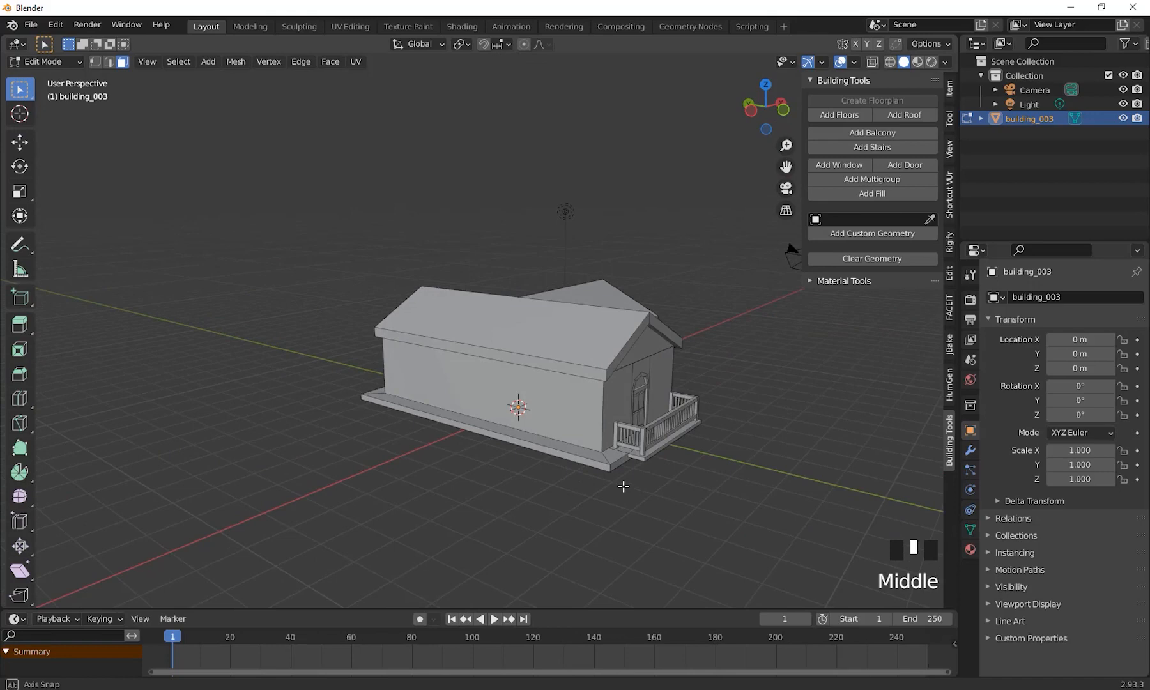
shift+click(479, 389)
middle_drag(353, 471, 604, 465)
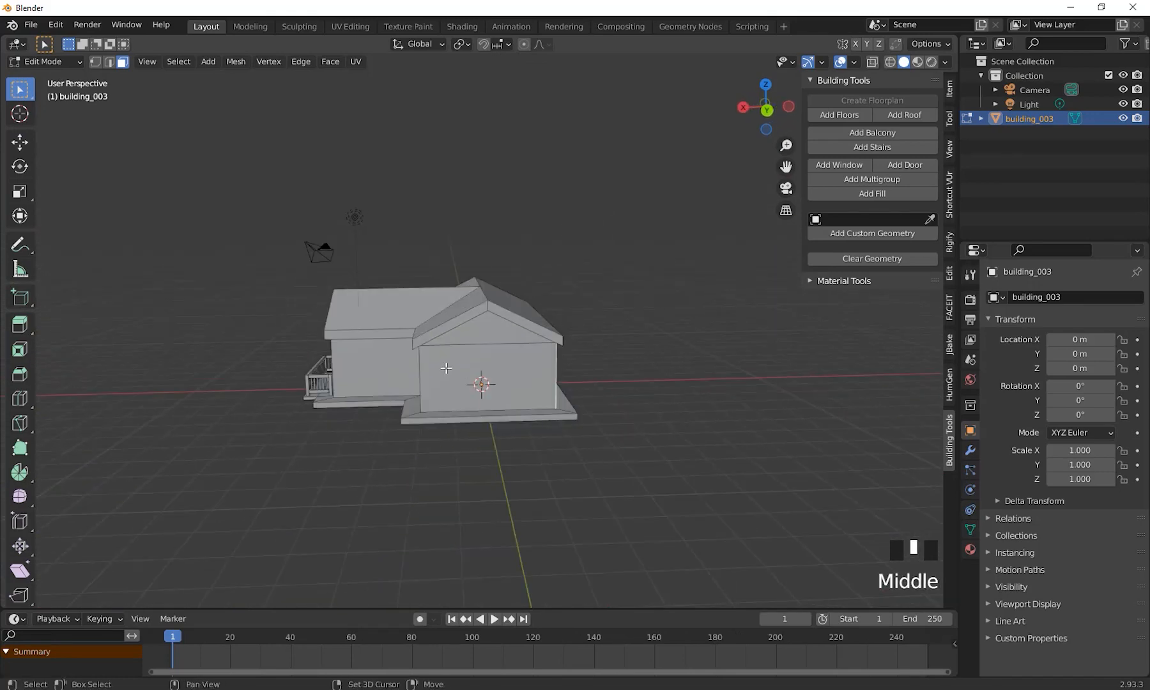
shift+click(445, 369)
scroll(534, 465, up, 1)
middle_drag(434, 477, 627, 440)
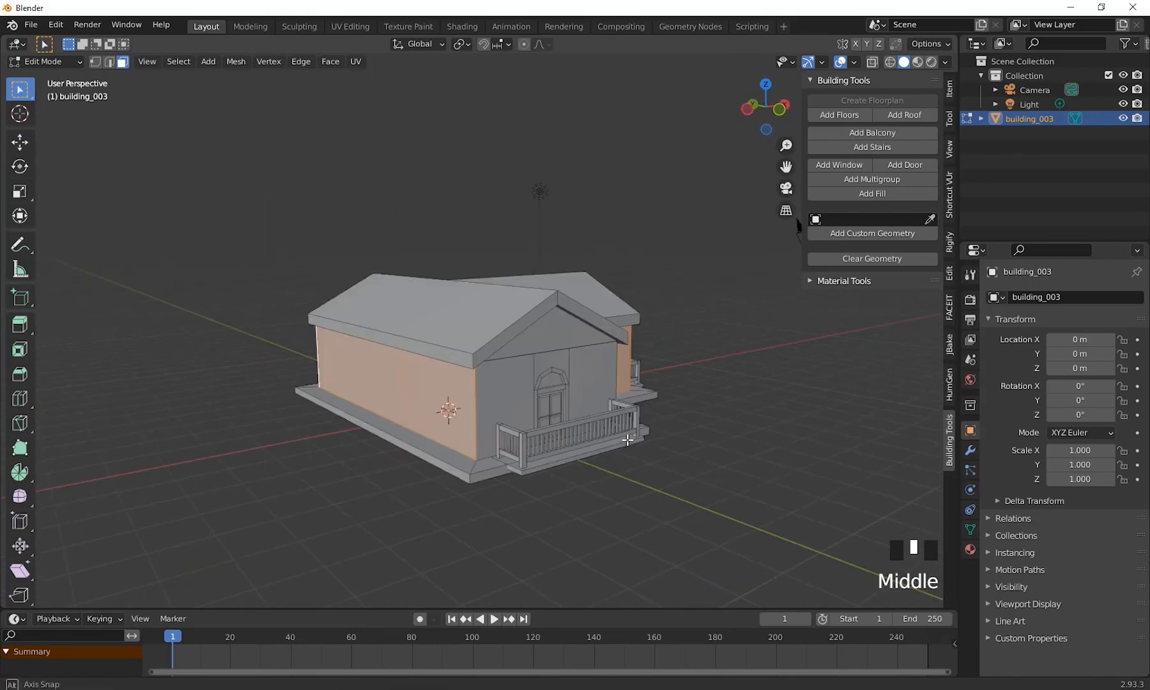
Add a rectangular window to the long wall on the side of the building without balconies
middle_drag(564, 389, 356, 369)
click(472, 406)
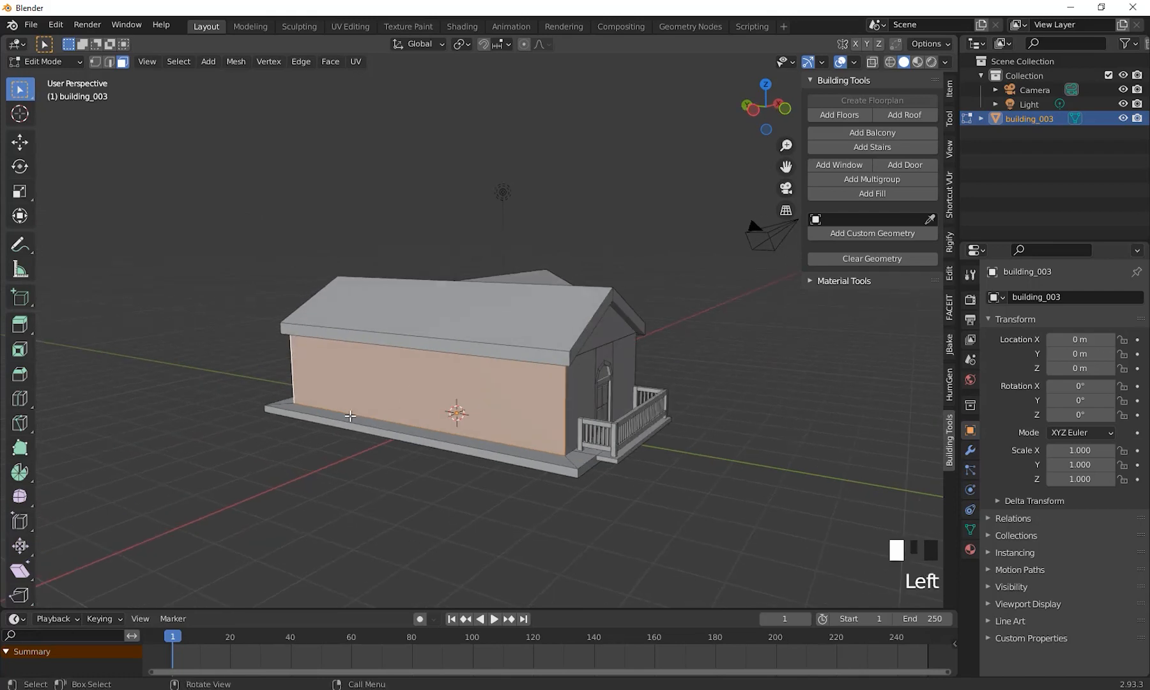
middle_drag(457, 413, 453, 447)
scroll(424, 435, down, 2)
scroll(491, 416, up, 2)
click(850, 168)
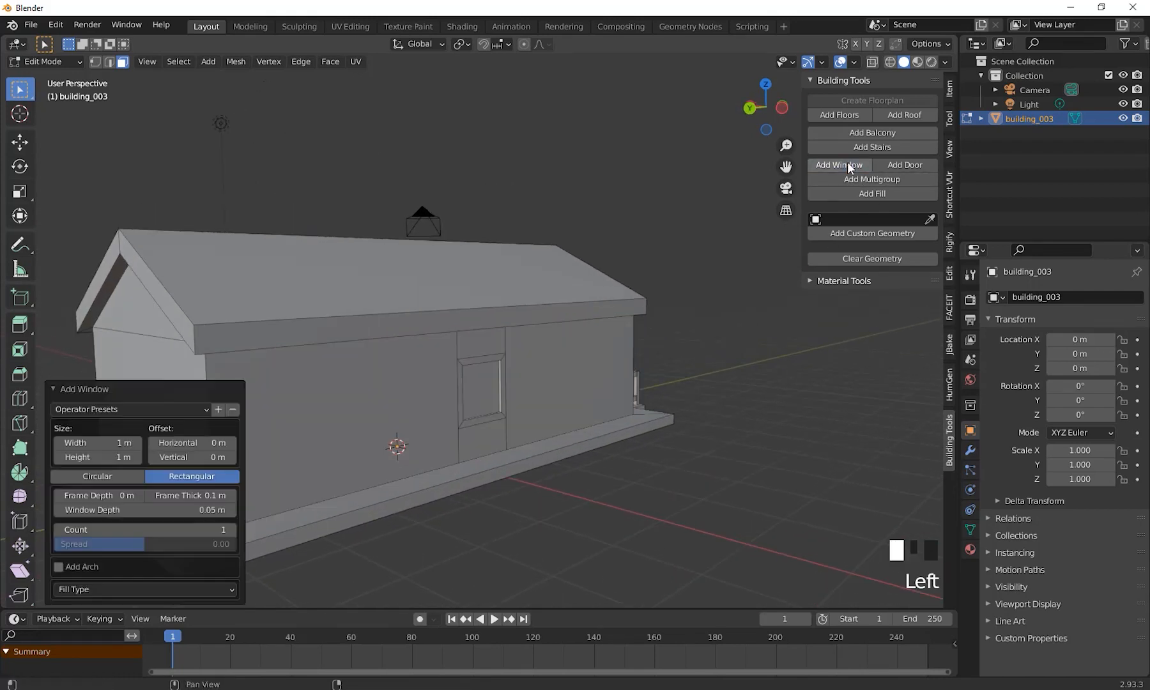
middle_drag(486, 364, 553, 288)
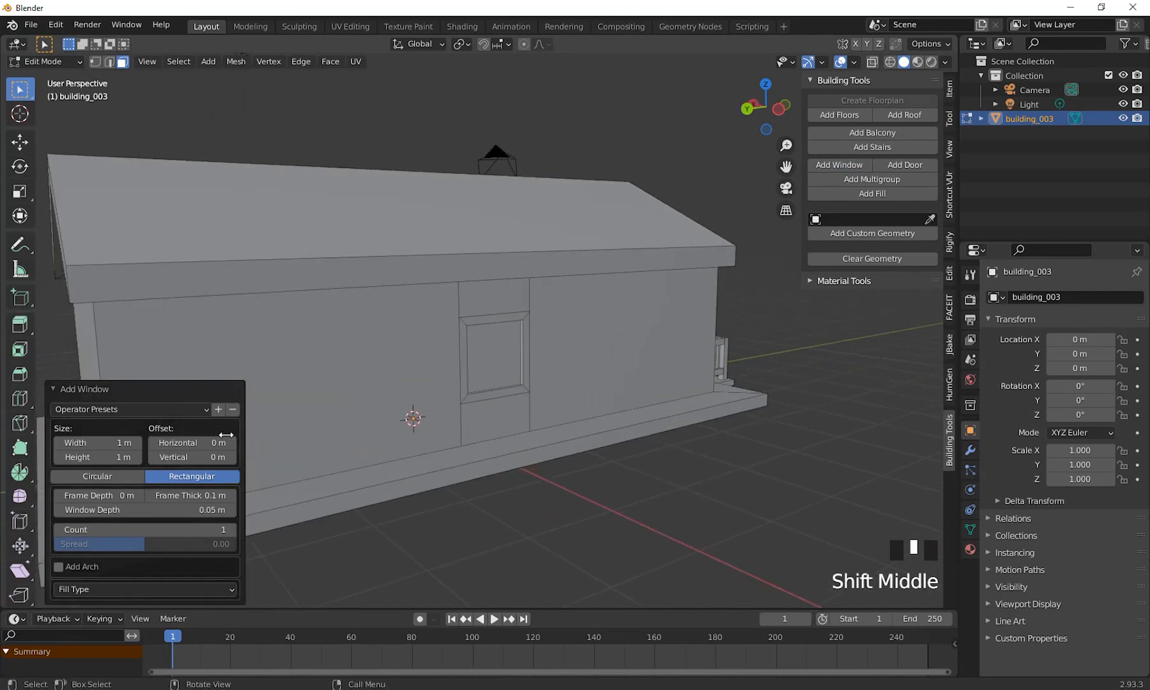
Set the window count on the long wall to 4 and the spread to 0.31
click(230, 530)
click(232, 529)
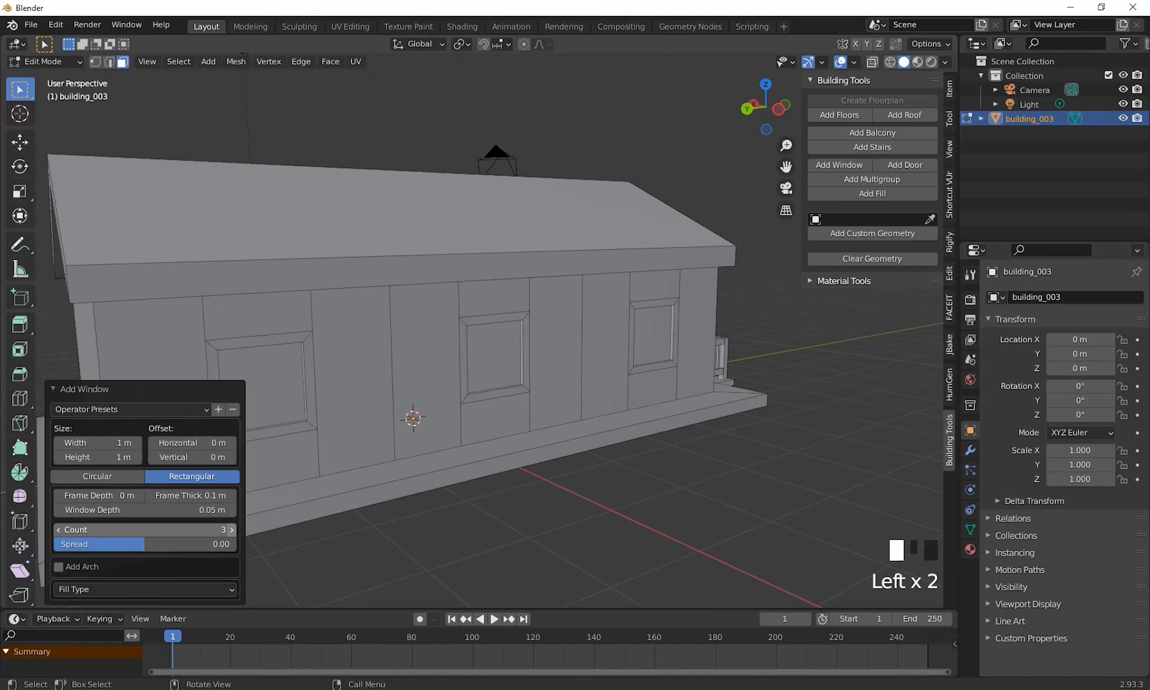
click(232, 530)
scroll(639, 459, down, 2)
middle_drag(639, 460, 591, 472)
shift+middle_drag(474, 451, 269, 453)
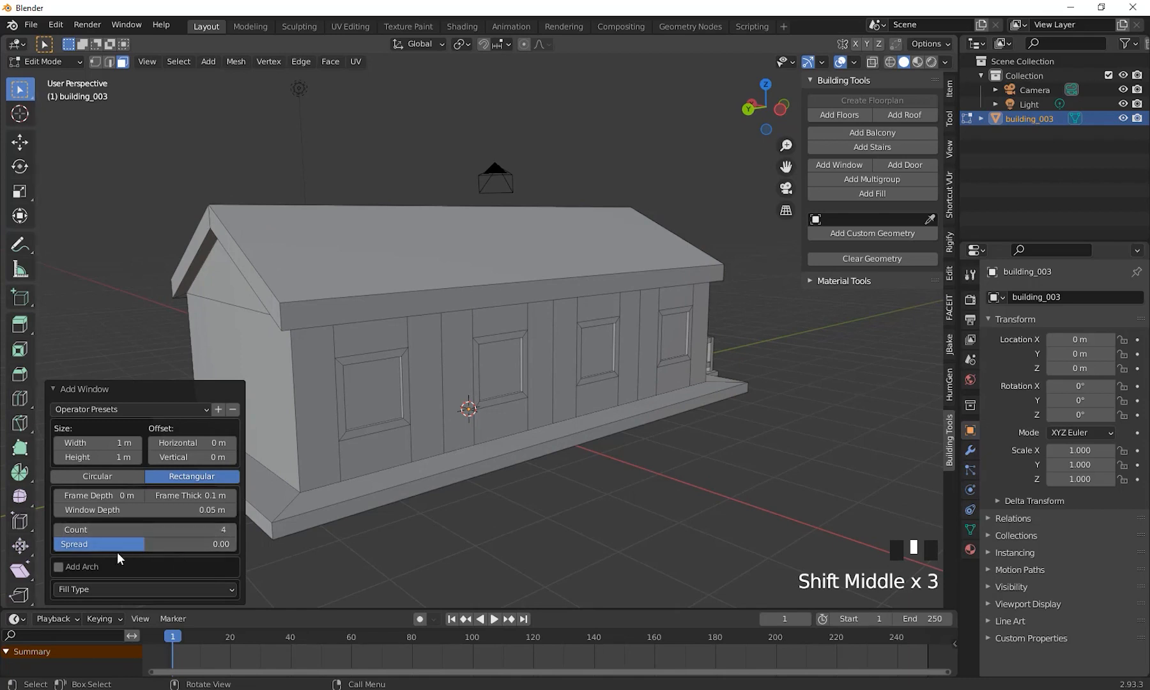
drag(136, 544, 176, 544)
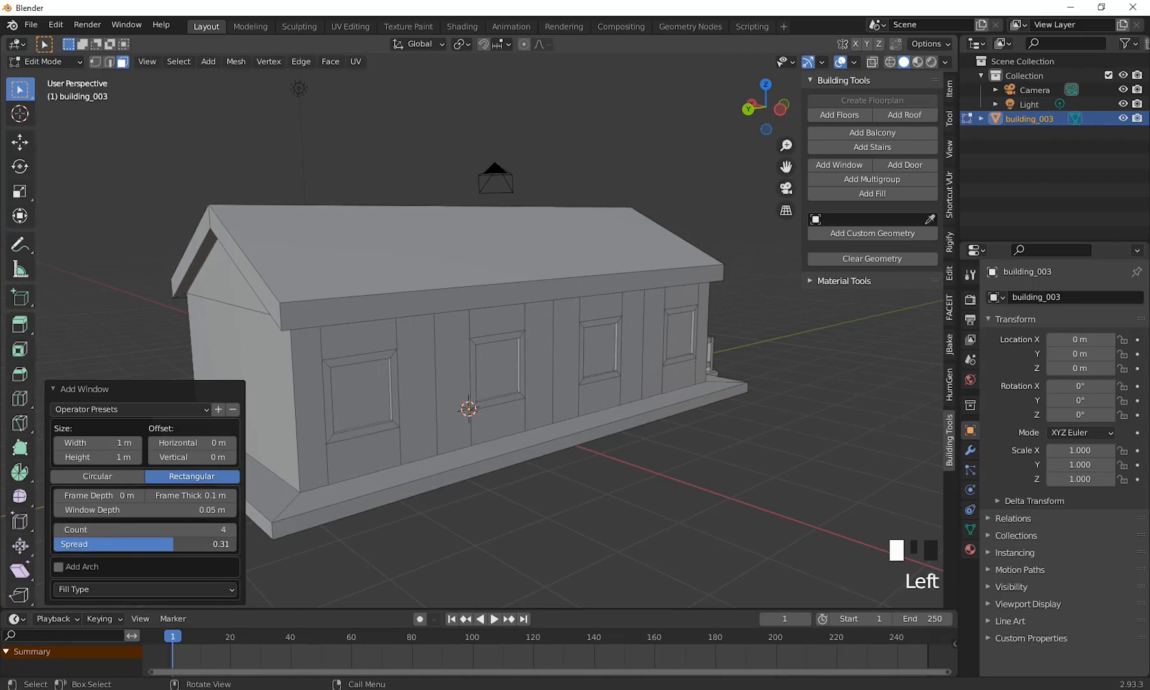
Size the windows 0.97 m wide and 0.46 m high, with frame thickness 0.06 m, window depth 0.12 m and frame depth -0.07 m
drag(95, 442, 58, 457)
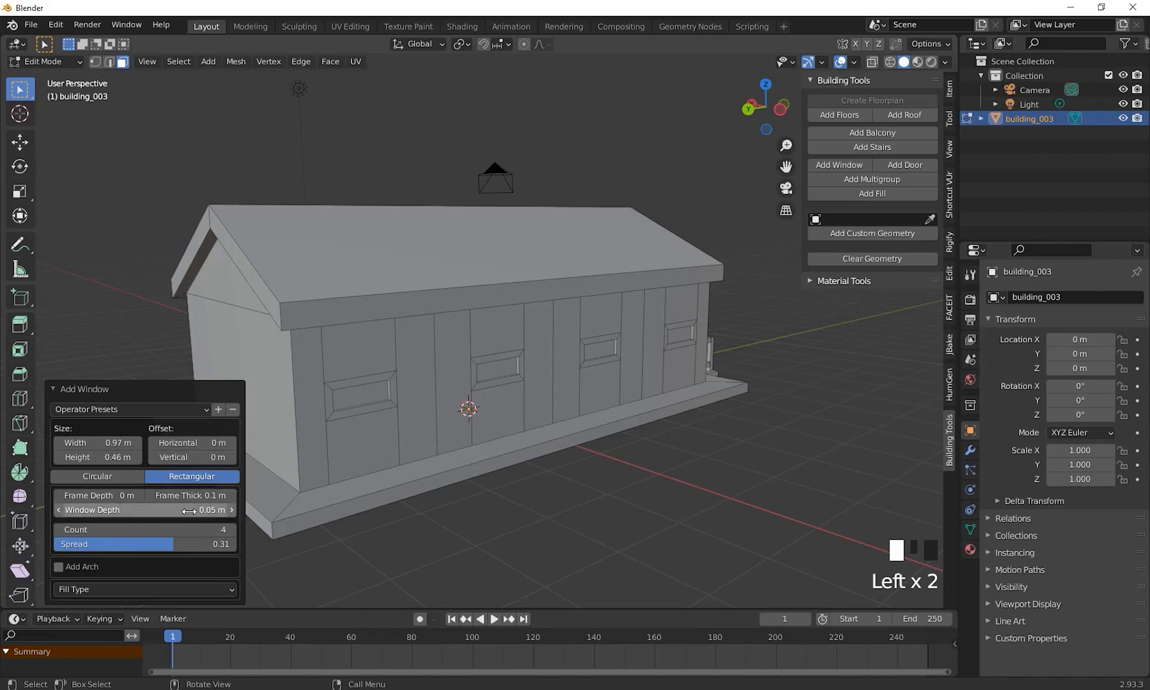
drag(178, 498, 147, 497)
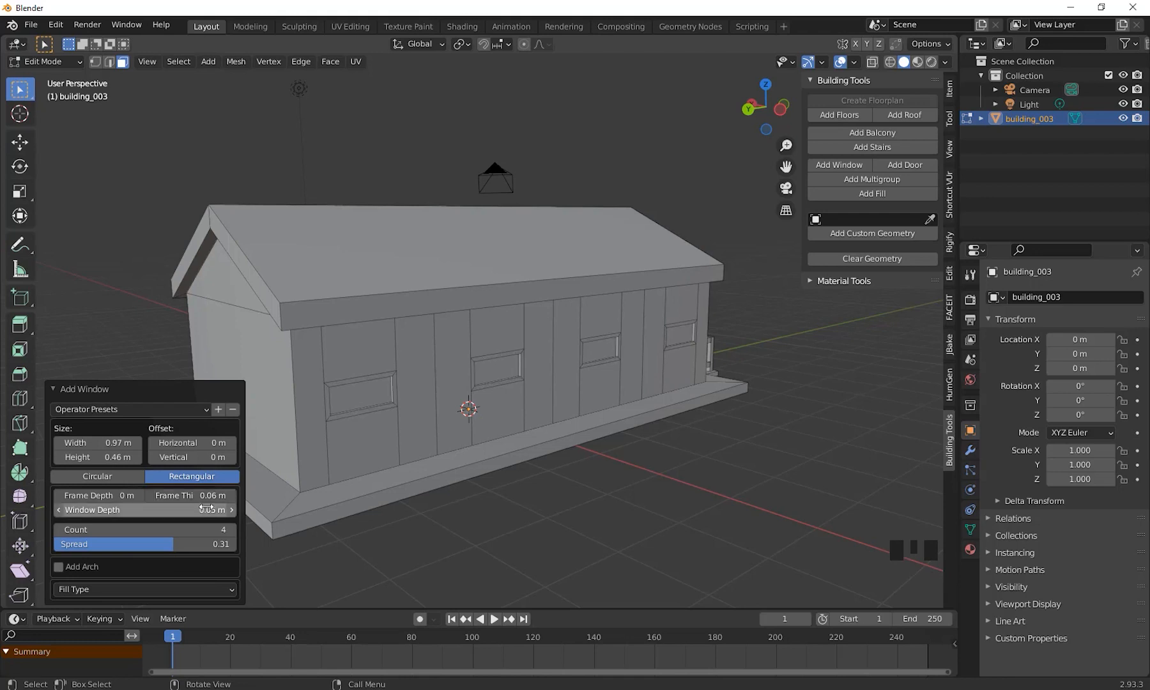
drag(207, 510, 195, 509)
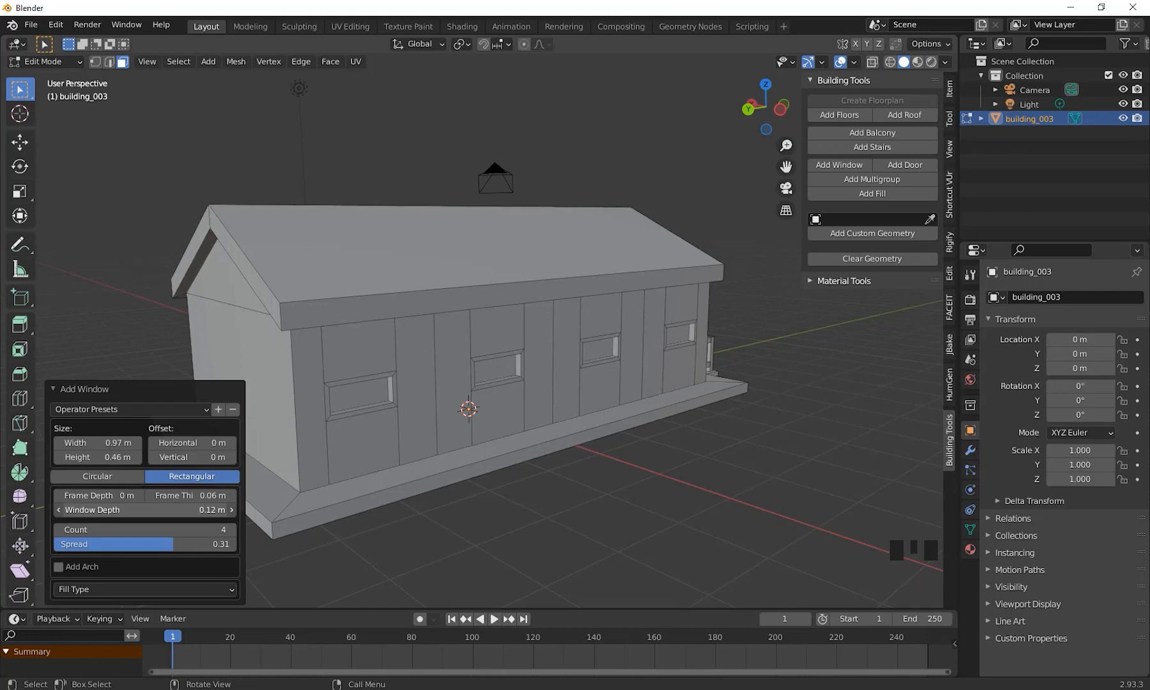
mouse_move(118, 496)
mouse_down()
mouse_move(83, 496)
mouse_move(112, 496)
mouse_up()
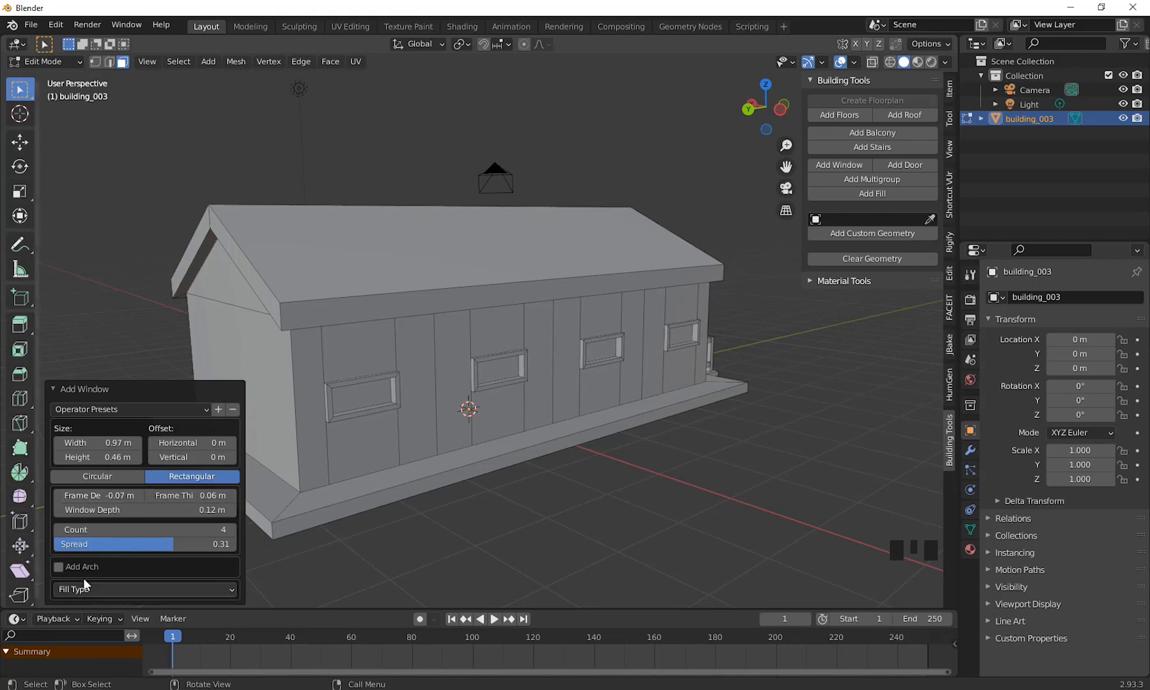
Add sphere-shaped arches above the four windows on the long wall
click(58, 567)
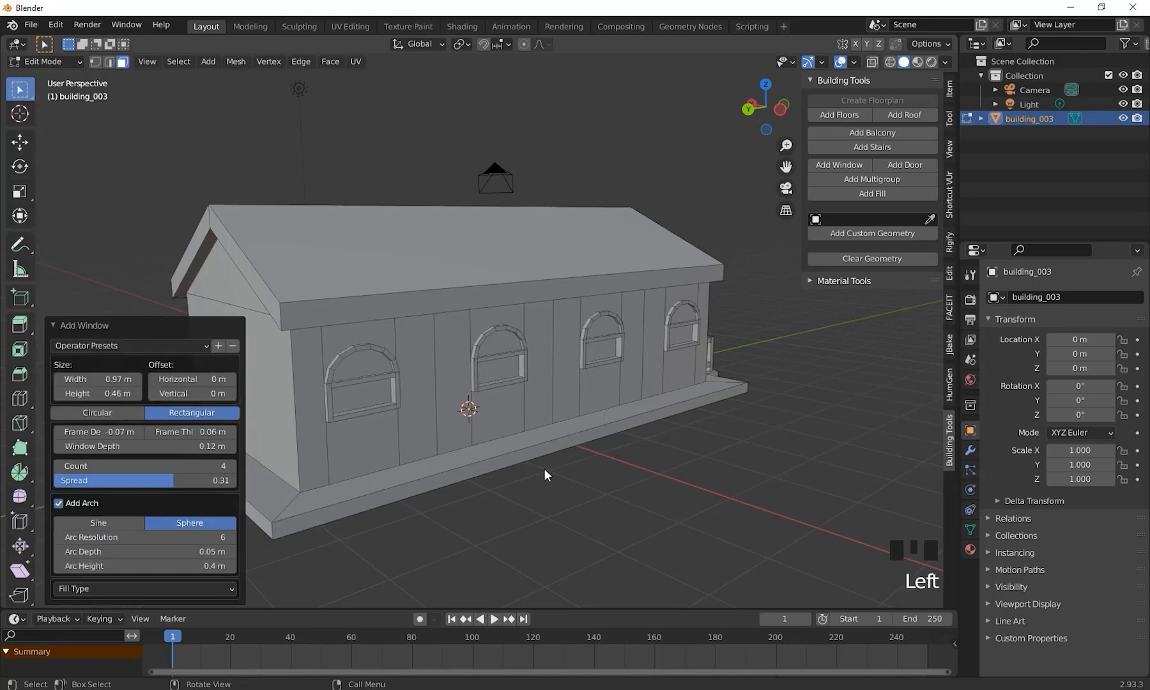
middle_drag(544, 469, 498, 476)
drag(185, 544, 185, 544)
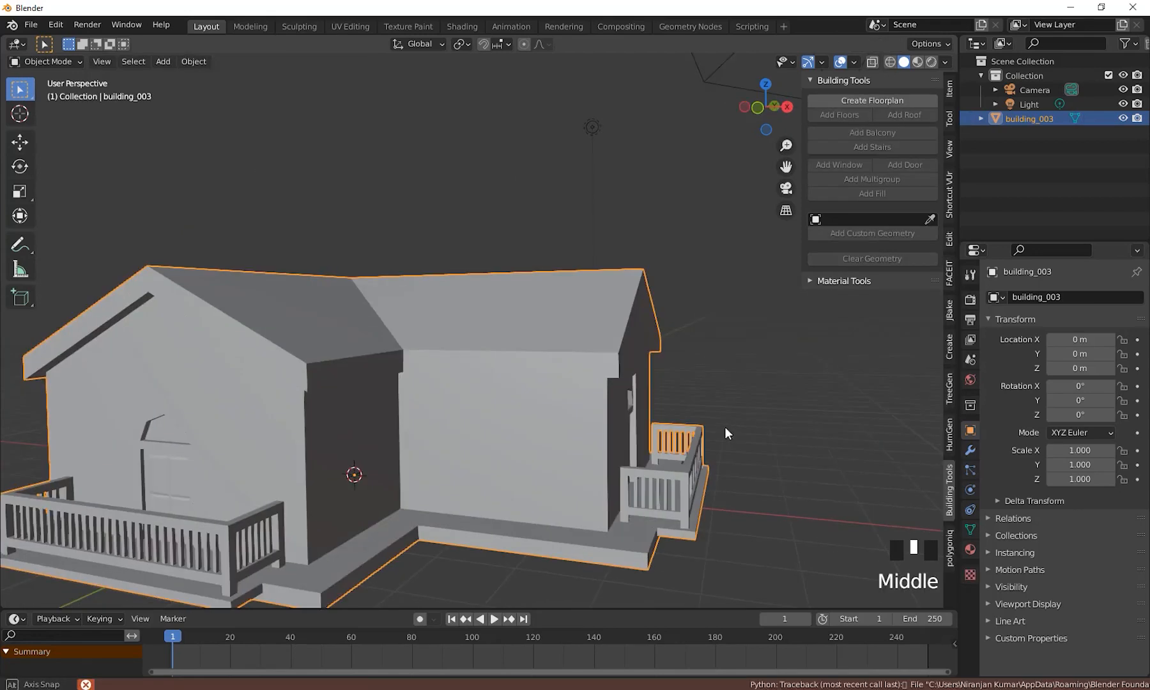
Deselect the building and switch the viewport to rendered shading
middle_drag(724, 427, 617, 493)
click(577, 414)
scroll(642, 483, down, 2)
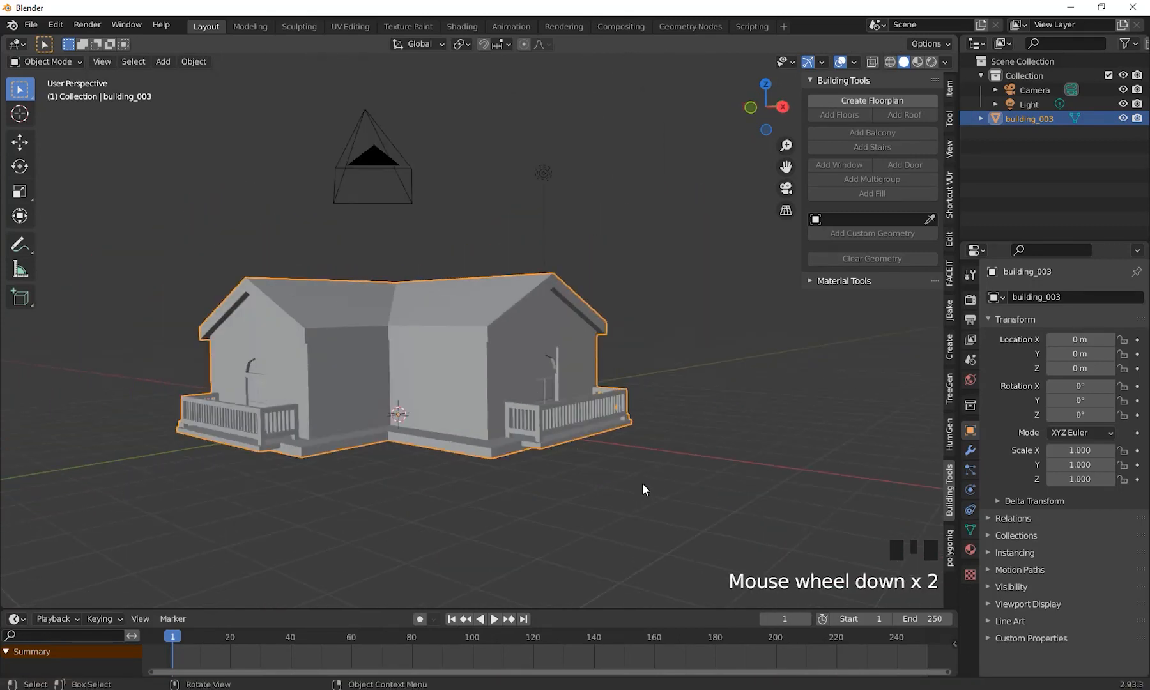
click(642, 484)
middle_drag(329, 370, 432, 375)
shift+middle_drag(570, 392, 549, 395)
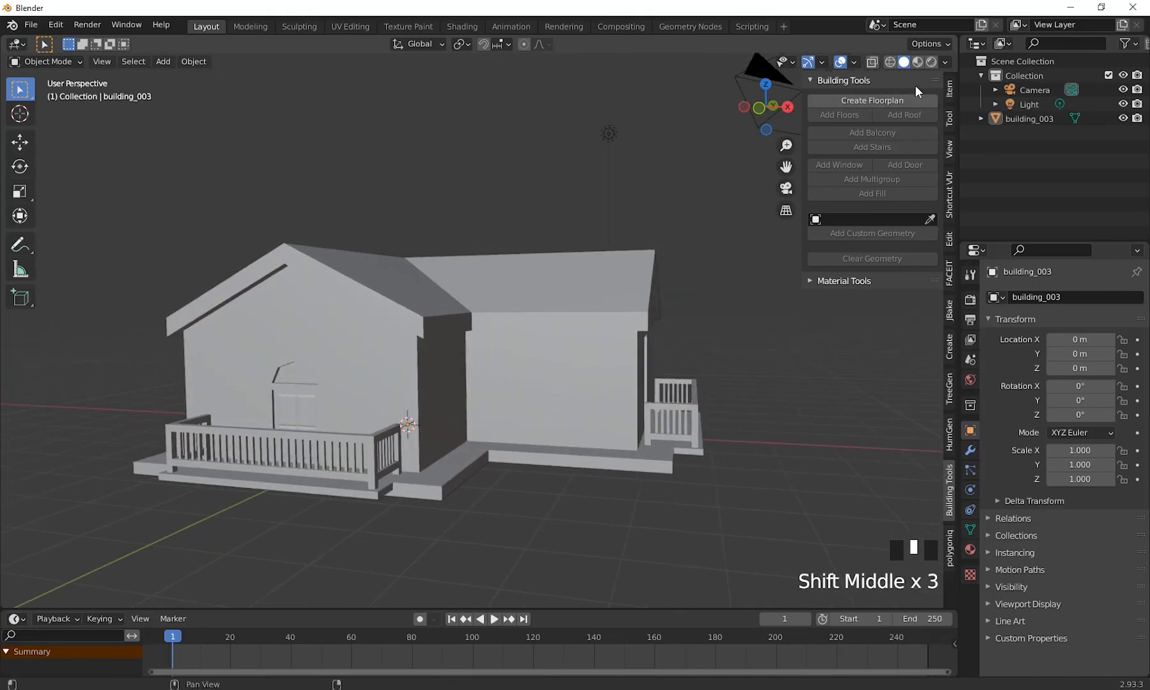
click(918, 62)
middle_drag(726, 254, 598, 349)
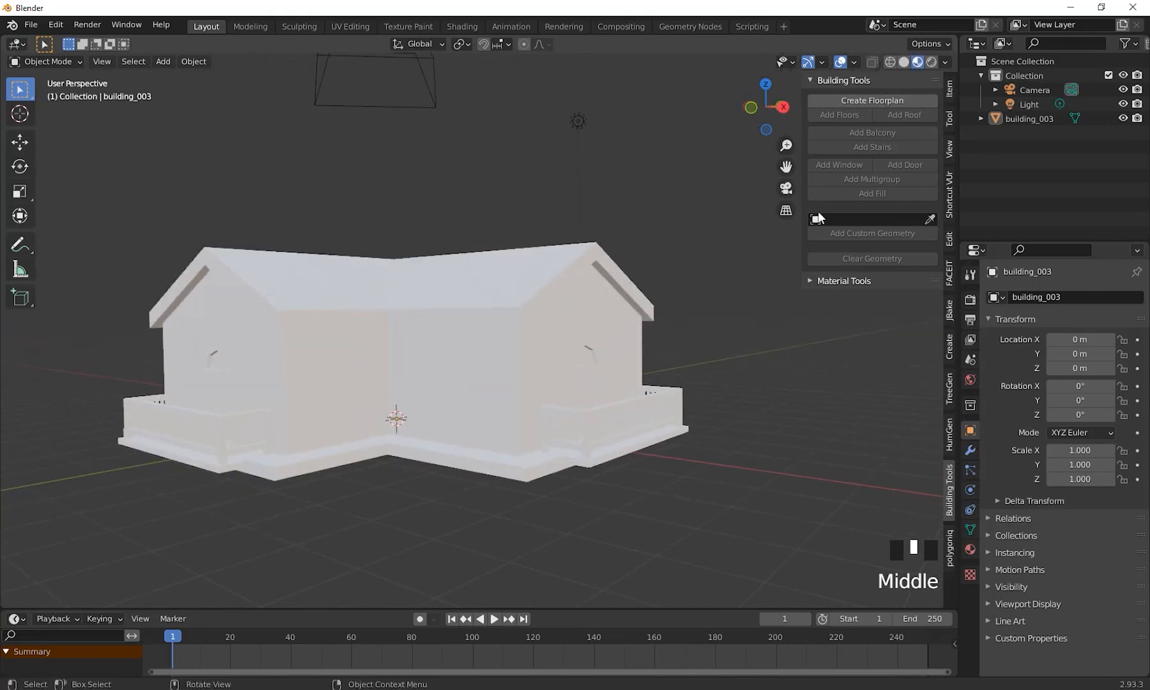
click(945, 62)
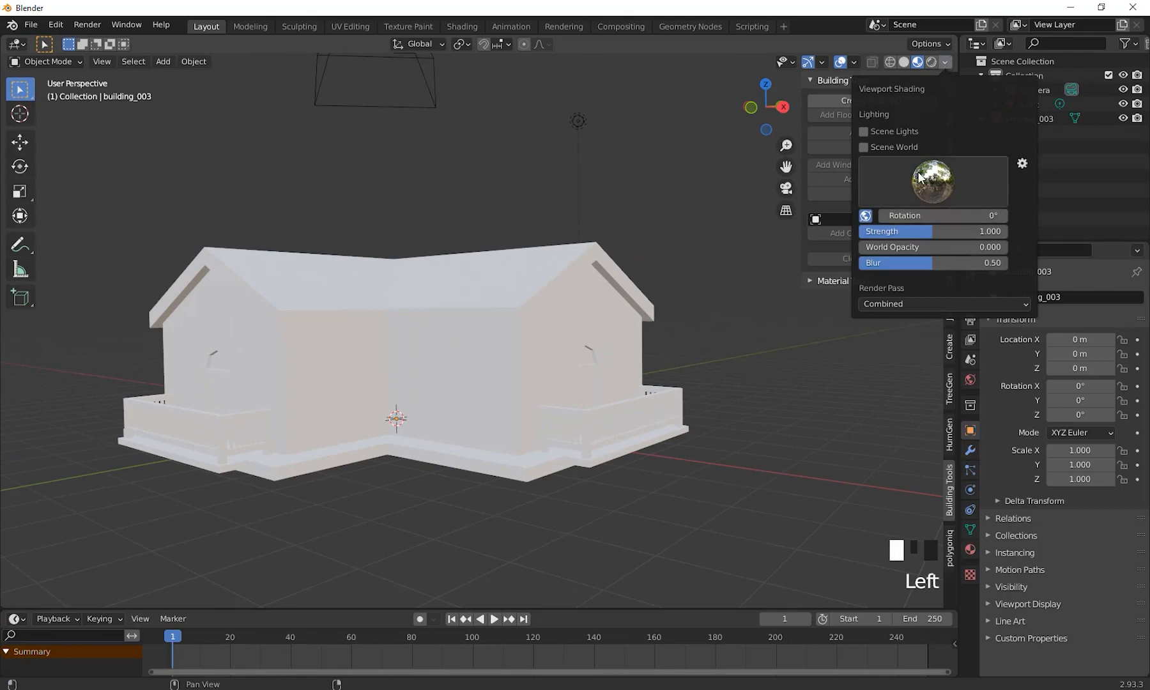
click(906, 63)
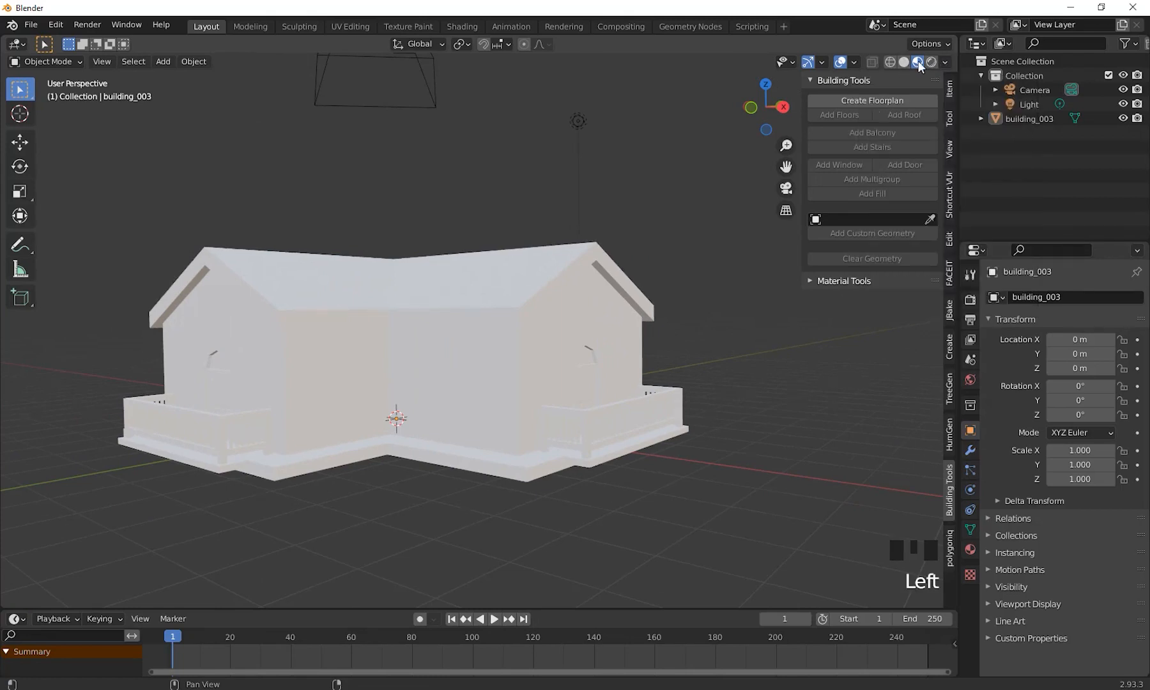
click(931, 63)
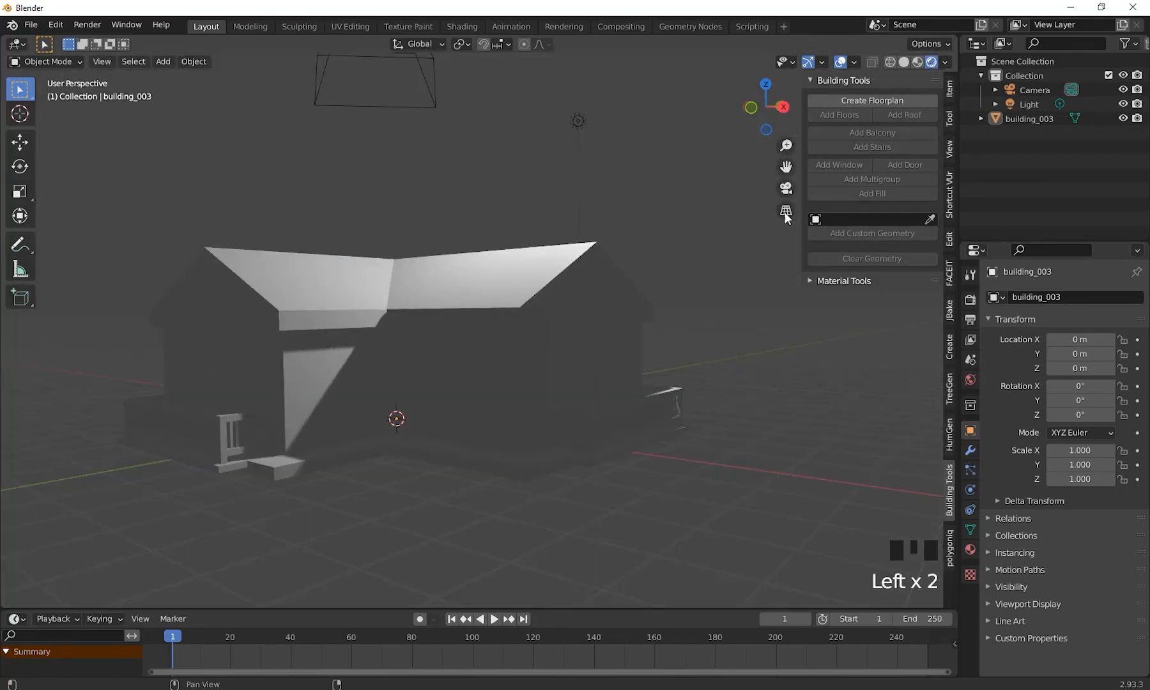
Duplicate the scene light and place the copy off to another side of the building
middle_drag(671, 360, 698, 357)
shift+middle_drag(586, 400, 545, 403)
scroll(629, 380, down, 2)
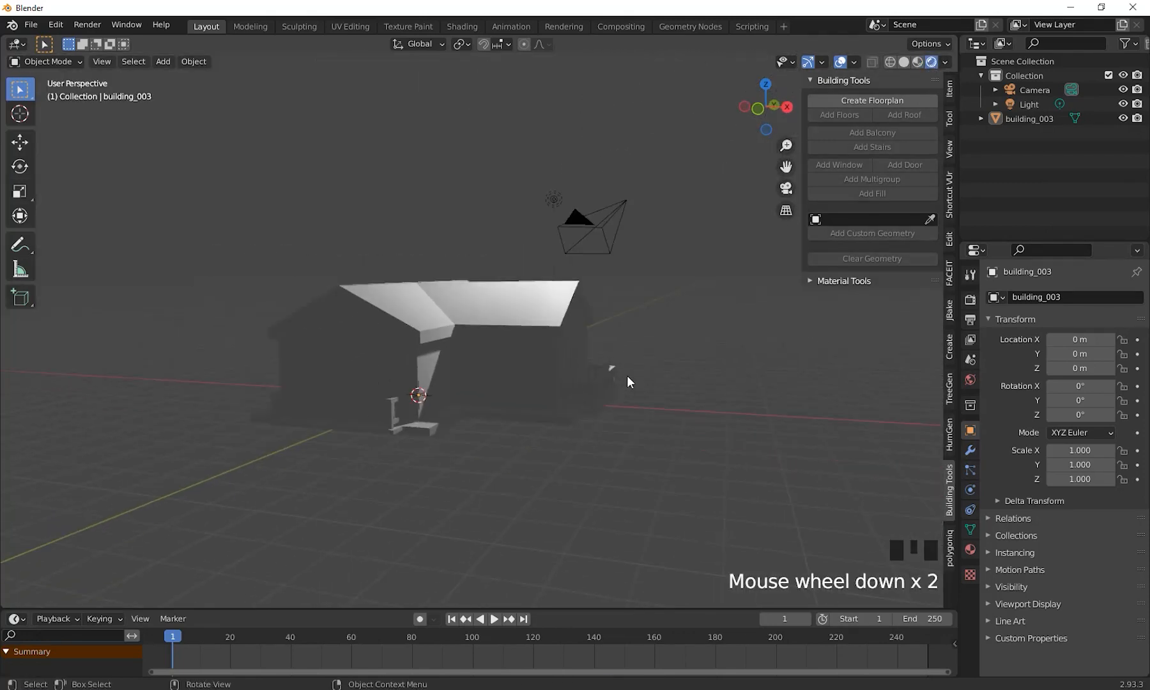
shift+middle_drag(629, 380, 642, 290)
click(512, 251)
middle_drag(714, 336, 642, 401)
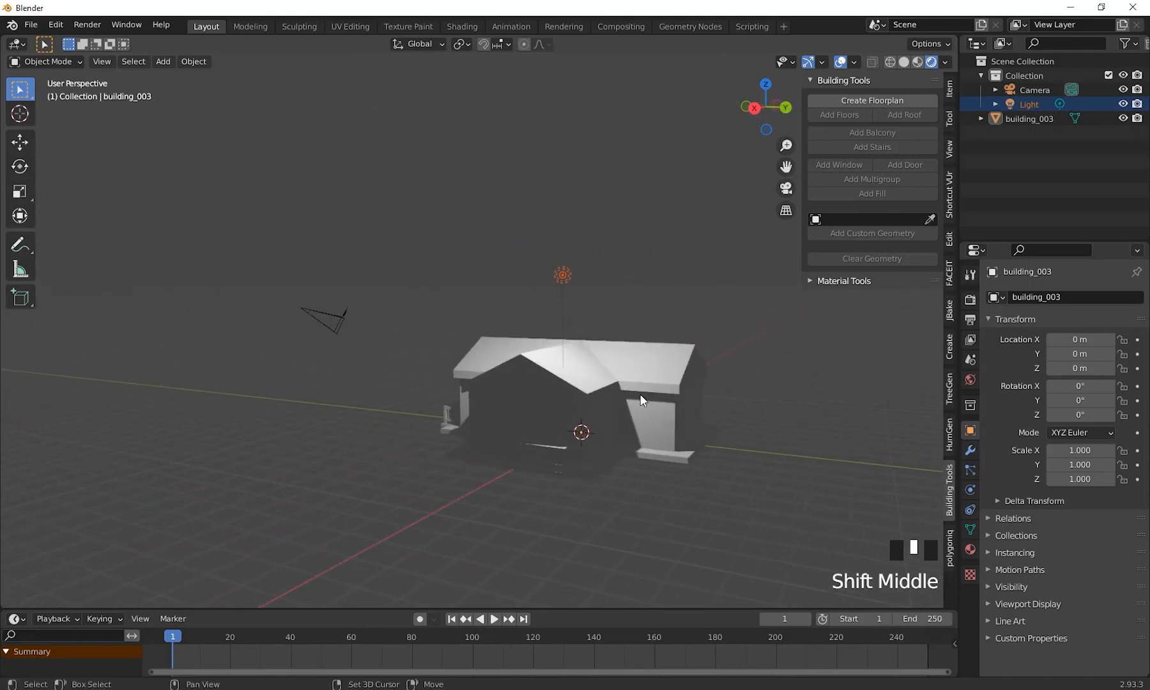
click(563, 276)
middle_drag(687, 303, 694, 305)
key(shift+d)
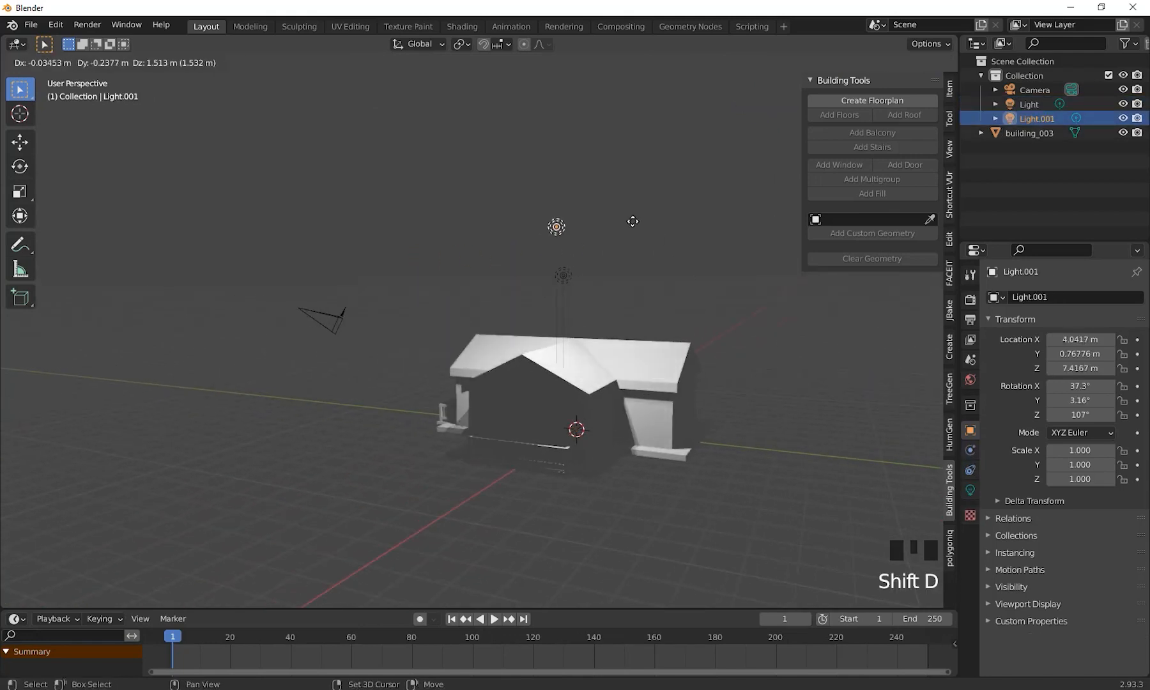
click(361, 341)
Select the building and show its material tools with the face maps
middle_drag(362, 340, 679, 363)
scroll(562, 416, up, 2)
click(588, 313)
click(563, 363)
shift+middle_drag(678, 362, 888, 427)
click(813, 281)
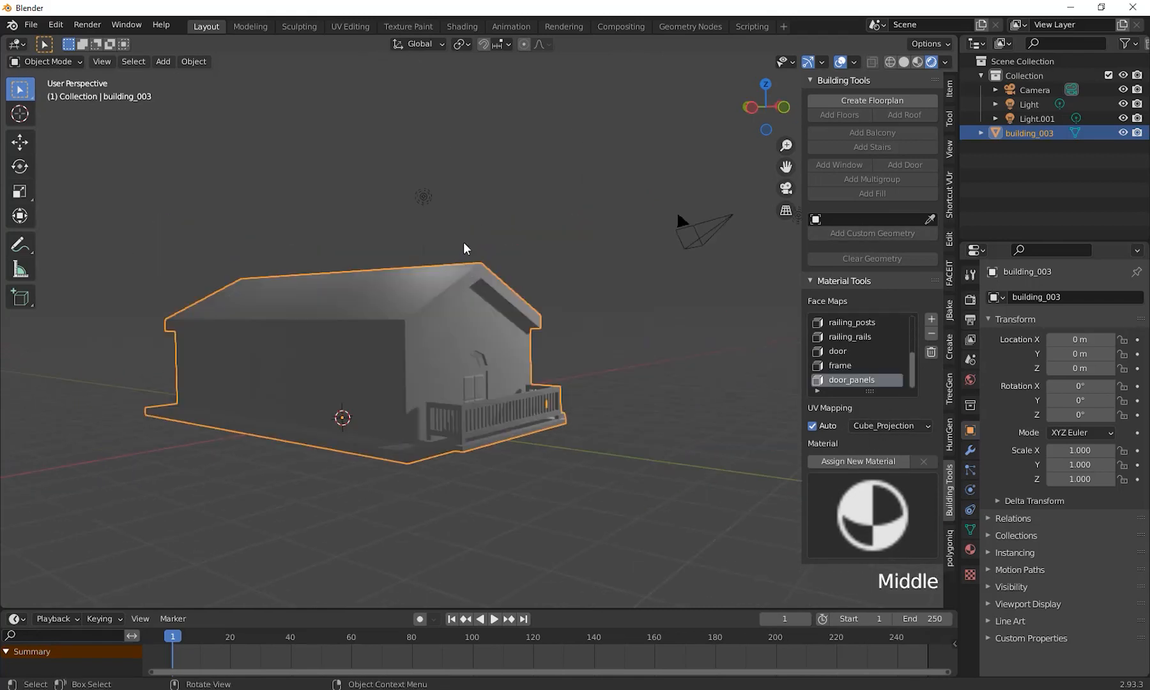
Duplicate a light again, moving the copy about -11.68 m in X, 2.63 m in Y and -1.43 m in Z
click(425, 195)
middle_drag(531, 223, 534, 305)
key(shift+d)
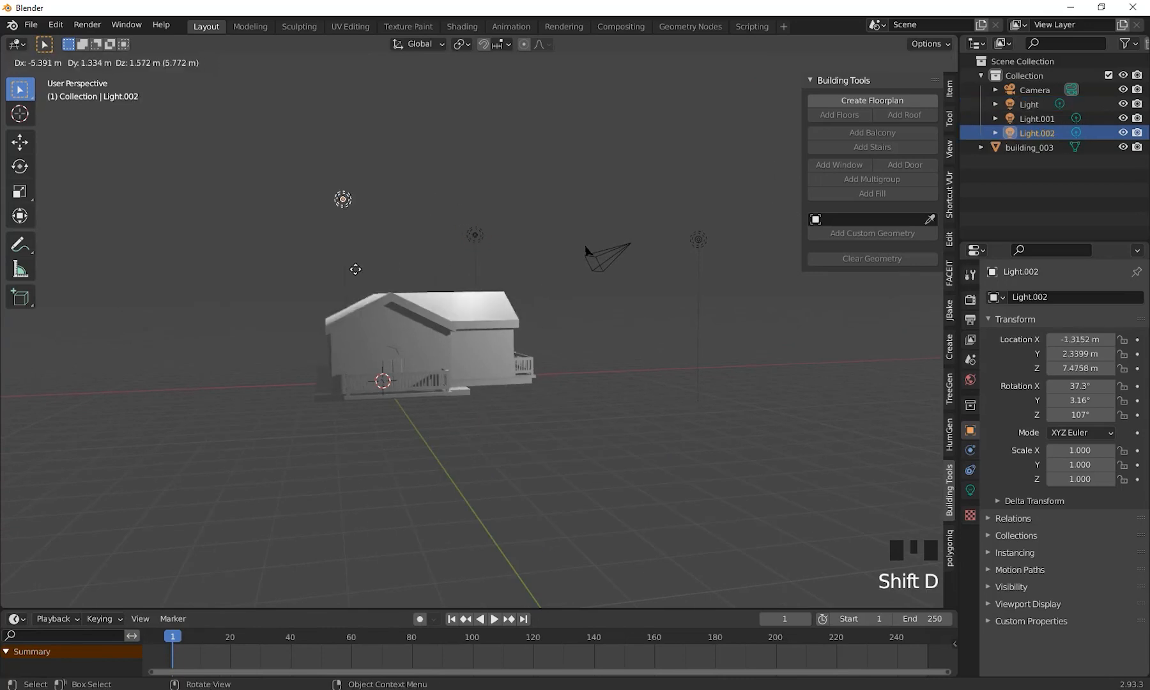
click(256, 345)
middle_drag(334, 379, 549, 470)
scroll(563, 466, up, 3)
scroll(663, 462, up, 2)
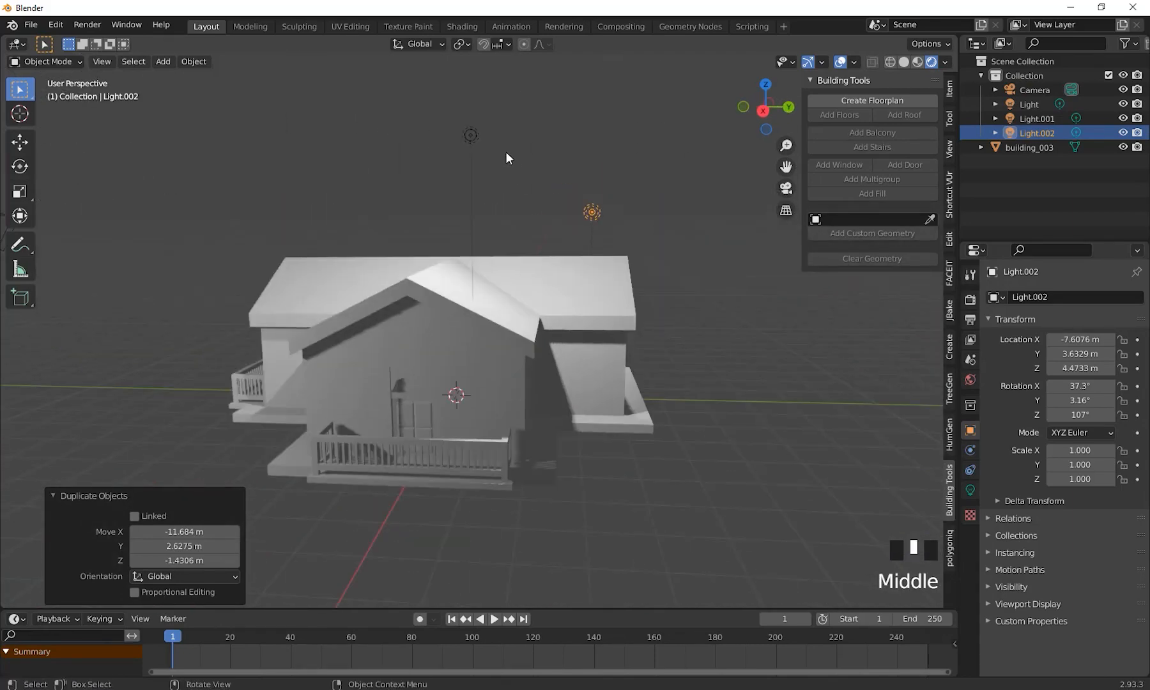
Move the original light about -0.38 m in X, 5.17 m in Y and -1.46 m in Z
click(470, 135)
click(470, 136)
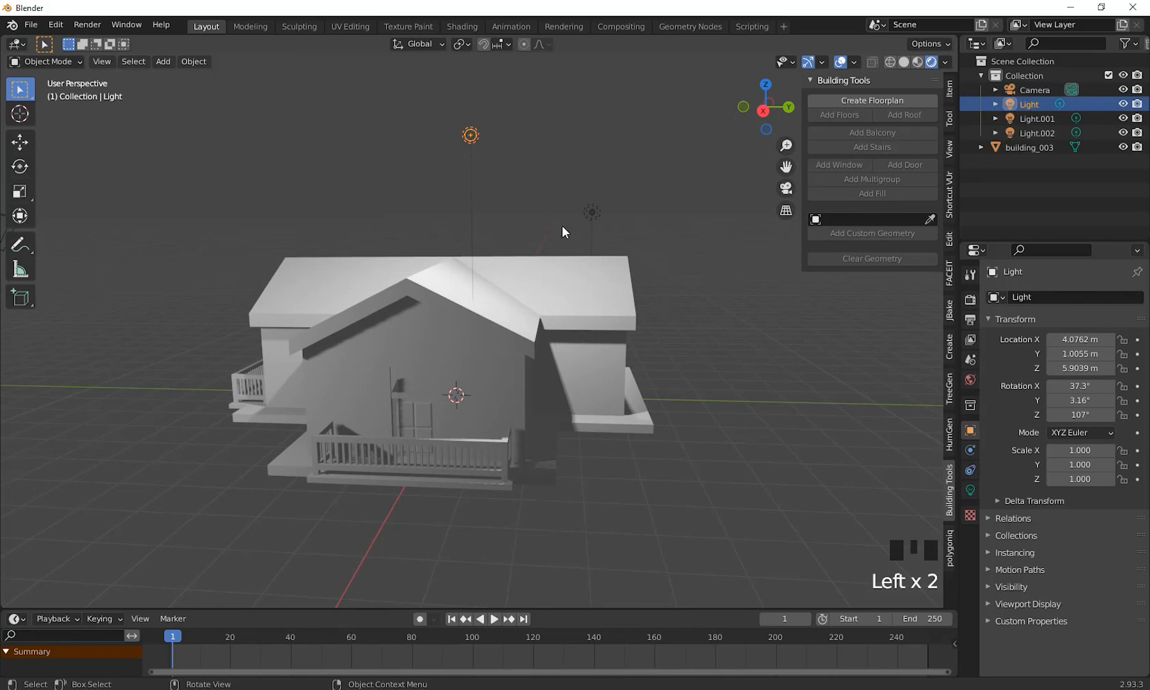
key(g)
click(856, 307)
scroll(701, 442, down, 1)
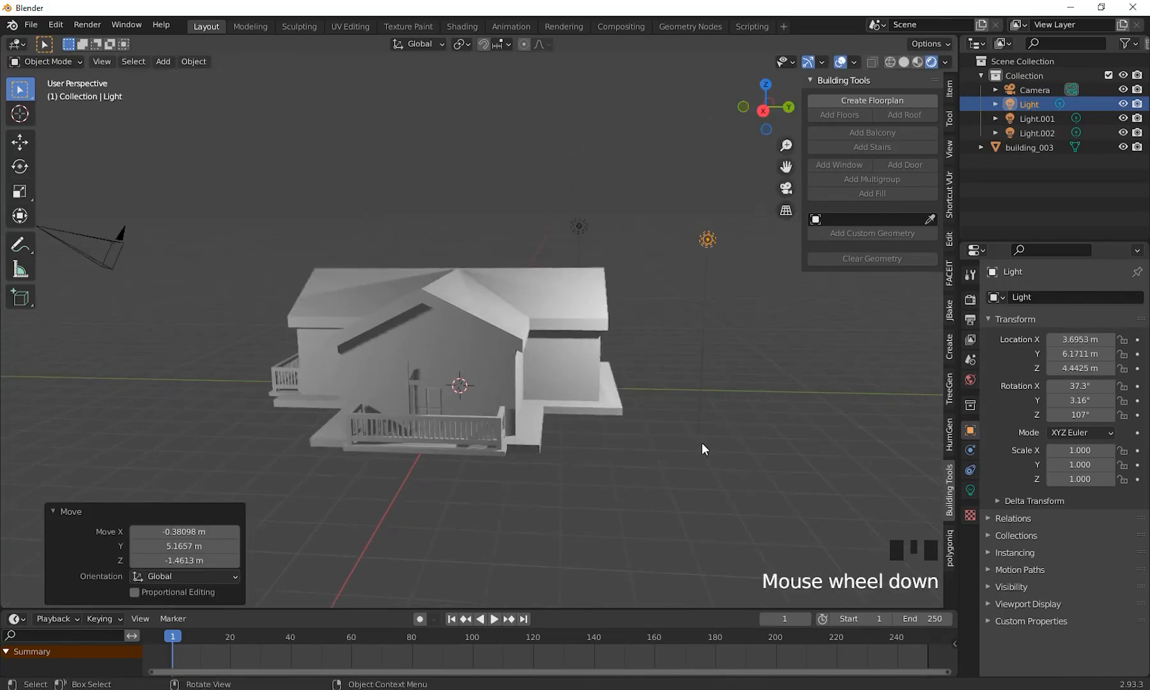
Add an arched, panelled door to the gable end wall that has no balcony
scroll(618, 446, up, 2)
middle_drag(618, 447, 623, 431)
scroll(623, 427, up, 2)
shift+middle_drag(663, 318, 605, 333)
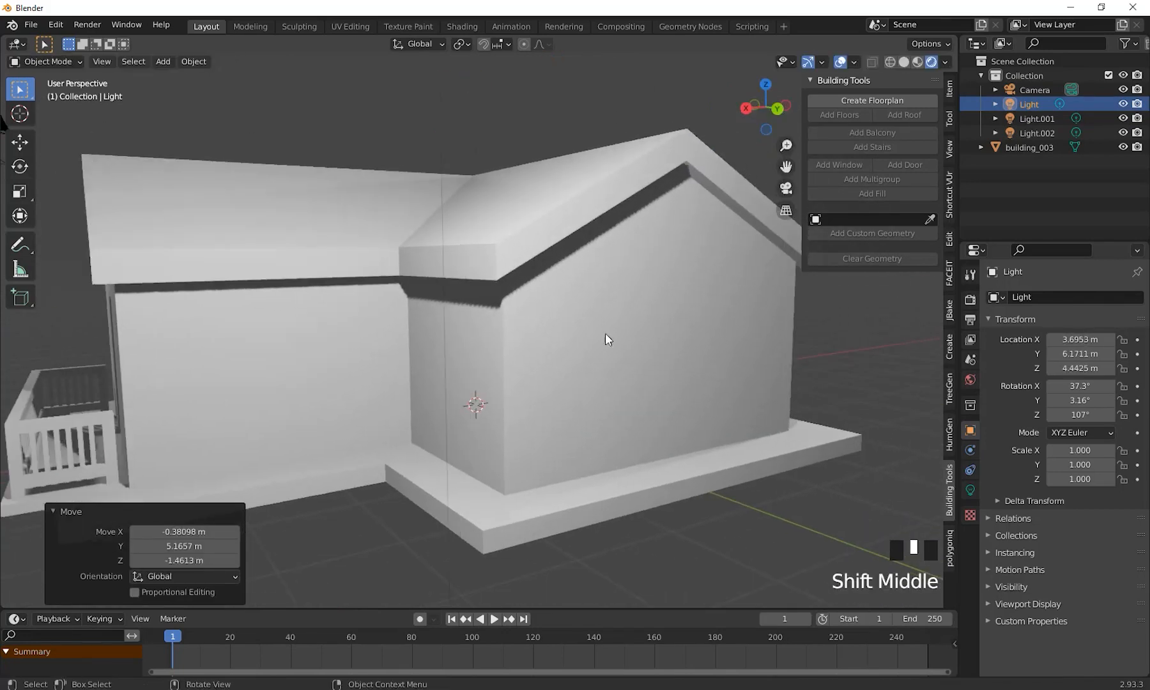
click(605, 332)
scroll(640, 416, down, 2)
middle_drag(639, 415, 701, 362)
click(556, 360)
scroll(573, 378, down, 1)
key(Tab)
click(550, 377)
scroll(593, 441, up, 1)
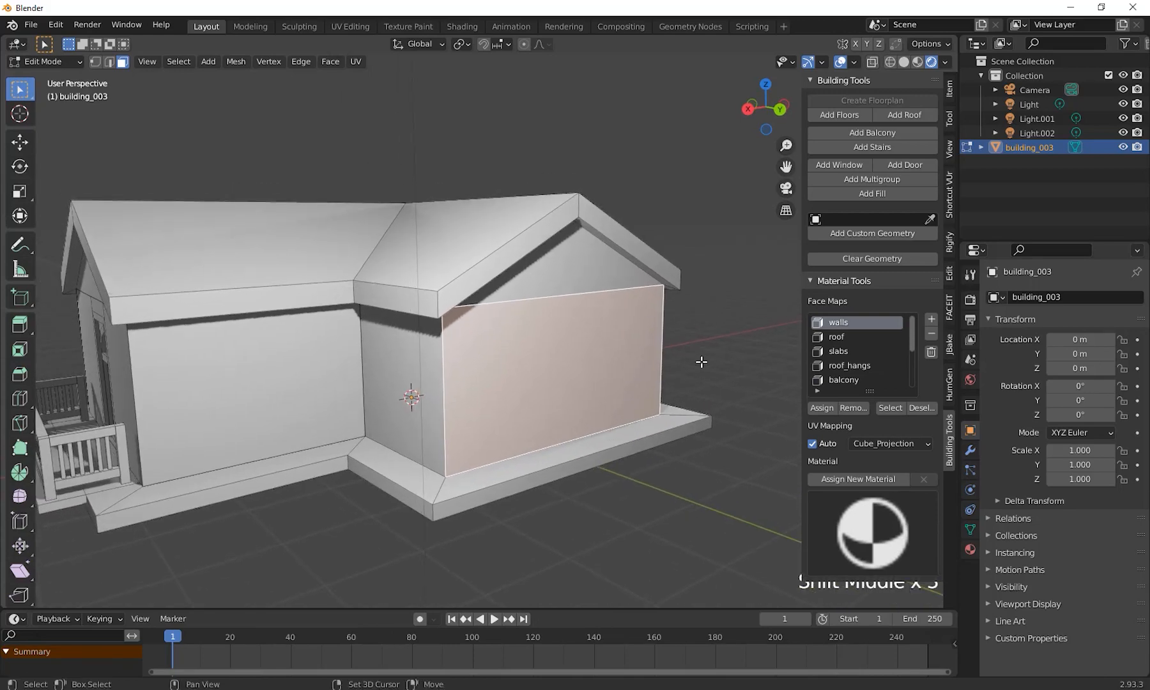
click(896, 166)
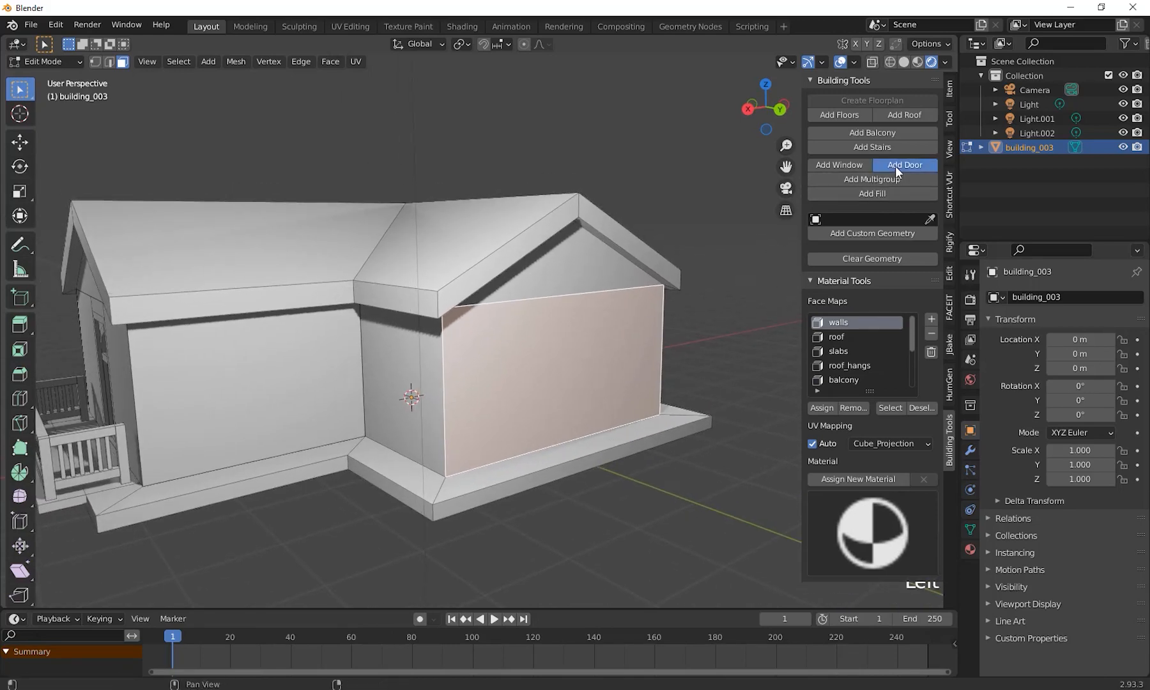
middle_drag(550, 397, 569, 391)
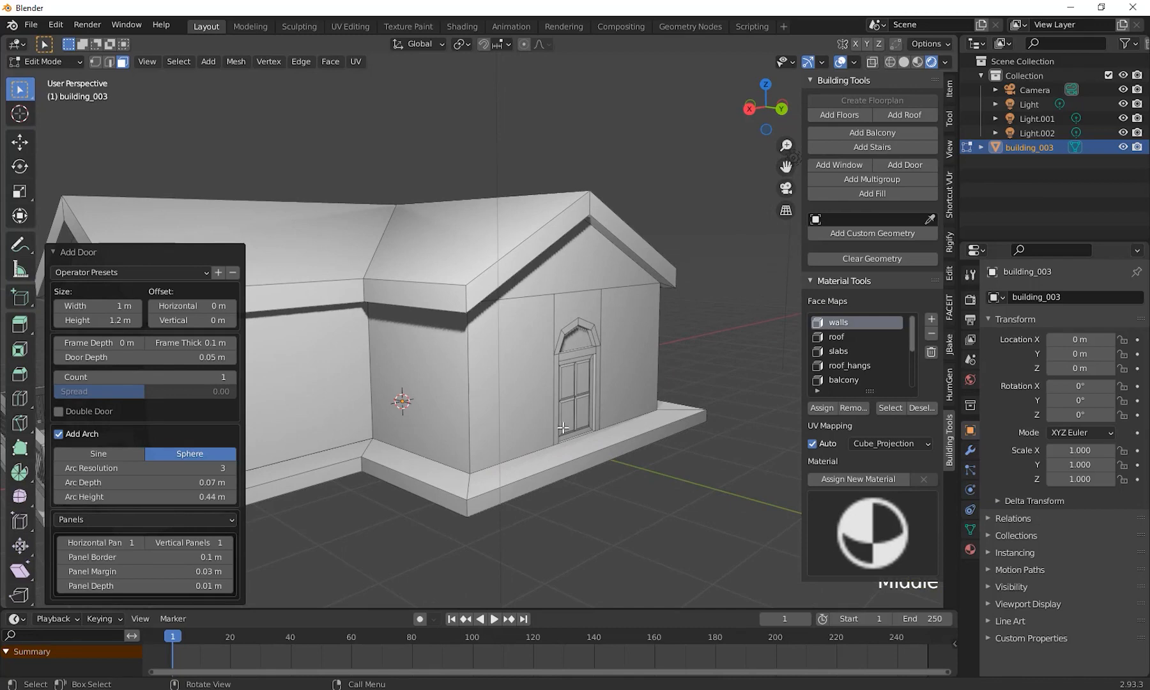
Add railed stairs to the front face of the floor slab below the new door
scroll(614, 429, up, 1)
shift+middle_drag(627, 449, 586, 334)
scroll(583, 409, down, 1)
shift+middle_drag(615, 407, 581, 401)
scroll(610, 420, up, 2)
click(596, 400)
scroll(593, 412, down, 1)
scroll(588, 414, up, 2)
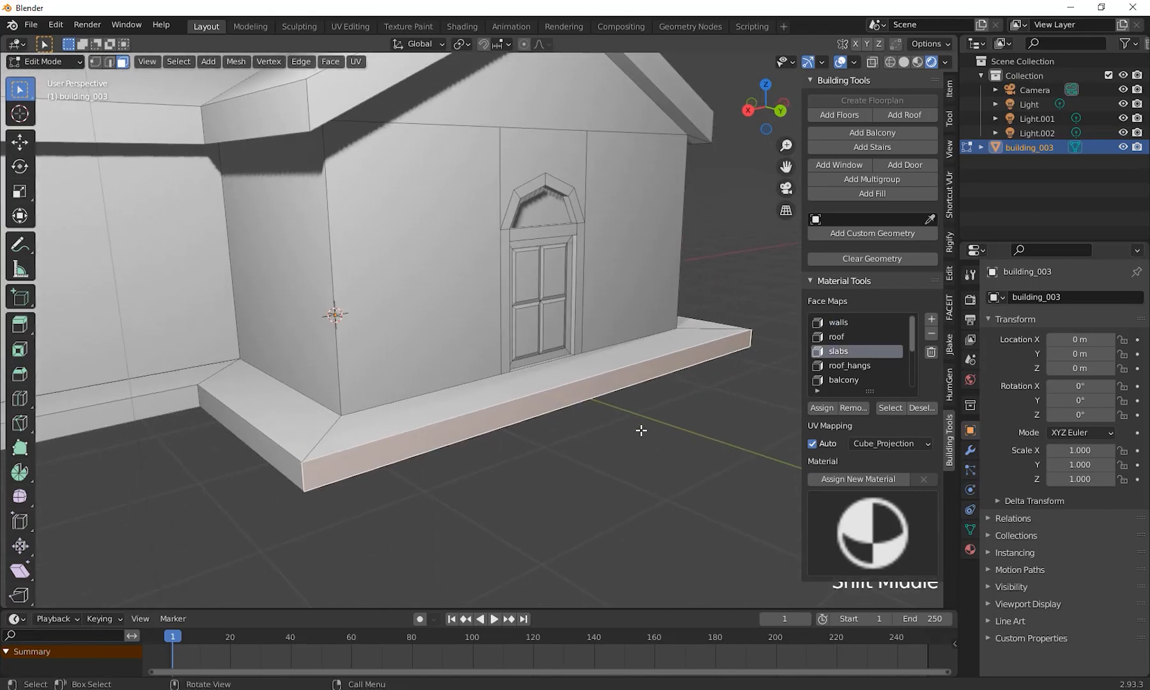
middle_drag(641, 430, 655, 421)
click(876, 147)
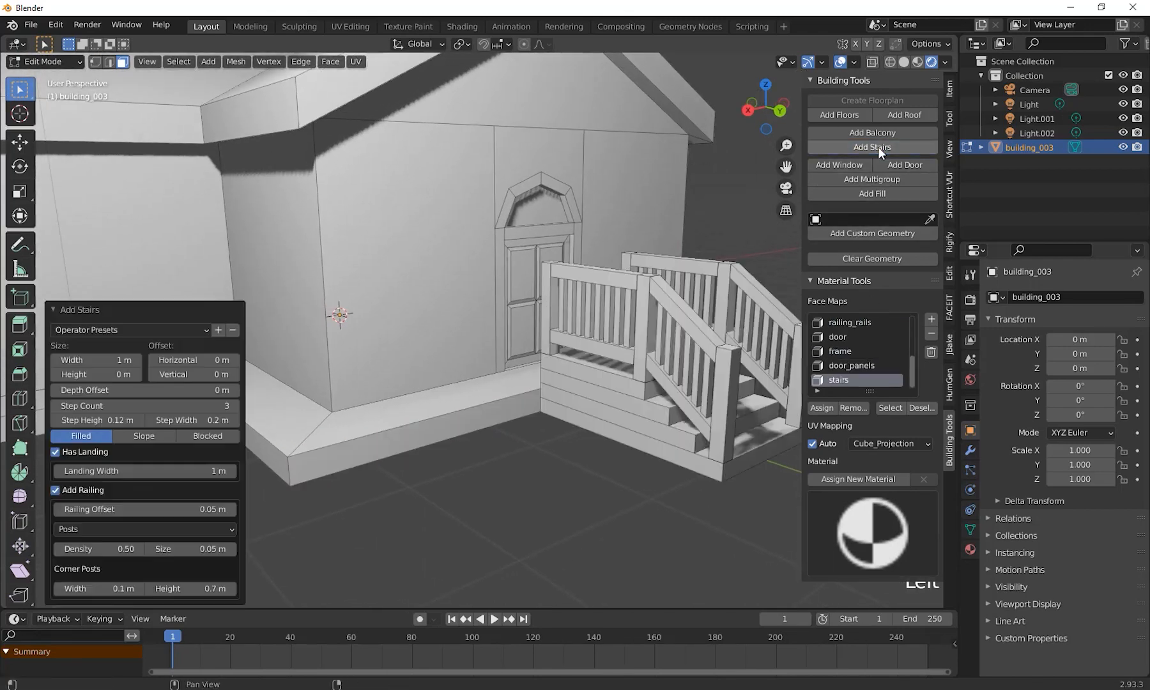
Set the stairs' width to 1.2 m and height to 0.28 m
scroll(616, 309, down, 3)
middle_drag(616, 309, 568, 352)
scroll(576, 321, up, 3)
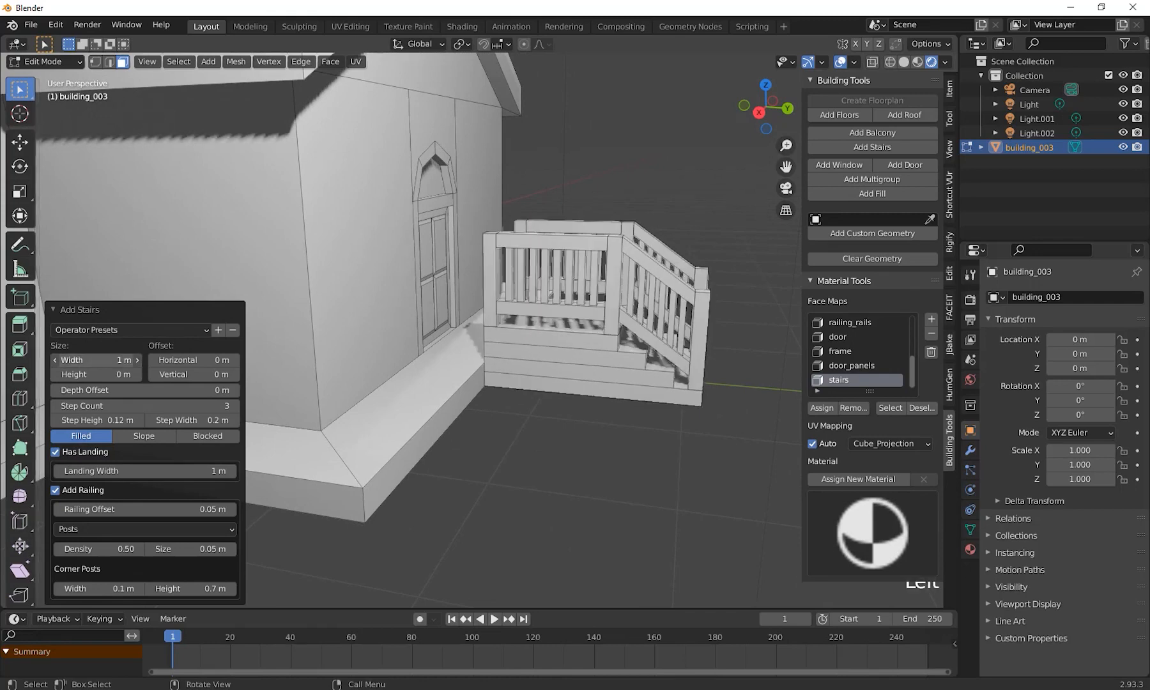
drag(108, 361, 122, 361)
middle_drag(508, 325, 539, 301)
drag(103, 378, 121, 378)
middle_drag(257, 415, 280, 411)
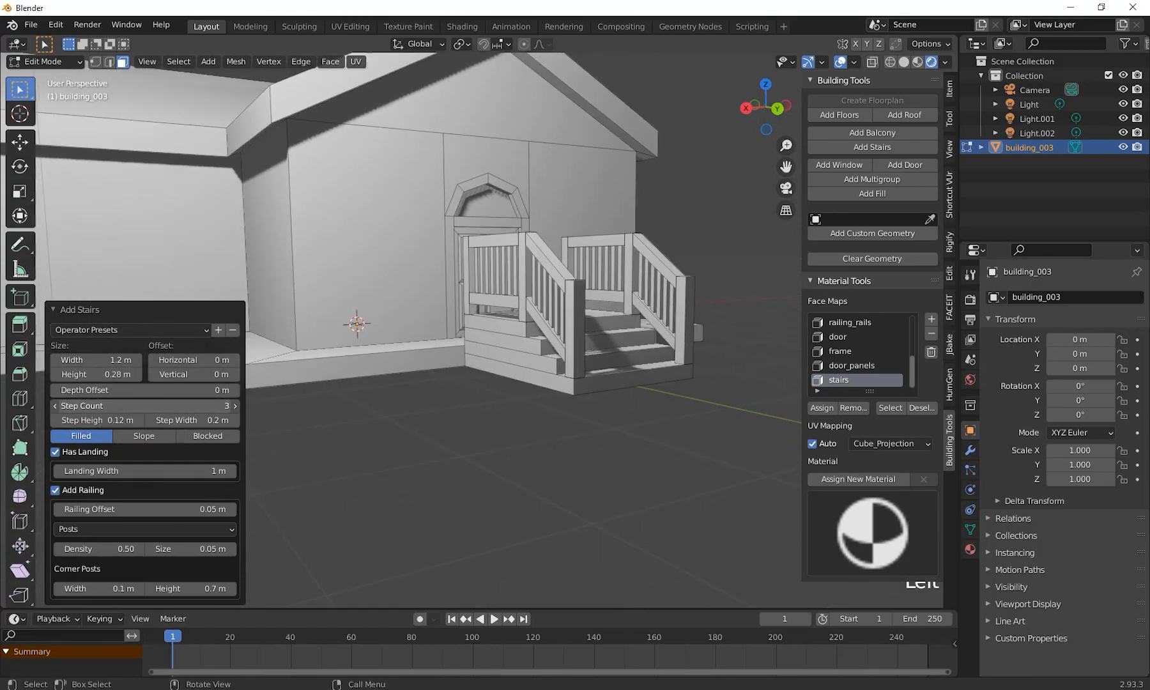
Set the stairs' step count to 1
click(56, 407)
click(55, 406)
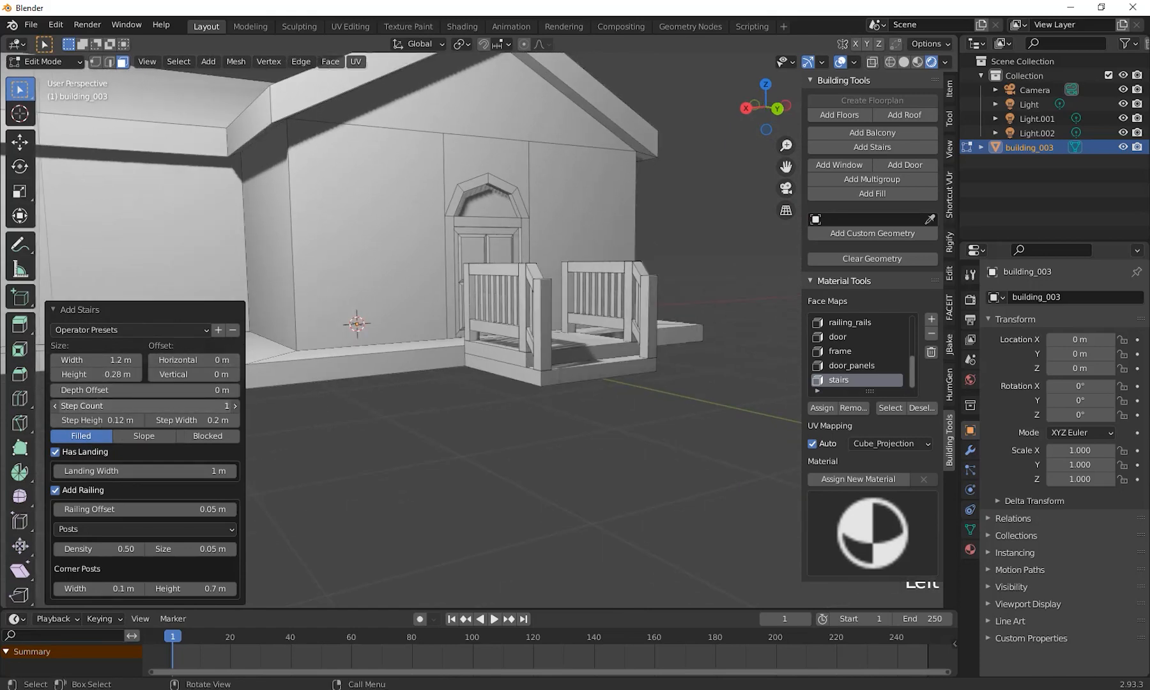
middle_drag(512, 447, 399, 423)
scroll(518, 415, up, 4)
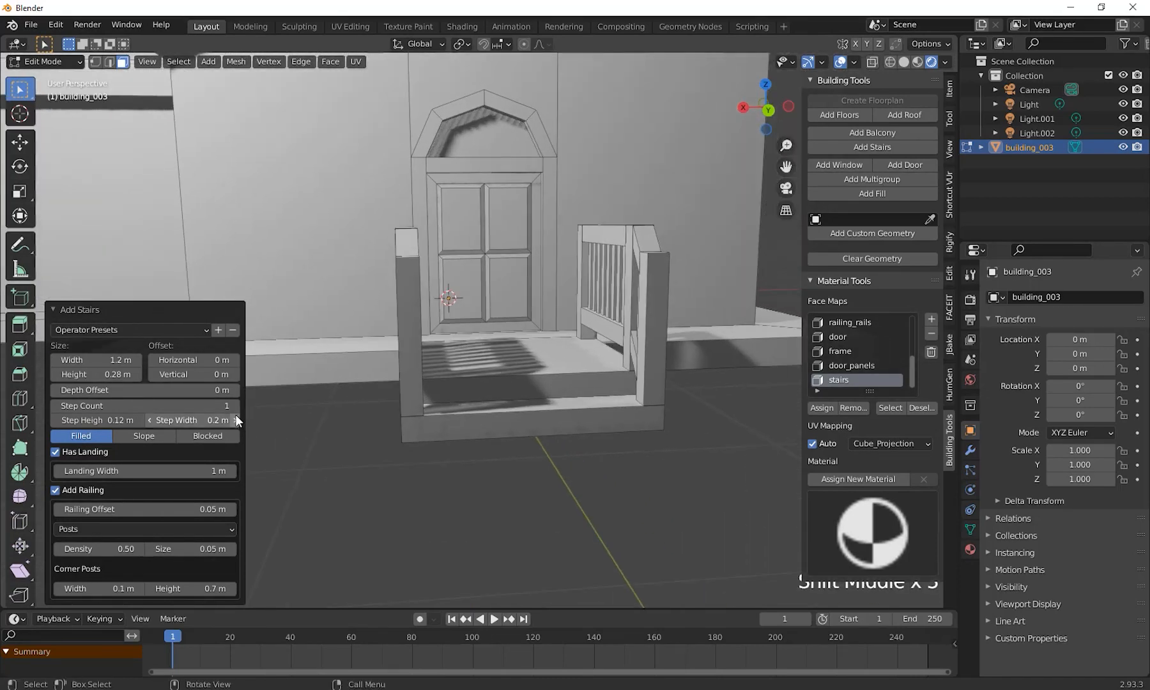
Set the stairs' step width to 0.17 m and step height to 0.09 m
click(151, 420)
click(151, 419)
click(149, 420)
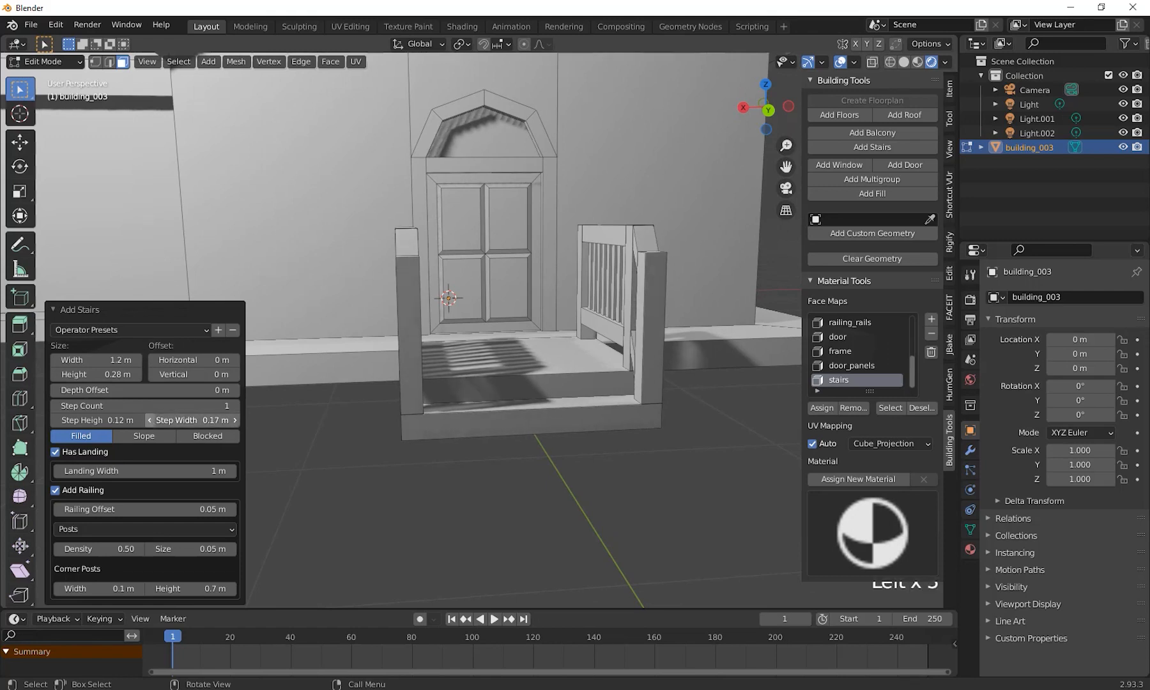
click(55, 420)
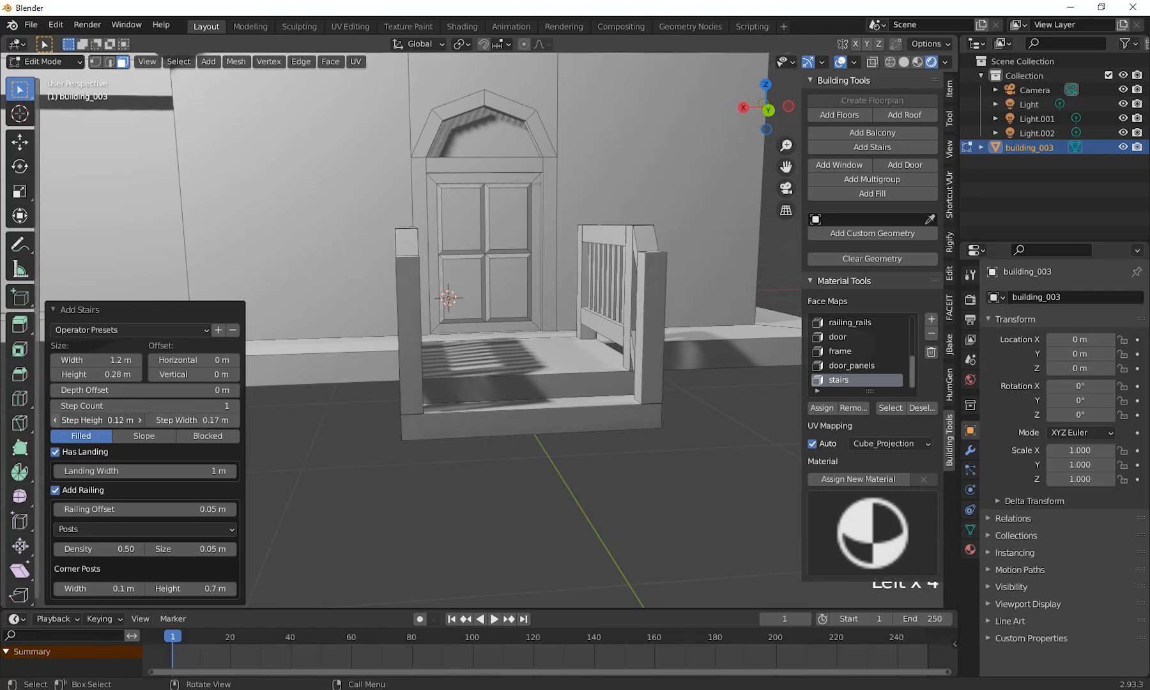
click(55, 420)
click(55, 420)
click(55, 419)
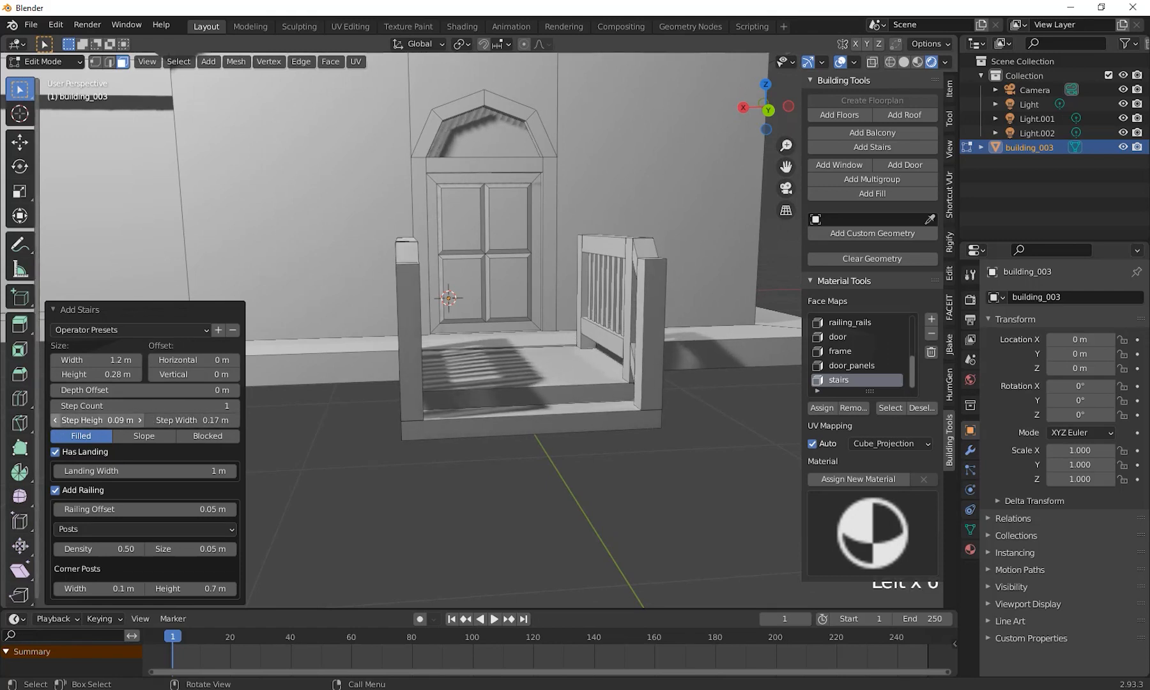
Set the stairs' step count to 2 and step height to 0.06 m
click(234, 406)
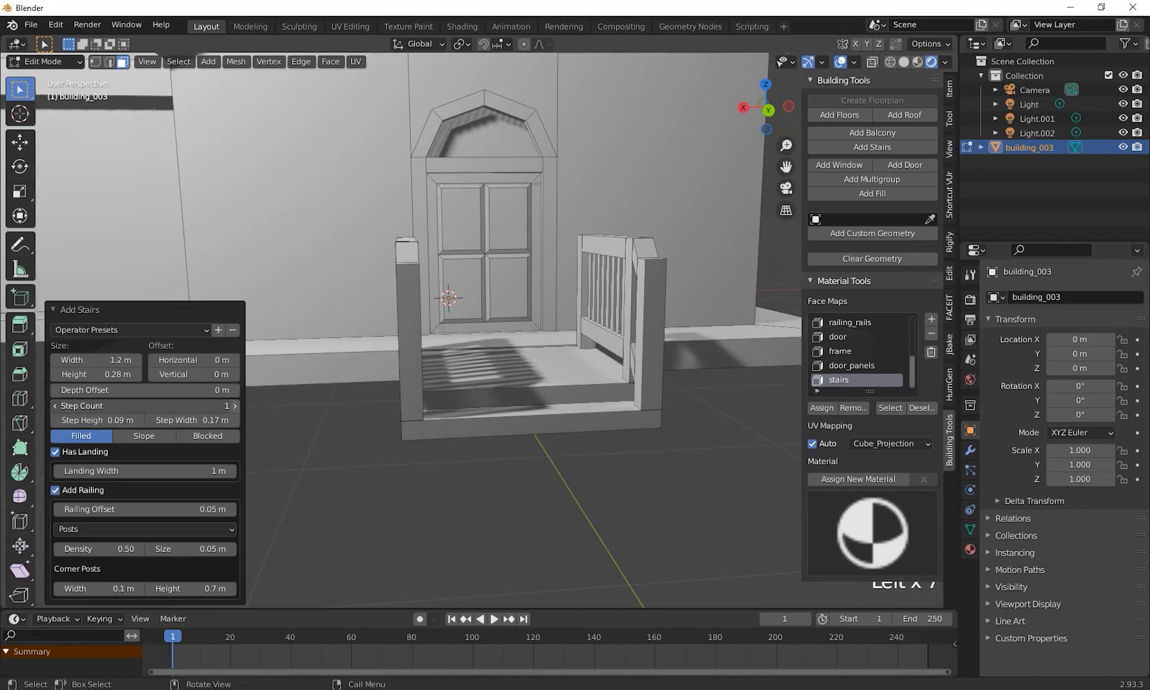
middle_drag(447, 430, 493, 430)
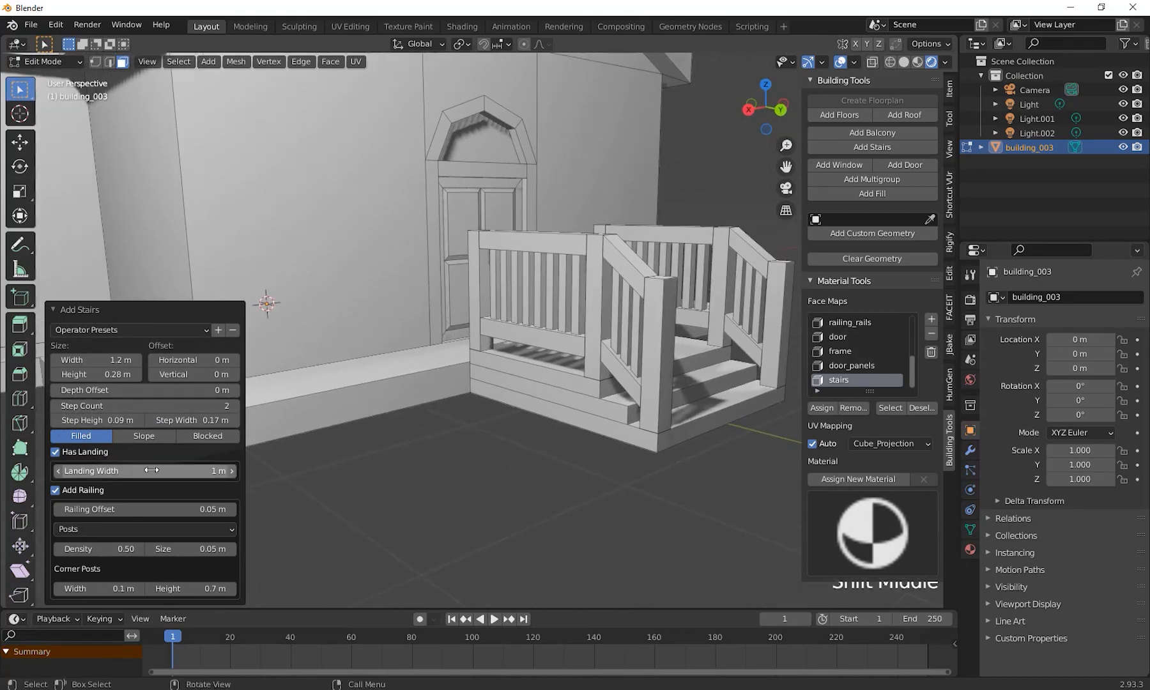
click(56, 421)
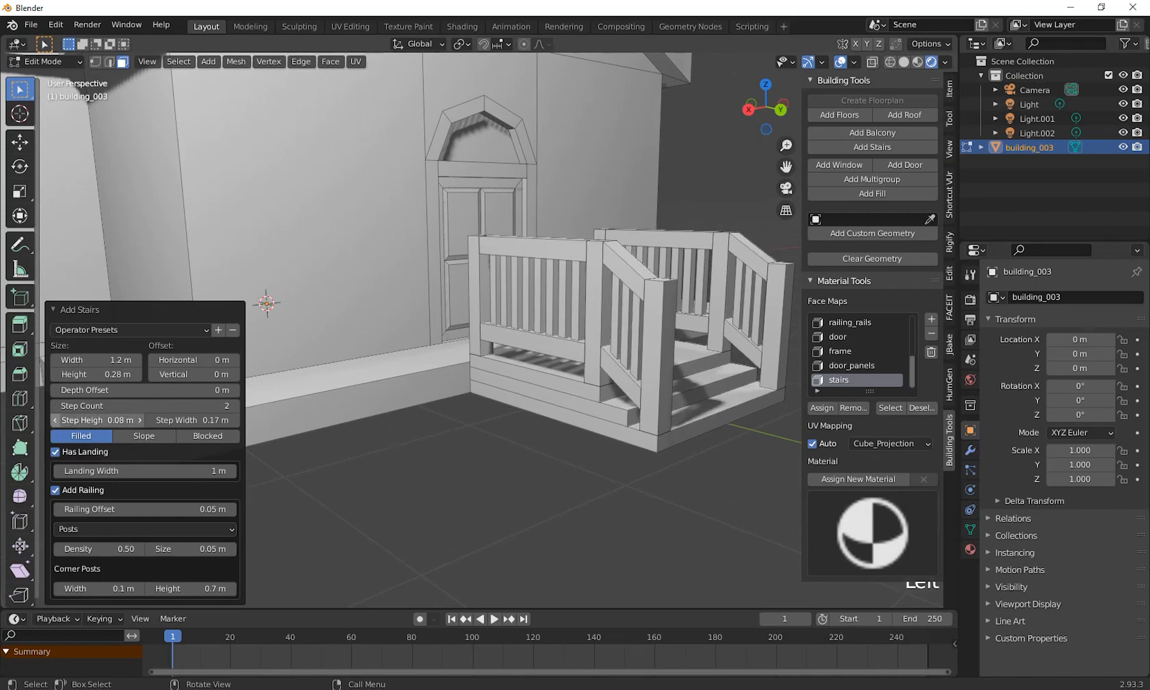
click(56, 420)
click(57, 421)
click(56, 421)
middle_drag(341, 445, 606, 467)
scroll(677, 486, down, 2)
scroll(526, 469, down, 2)
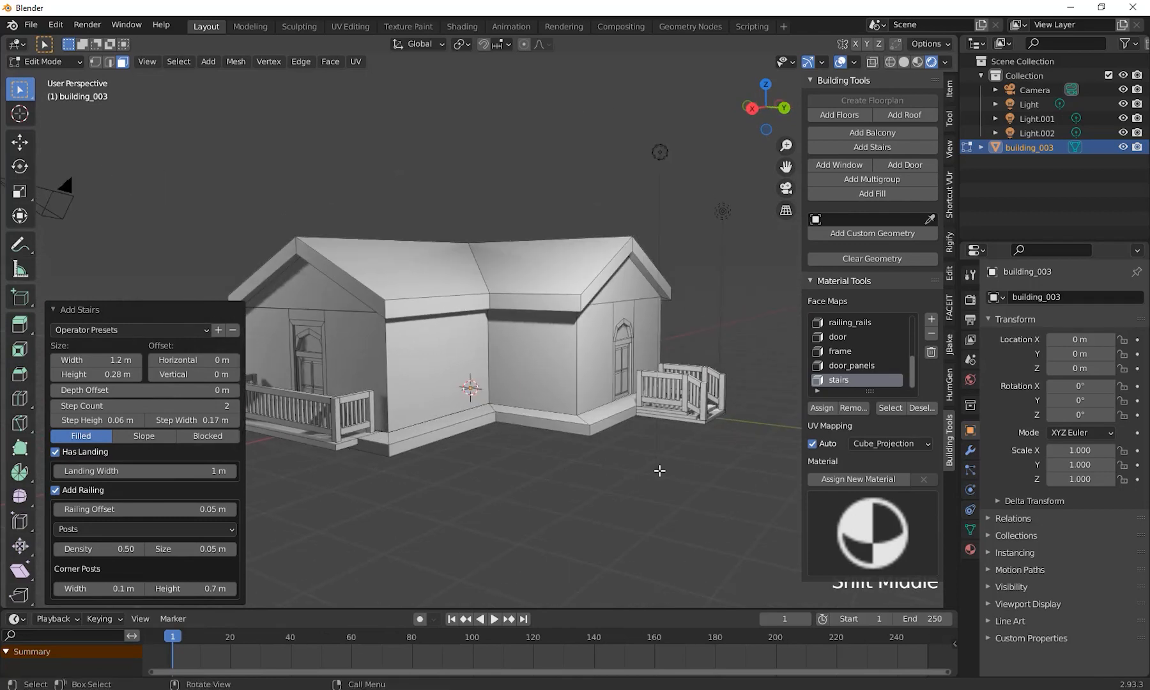
Look through the building's face maps, including door_panels, frame and railing_rails
middle_drag(661, 472, 722, 454)
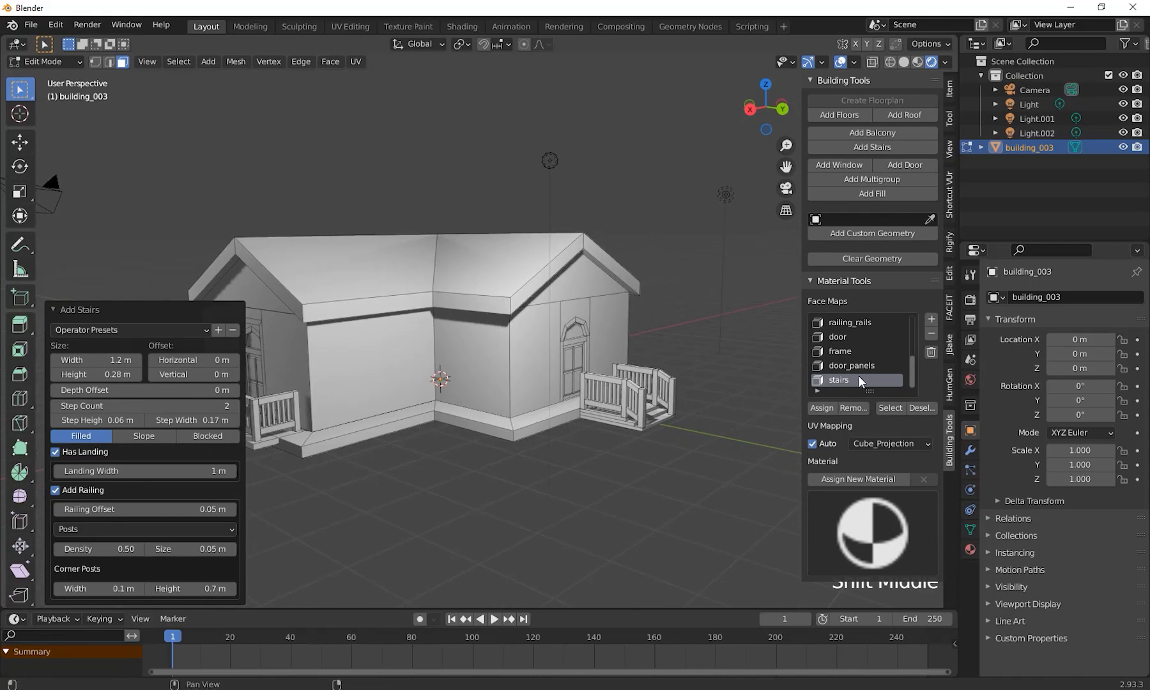
click(856, 366)
click(849, 351)
click(848, 323)
shift+middle_drag(565, 460, 607, 485)
scroll(885, 381, up, 4)
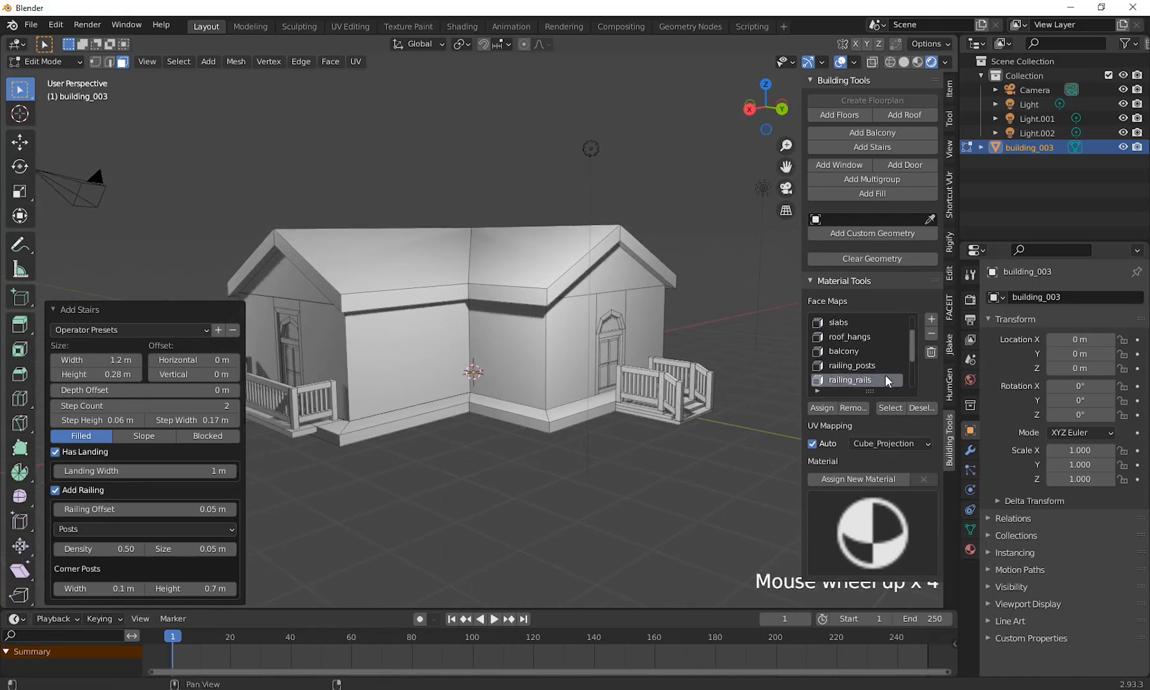
Make walls the active face map and switch the building from Edit Mode to Object Mode
scroll(885, 381, up, 11)
click(839, 324)
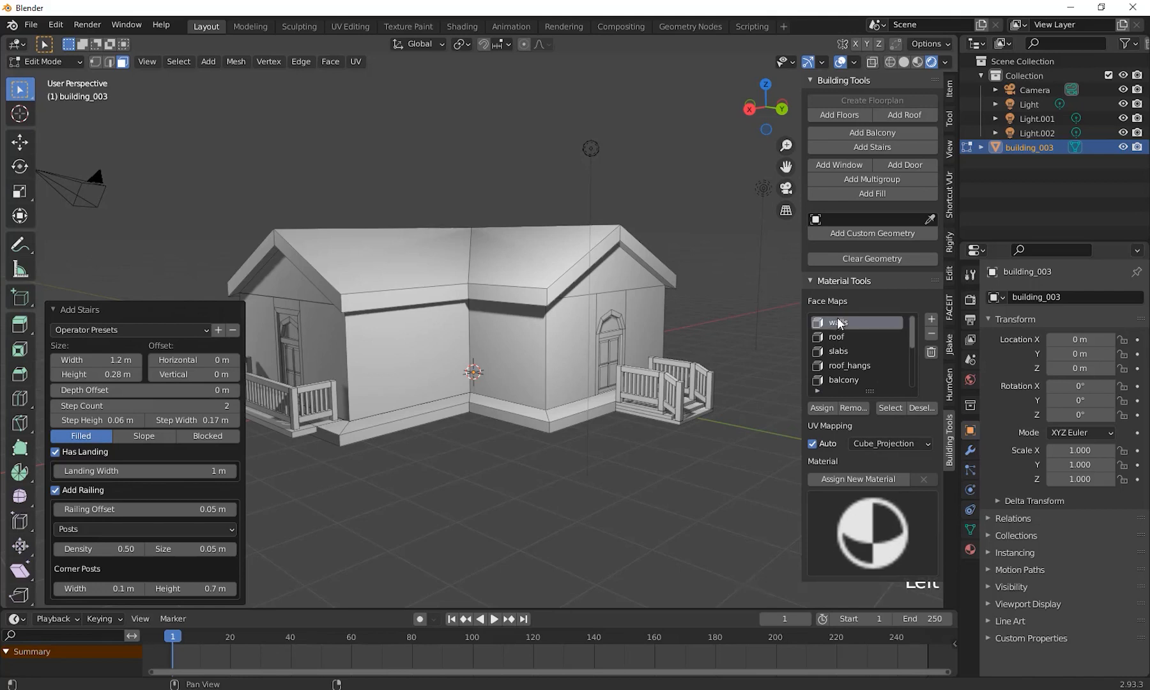
shift+middle_drag(606, 483, 612, 448)
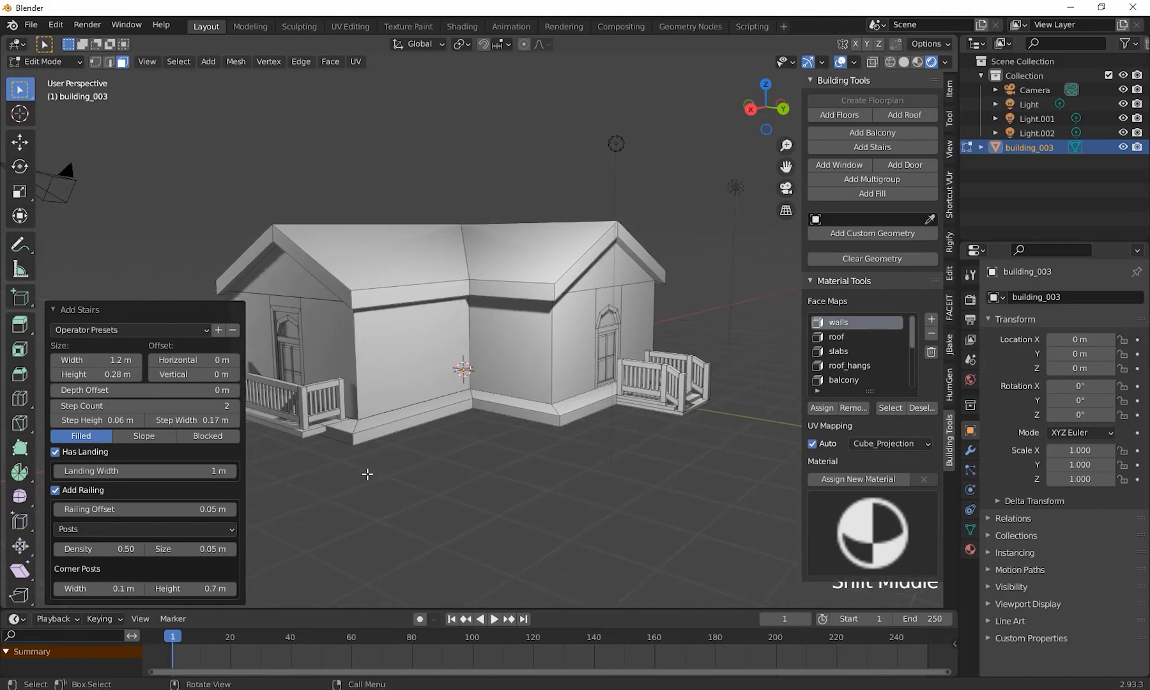
click(492, 484)
key(Tab)
click(574, 435)
click(589, 409)
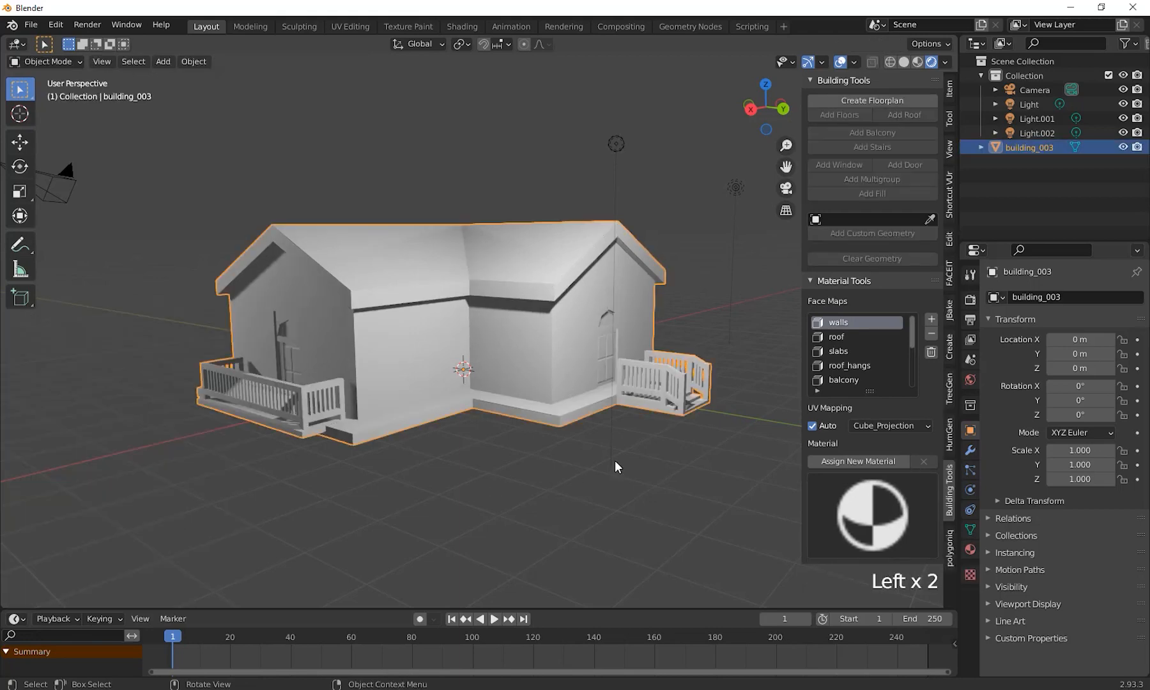
scroll(611, 453, down, 2)
shift+middle_drag(590, 426, 561, 482)
mouse_move(561, 482)
middle_down()
mouse_move(549, 462)
mouse_move(562, 447)
middle_up()
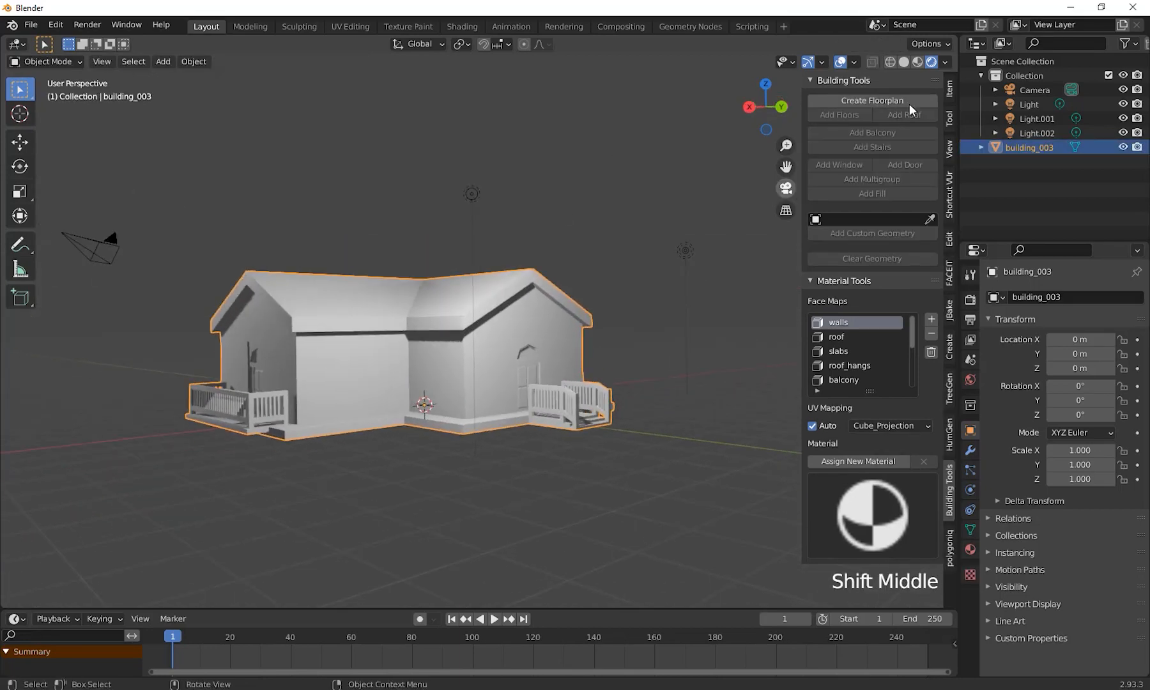
Switch the viewport to Material Preview shading
click(918, 61)
mouse_move(639, 317)
middle_down()
mouse_move(629, 352)
mouse_move(649, 312)
middle_up()
scroll(628, 353, up, 2)
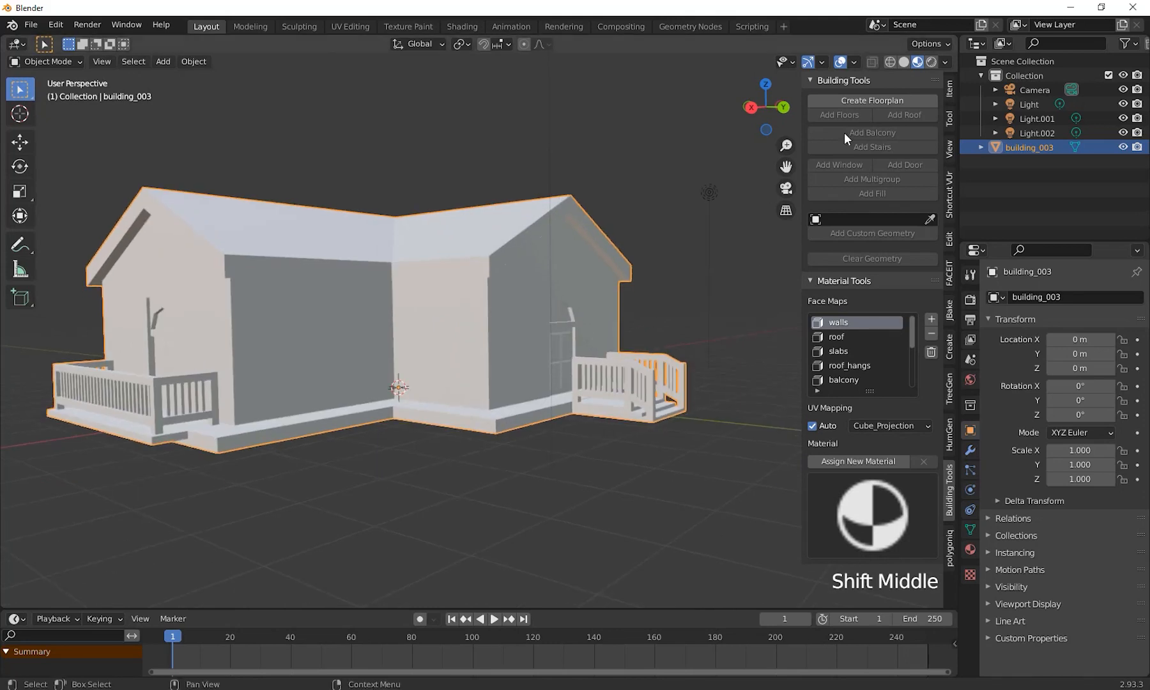
shift+middle_drag(574, 338, 607, 344)
Assign the existing material named Material to the walls face map
click(856, 321)
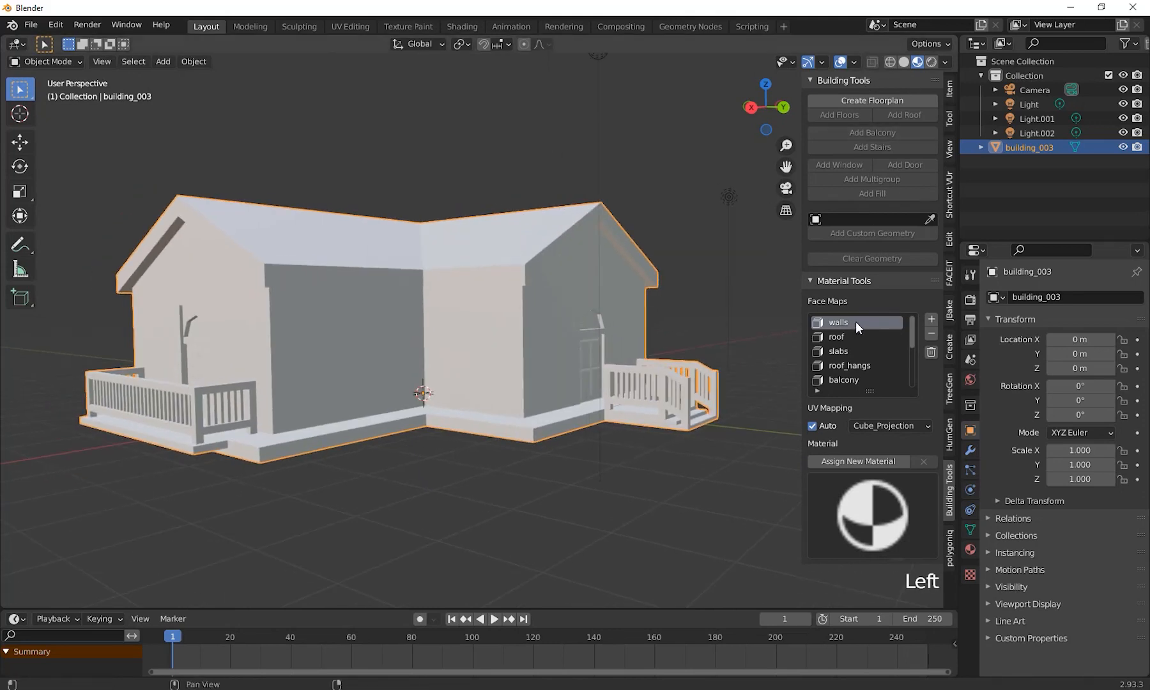
middle_drag(452, 324, 575, 357)
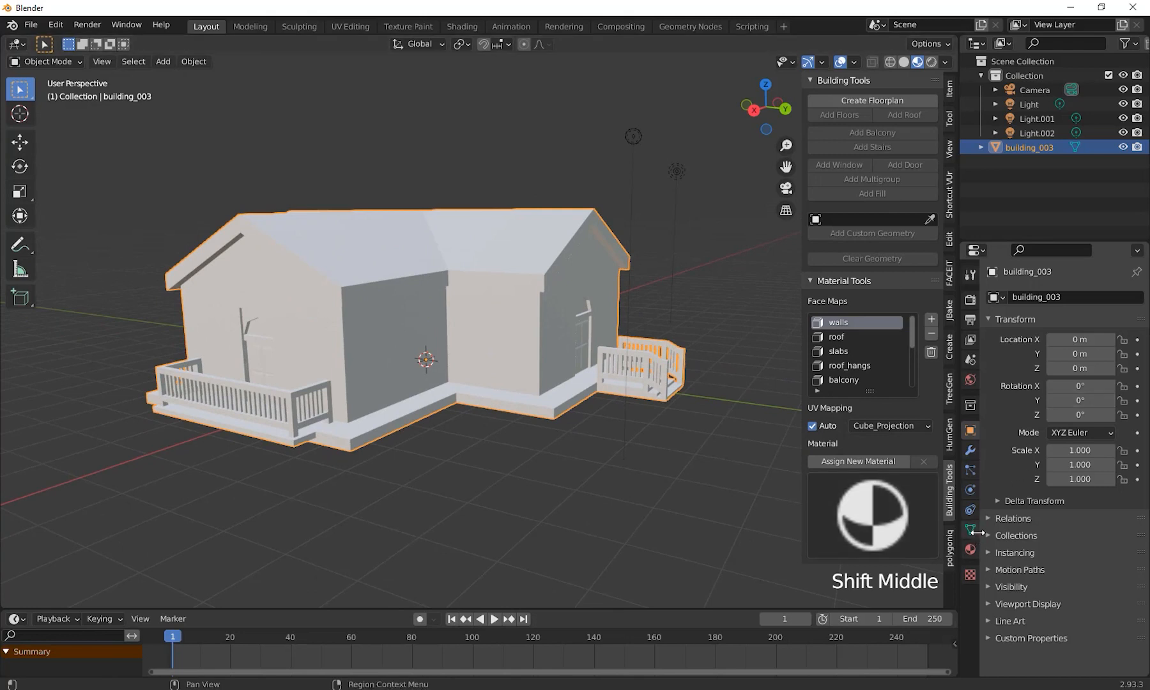
click(881, 518)
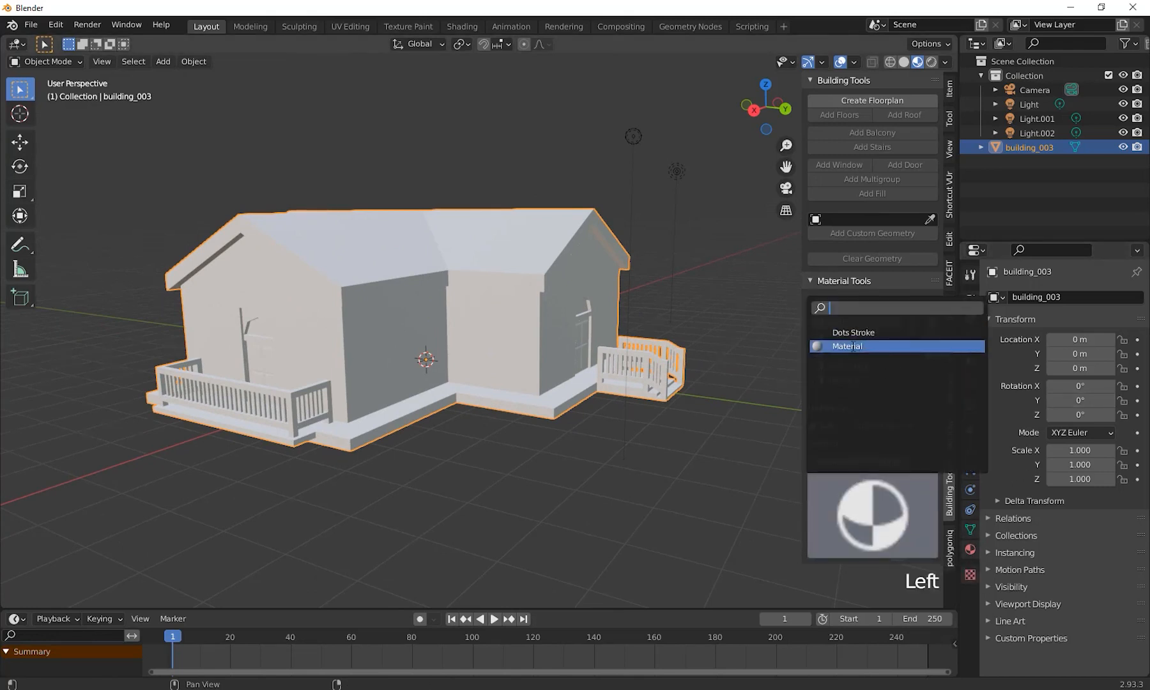
click(862, 346)
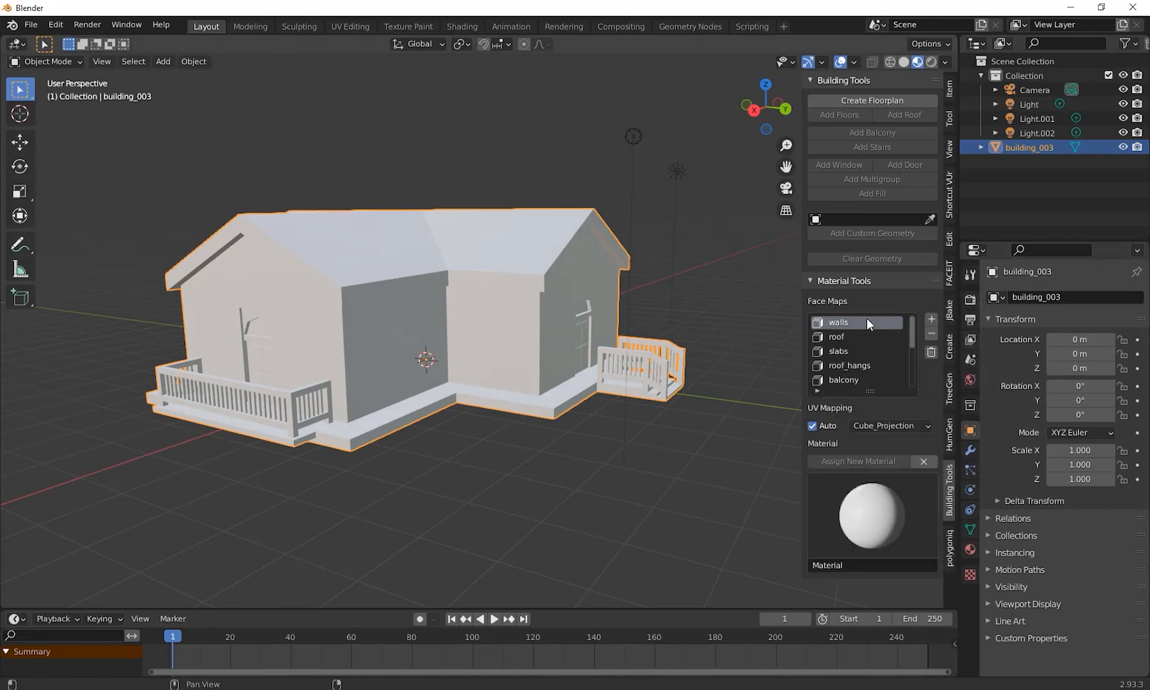
Rename the building's existing material to "wall Mat" in its material slot
click(970, 551)
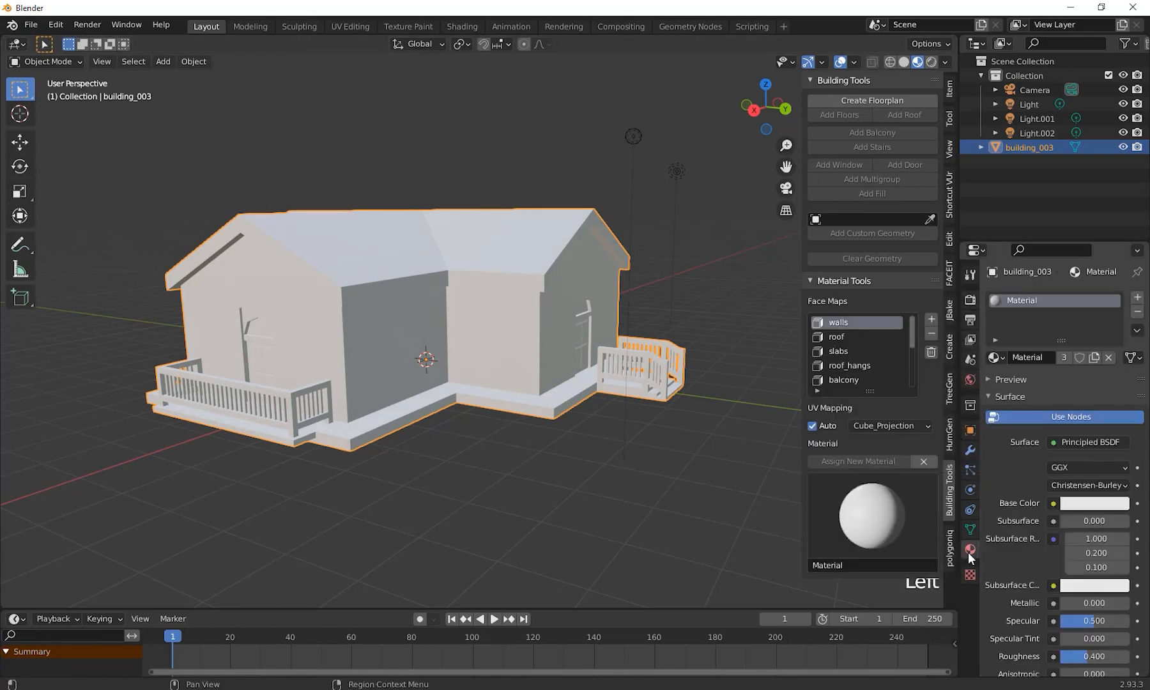
double_click(1035, 301)
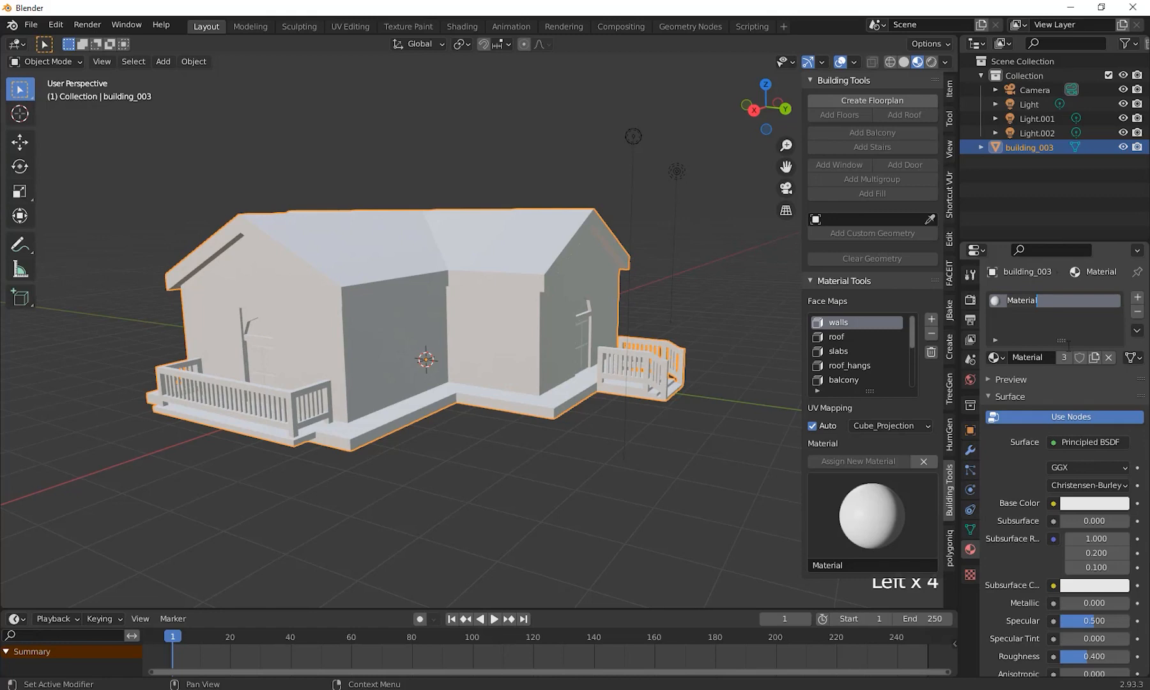
text(wall)
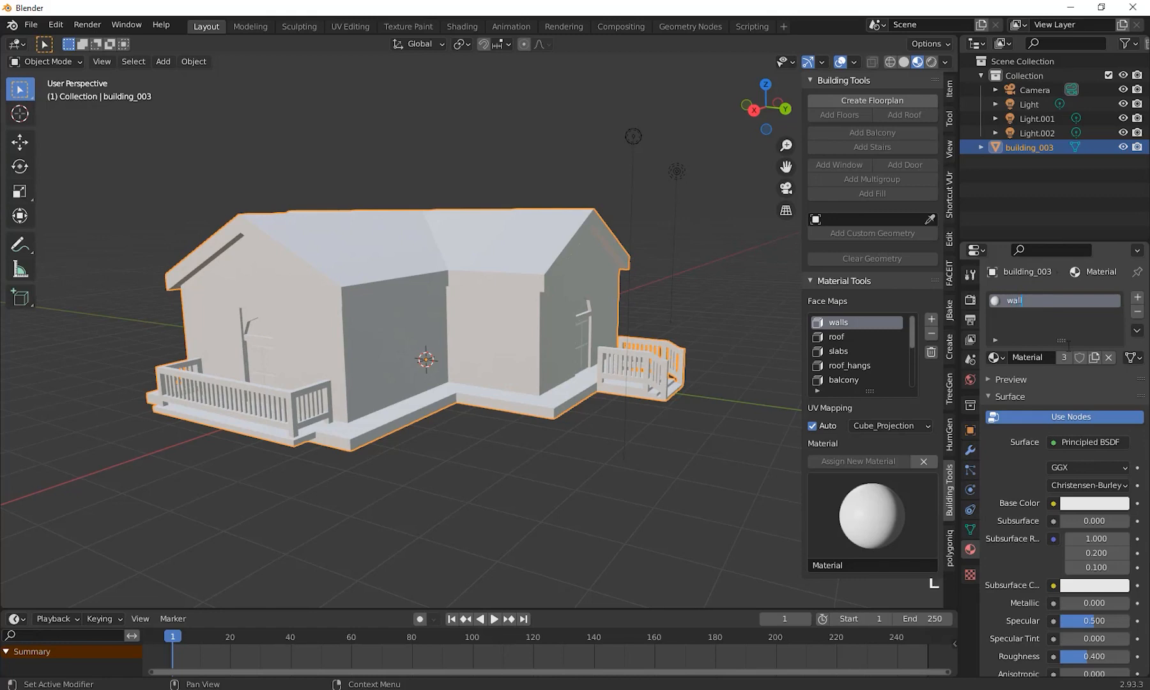
text( Mat)
key(Return)
mouse_move(551, 374)
shift+middle_down()
mouse_move(513, 391)
mouse_move(533, 370)
shift+middle_up()
shift+middle_drag(601, 388, 595, 372)
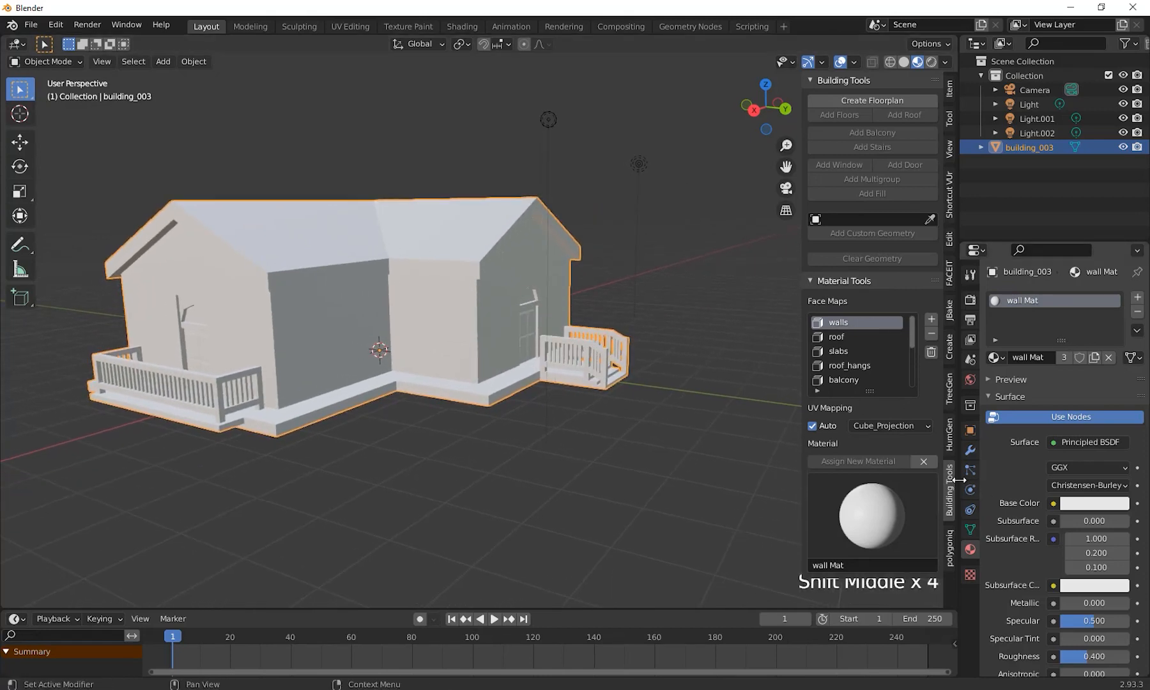
Remove the material from the walls face map and deselect the building
click(932, 461)
middle_drag(735, 486, 685, 485)
click(685, 485)
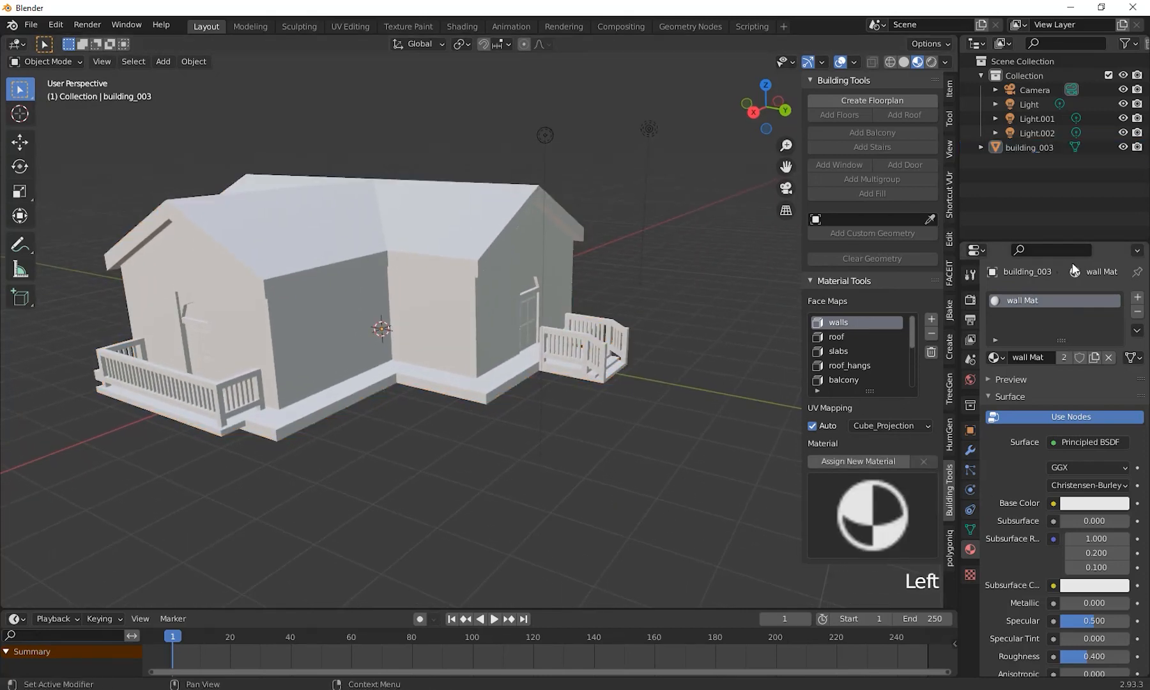
Add a second material slot to the building with a new material named "Relling mat"
click(1138, 299)
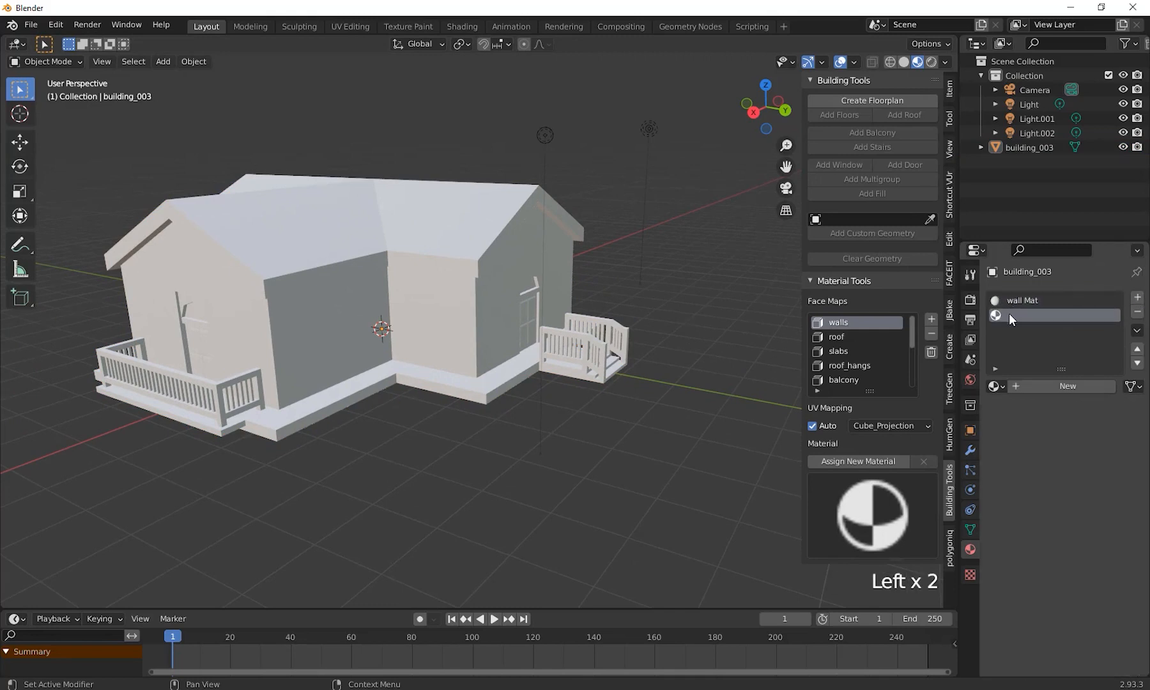
click(1042, 383)
triple_click(1038, 314)
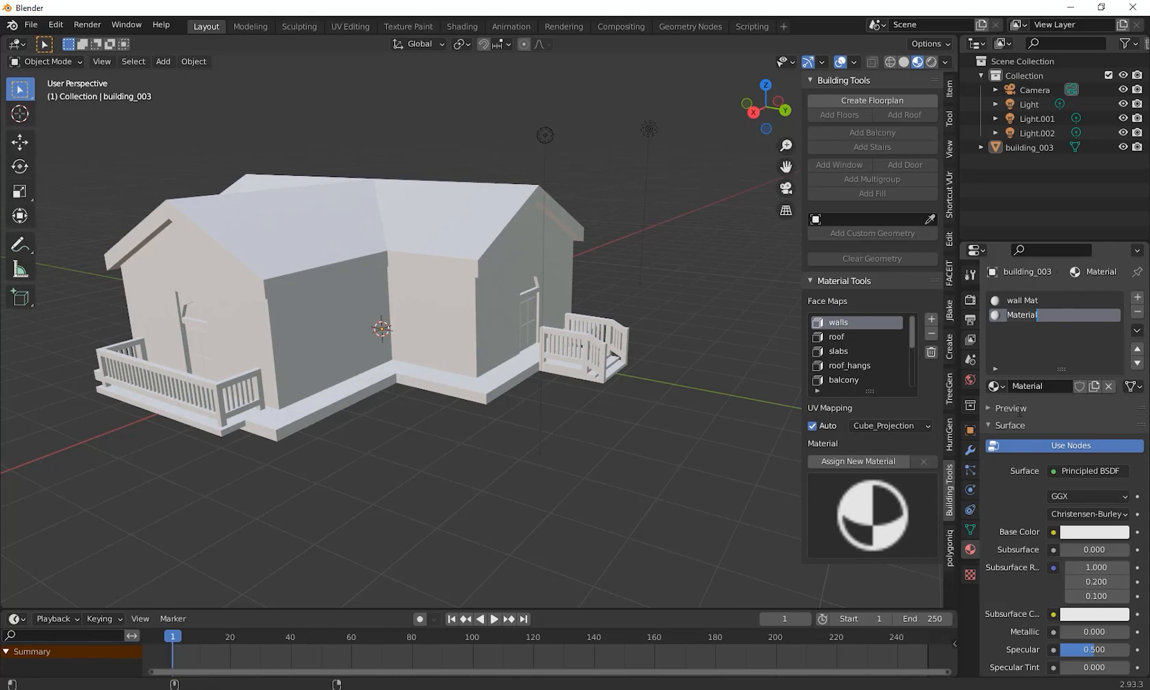
text(Raili)
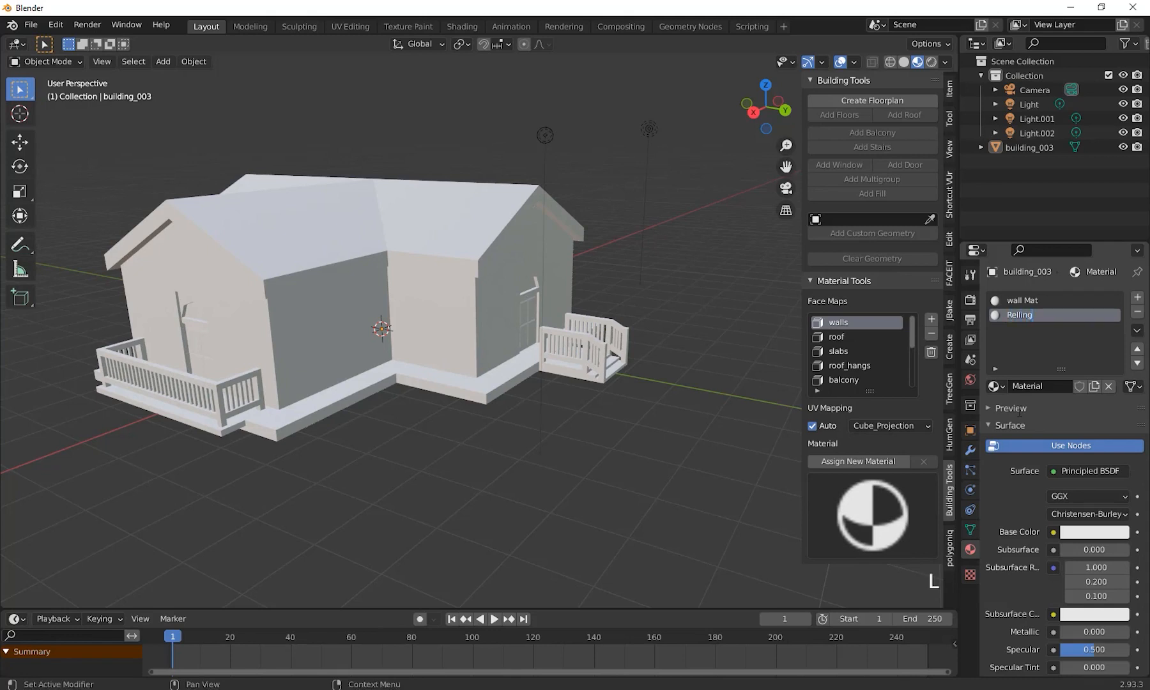
text(ng mat)
key(Return)
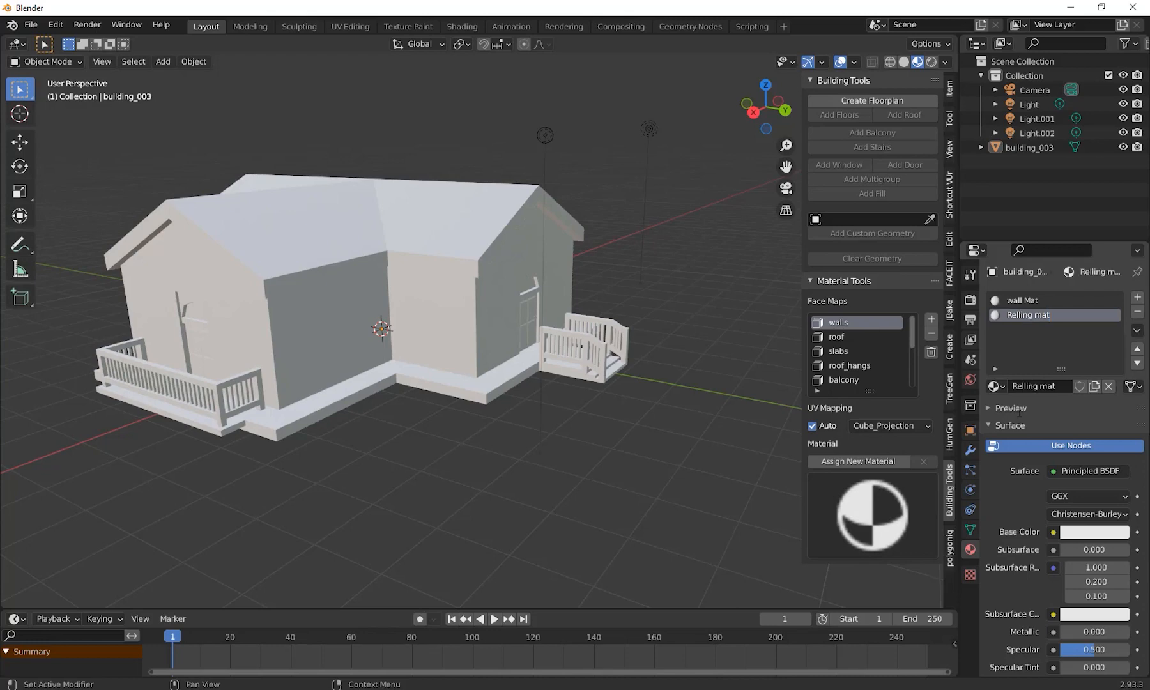
middle_drag(622, 365, 684, 479)
scroll(702, 447, up, 2)
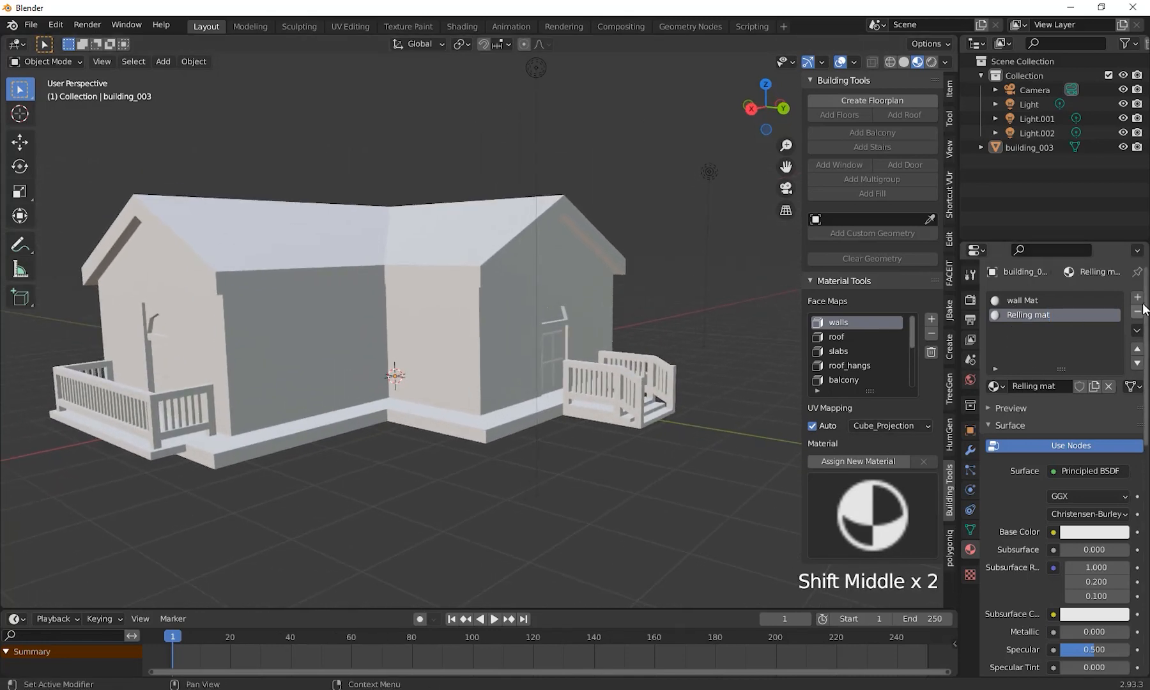
Add a third material slot with a new material named "Window Mat"
click(1138, 297)
double_click(1008, 330)
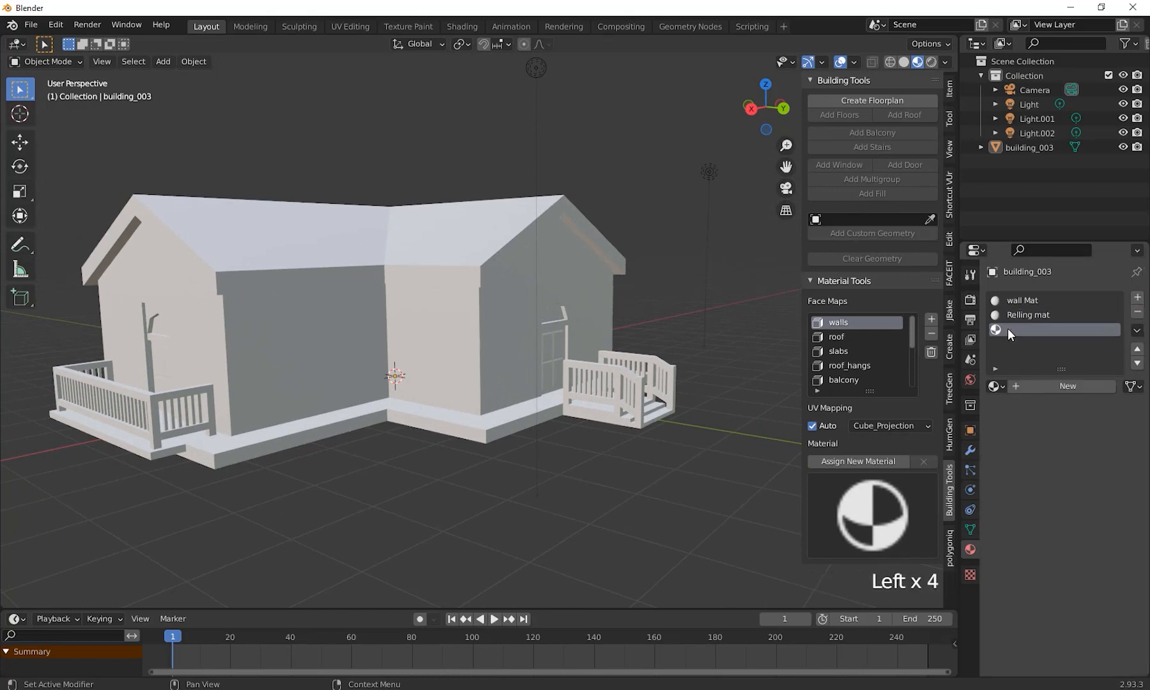
click(1056, 385)
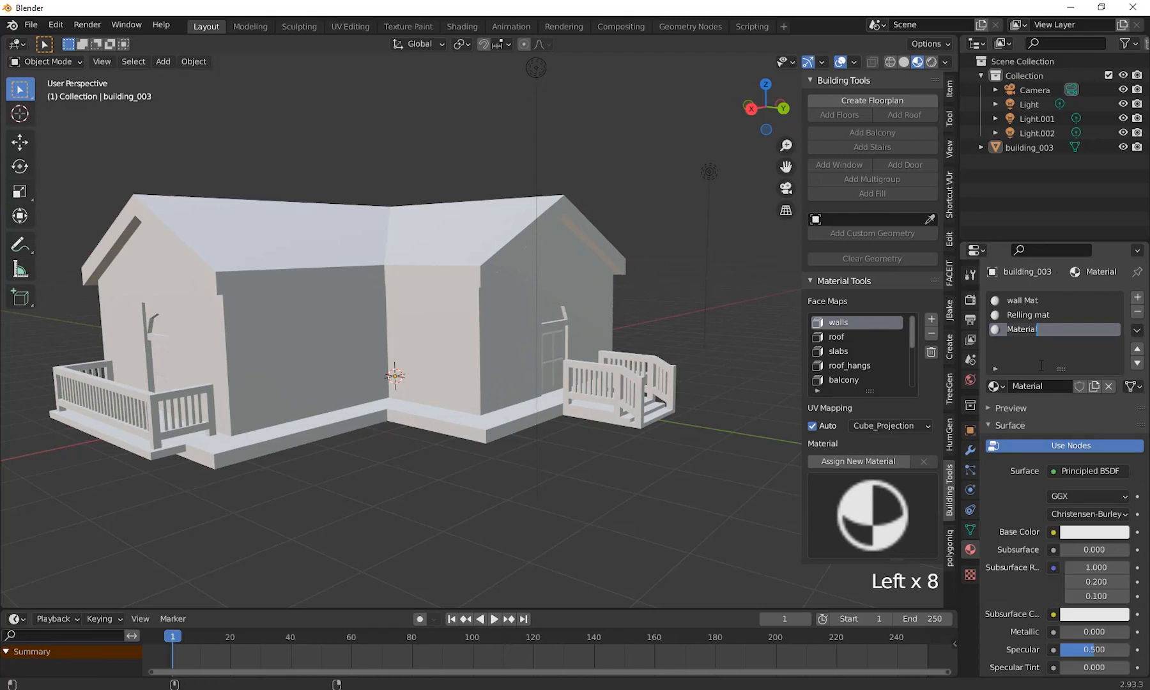
text(Windo)
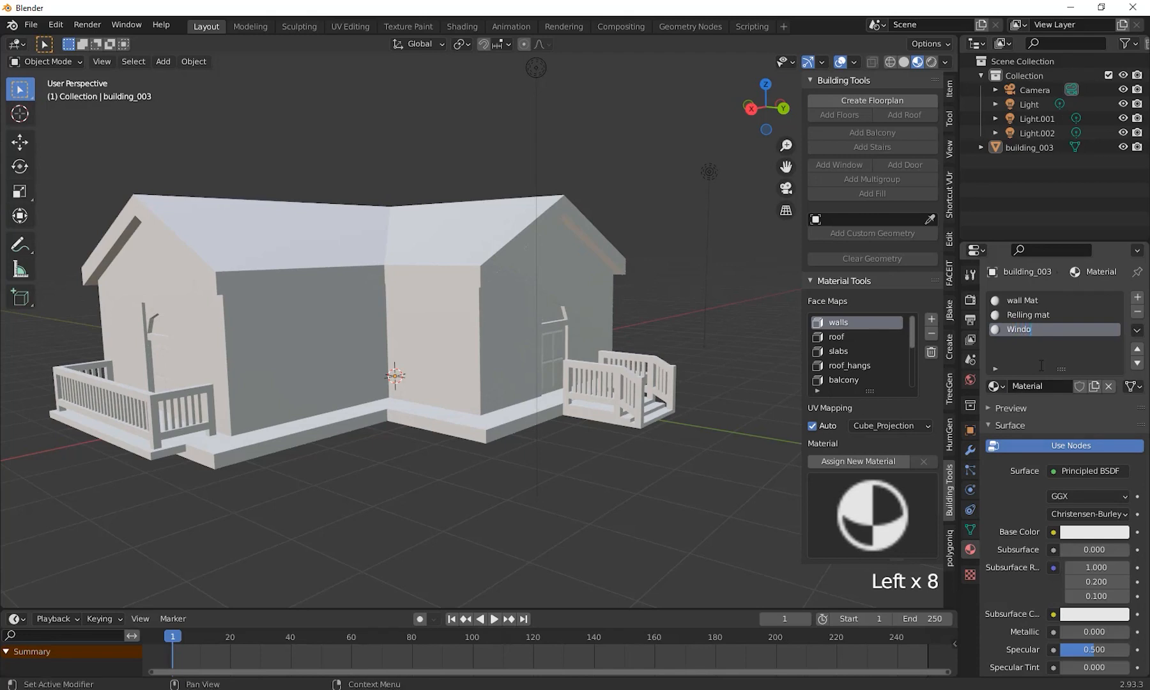
text(w Mat)
key(Return)
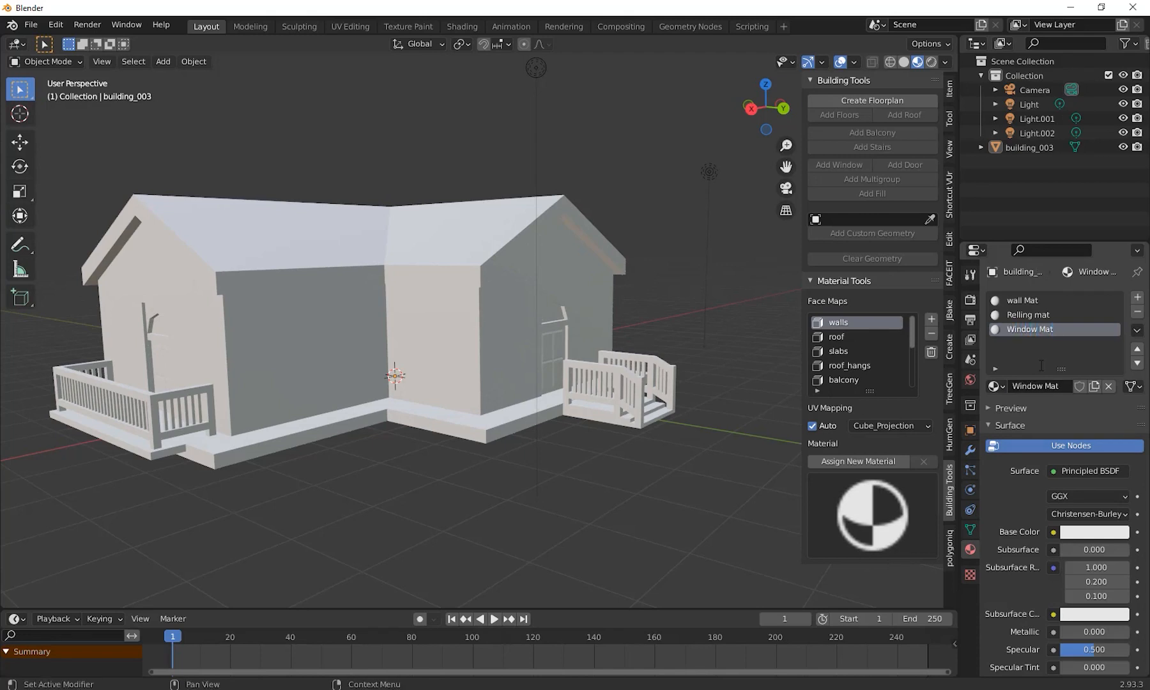
Add a fourth material slot with a new material named "Stair"
click(1138, 297)
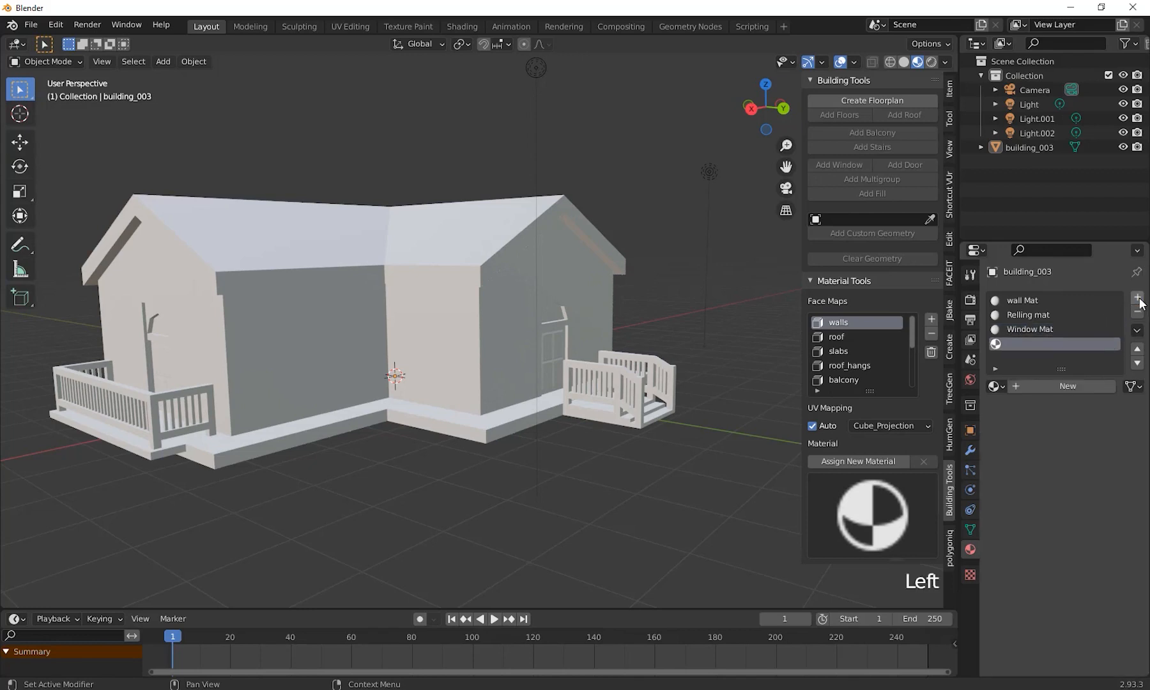
click(1050, 384)
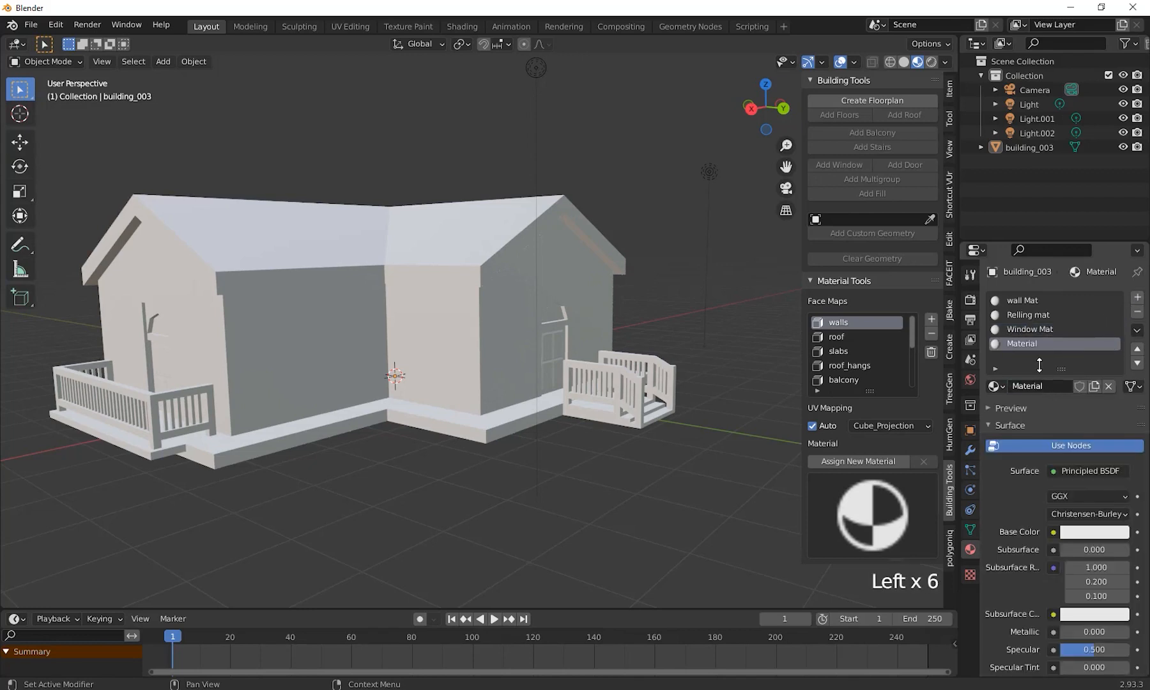
double_click(1039, 342)
text(Stair)
key(Return)
shift+middle_drag(671, 485, 648, 490)
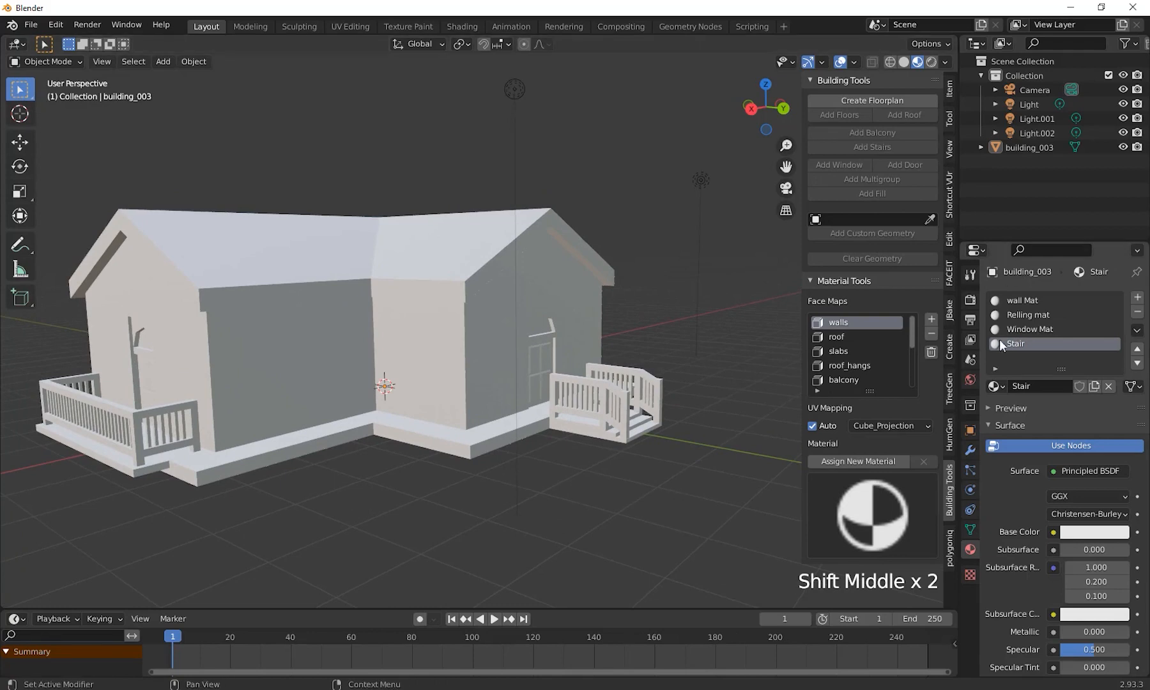
shift+middle_drag(561, 455, 542, 452)
Set the Stair material's base color to a dark red, about H 0.004, S 0.848, V 0.093
click(1100, 540)
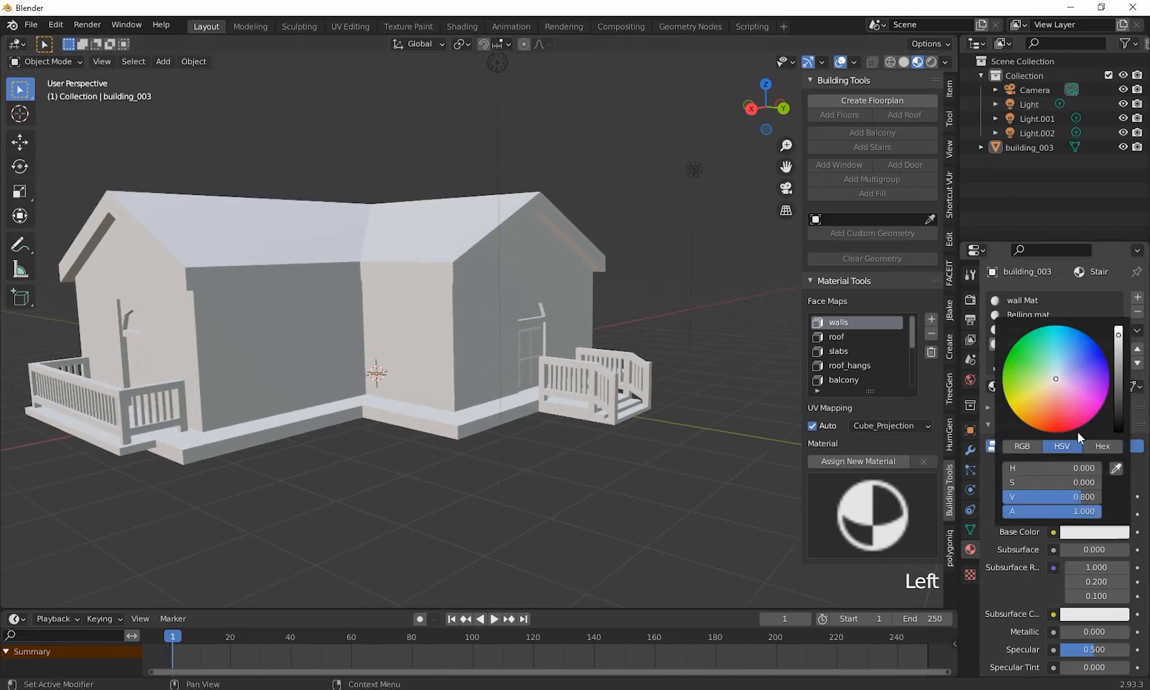
drag(1060, 379, 1054, 413)
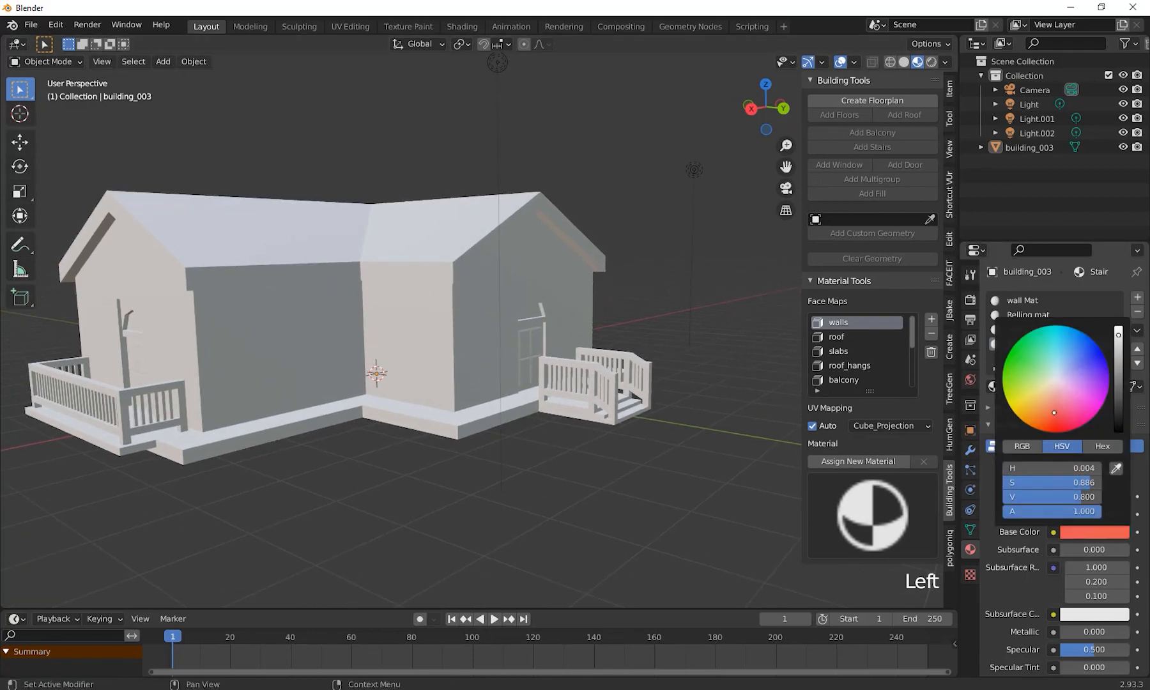
drag(1119, 339, 1119, 396)
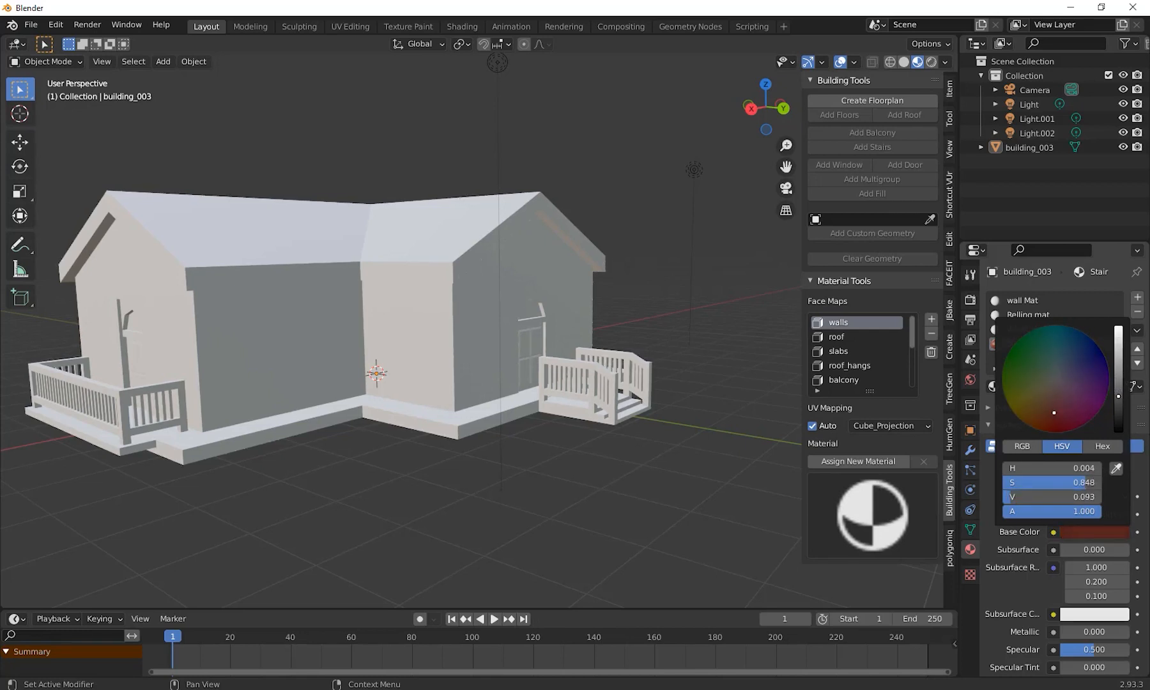
scroll(1019, 294, up, 1)
Set wall Mat's base color to green, about H 0.331, S 0.772, V 0.800
click(1019, 297)
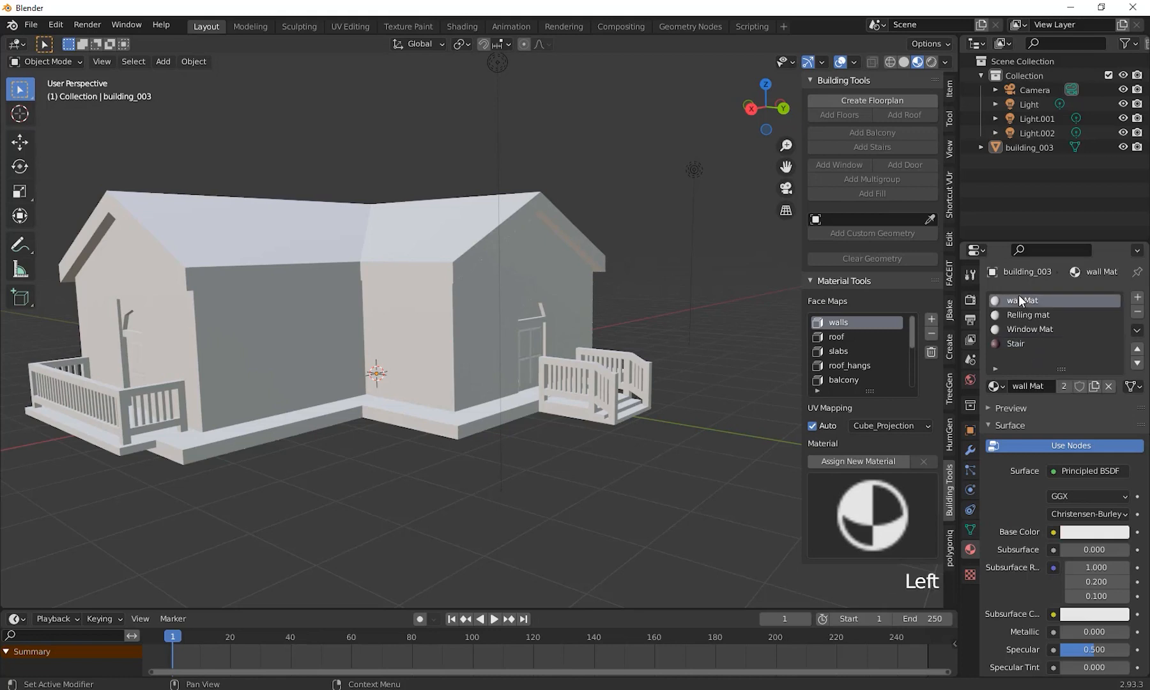
click(1084, 534)
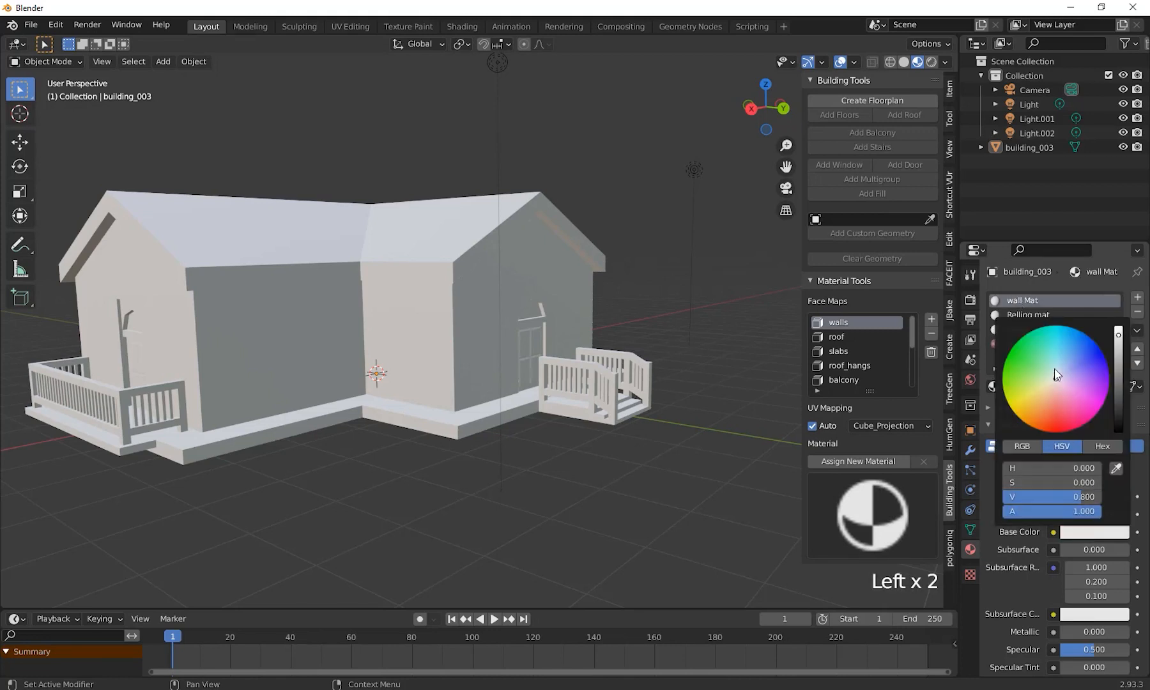
drag(1058, 375, 1030, 372)
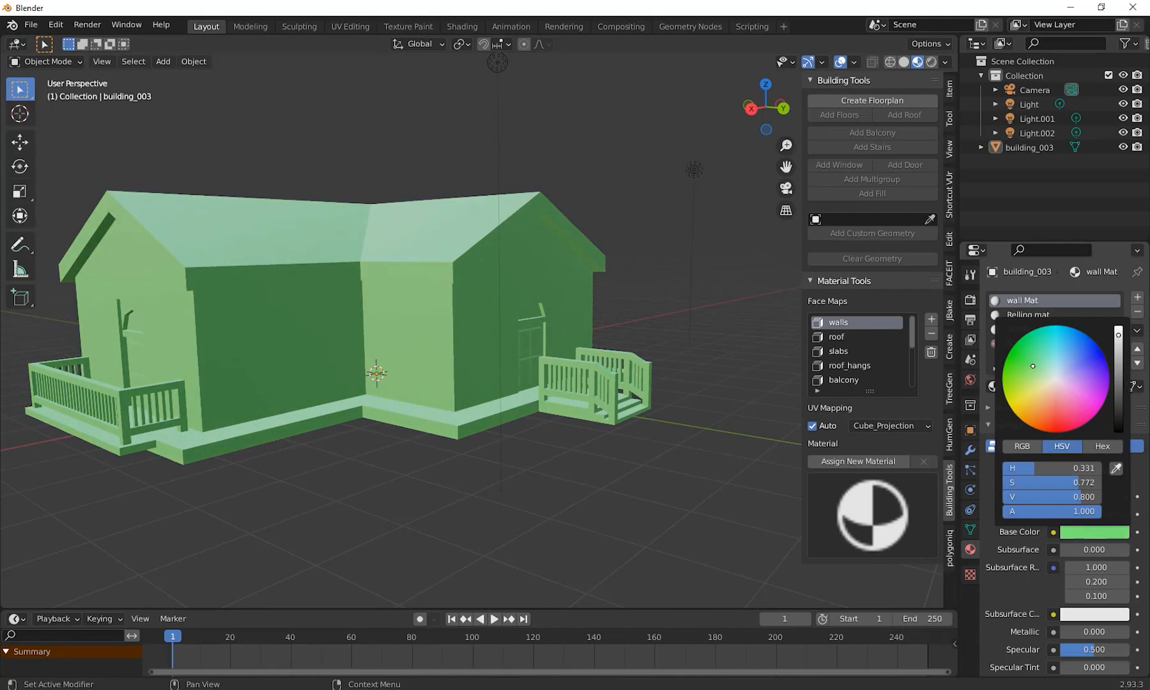
shift+middle_drag(535, 447, 637, 467)
Assign wall Mat to the walls face map
click(844, 323)
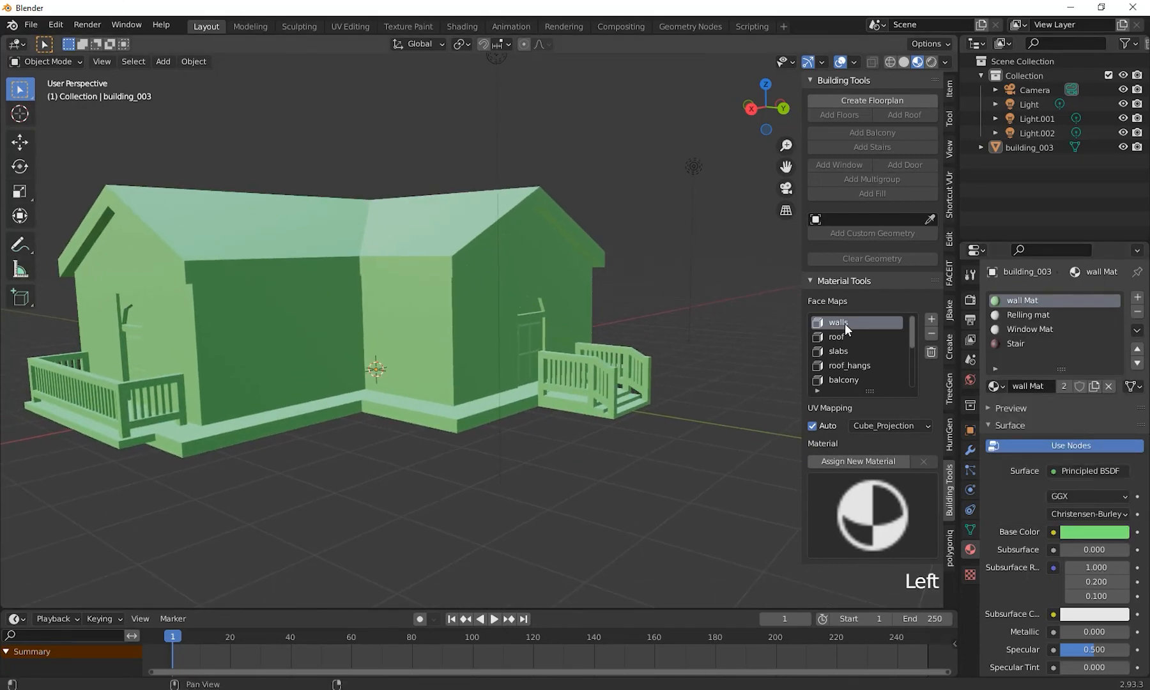
click(869, 505)
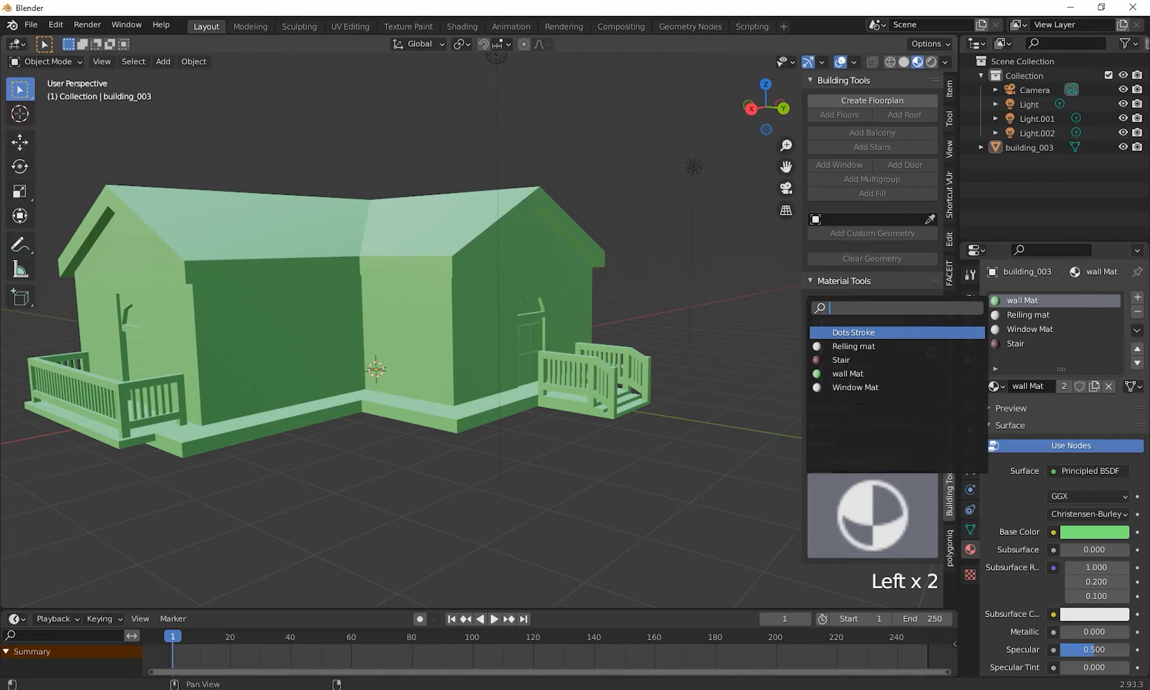
click(851, 374)
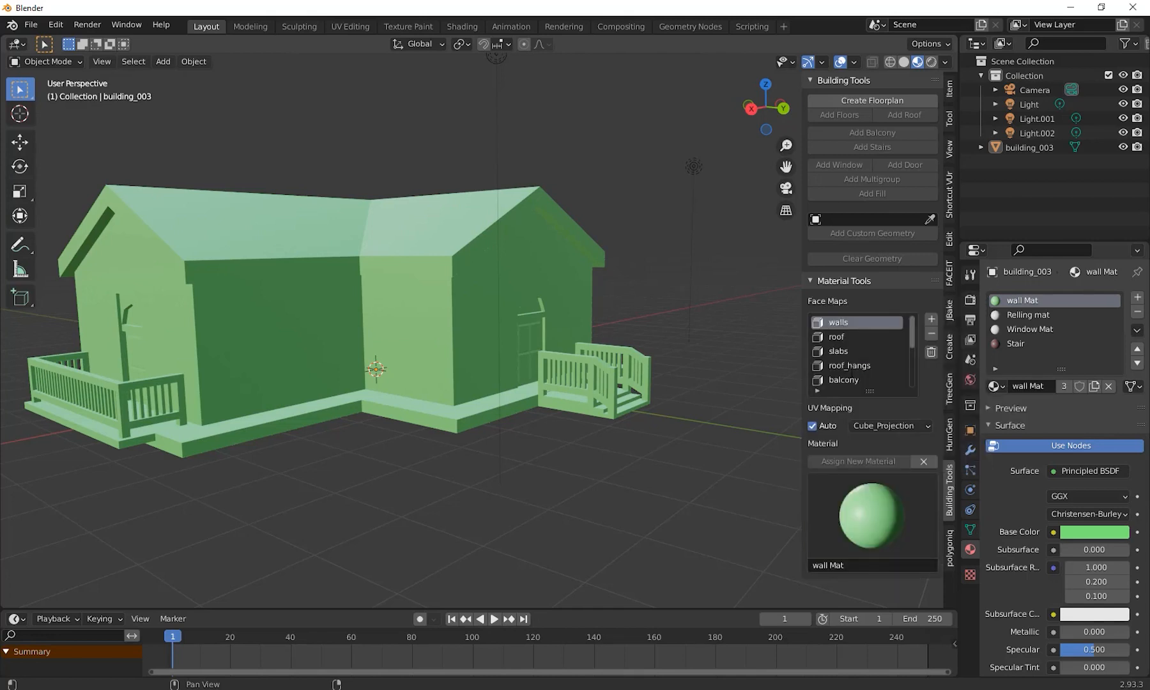
Remove wall Mat from the walls face map and make the roof face map active
click(923, 460)
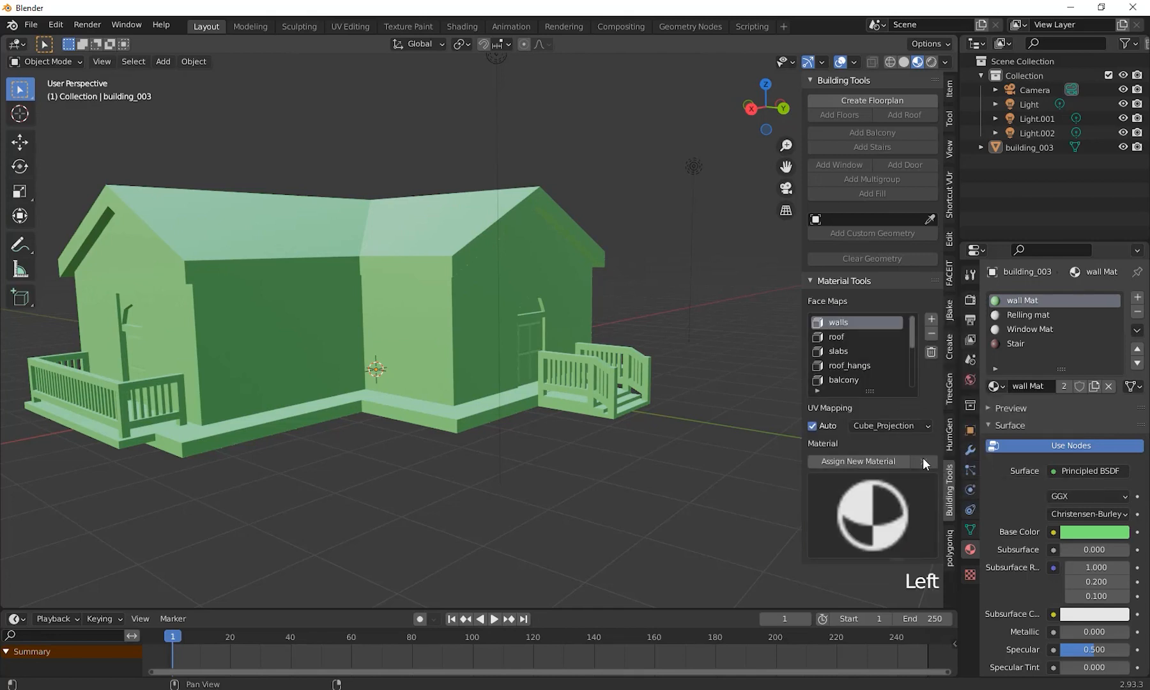
click(843, 331)
click(843, 331)
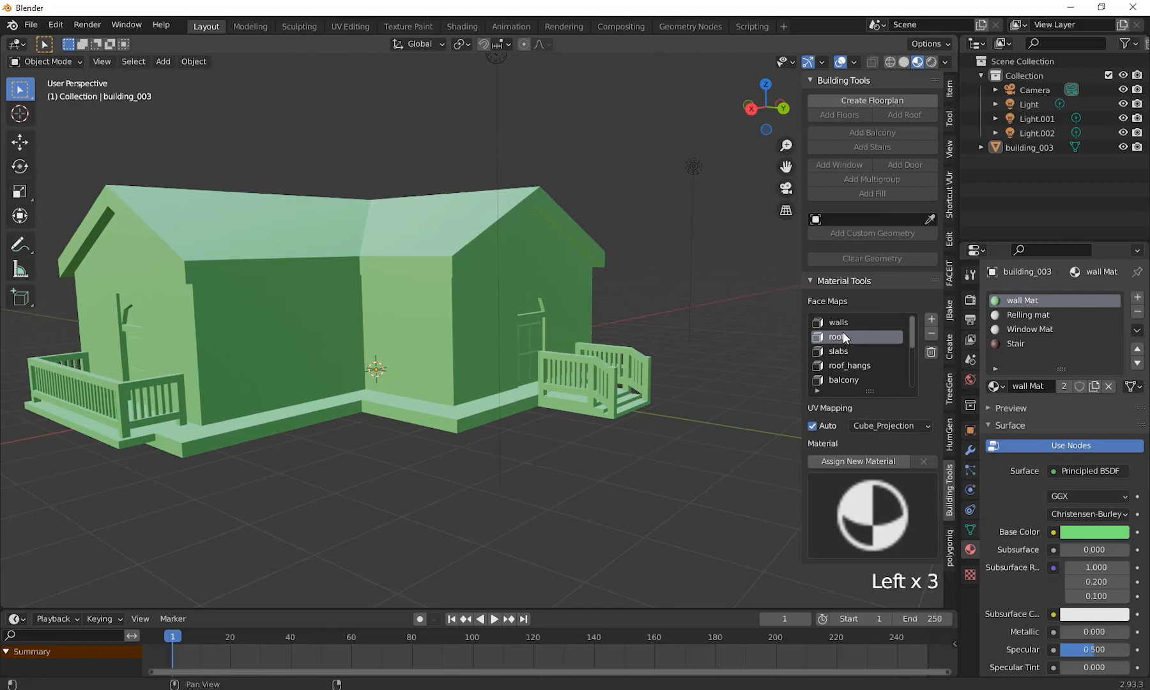
click(836, 322)
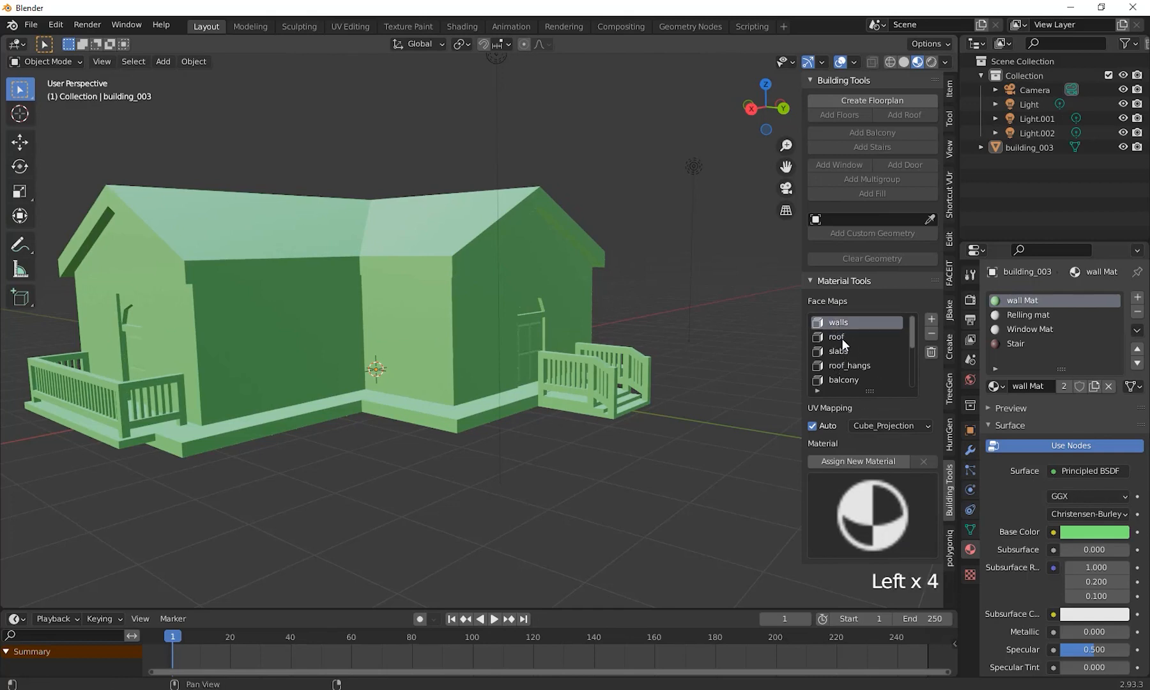
click(842, 339)
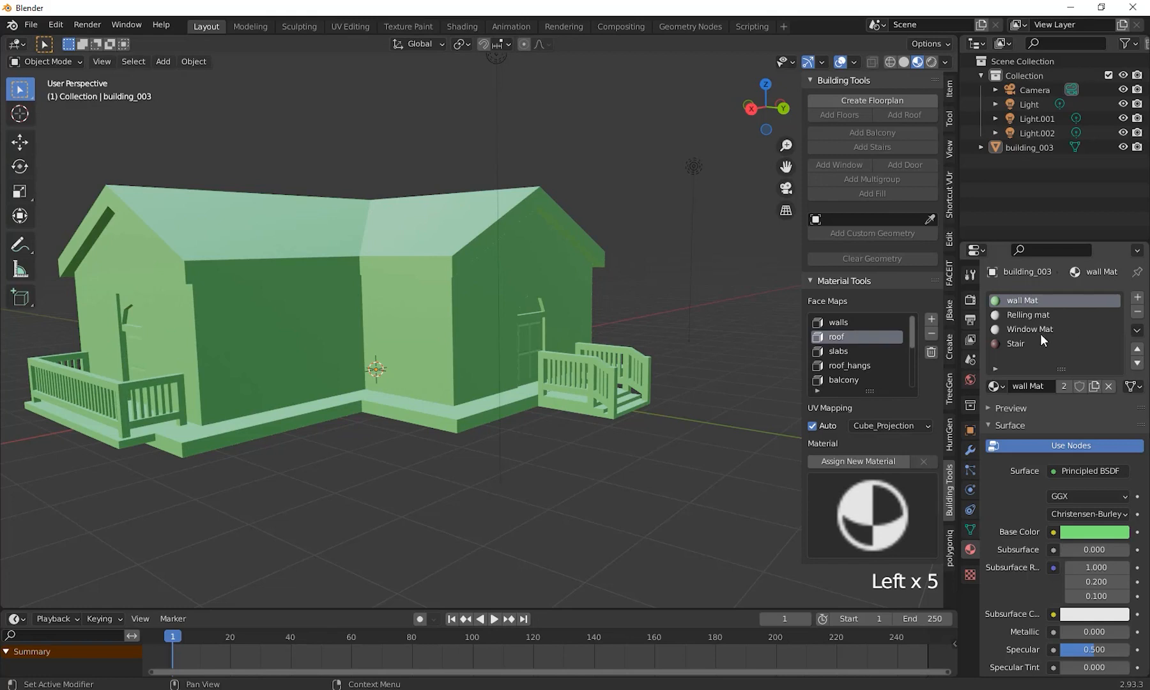
Add a fifth material slot to the building with a new material named "roof Mat"
click(1137, 299)
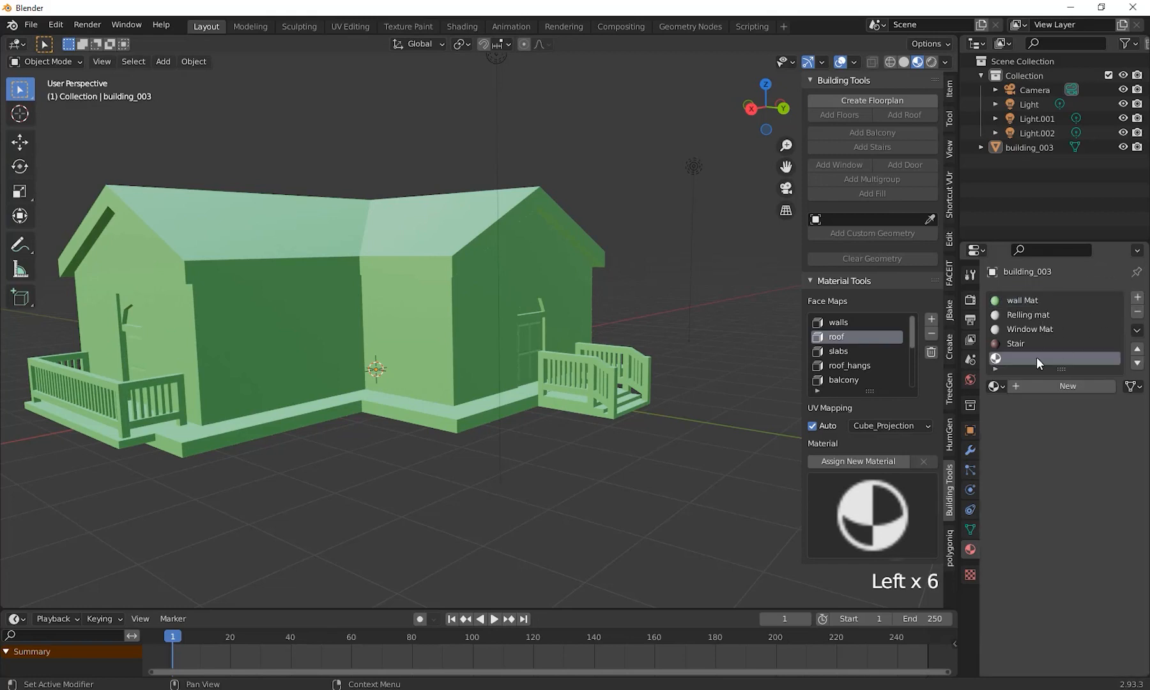
double_click(1035, 358)
click(1045, 387)
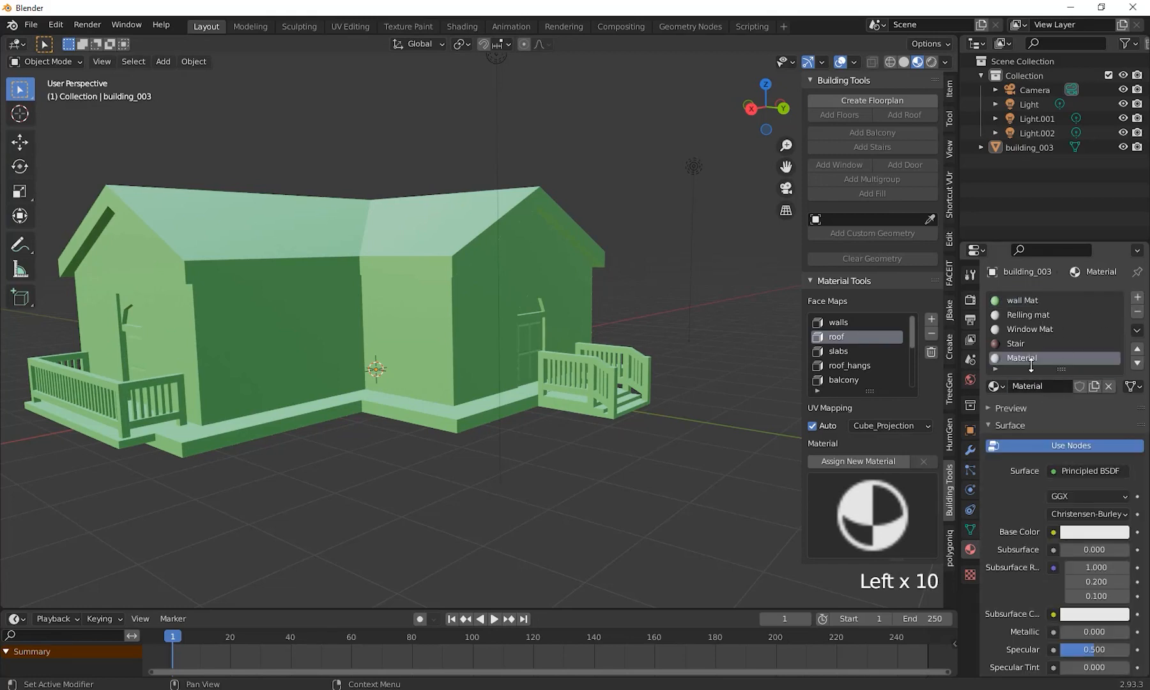
click(1033, 359)
text(roof)
key(Return)
double_click(1034, 359)
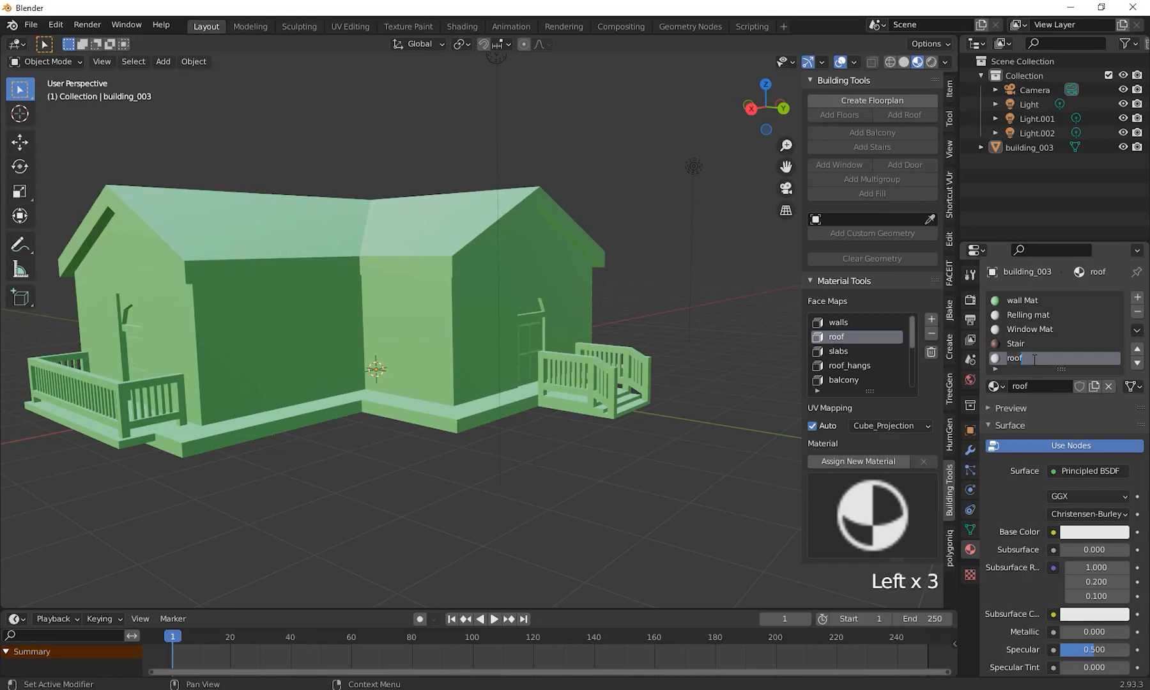
click(1035, 359)
text(Mat)
key(Return)
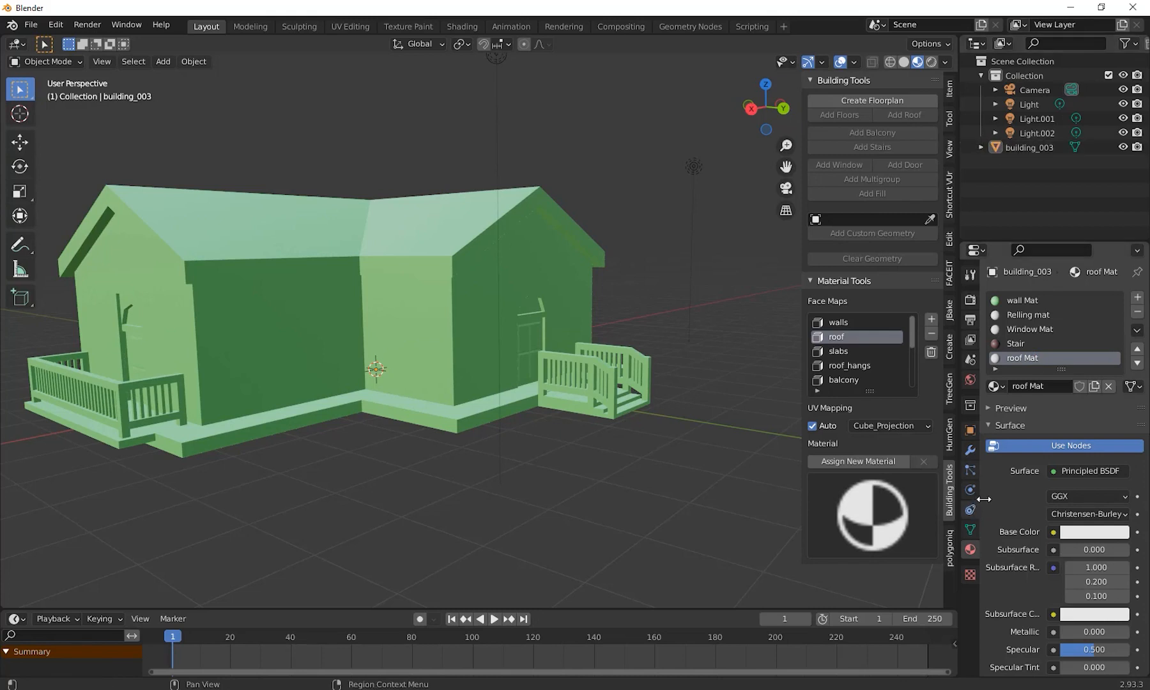
Set roof Mat's base color to a muted greyish pink
click(1084, 534)
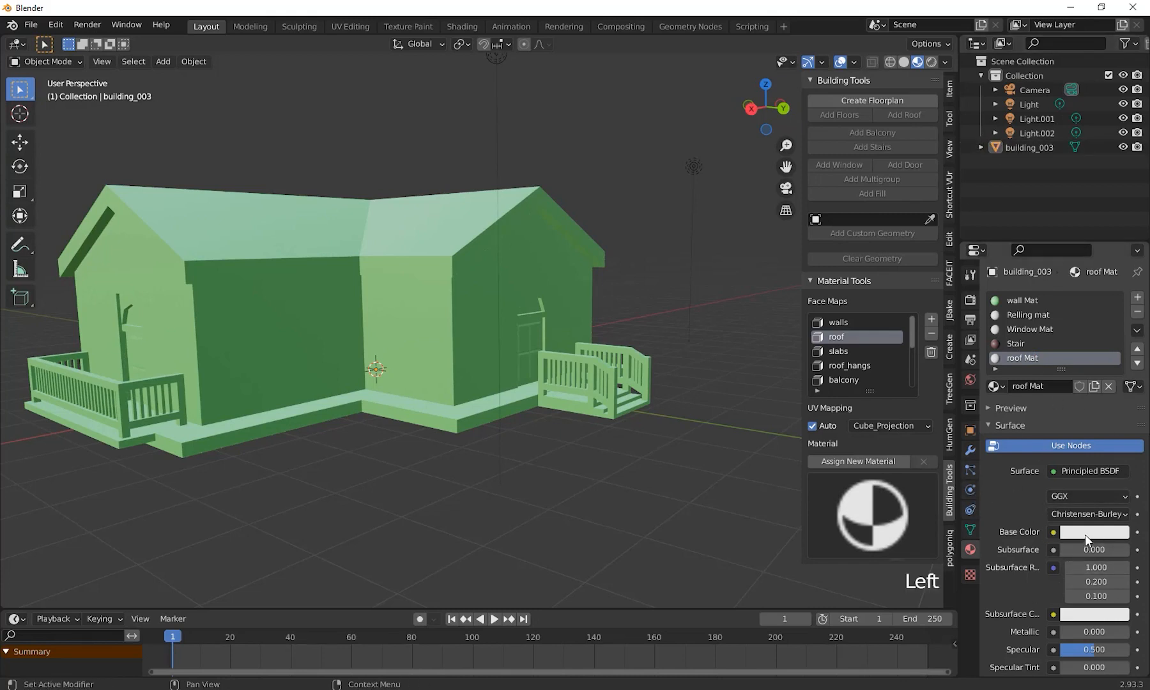
click(1085, 531)
click(1057, 414)
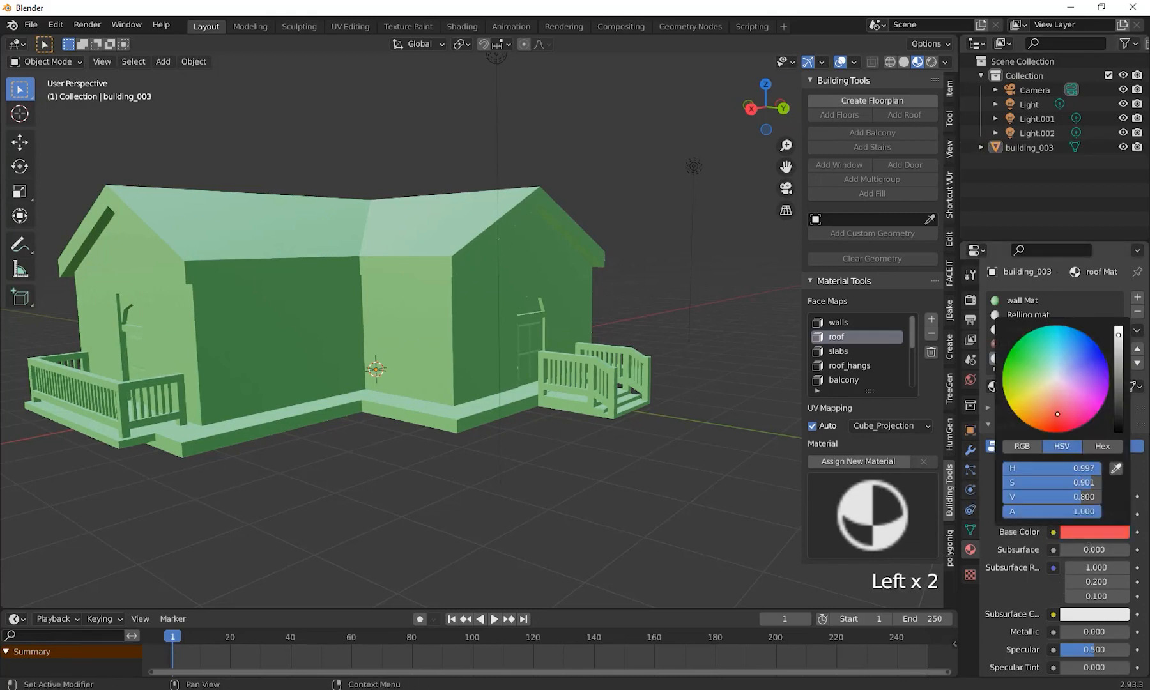
mouse_move(1118, 358)
mouse_down()
mouse_move(1119, 420)
mouse_move(1118, 408)
mouse_move(1058, 402)
mouse_move(1059, 377)
mouse_move(1060, 387)
mouse_move(1119, 384)
mouse_move(1118, 368)
mouse_up()
Assign roof Mat to the roof face map
middle_drag(536, 429, 564, 420)
scroll(564, 419, down, 3)
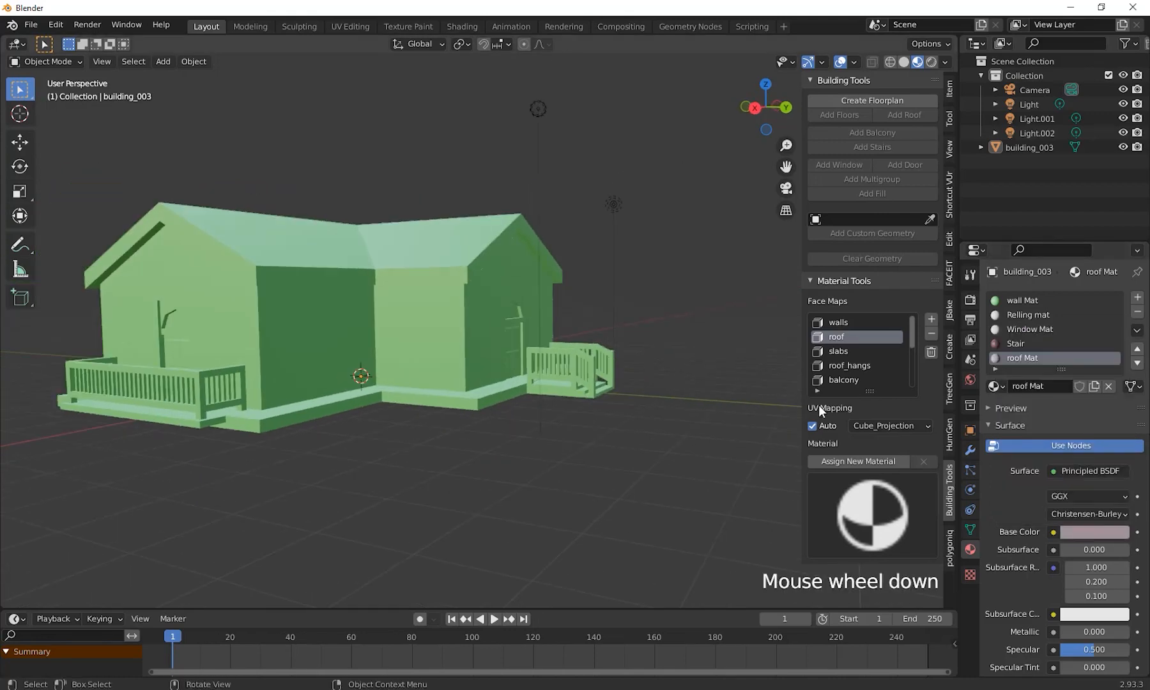
click(832, 341)
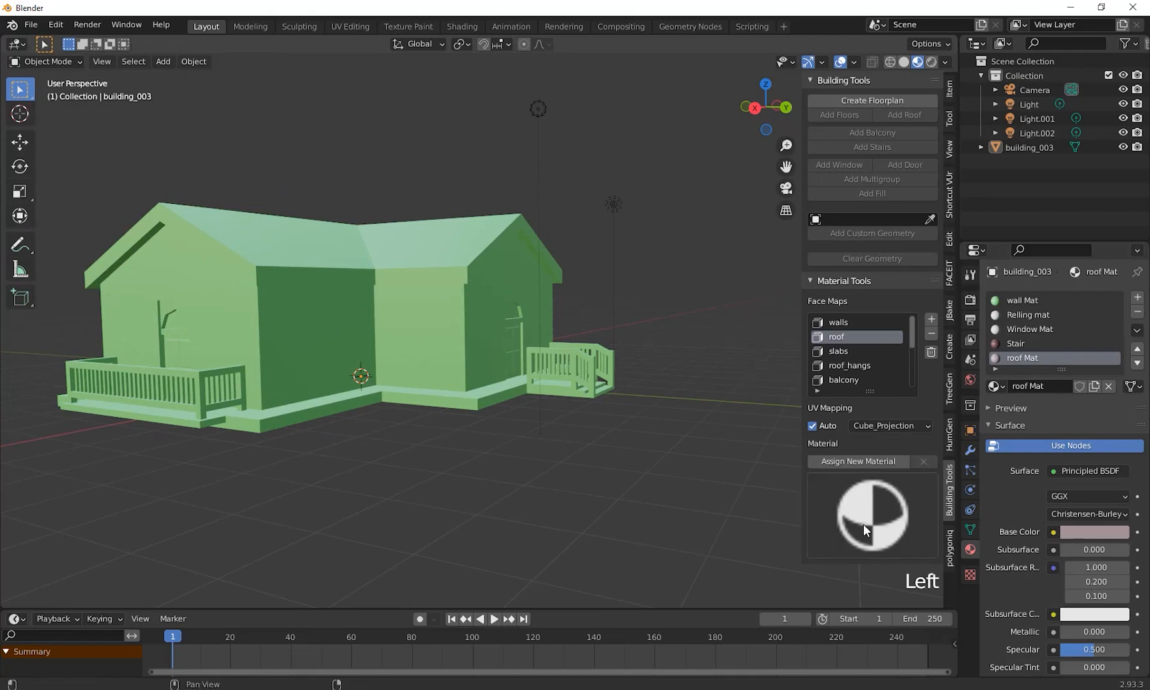
click(864, 524)
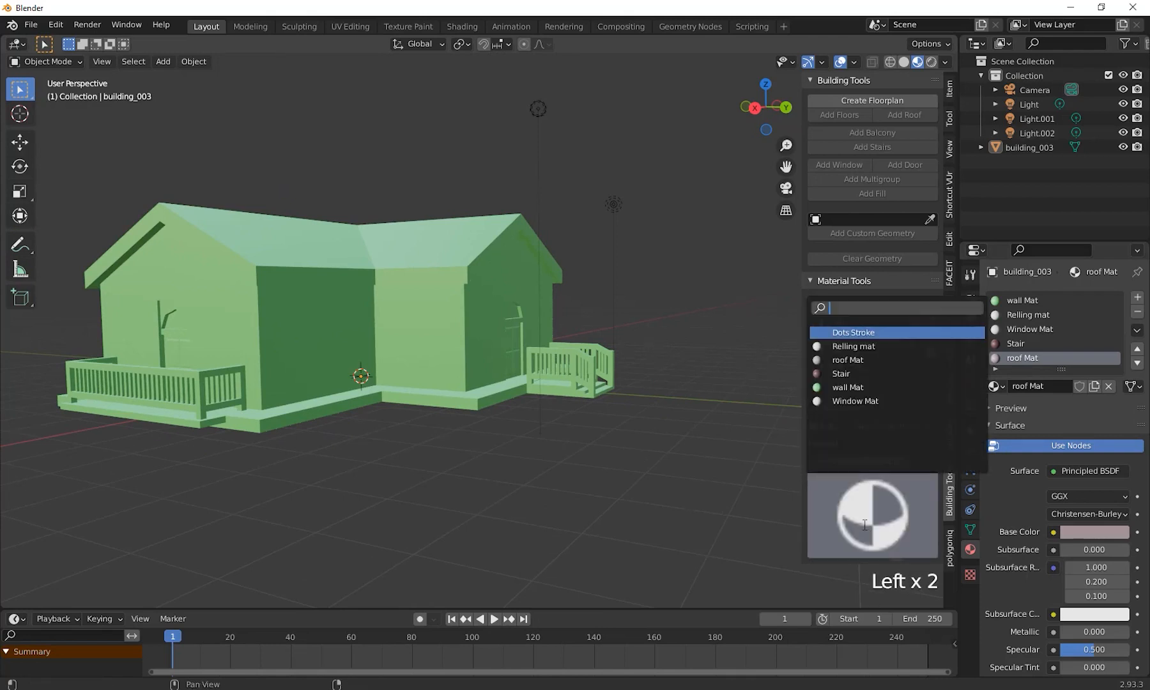
click(852, 360)
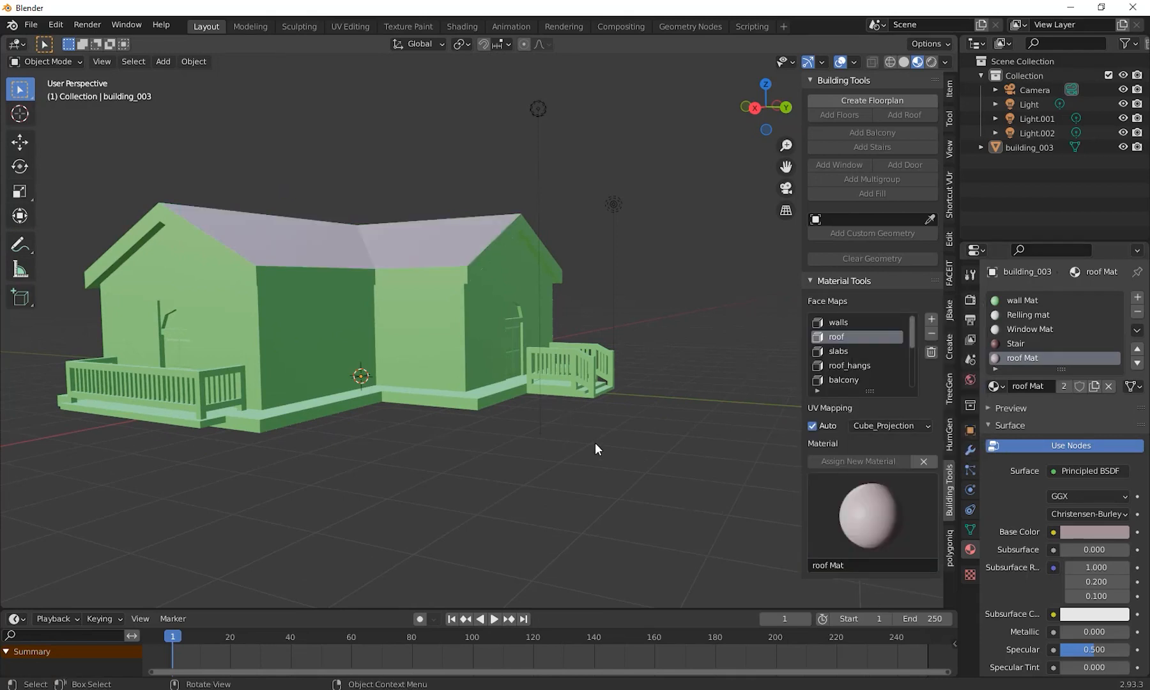
Assign wall Mat to the walls face map
middle_drag(595, 442, 378, 248)
middle_drag(448, 308, 569, 330)
scroll(569, 411, up, 3)
middle_drag(568, 391, 552, 394)
scroll(552, 394, down, 1)
shift+middle_drag(531, 248, 527, 267)
middle_drag(530, 404, 526, 354)
click(839, 322)
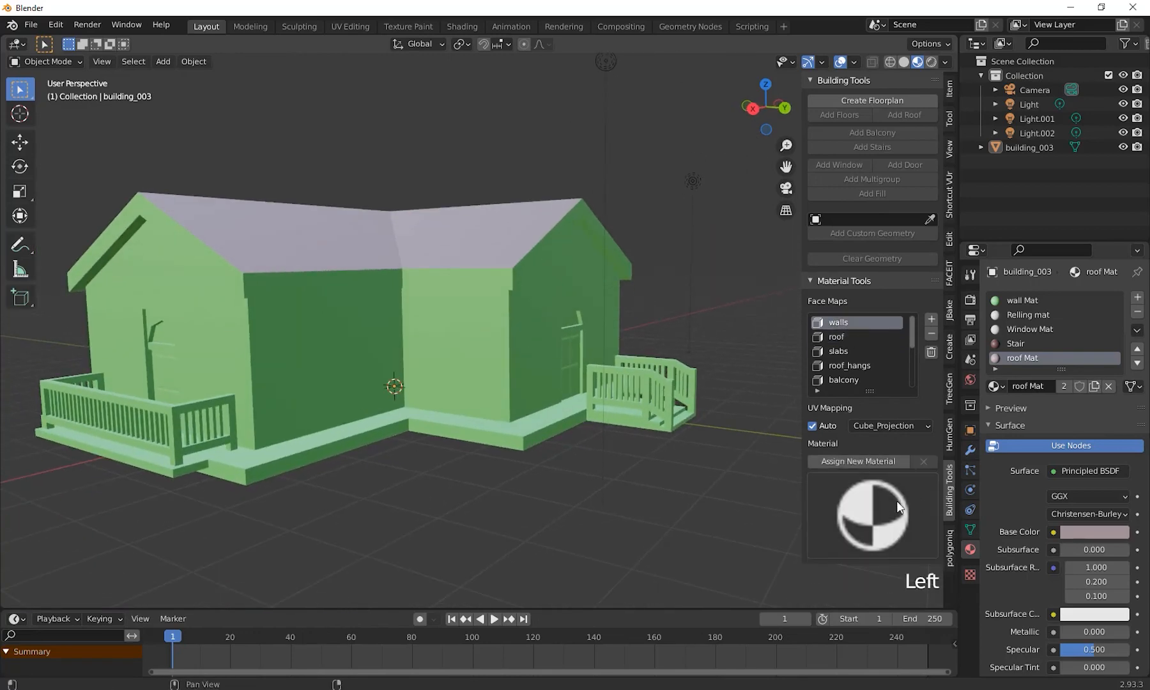
click(875, 508)
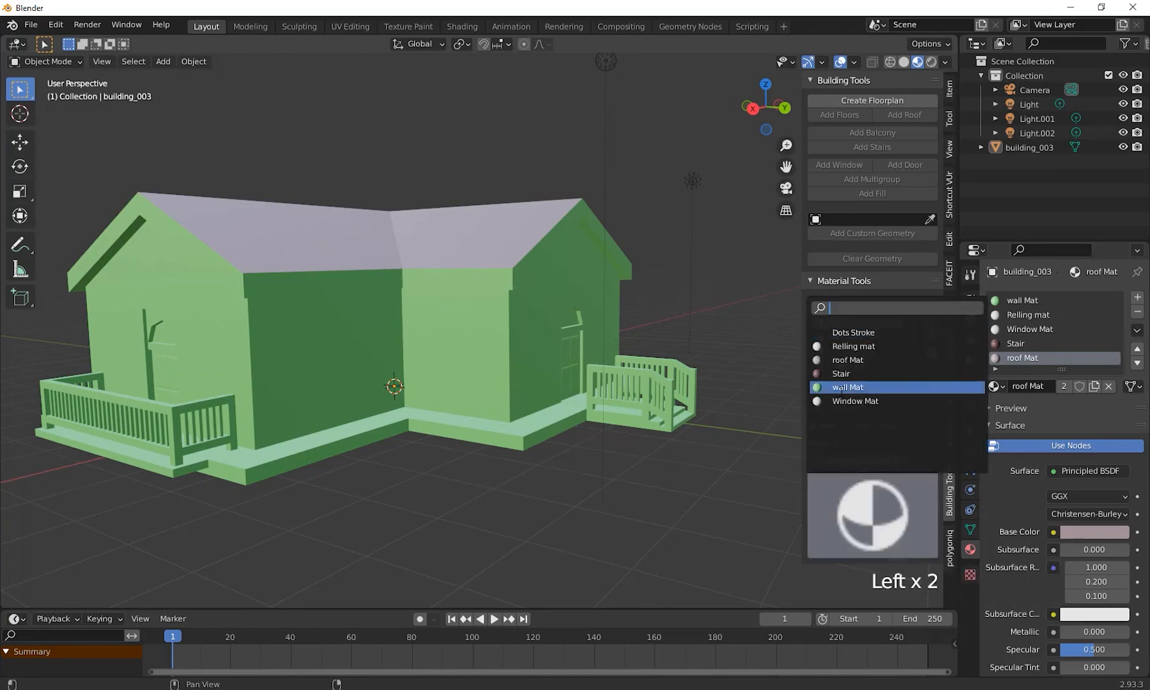
click(840, 387)
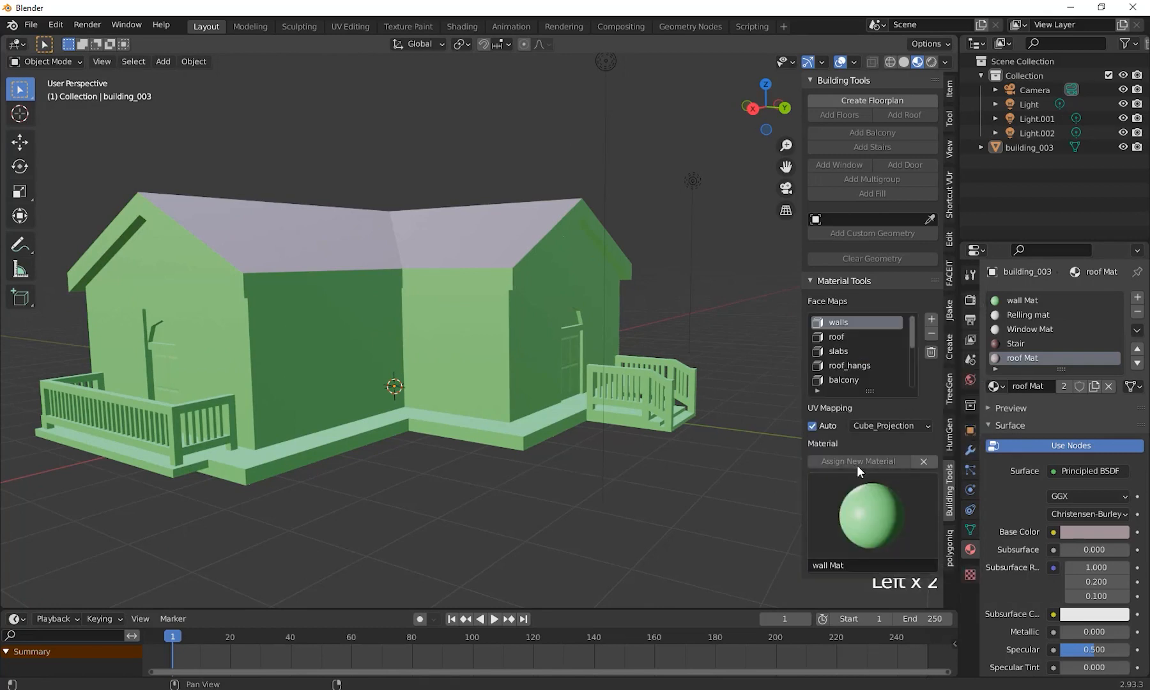
Clear the material of the walls face map and reassign wall Mat to it
click(922, 461)
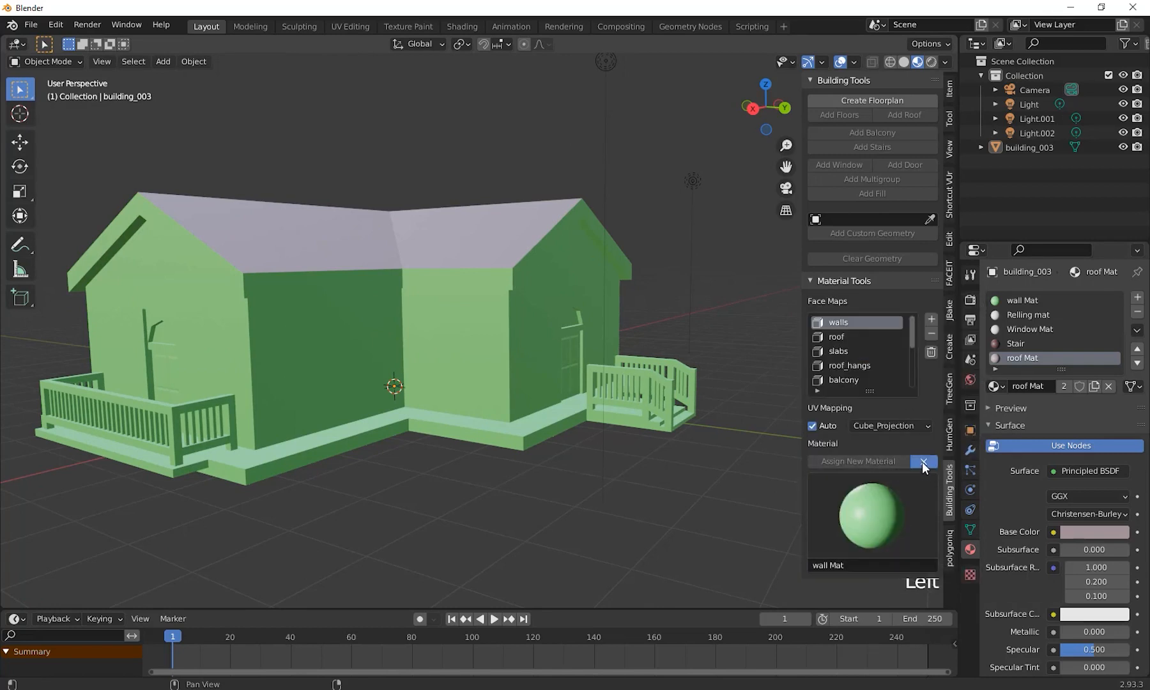
click(866, 507)
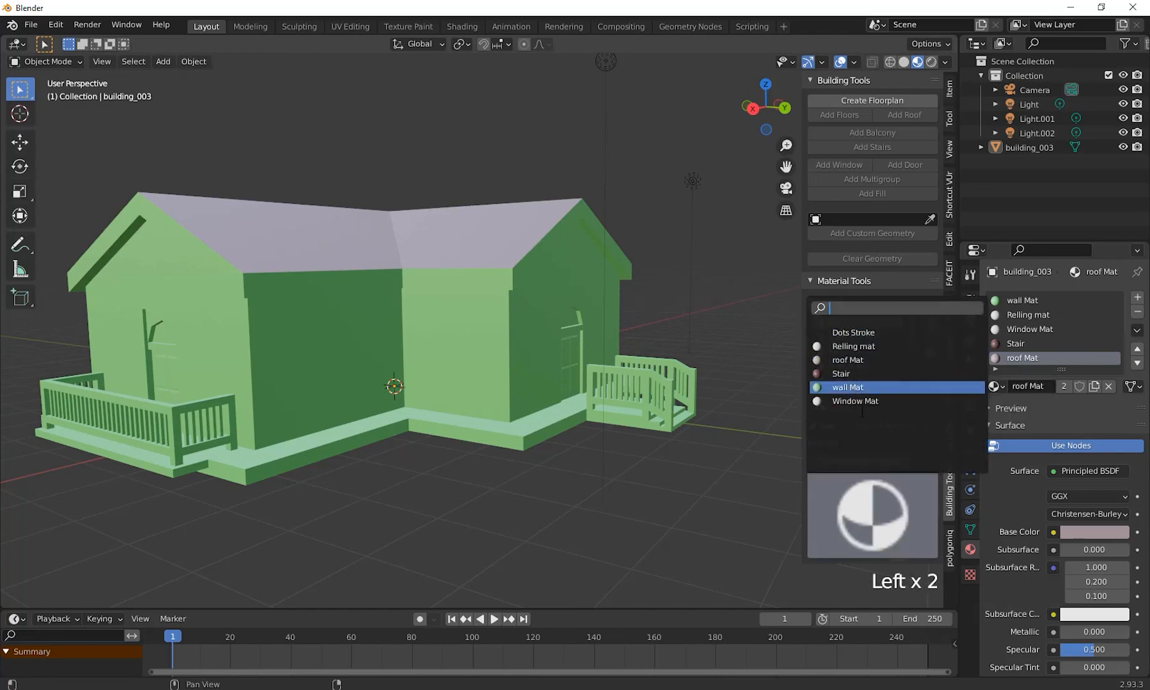
click(855, 387)
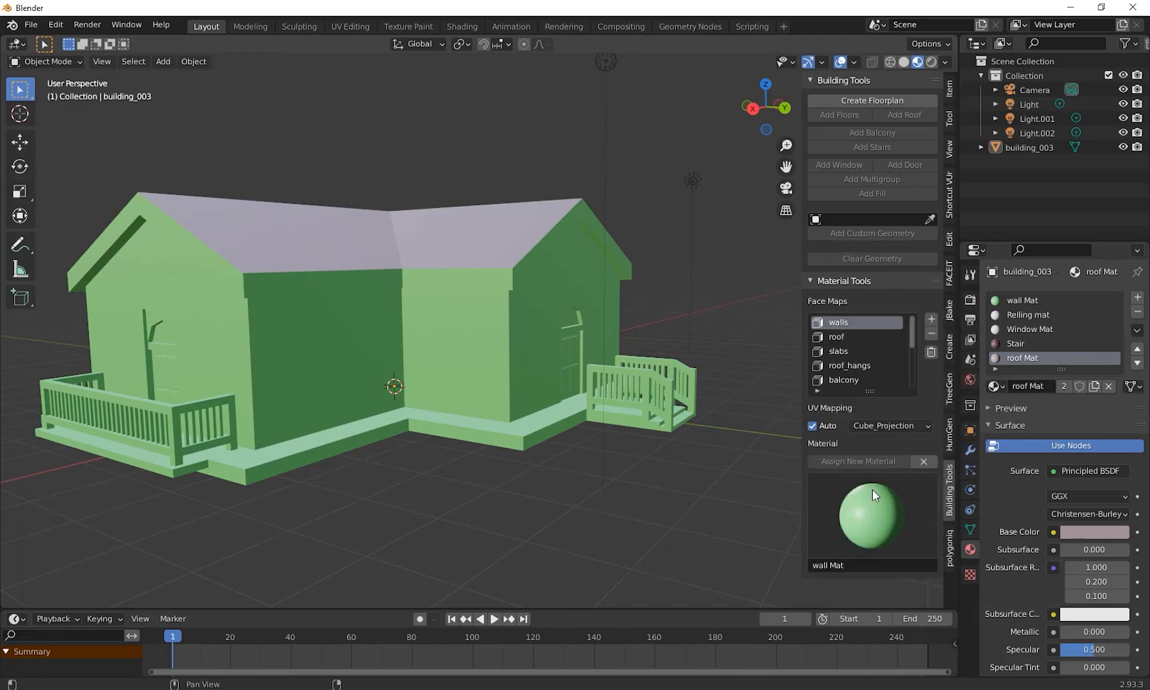
Try roof Mat on the balcony face map and remove it again
middle_drag(448, 320, 429, 319)
shift+middle_drag(429, 320, 448, 288)
click(845, 379)
click(882, 521)
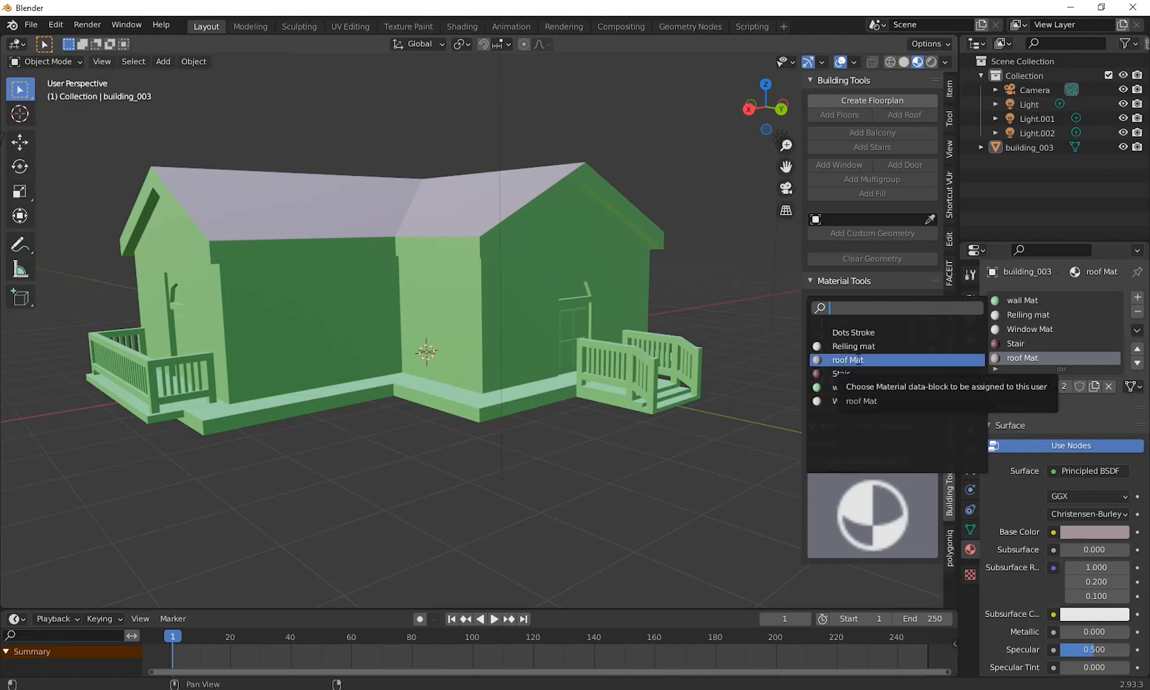
click(857, 360)
click(924, 461)
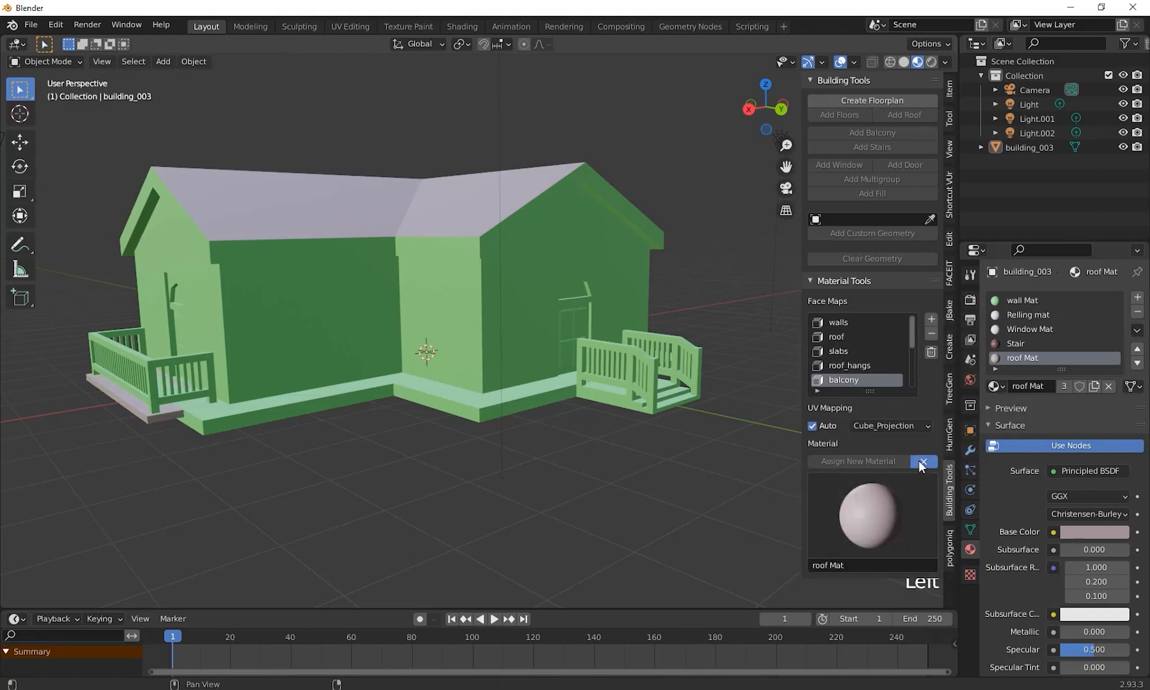
Assign Window Mat to the balcony face map and set its UV mapping method to Unwrap
click(874, 520)
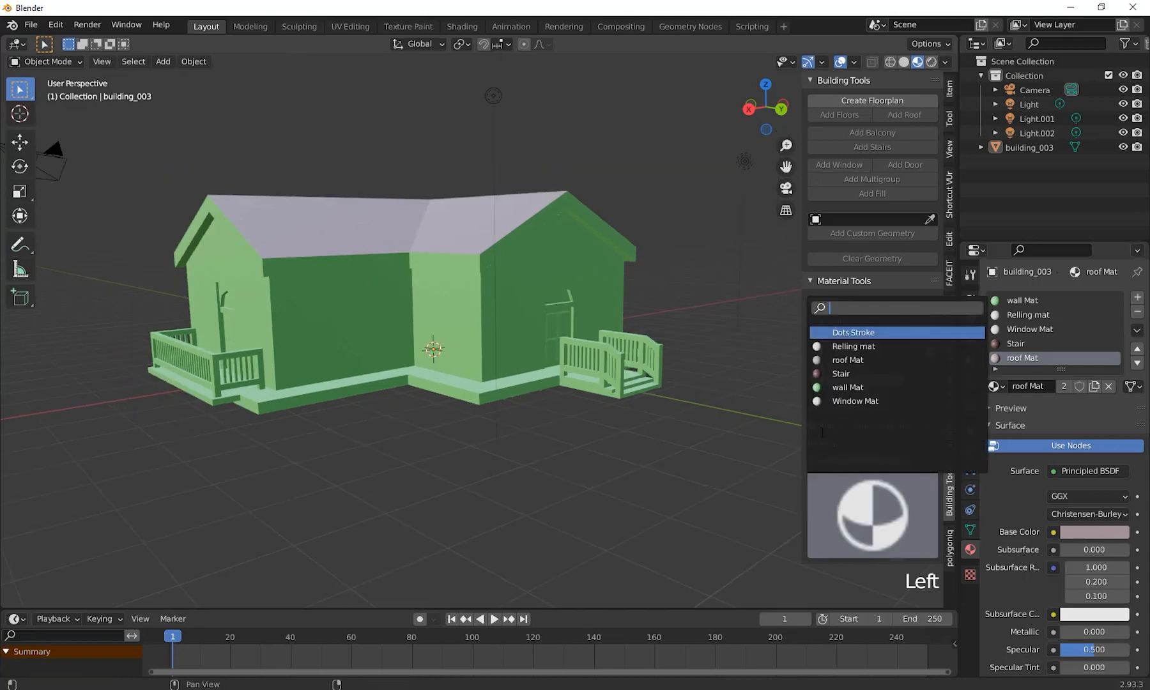
click(842, 400)
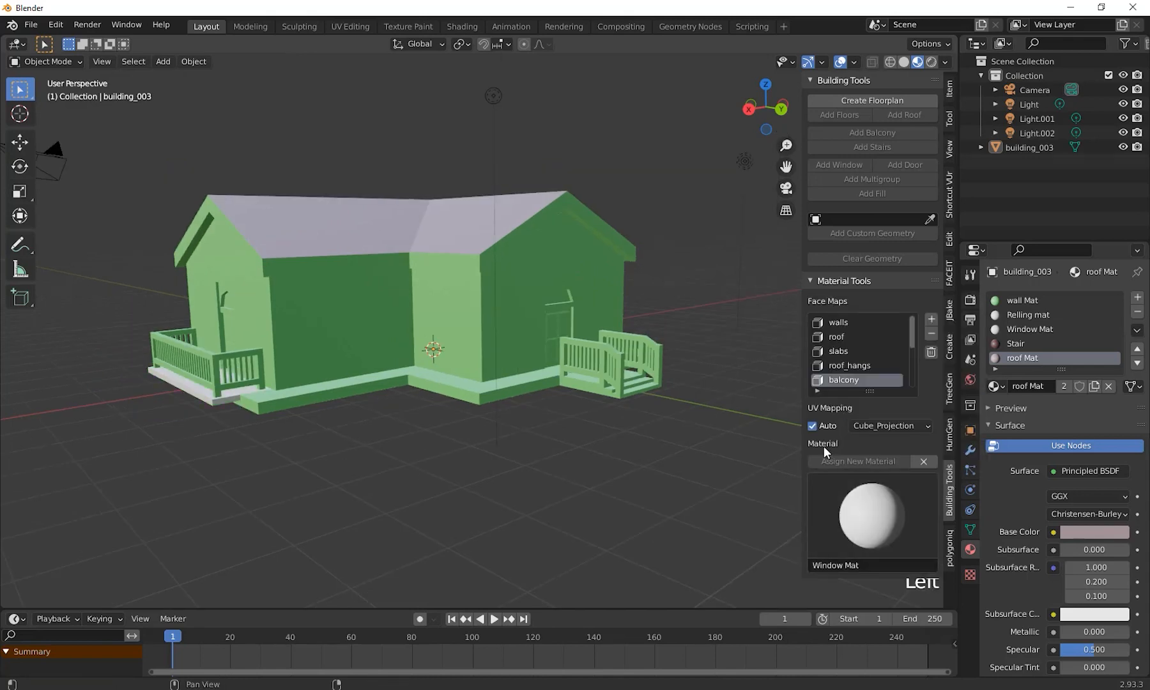
click(888, 423)
click(886, 442)
Assign Window Mat to the railing_rails face map
middle_drag(619, 449, 671, 483)
scroll(362, 404, down, 2)
middle_drag(447, 443, 505, 468)
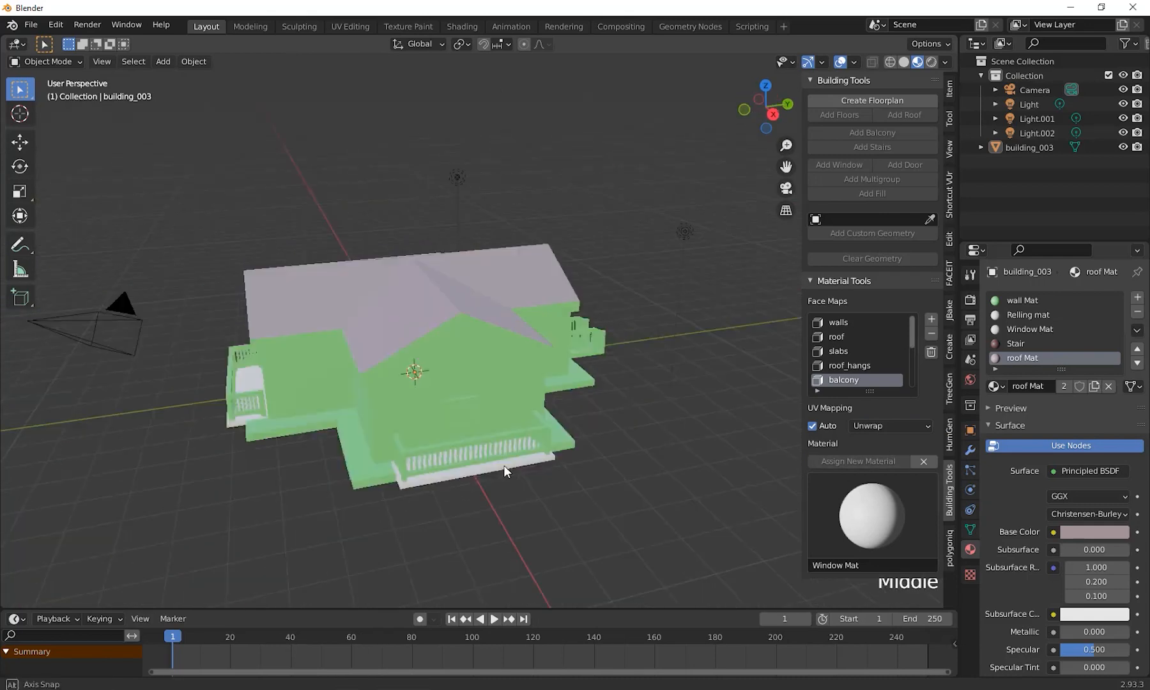
scroll(505, 492, up, 2)
mouse_move(505, 514)
middle_down()
mouse_move(537, 513)
mouse_move(557, 534)
mouse_move(509, 532)
middle_up()
scroll(548, 530, up, 2)
scroll(856, 347, down, 4)
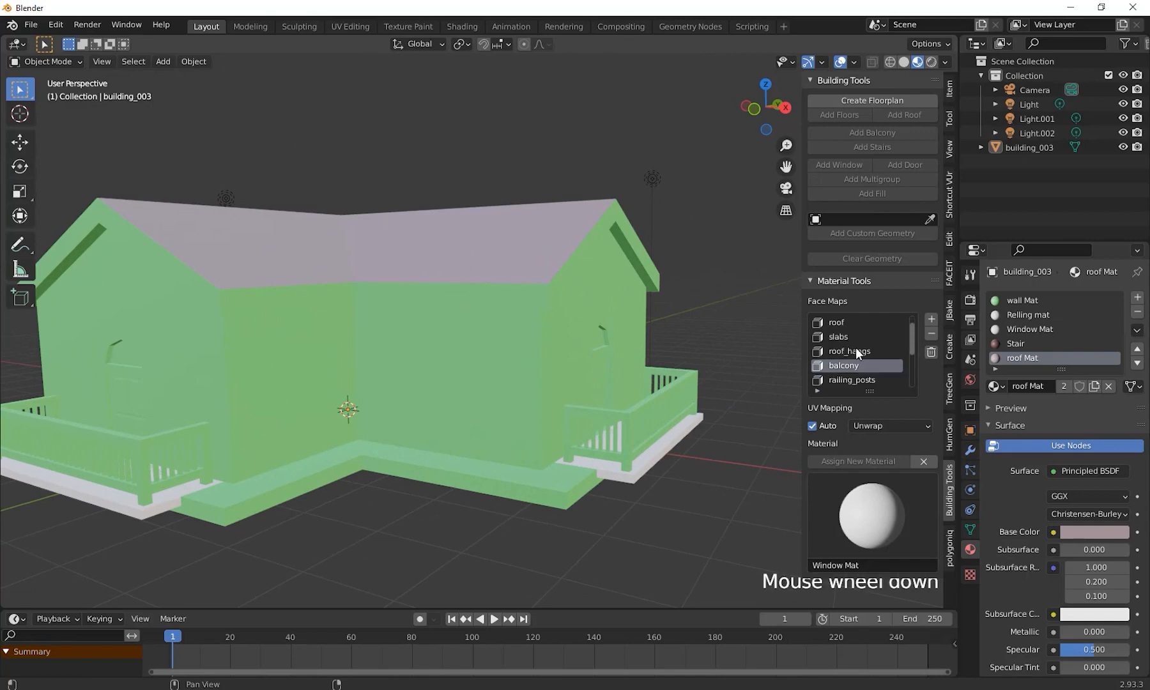
click(864, 352)
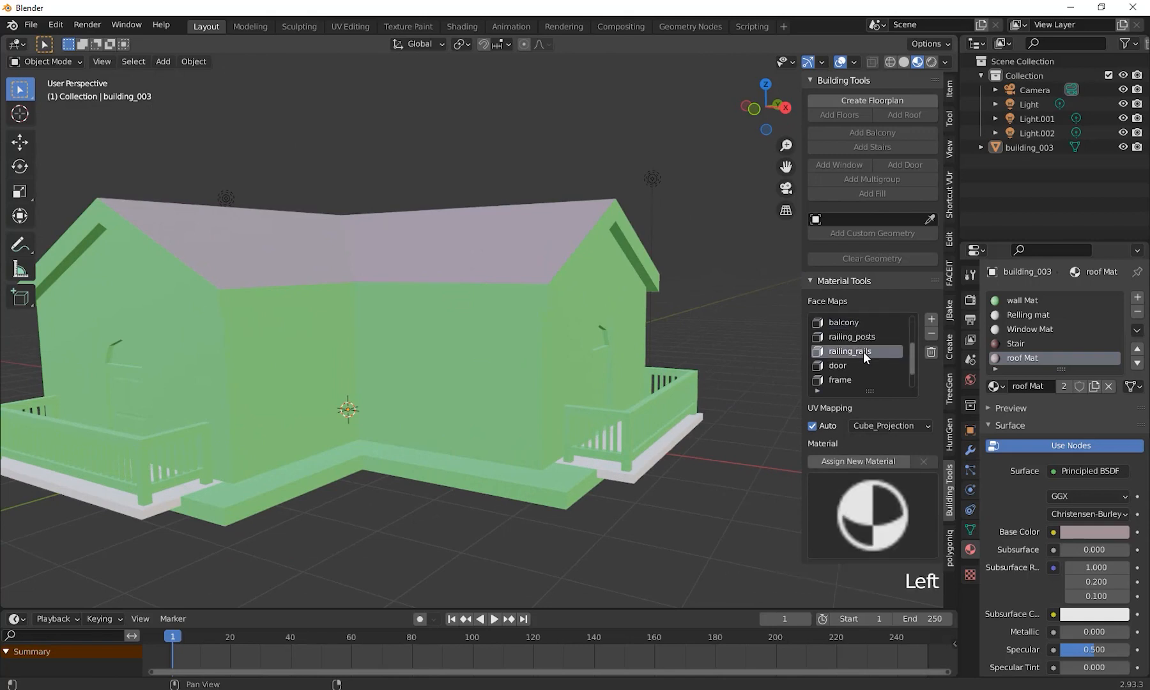
click(881, 500)
click(855, 400)
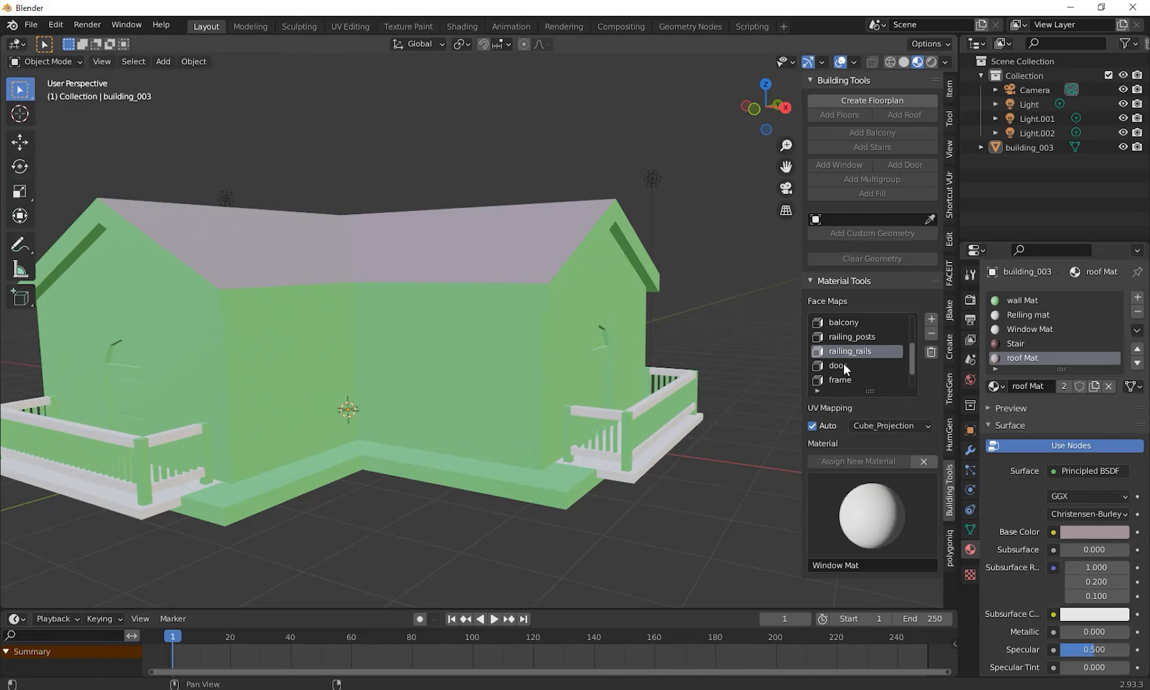
Assign the Stair material to the door face map
click(845, 367)
click(913, 483)
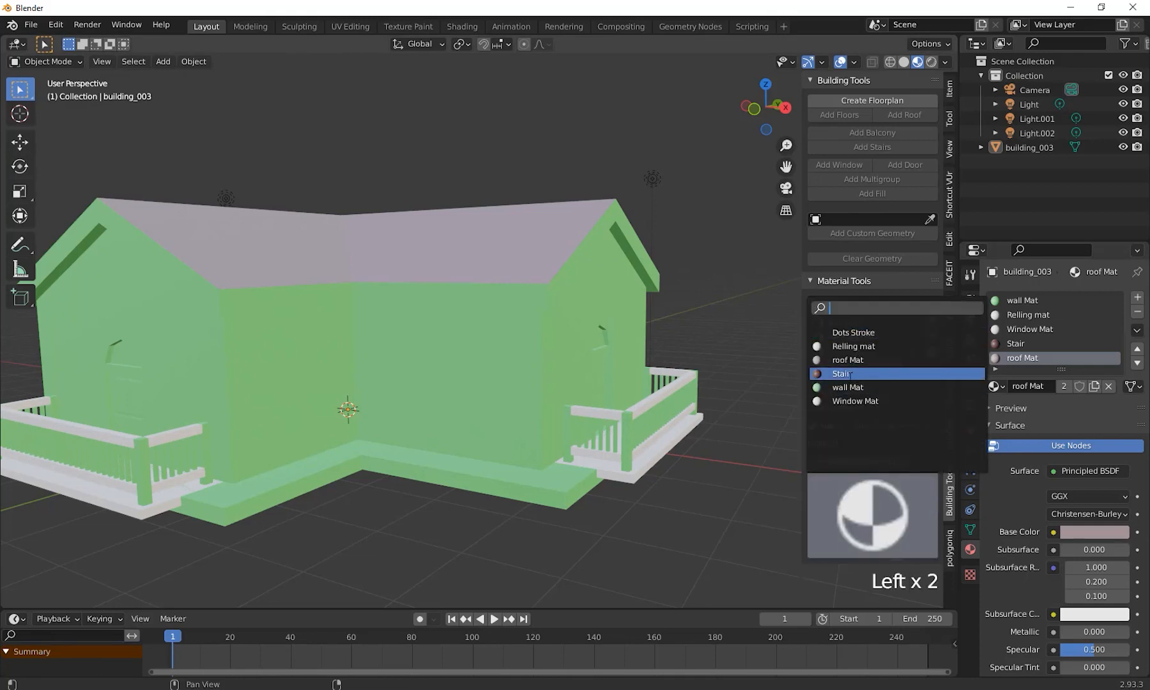
click(850, 375)
Assign the Stair material to the frame face map
middle_drag(479, 425, 267, 354)
middle_drag(574, 458, 673, 495)
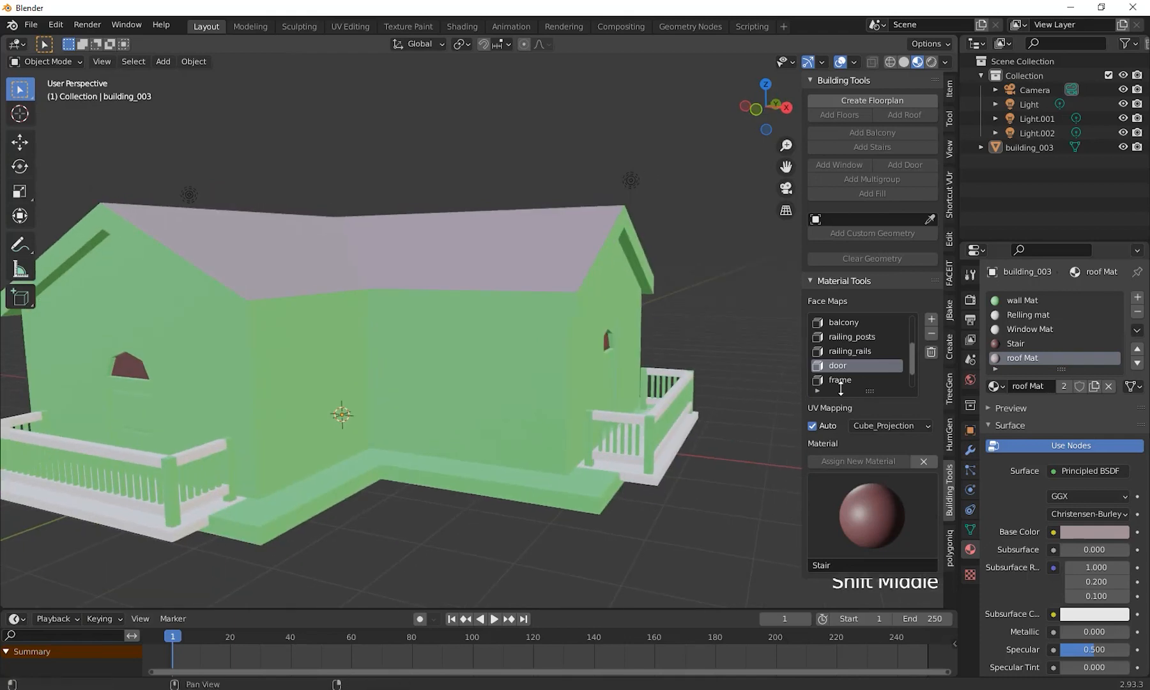
click(841, 381)
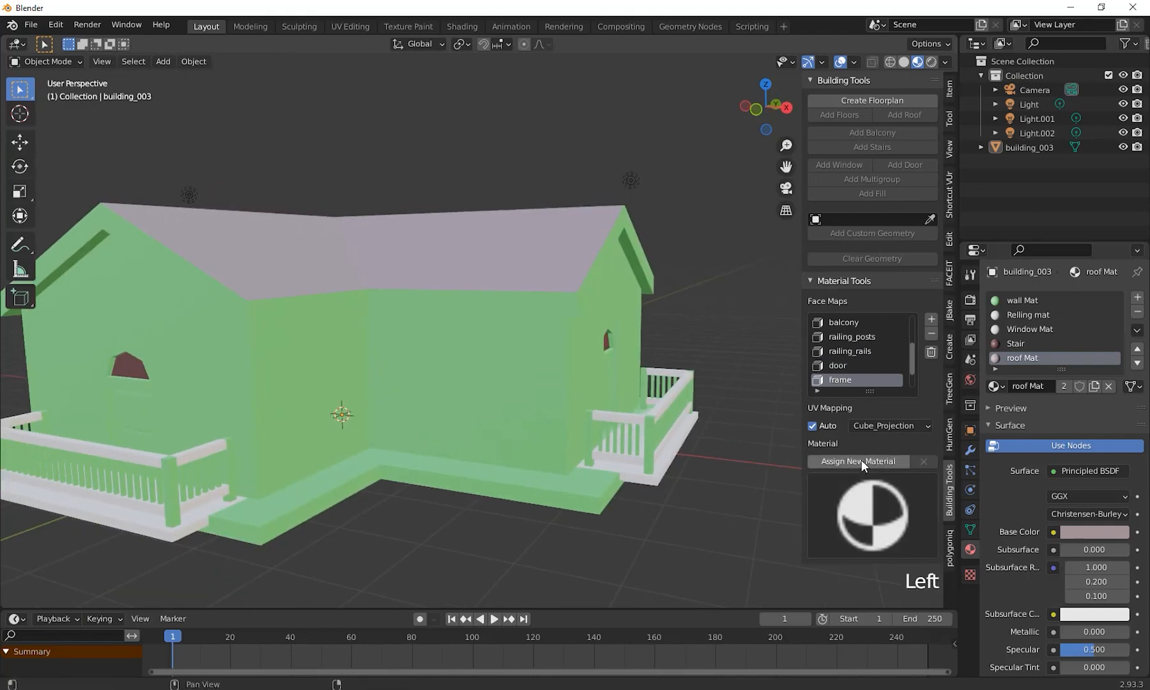
click(863, 518)
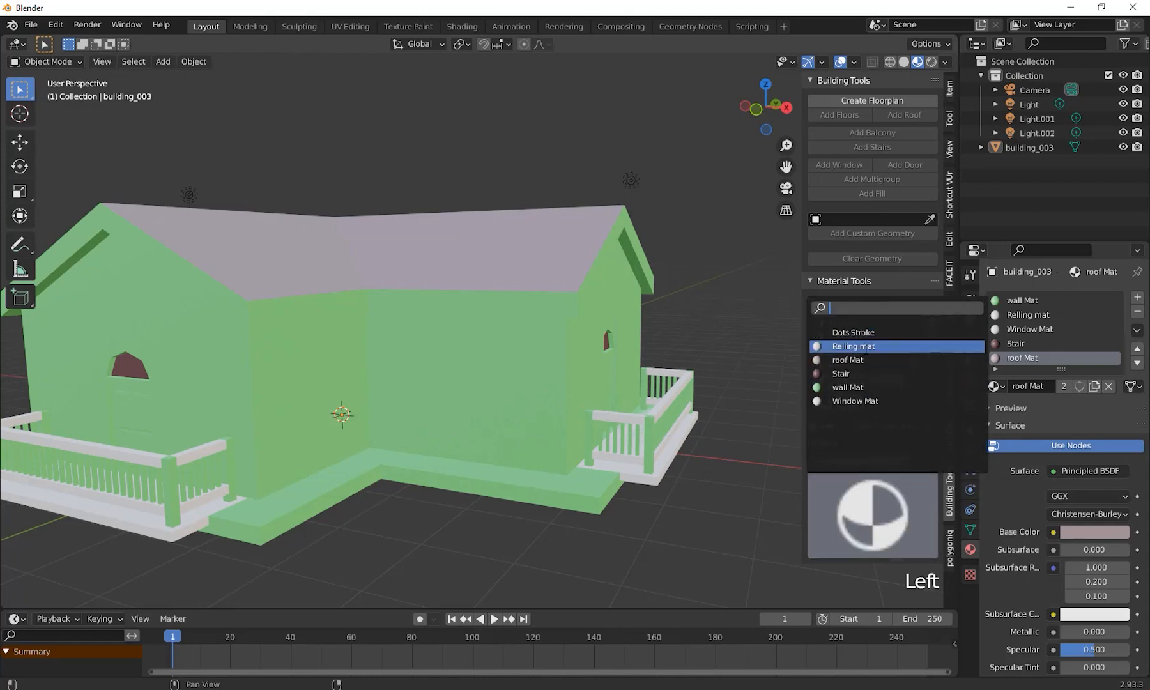
click(843, 373)
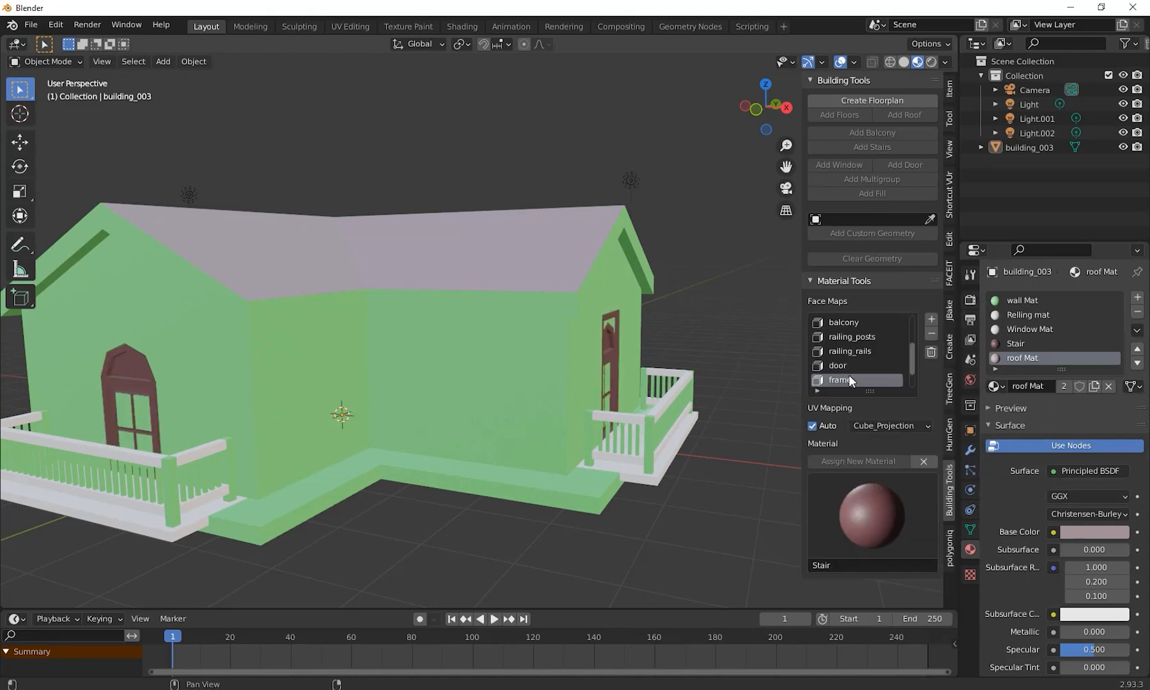
Assign the Stair material to the slabs face map
middle_drag(600, 441, 492, 513)
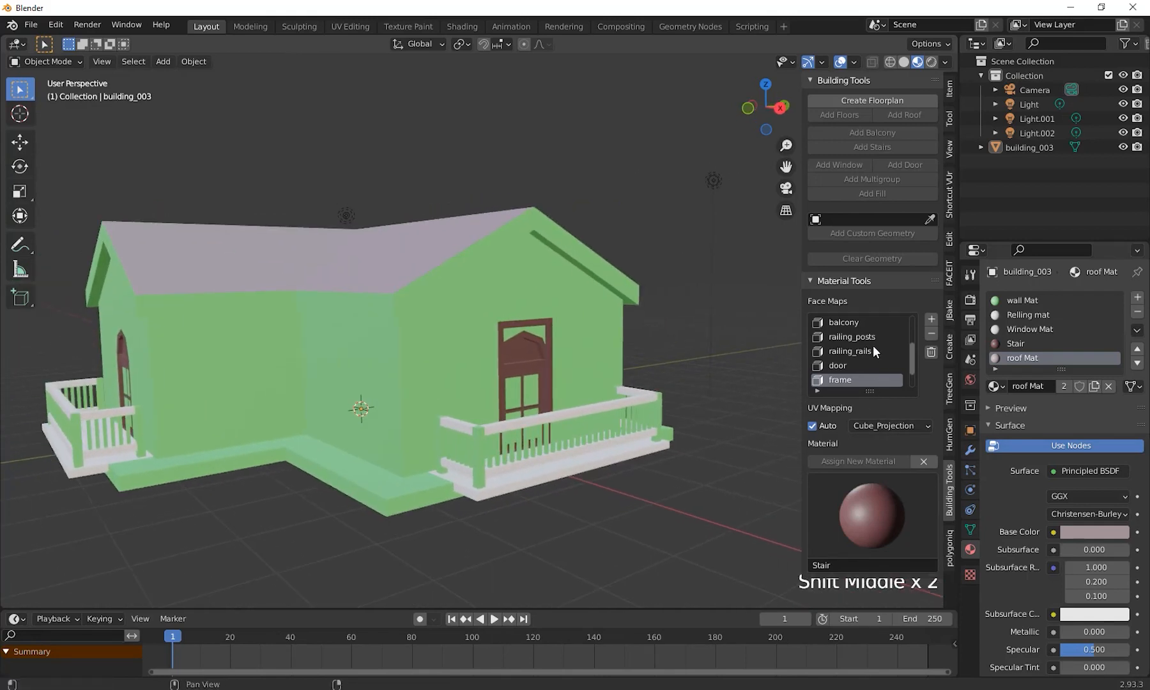
scroll(873, 379, up, 1)
scroll(873, 380, up, 3)
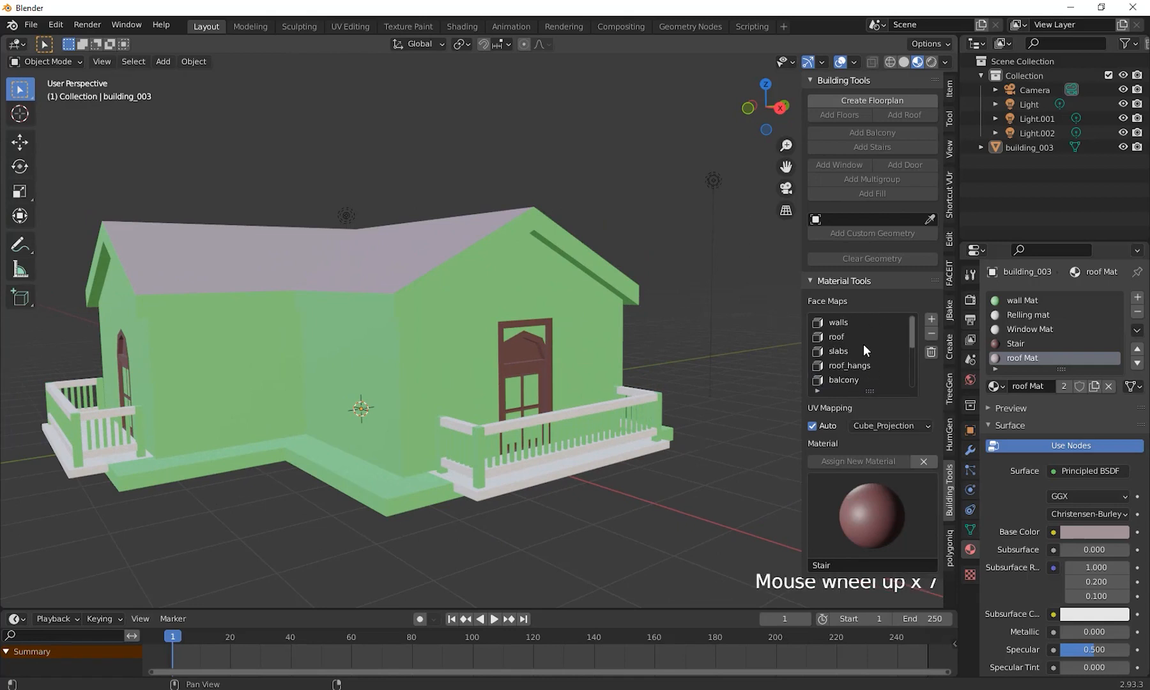
click(846, 356)
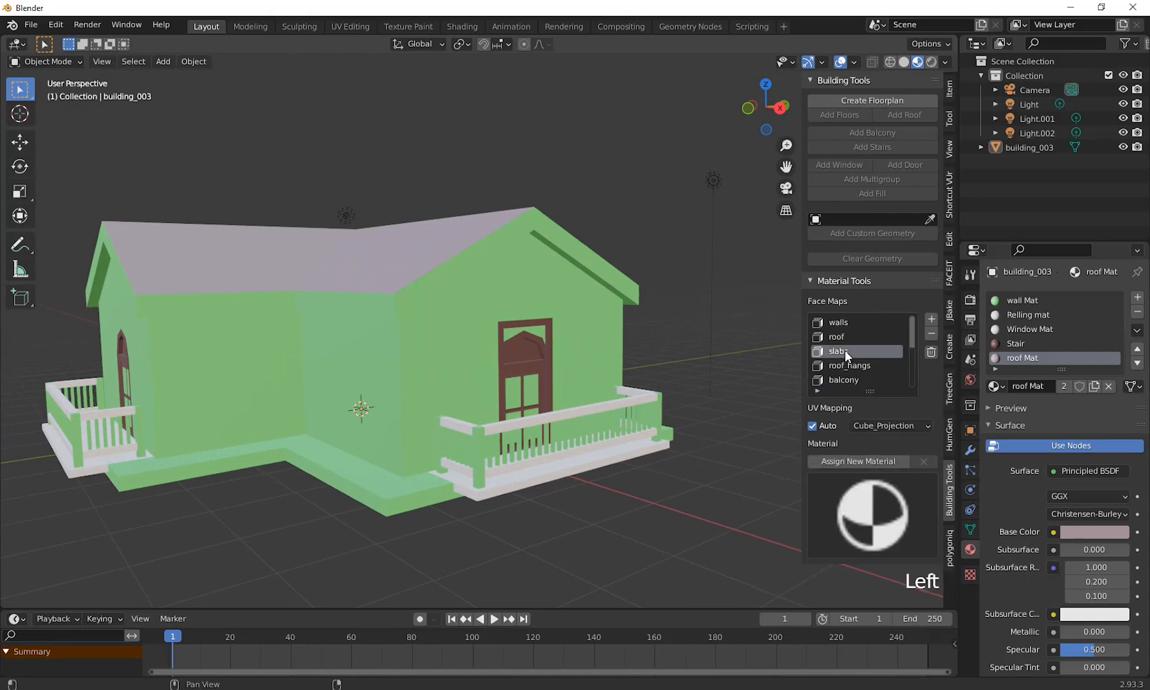
scroll(585, 451, down, 1)
middle_drag(571, 446, 608, 425)
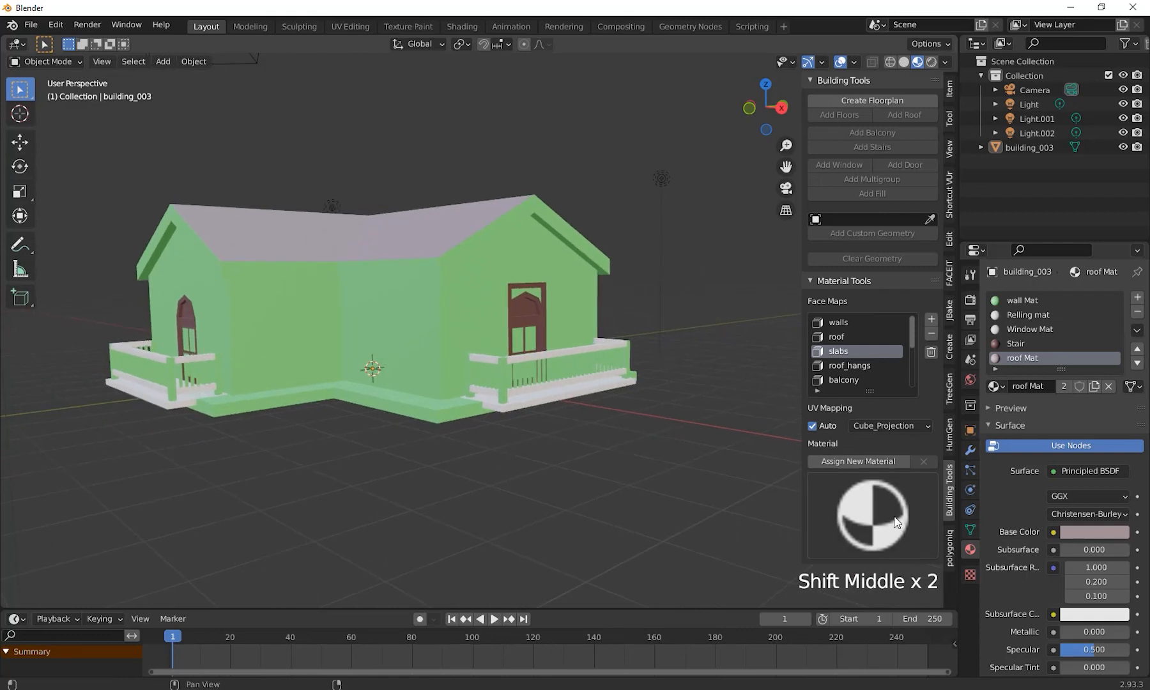
click(873, 512)
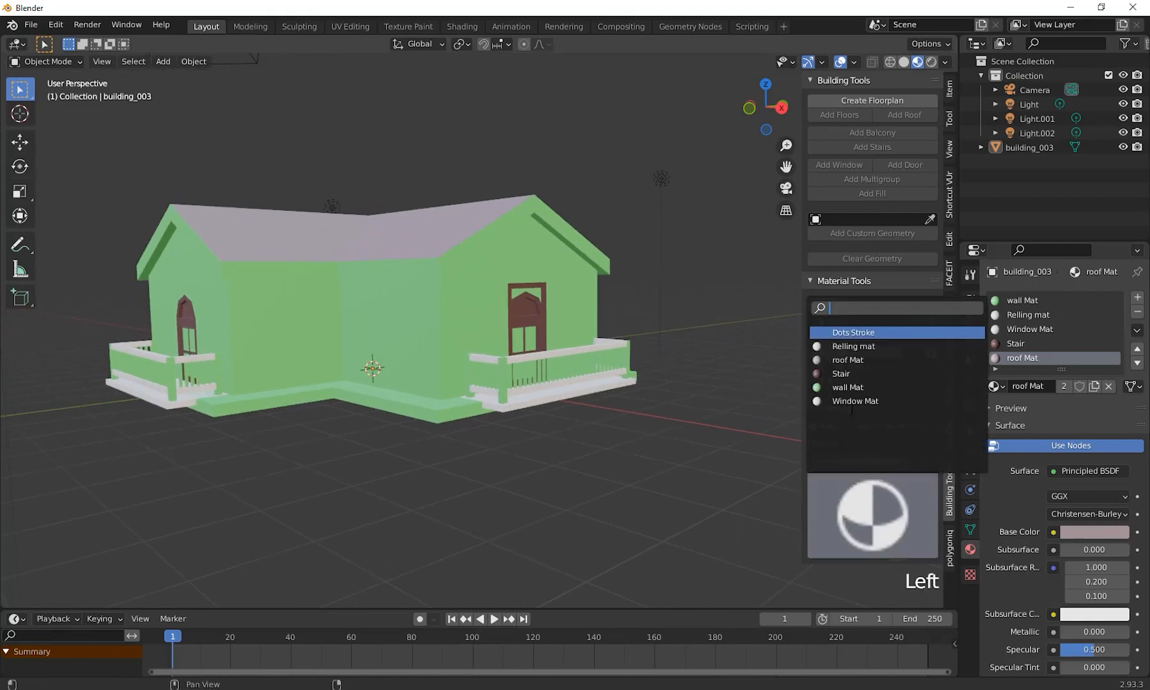
click(841, 373)
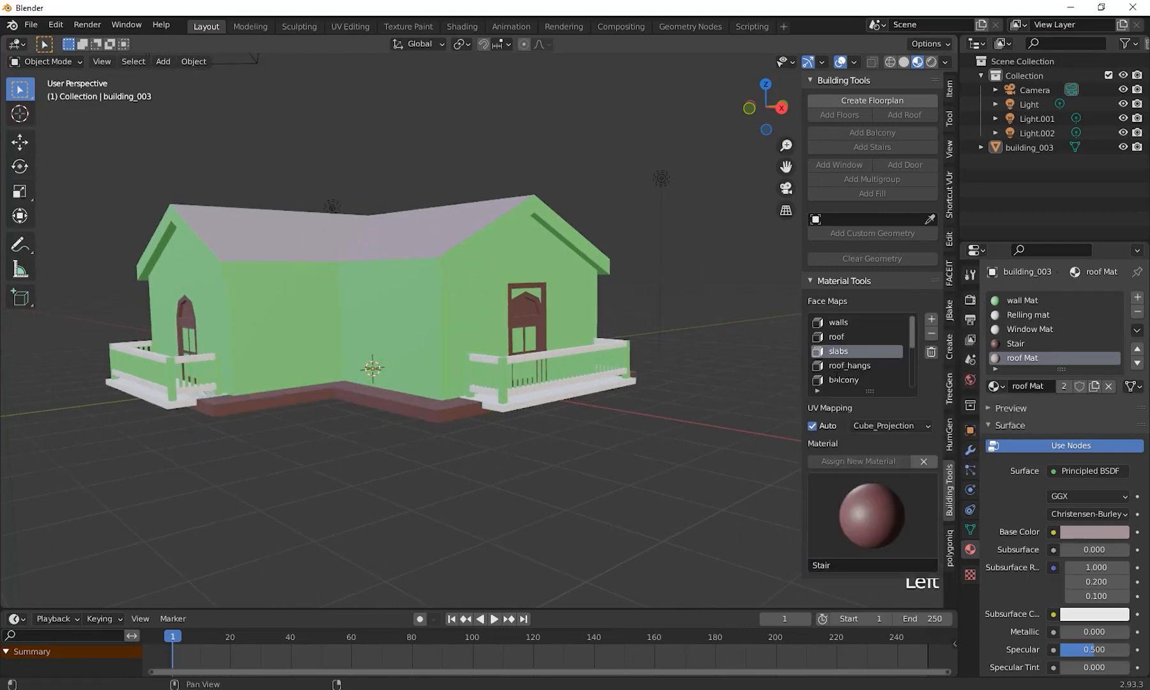
Assign the Stair material to the railing_posts face map
middle_drag(486, 473, 521, 478)
middle_drag(169, 386, 275, 403)
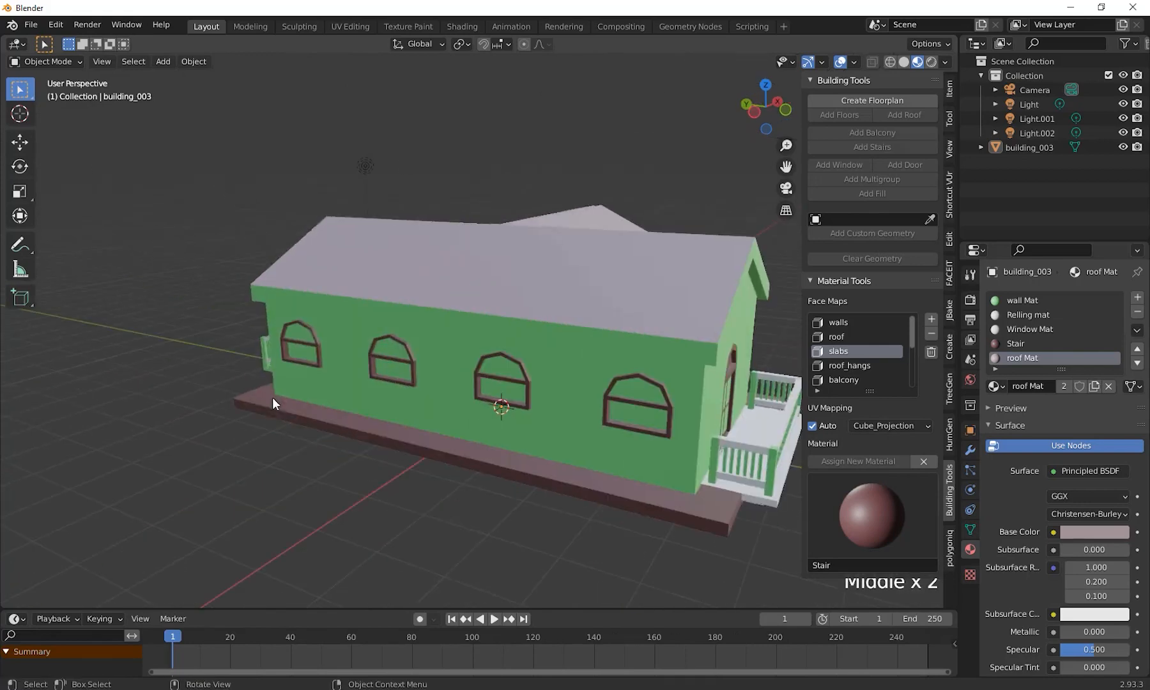
scroll(511, 530, down, 2)
shift+middle_drag(524, 536, 549, 559)
middle_drag(553, 558, 579, 536)
scroll(579, 538, up, 2)
shift+middle_drag(579, 539, 543, 434)
scroll(502, 540, up, 1)
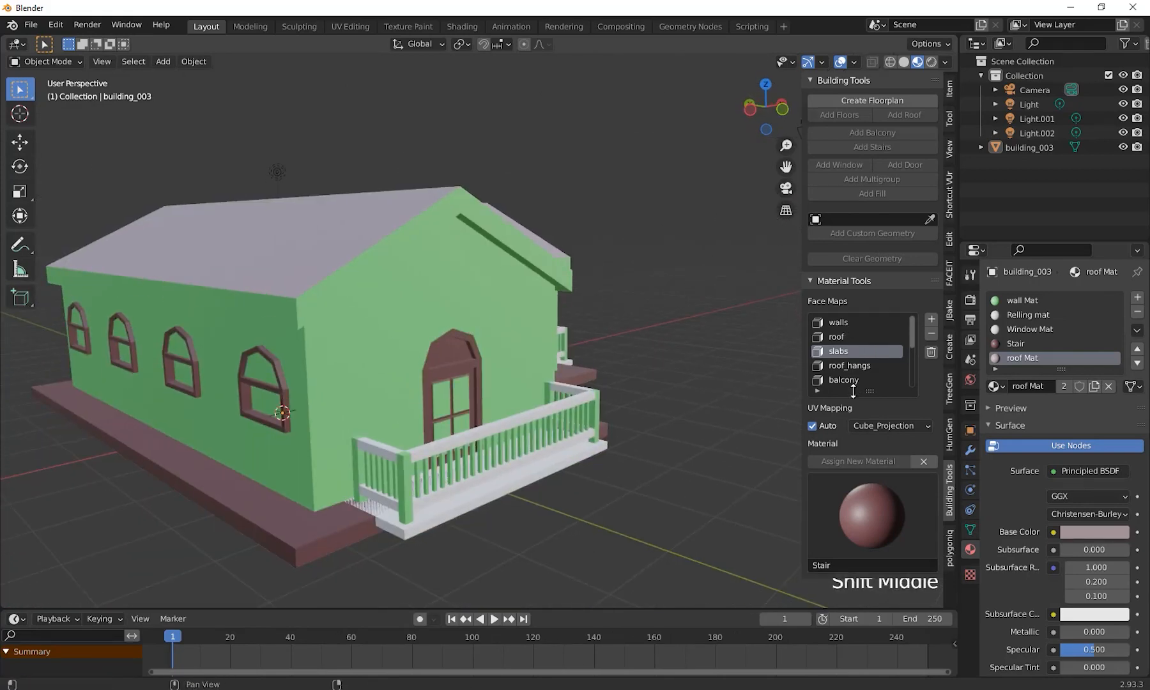
scroll(861, 381, down, 4)
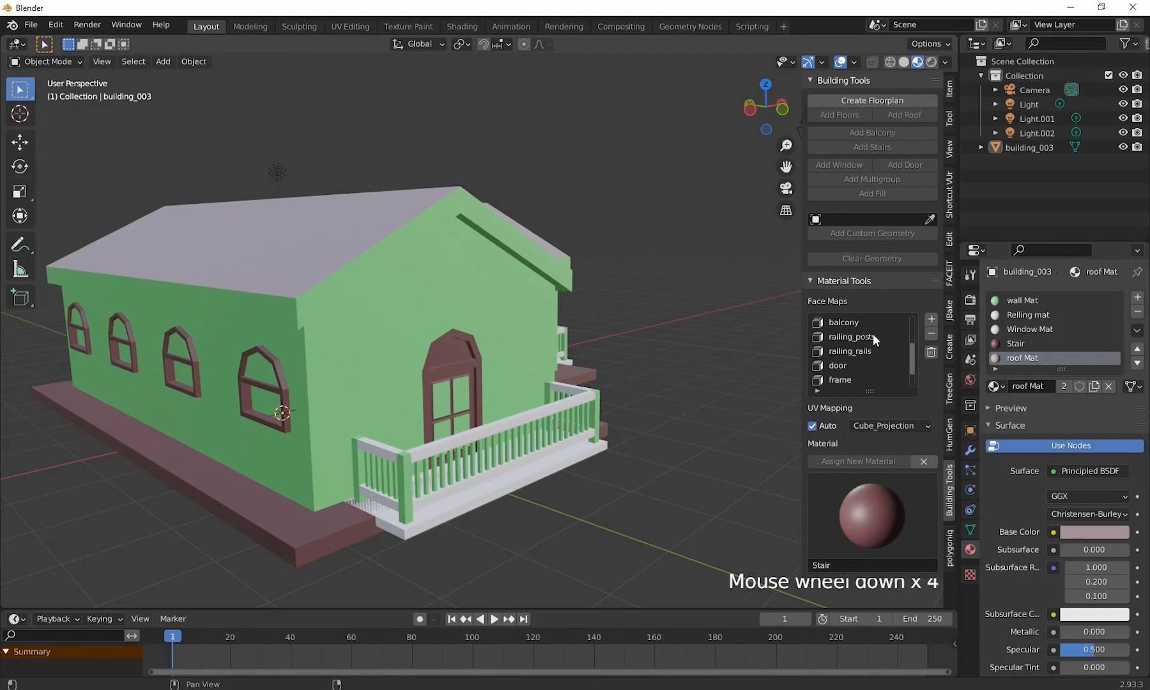
click(873, 344)
click(868, 499)
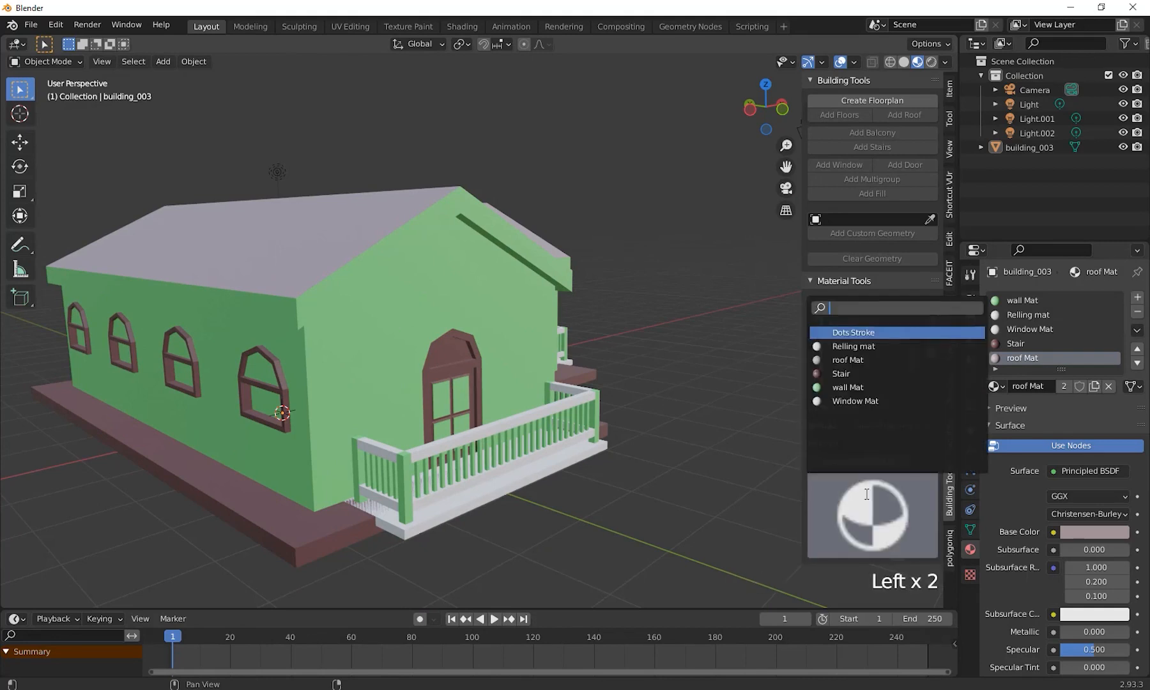
click(844, 374)
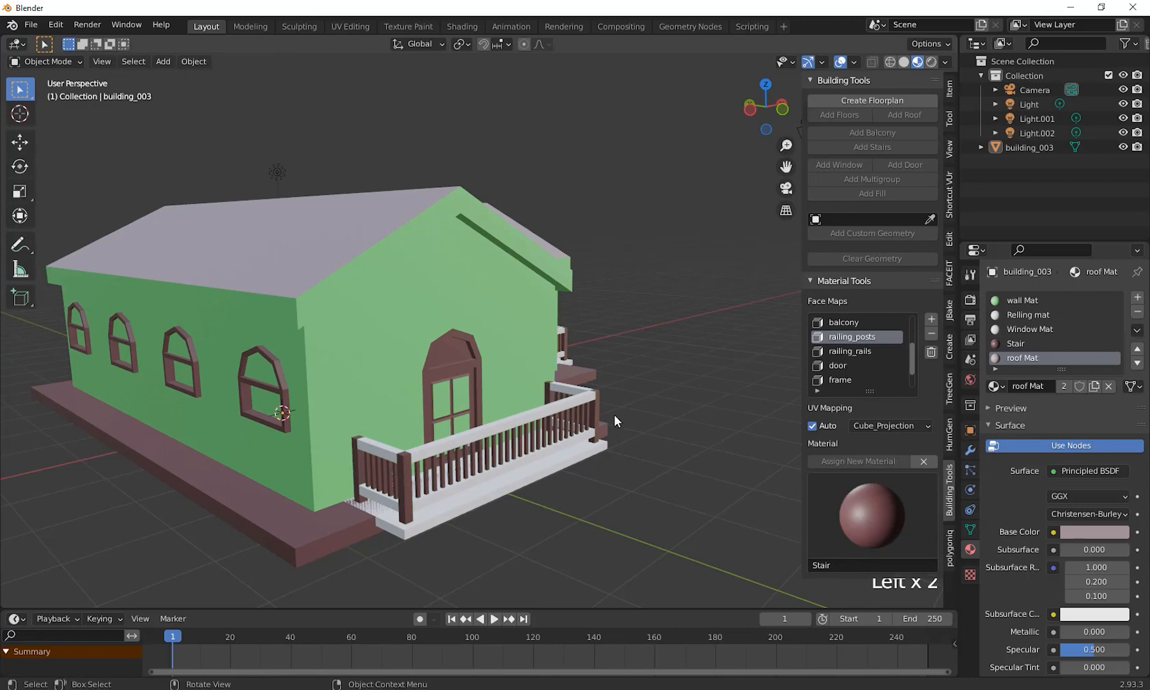
Select the building and examine its assigned materials from several sides
middle_drag(614, 415, 467, 537)
scroll(546, 514, down, 2)
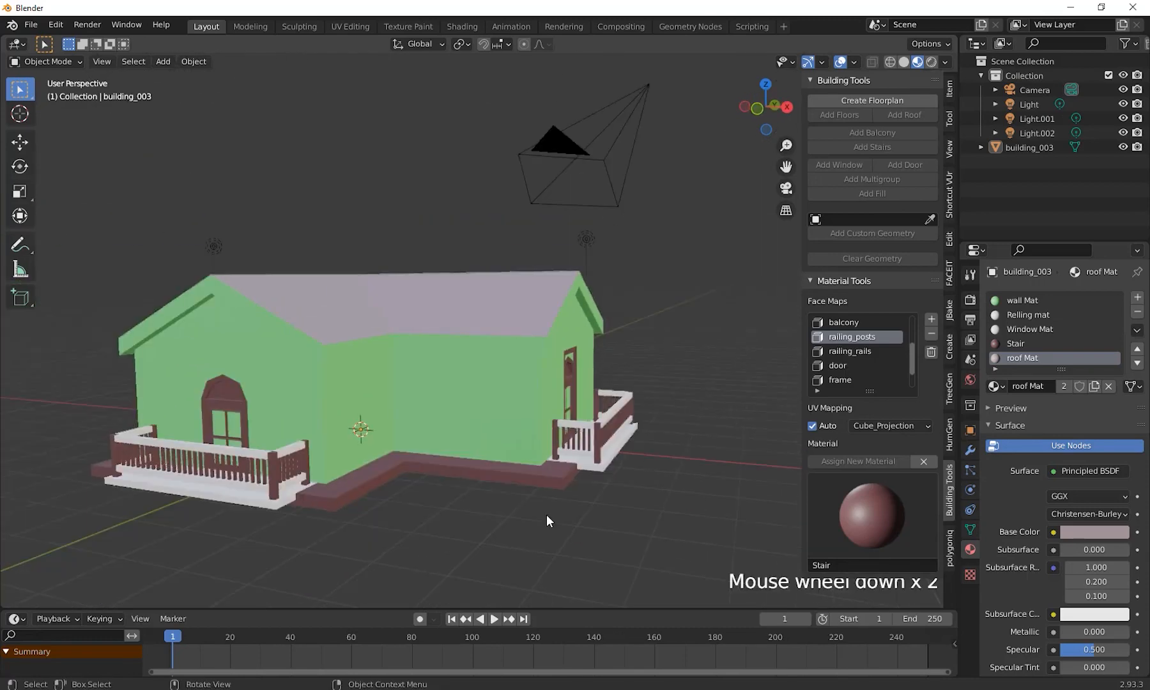
shift+middle_drag(546, 513, 486, 328)
click(518, 373)
scroll(514, 384, down, 2)
shift+middle_drag(511, 393, 532, 441)
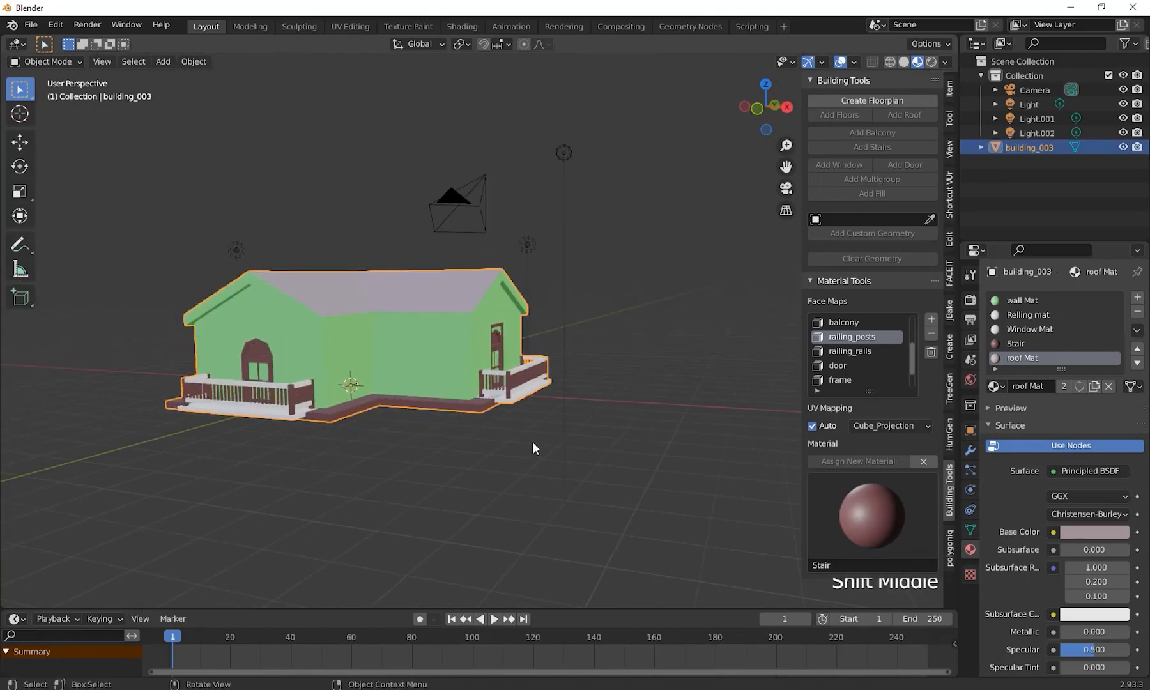
scroll(450, 432, up, 2)
middle_drag(451, 432, 483, 607)
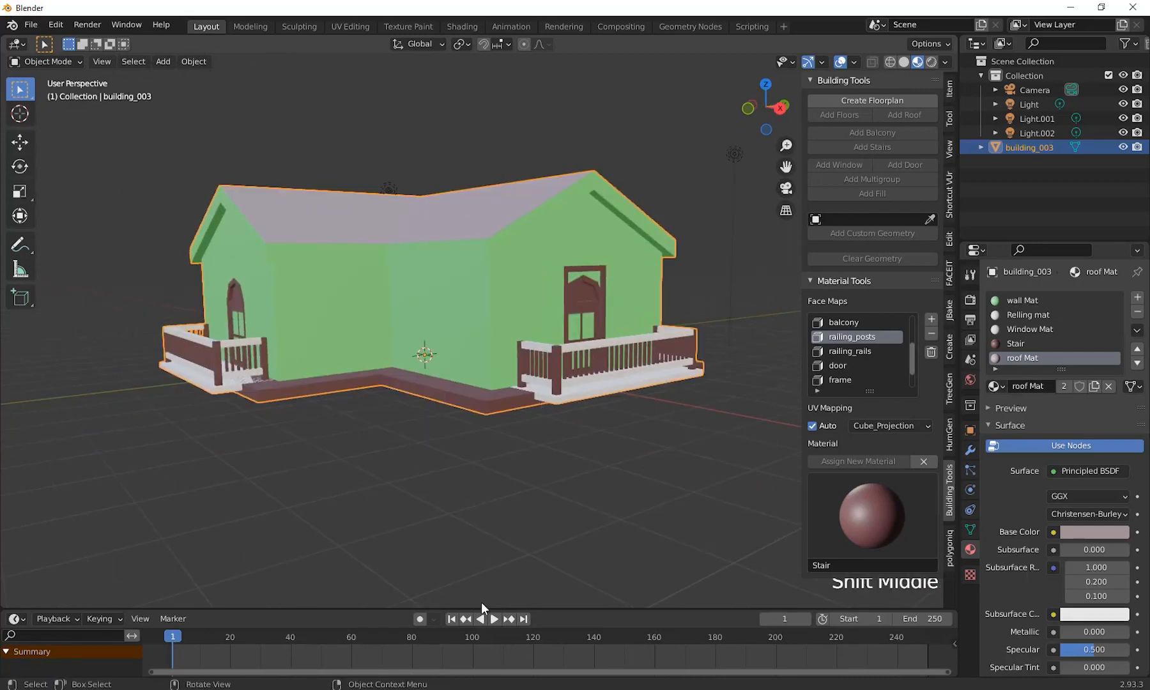
Enlarge the timeline area and switch it to the Shader Editor with wall Mat as the active material
drag(482, 608, 485, 426)
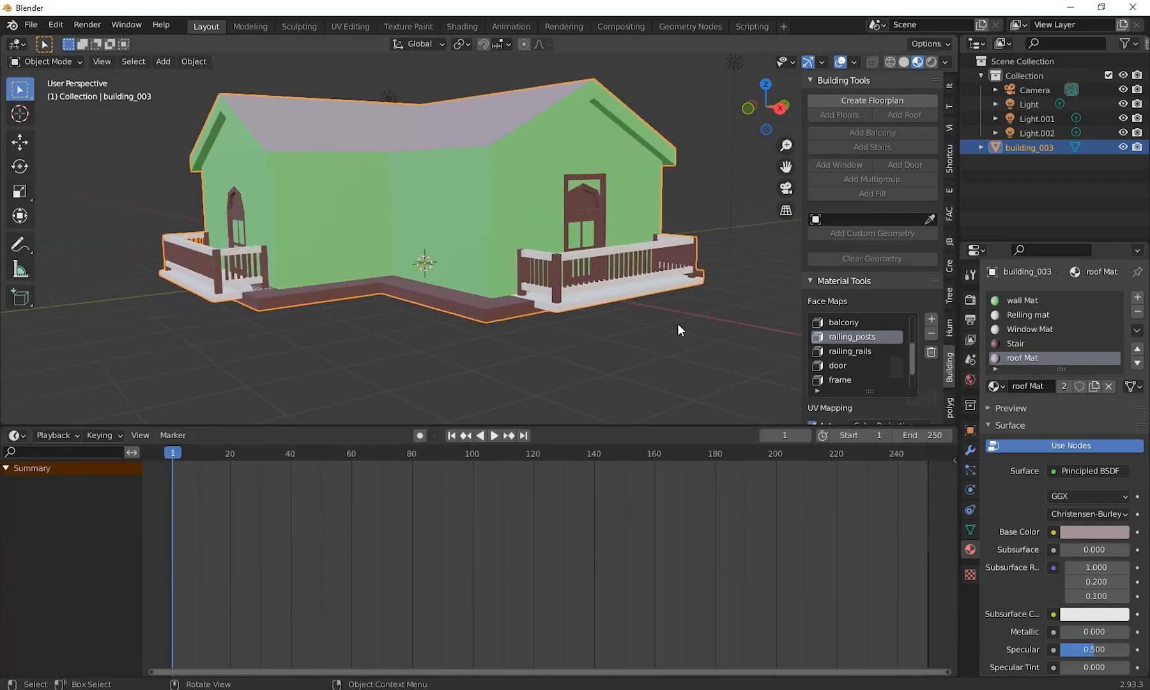
middle_drag(678, 330, 537, 384)
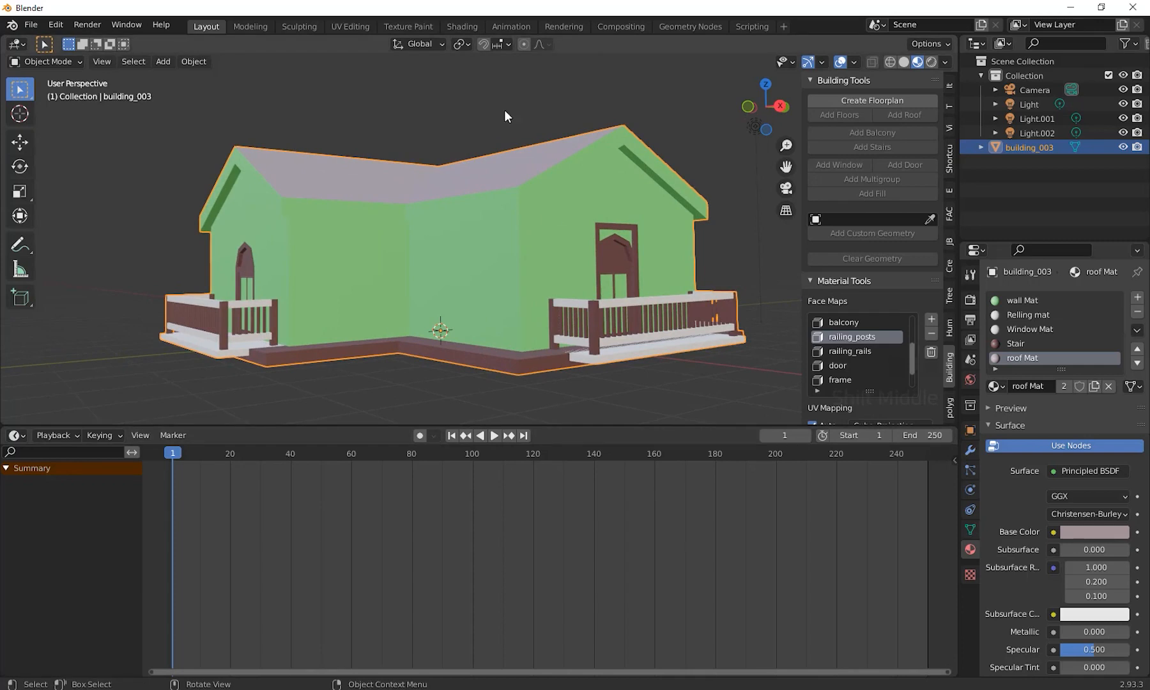
middle_drag(714, 271, 744, 336)
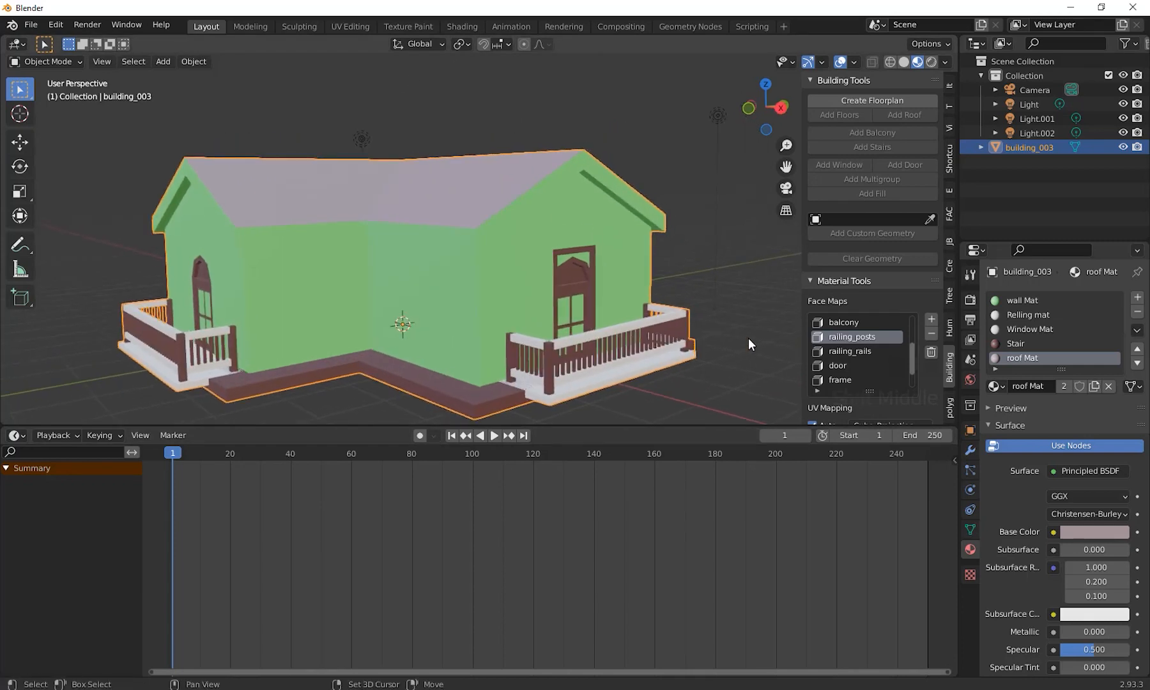
click(1020, 302)
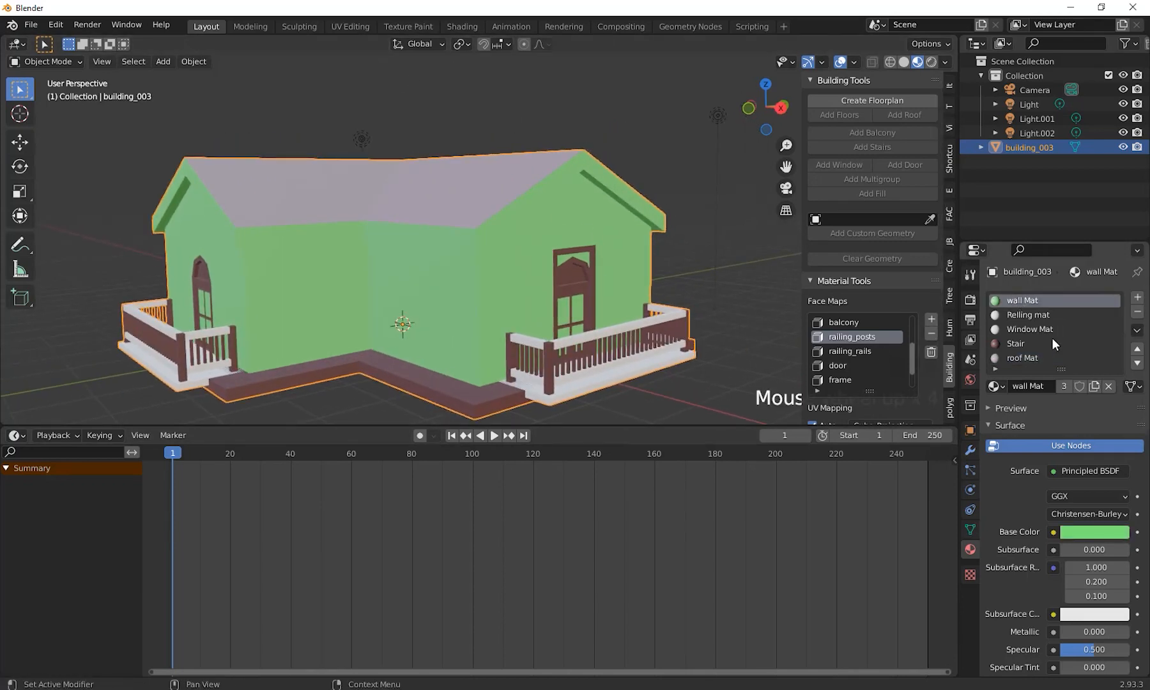
scroll(1027, 323, down, 5)
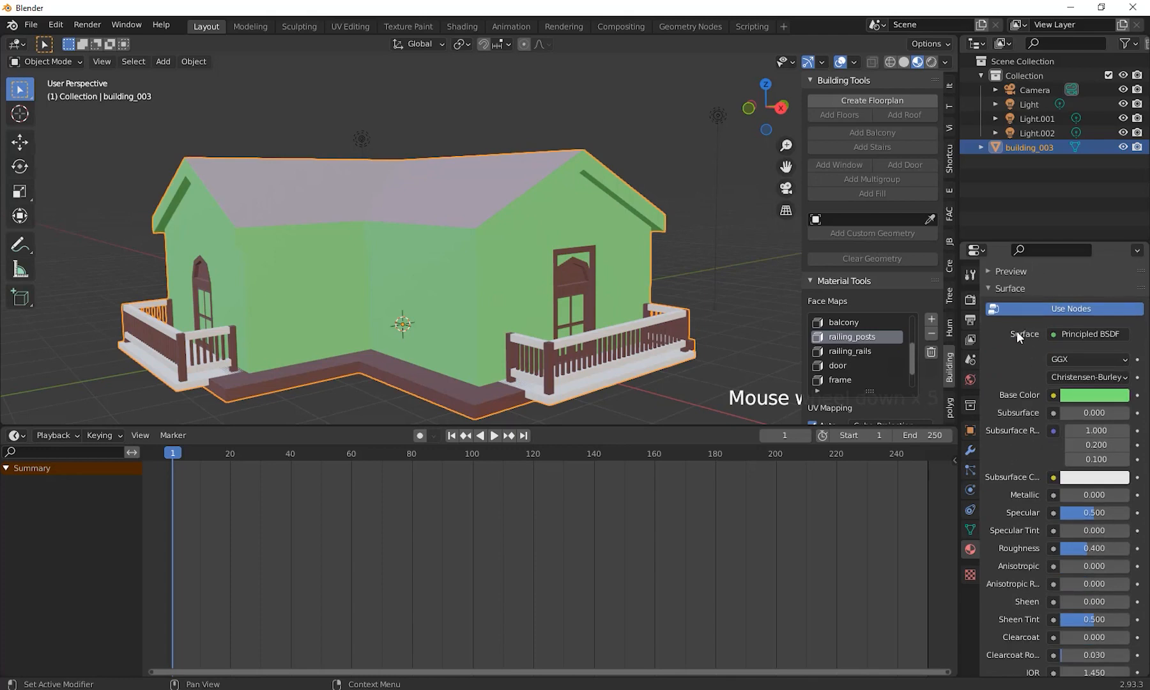
scroll(1018, 338, up, 3)
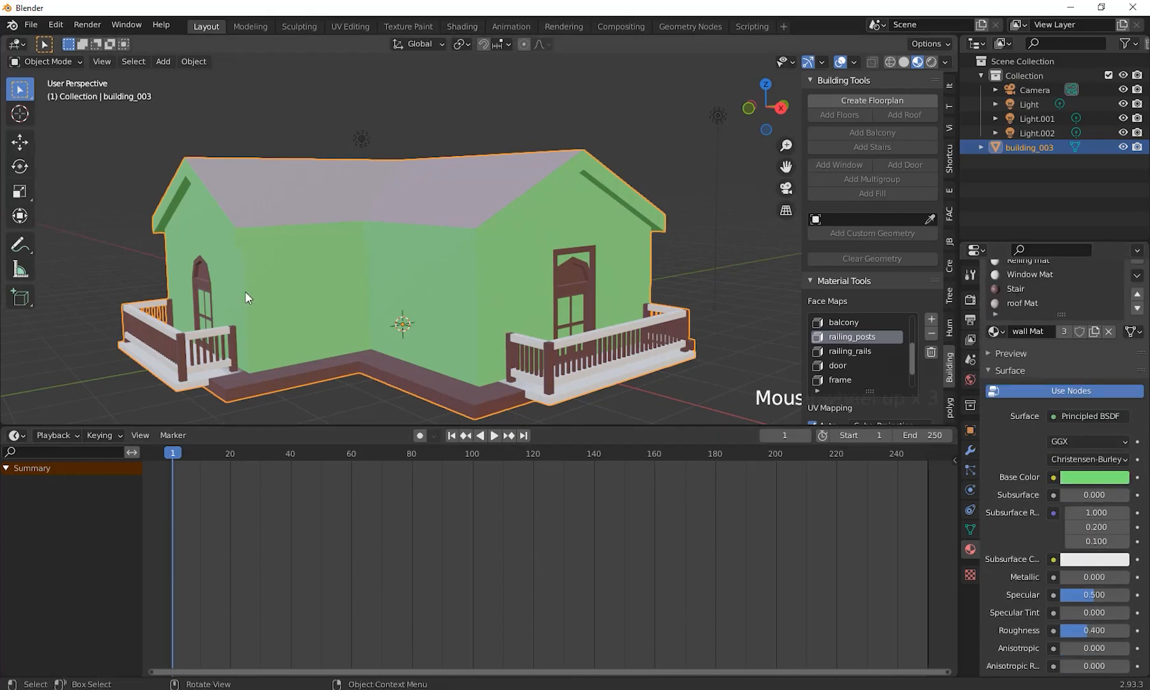
click(19, 435)
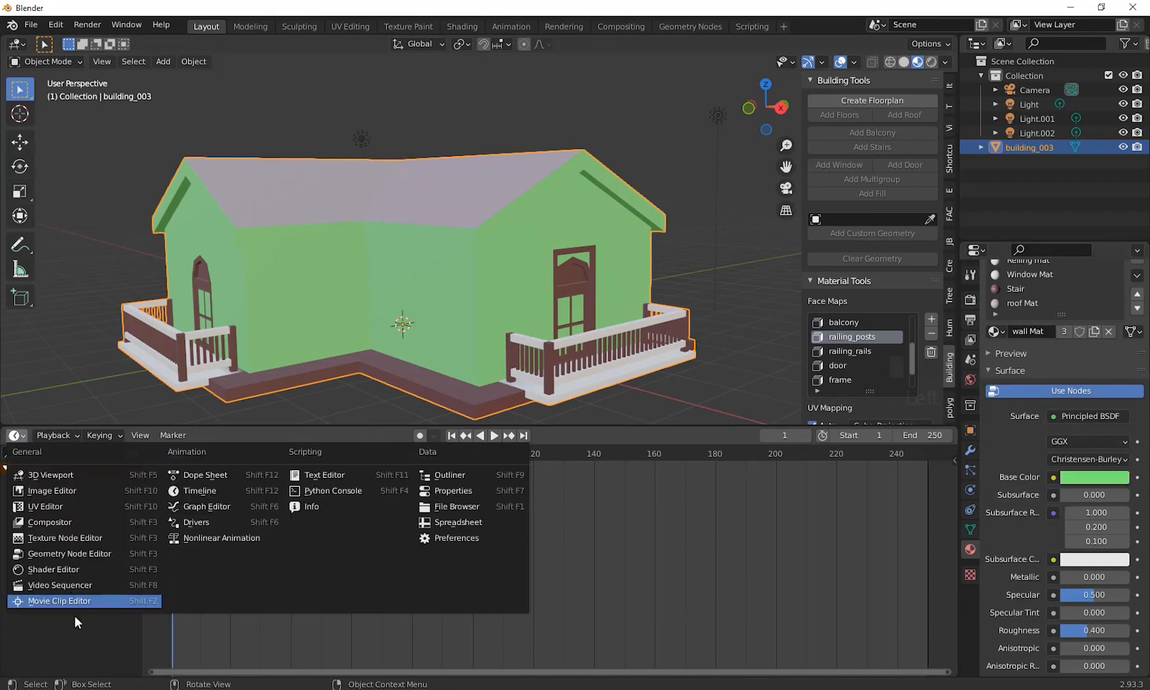
click(76, 569)
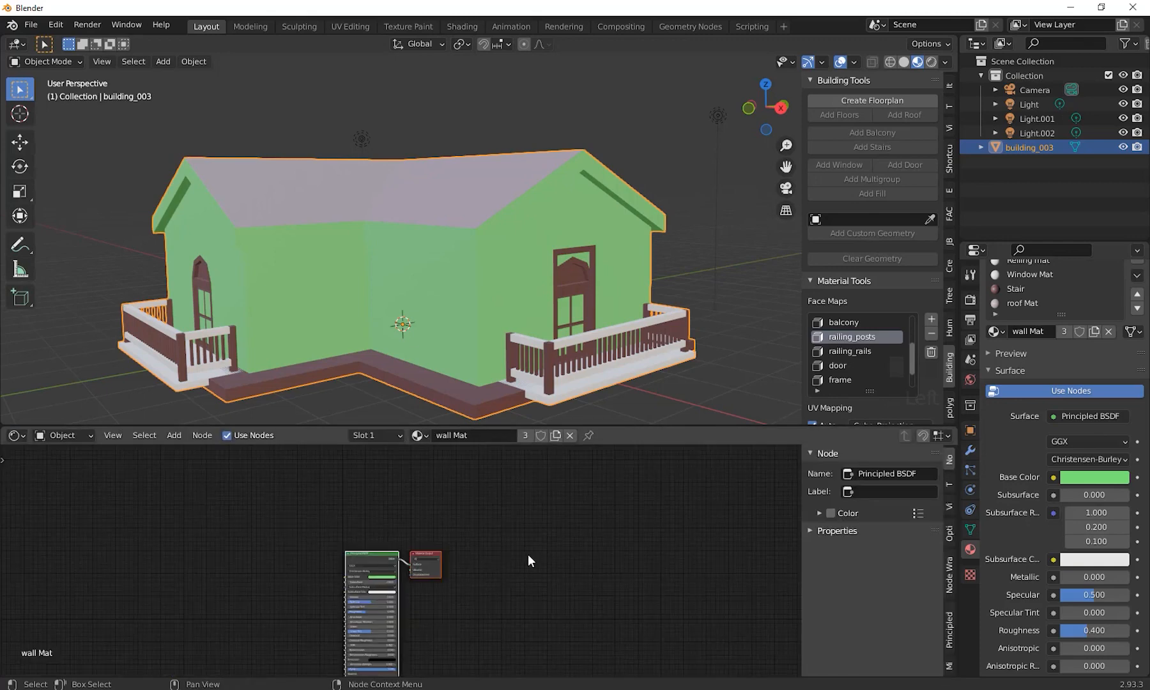
Space the Principled BSDF and Material Output nodes further apart and enlarge the Shader Editor area
scroll(528, 554, up, 5)
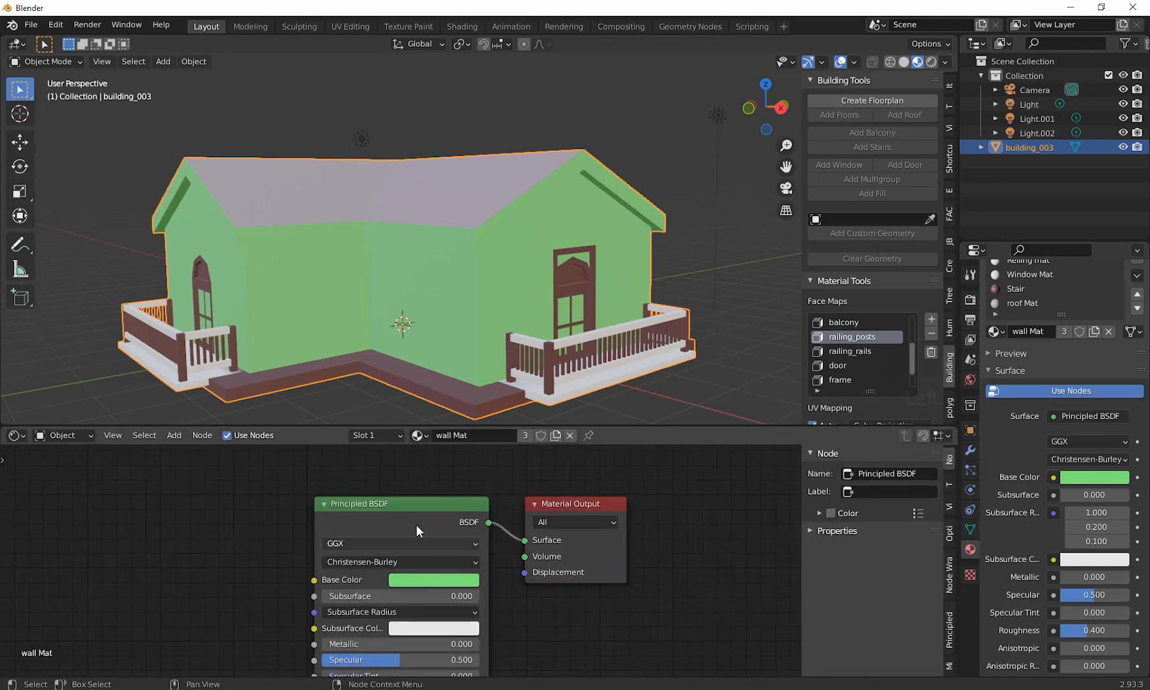
drag(416, 524, 354, 517)
drag(580, 508, 584, 497)
drag(563, 426, 562, 301)
scroll(447, 486, up, 1)
shift+middle_drag(208, 483, 278, 469)
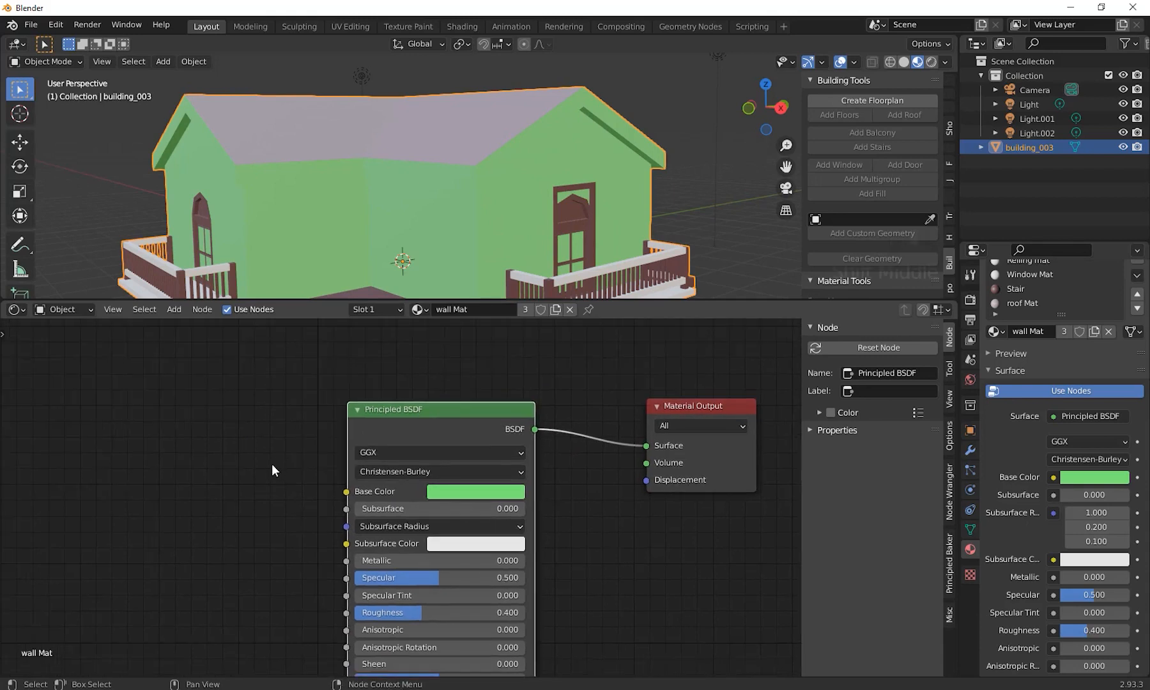
Add a Brick Texture node to wall Mat and connect its Color output to the Principled BSDF's Base Color
key(shift+a)
click(272, 464)
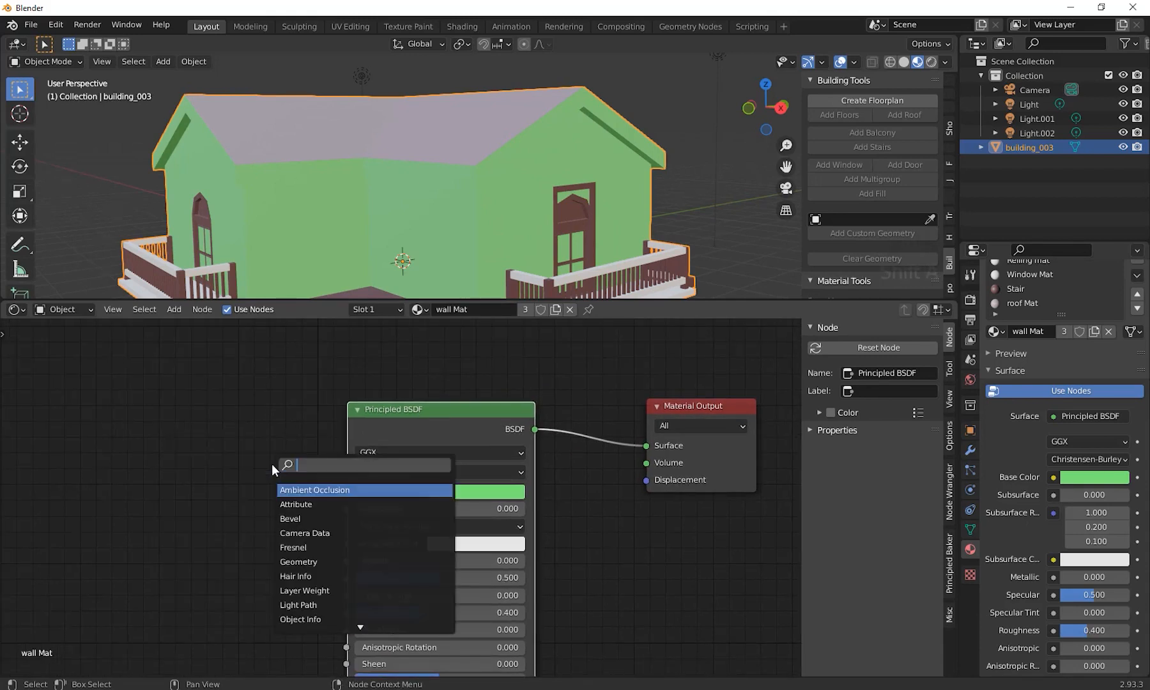
text(te)
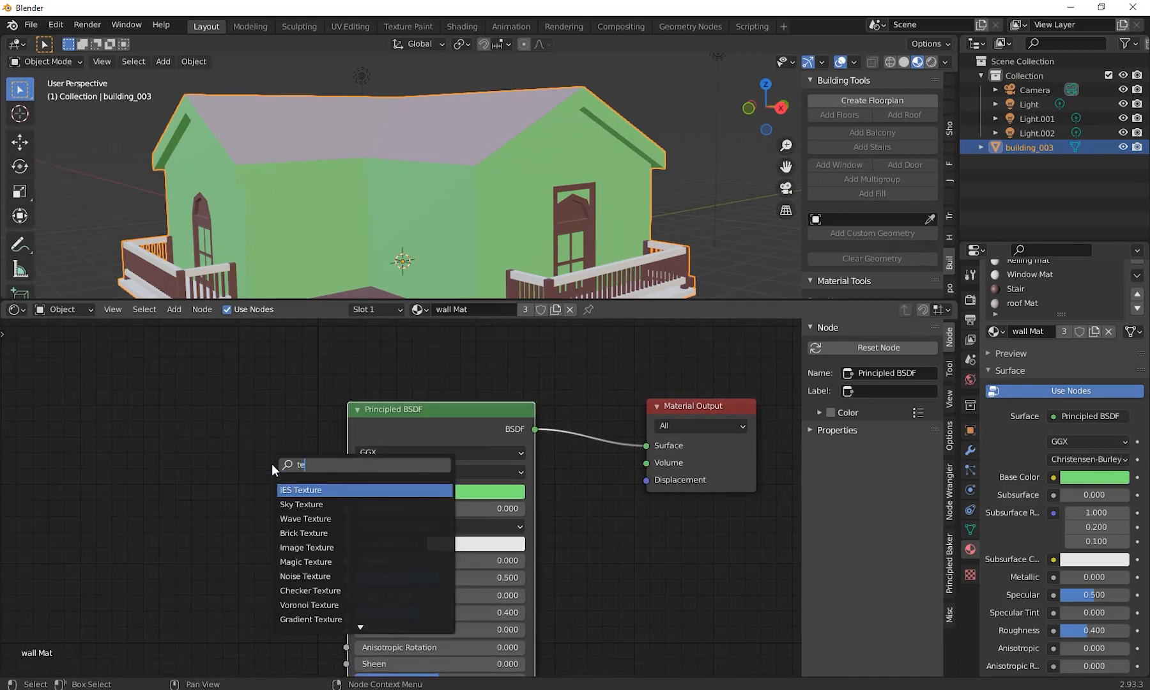
click(304, 532)
click(142, 469)
drag(229, 427, 347, 492)
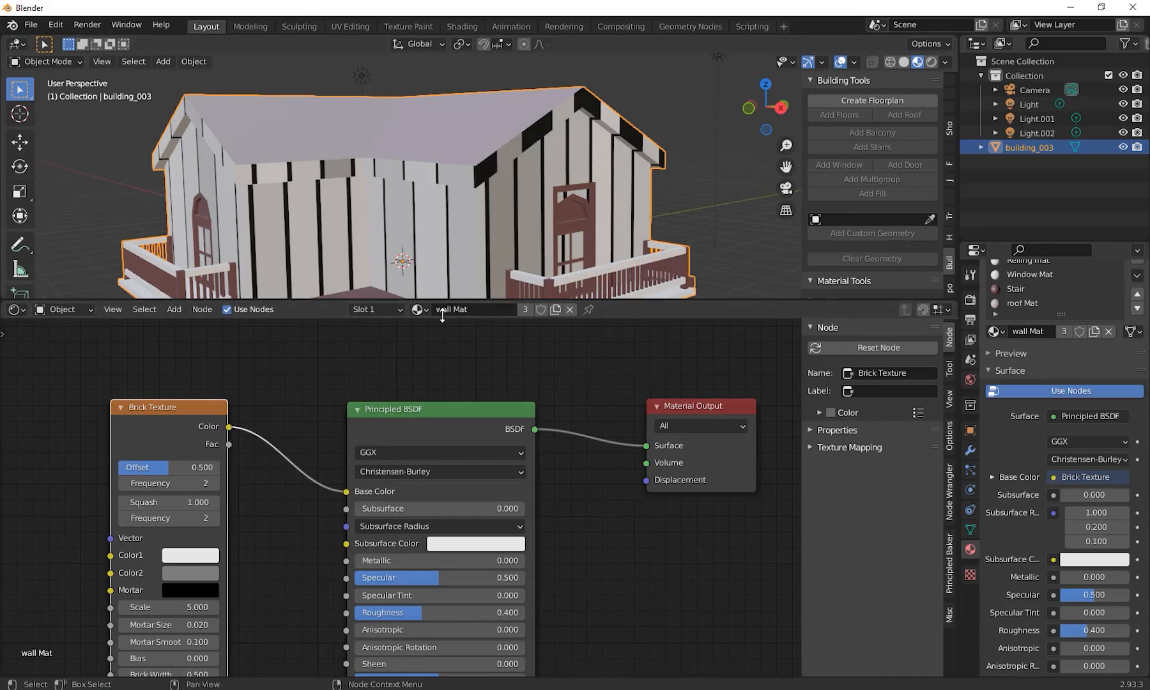
Make the 3D viewport slightly taller and move the Brick Texture node further away from the Principled BSDF node
drag(440, 301, 441, 331)
middle_drag(313, 396, 460, 407)
scroll(460, 407, down, 2)
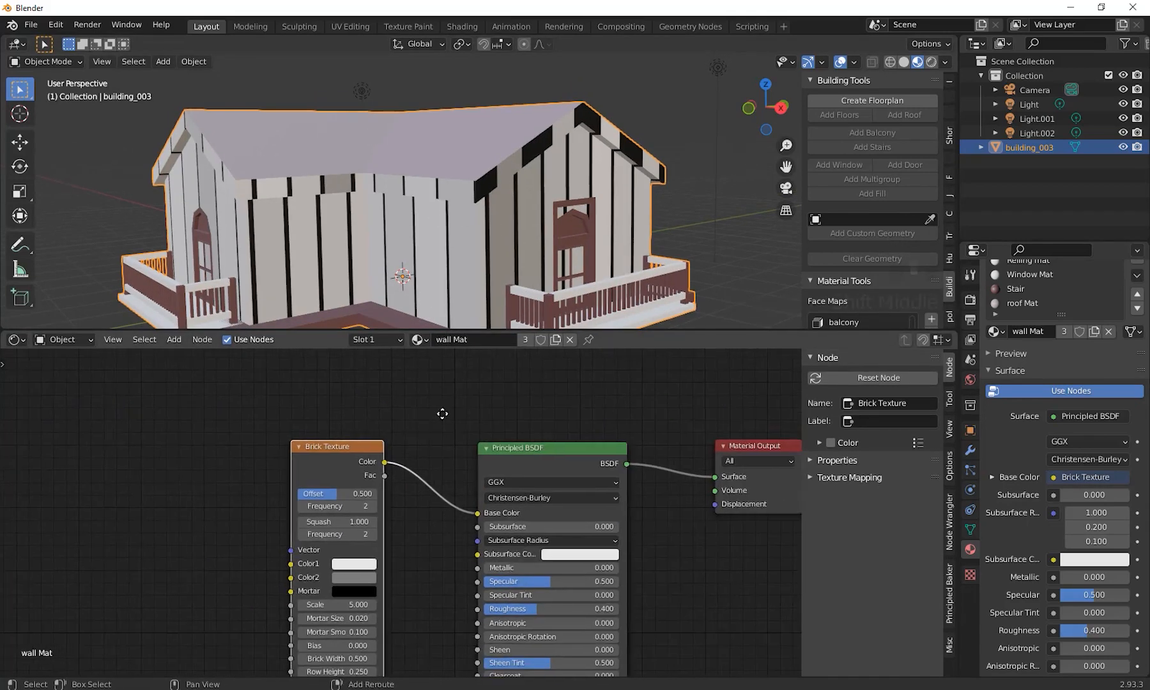
drag(400, 430, 371, 439)
shift+middle_drag(430, 490, 421, 484)
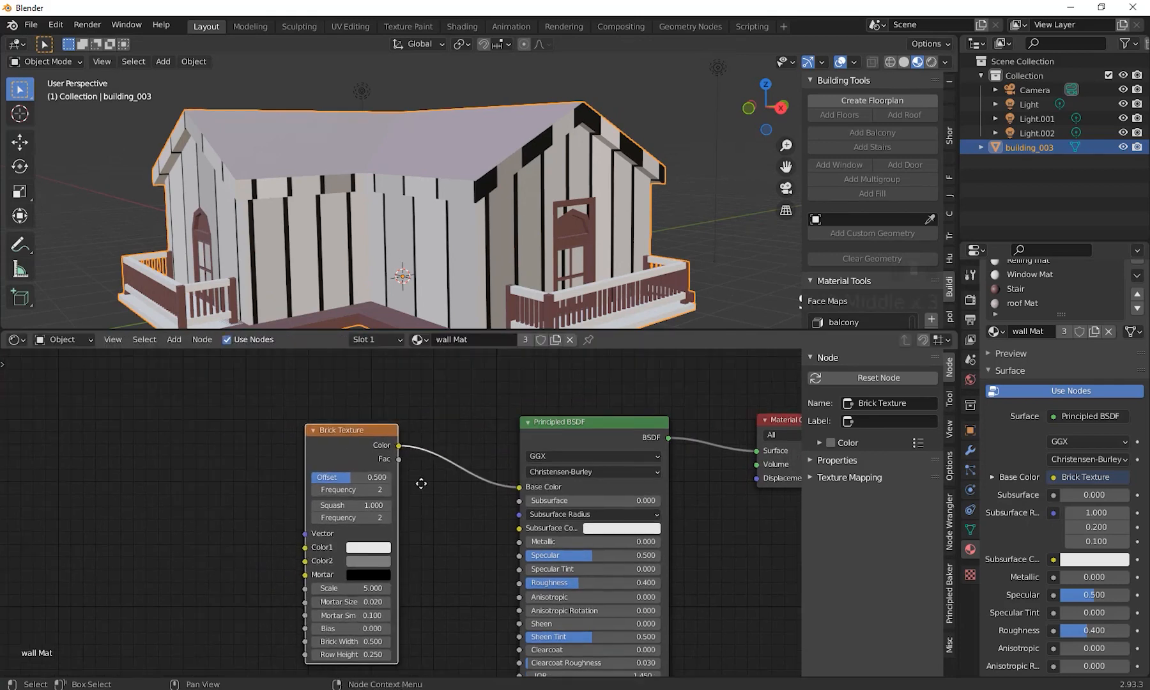
Add a Texture Coordinate node and connect its UV output to the Brick Texture's Vector input
click(206, 472)
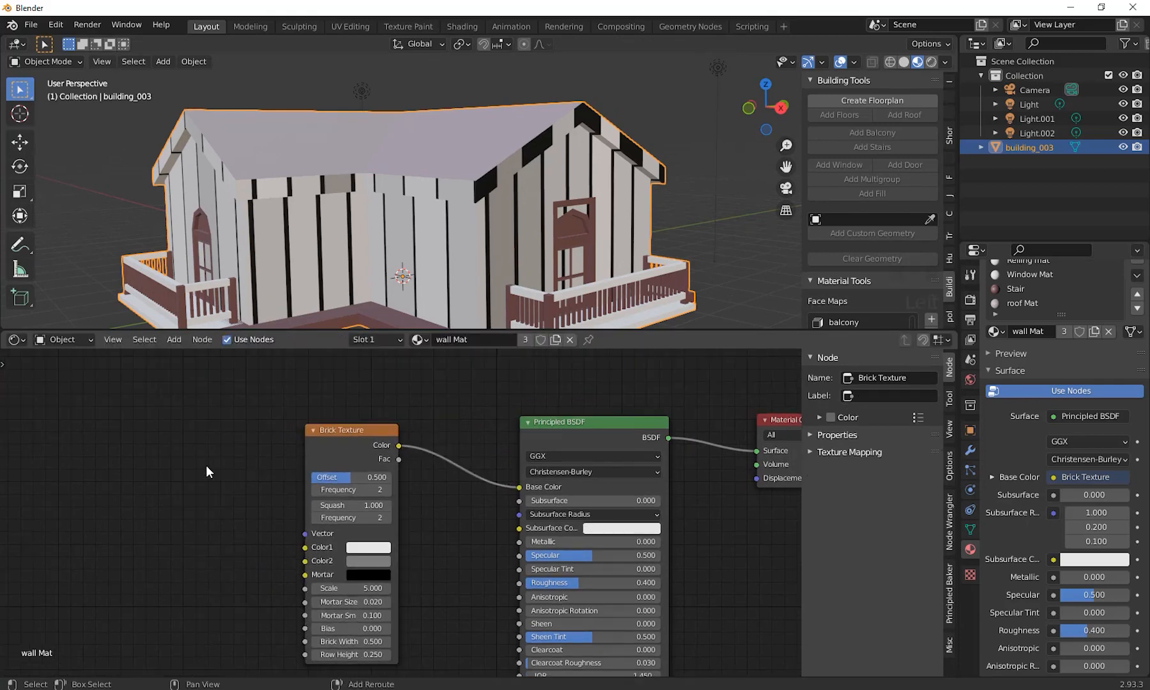
key(shift+a)
click(206, 465)
text(texture)
key(Down)
key(Down)
key(Down)
key(Down)
key(Down)
key(Down)
key(Down)
key(Down)
key(Down)
key(Down)
key(Down)
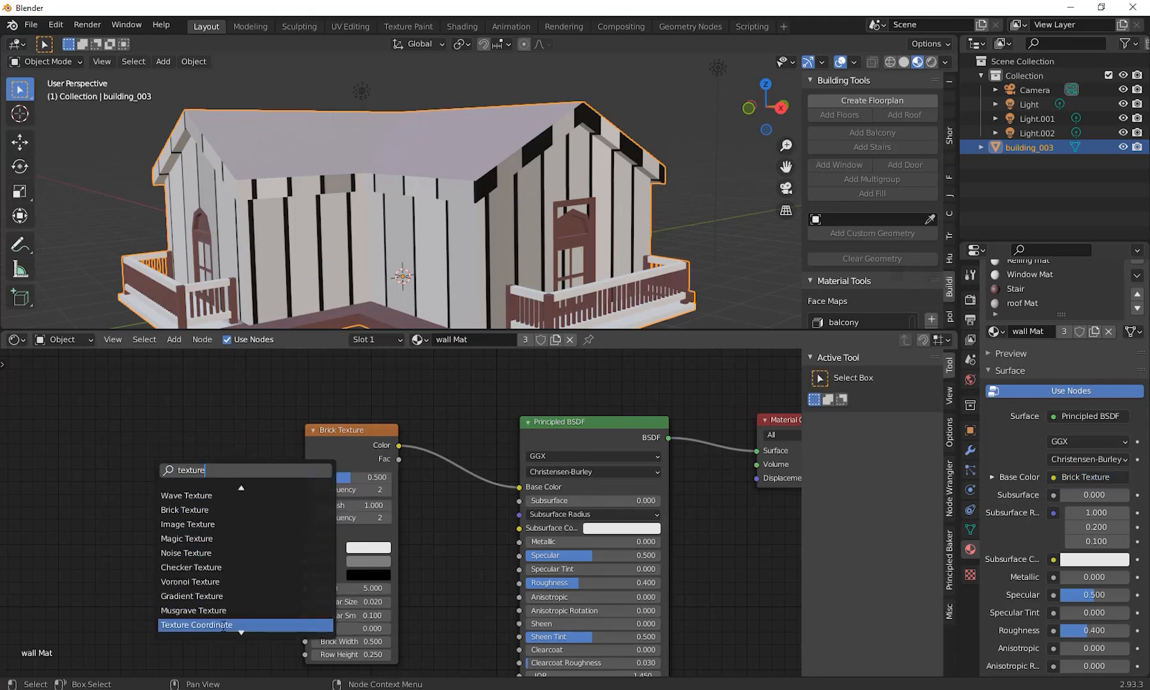
click(222, 625)
click(192, 543)
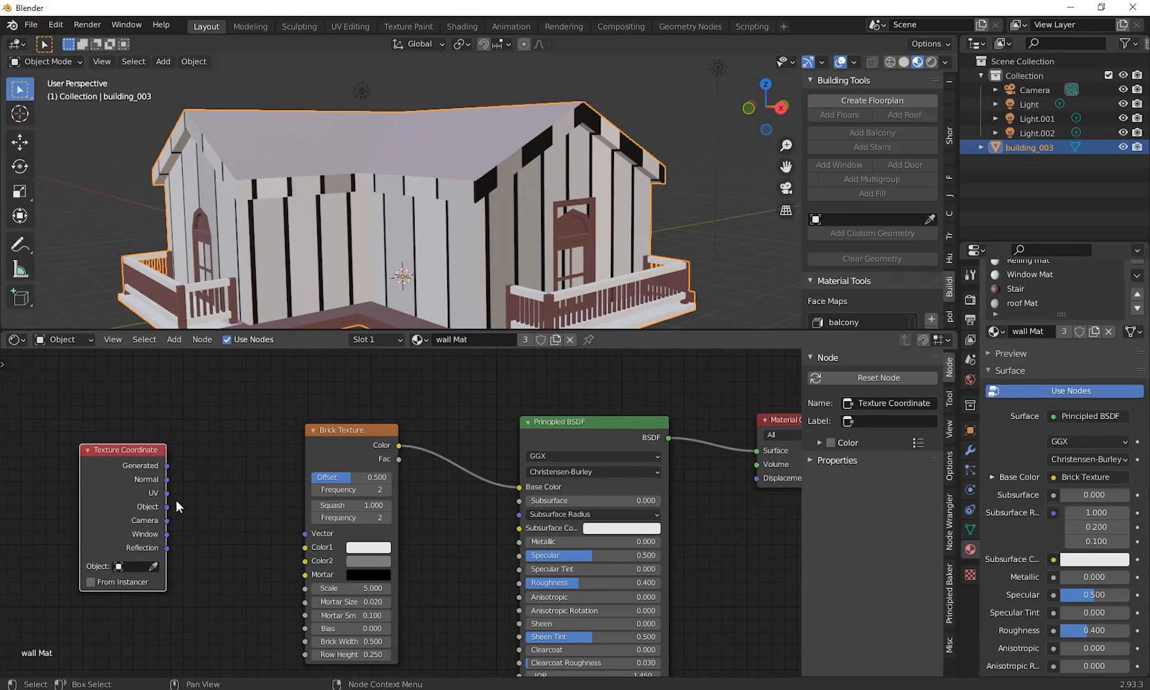
drag(168, 496, 305, 534)
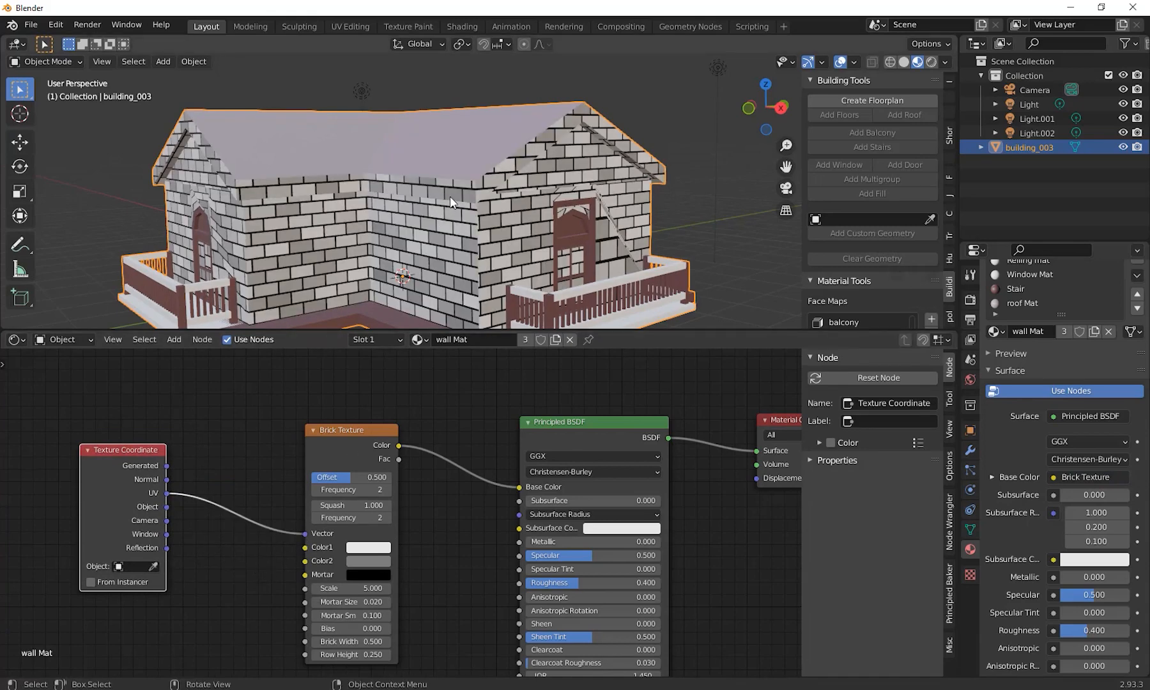
Examine the brick pattern on the building's walls from close up and from a distance
middle_drag(451, 196, 491, 226)
scroll(427, 208, down, 1)
scroll(427, 258, up, 2)
scroll(441, 249, up, 1)
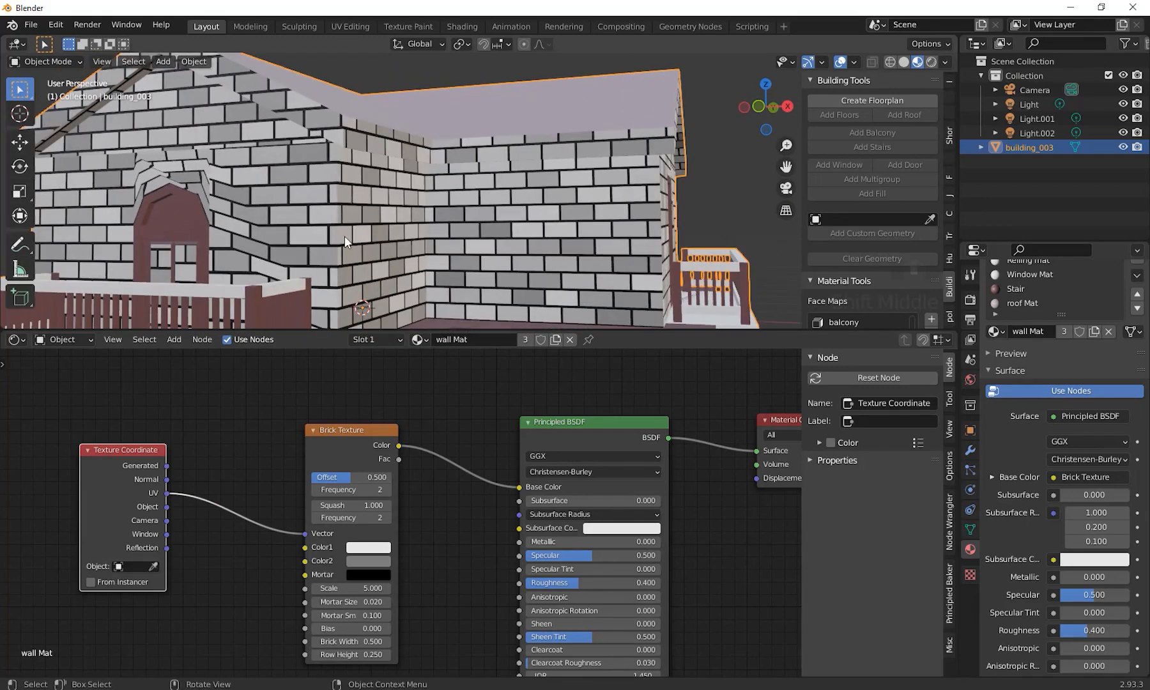
middle_drag(344, 235, 394, 226)
scroll(398, 239, down, 2)
shift+middle_drag(389, 239, 389, 240)
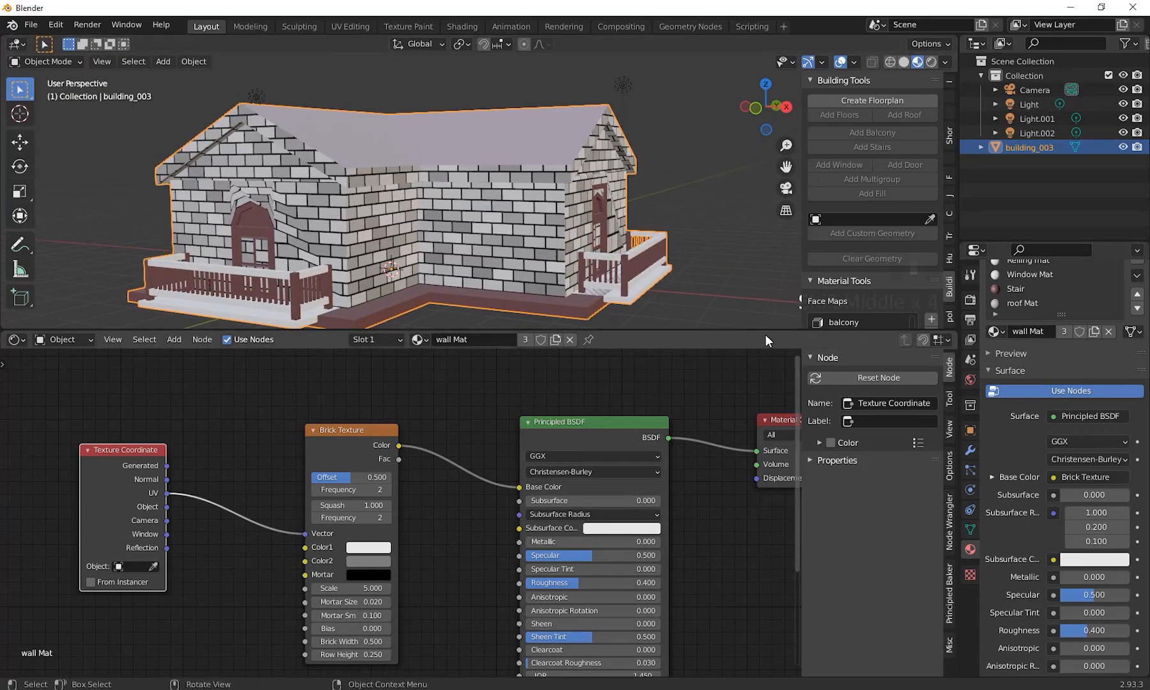
Make the 3D viewport taller and select the walls face map in the Material Tools
drag(764, 351, 738, 556)
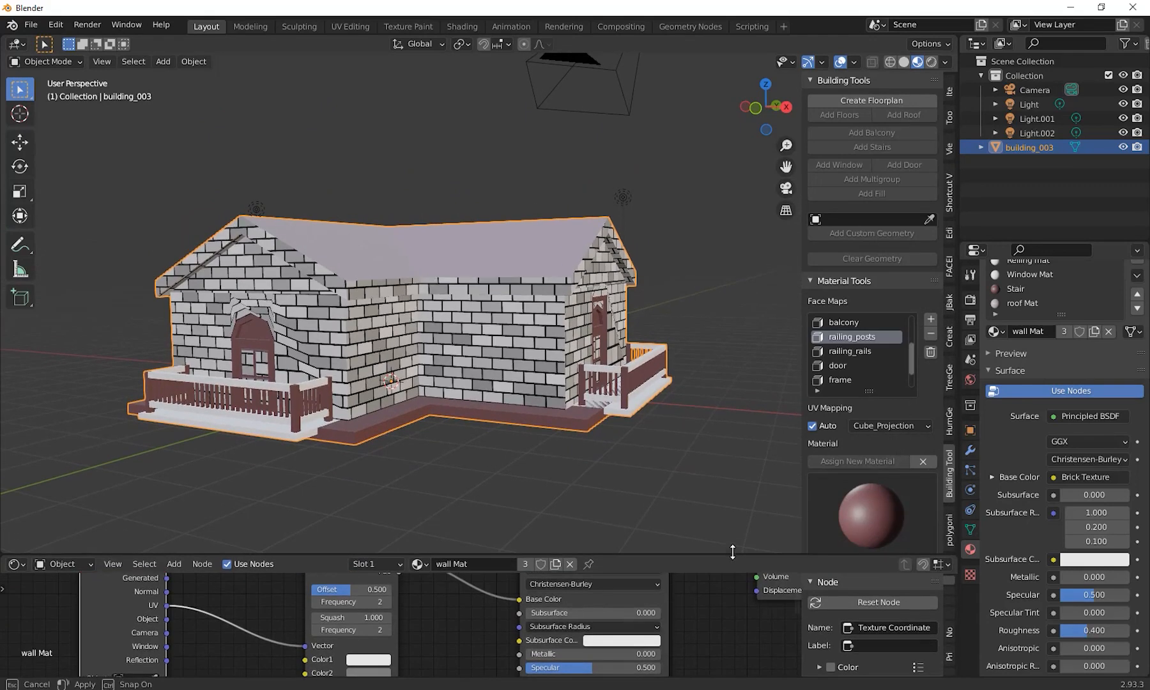
click(846, 322)
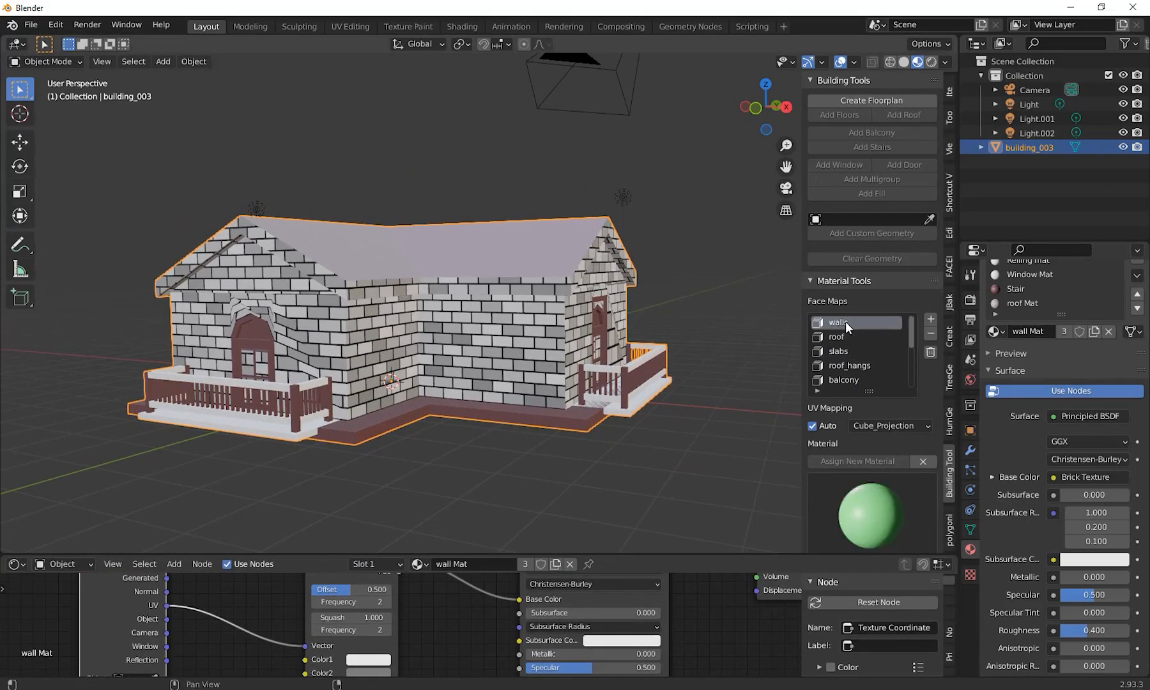
scroll(723, 380, down, 1)
Switch the walls face map's UV mapping method to Unwrap and back to Cube_Projection
click(909, 425)
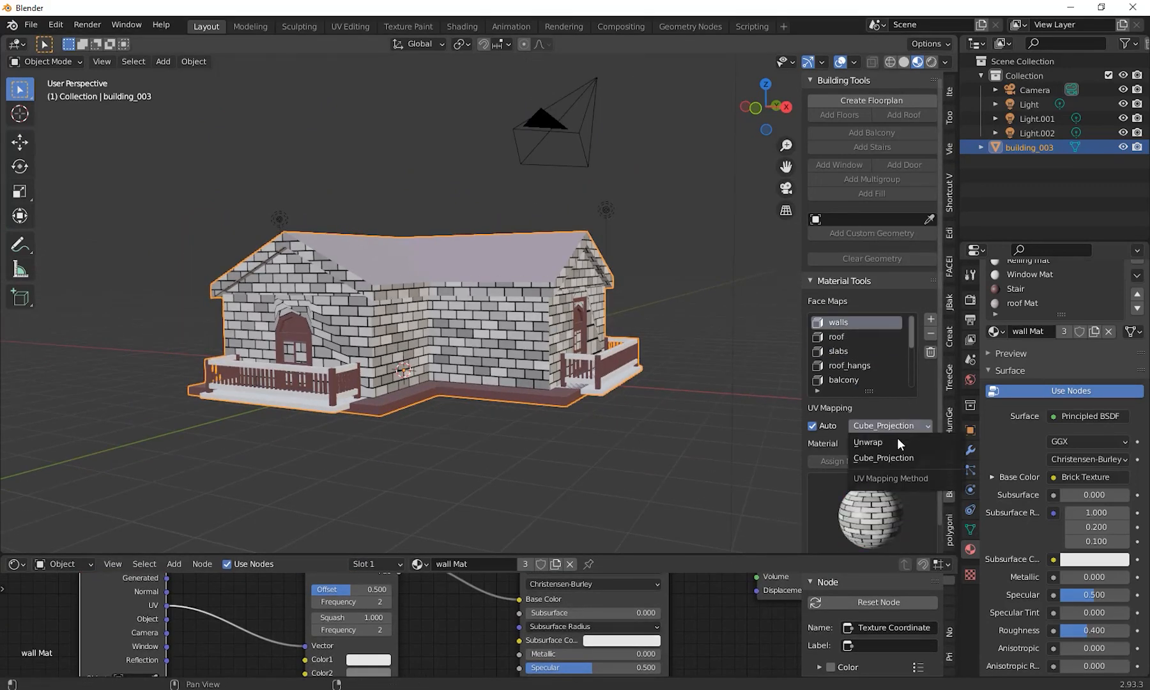
click(894, 442)
click(900, 423)
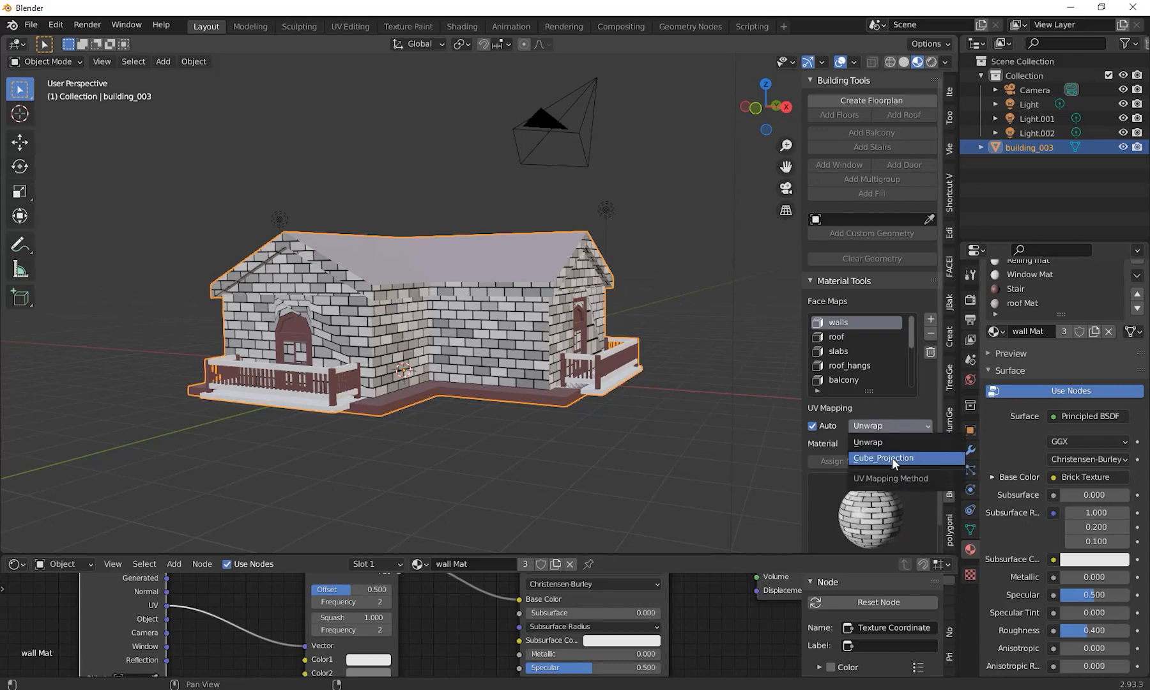
click(892, 458)
Examine the brick mapping on the building's walls around both porches and the inner corner
scroll(526, 338, up, 4)
scroll(538, 326, down, 4)
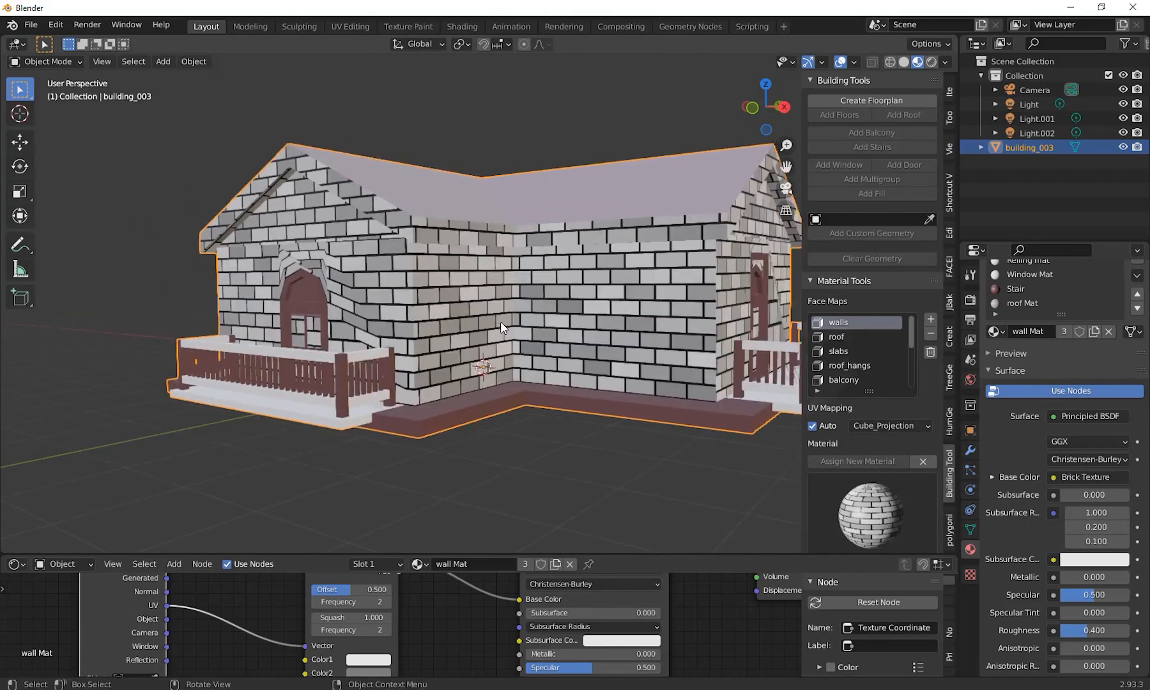
middle_drag(517, 293, 476, 297)
shift+middle_drag(692, 328, 652, 331)
scroll(652, 331, up, 2)
shift+middle_drag(470, 316, 708, 228)
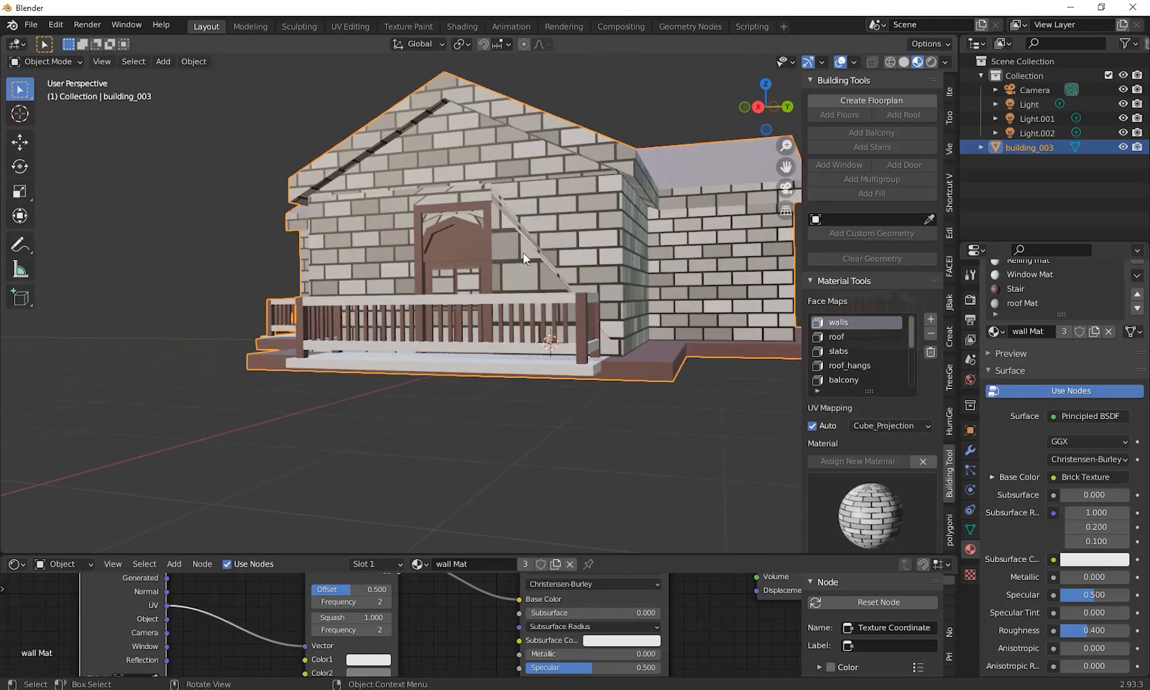
mouse_move(522, 258)
middle_down()
mouse_move(471, 292)
mouse_move(547, 307)
mouse_move(529, 280)
middle_up()
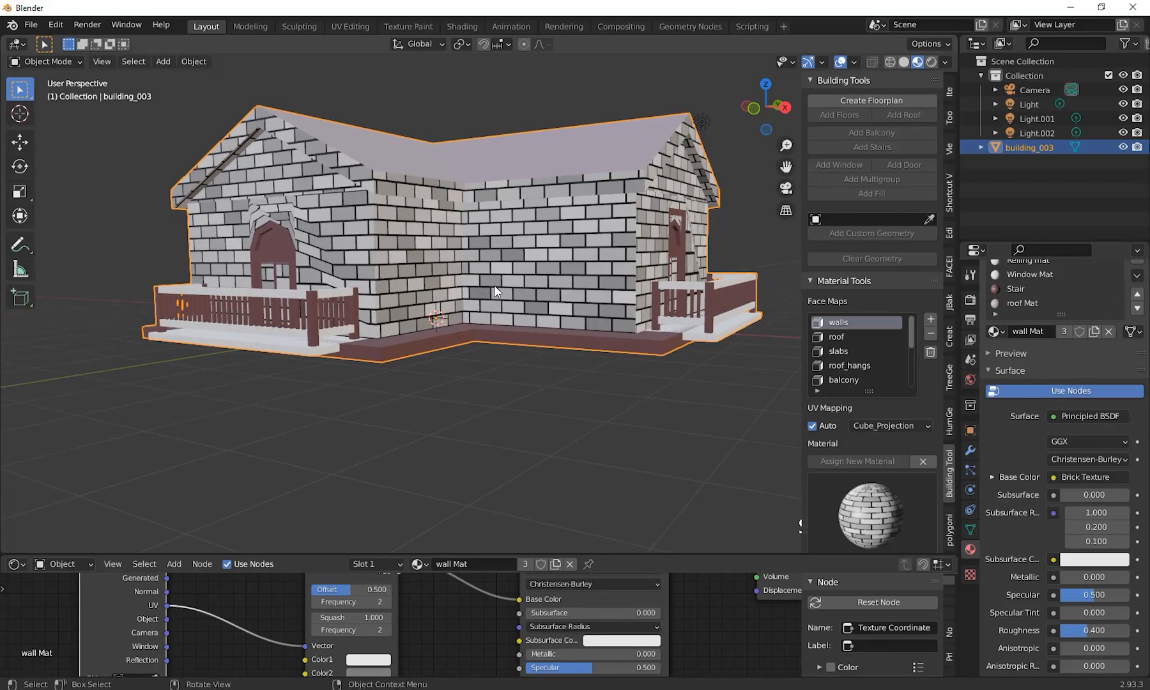
scroll(550, 332, up, 2)
middle_drag(566, 335, 547, 373)
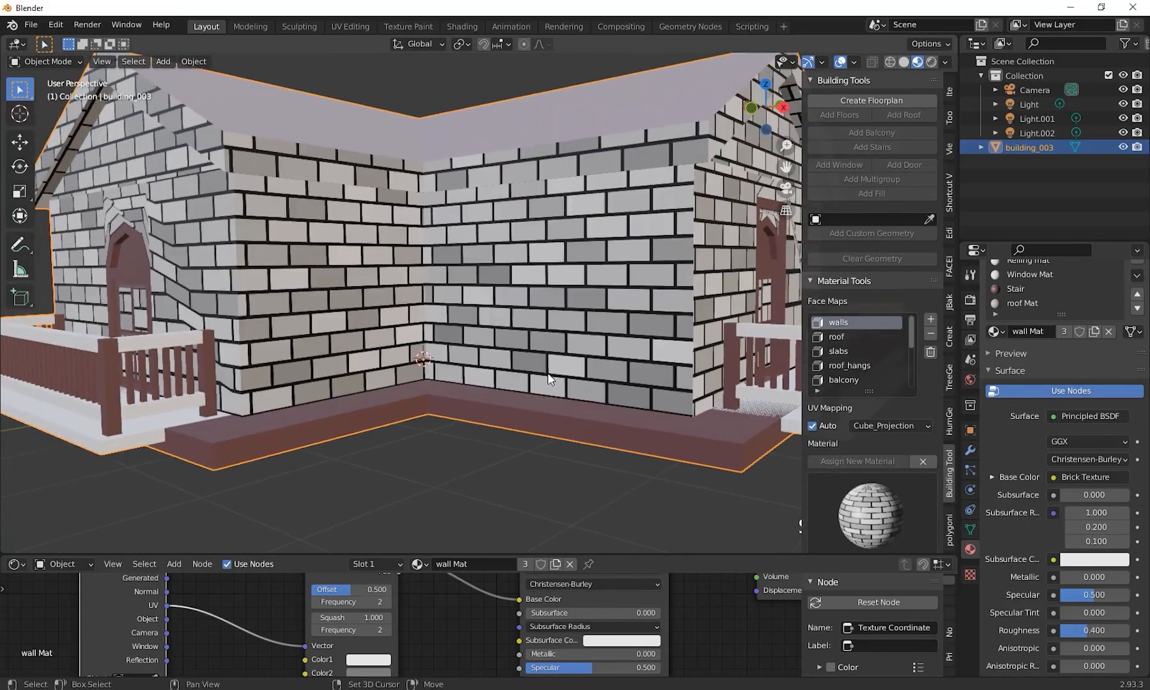
Enlarge the node editor and set the Brick Texture's Color1 to peach (H 0.068, S 0.582, V 0.800) and Color2 to dark red (H 0.007, S 0.939, V 0.180)
drag(498, 555, 479, 388)
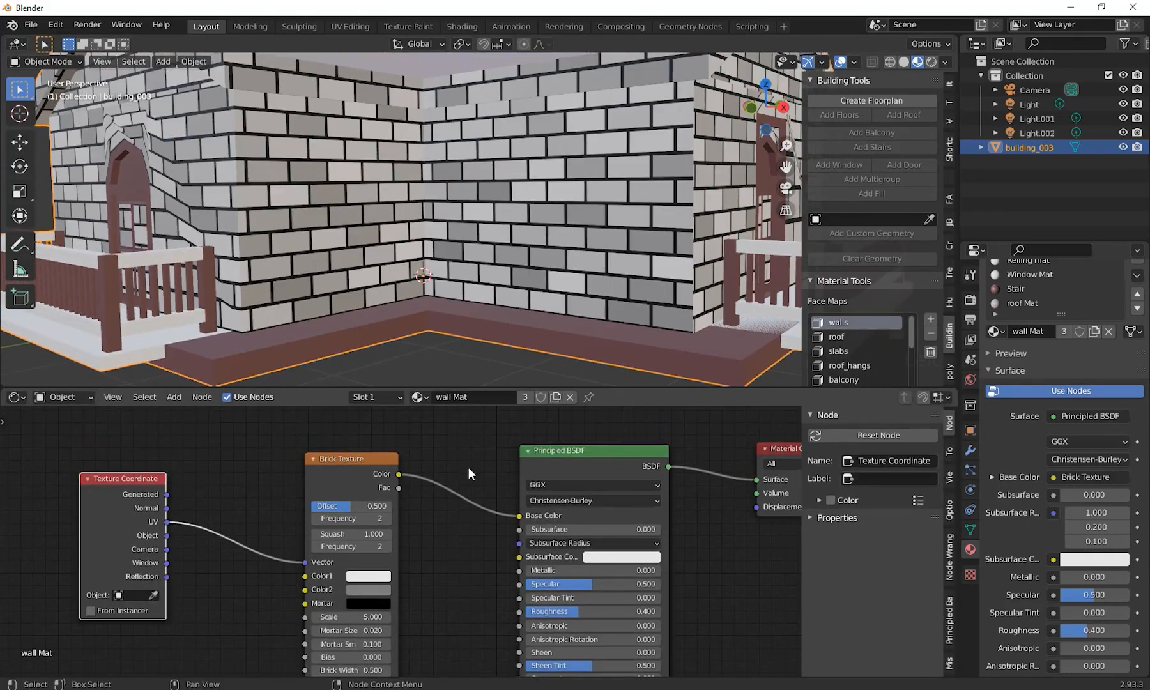
scroll(469, 467, down, 3)
middle_drag(478, 451, 540, 445)
scroll(318, 496, up, 3)
middle_drag(335, 509, 217, 497)
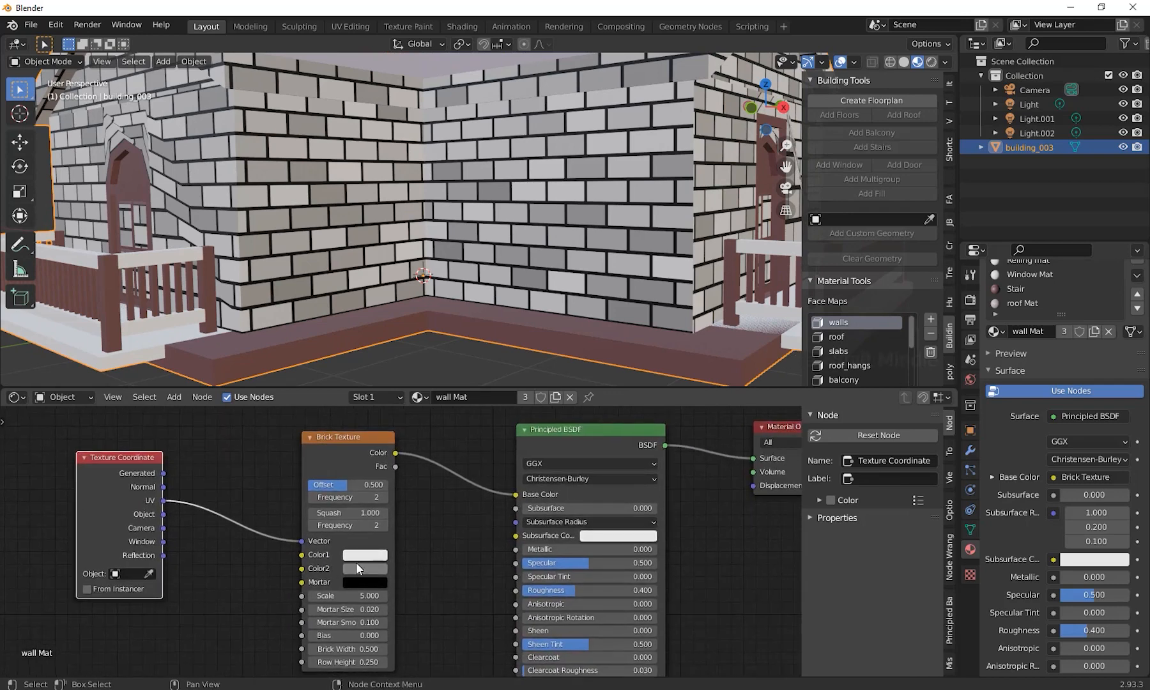
click(364, 555)
click(397, 444)
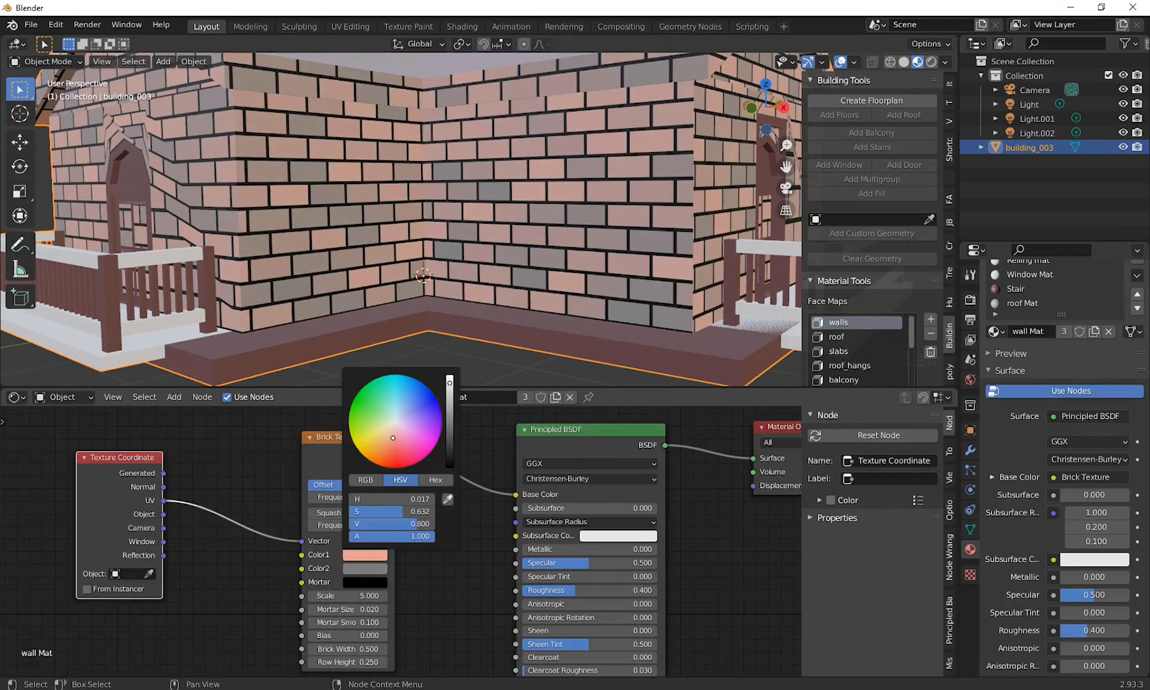
drag(397, 444, 388, 434)
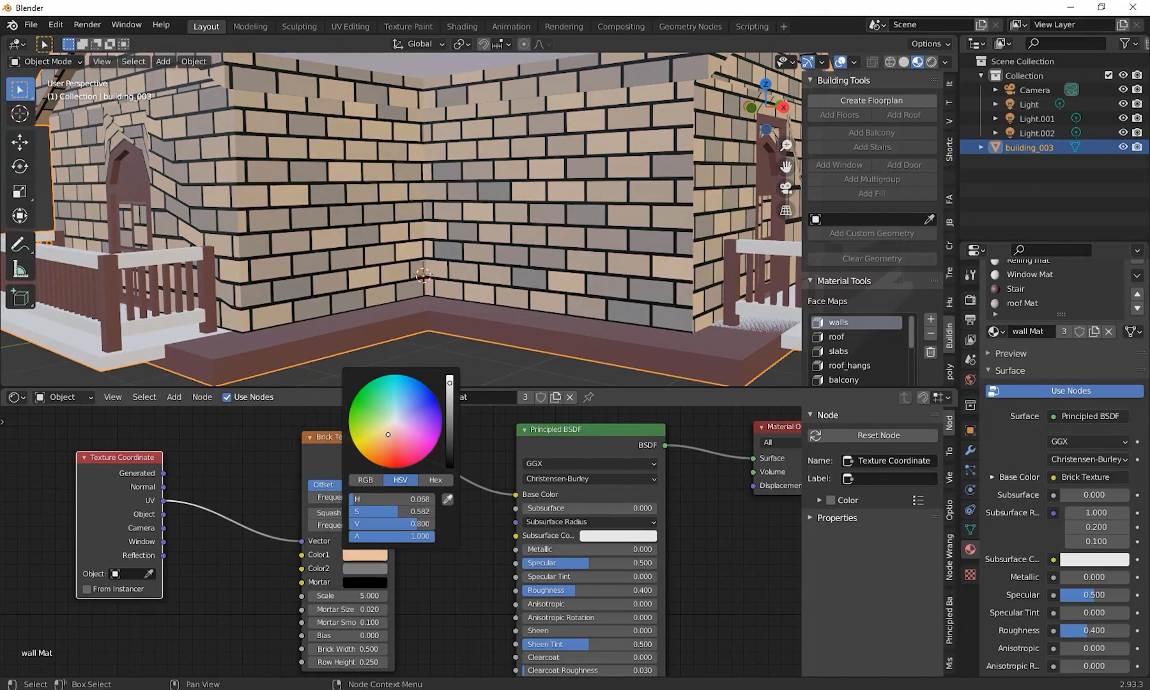
click(365, 570)
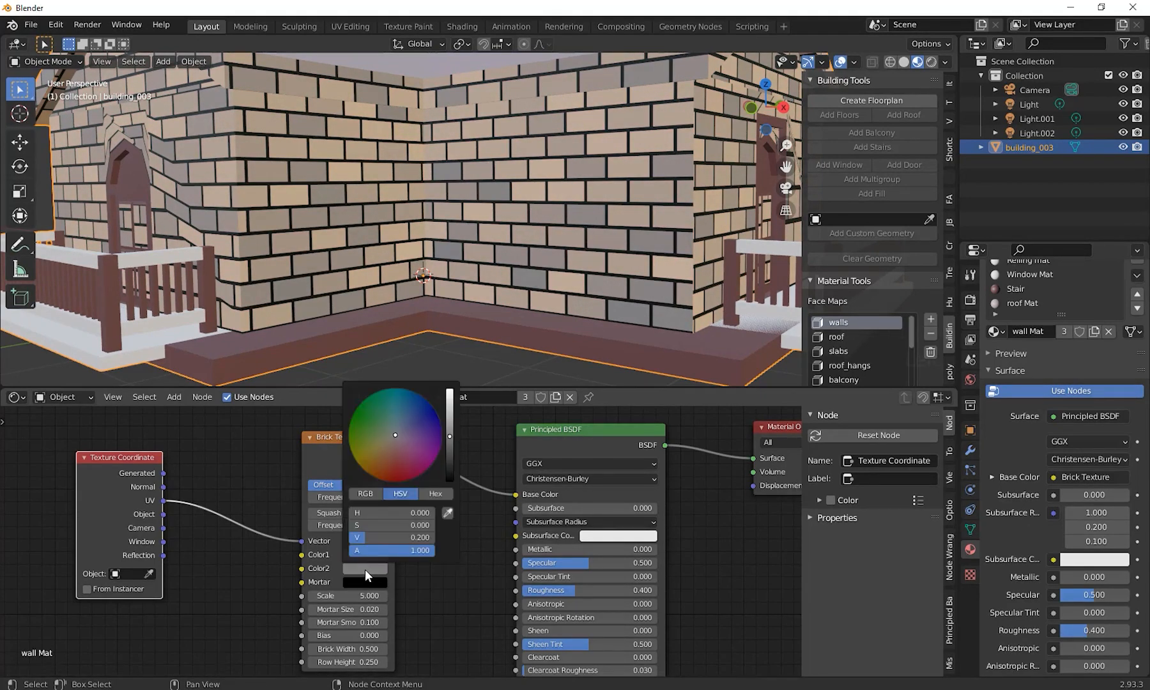
drag(395, 443, 391, 471)
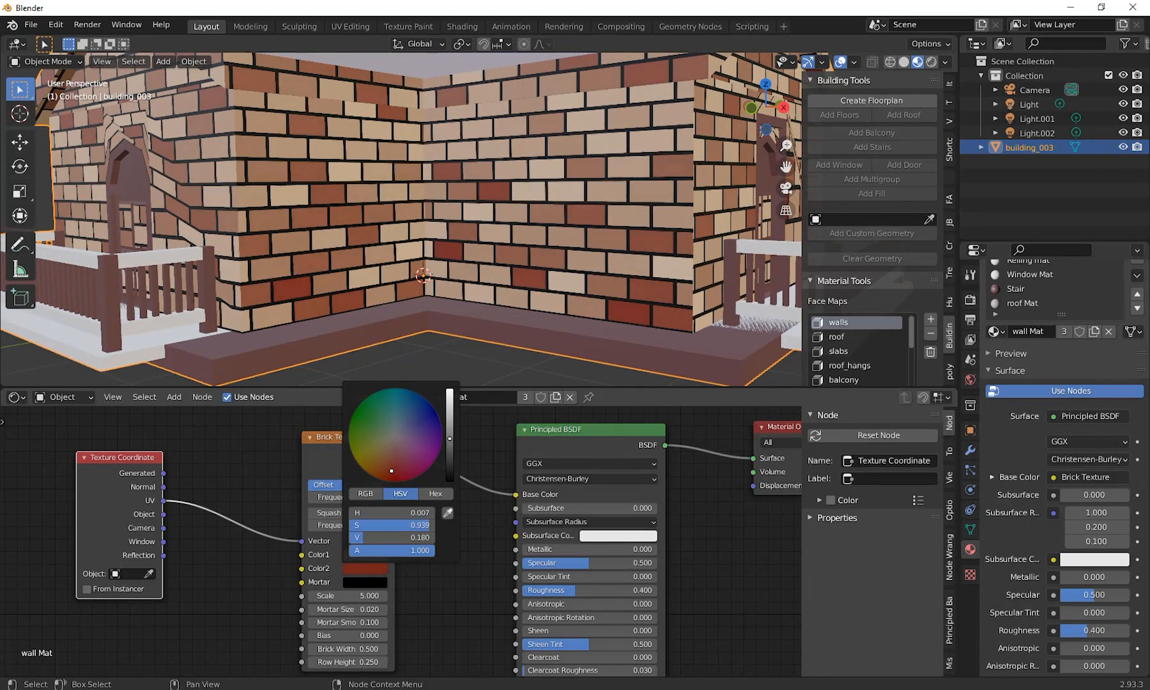
Move the Texture Coordinate and Brick Texture nodes further away from the Principled BSDF to make room between them
middle_drag(199, 524, 287, 525)
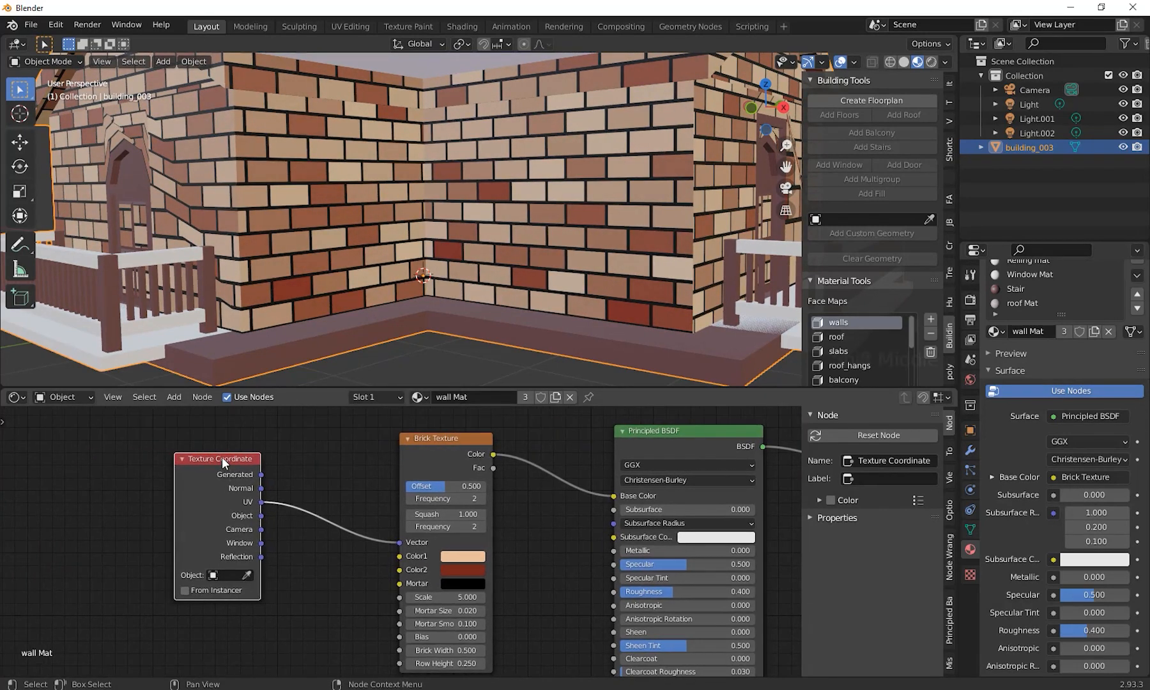
drag(223, 458, 57, 473)
shift+middle_drag(208, 561, 277, 541)
scroll(318, 555, down, 1)
scroll(315, 572, up, 1)
middle_drag(319, 550, 249, 550)
scroll(282, 551, down, 1)
scroll(255, 539, down, 1)
scroll(253, 549, down, 1)
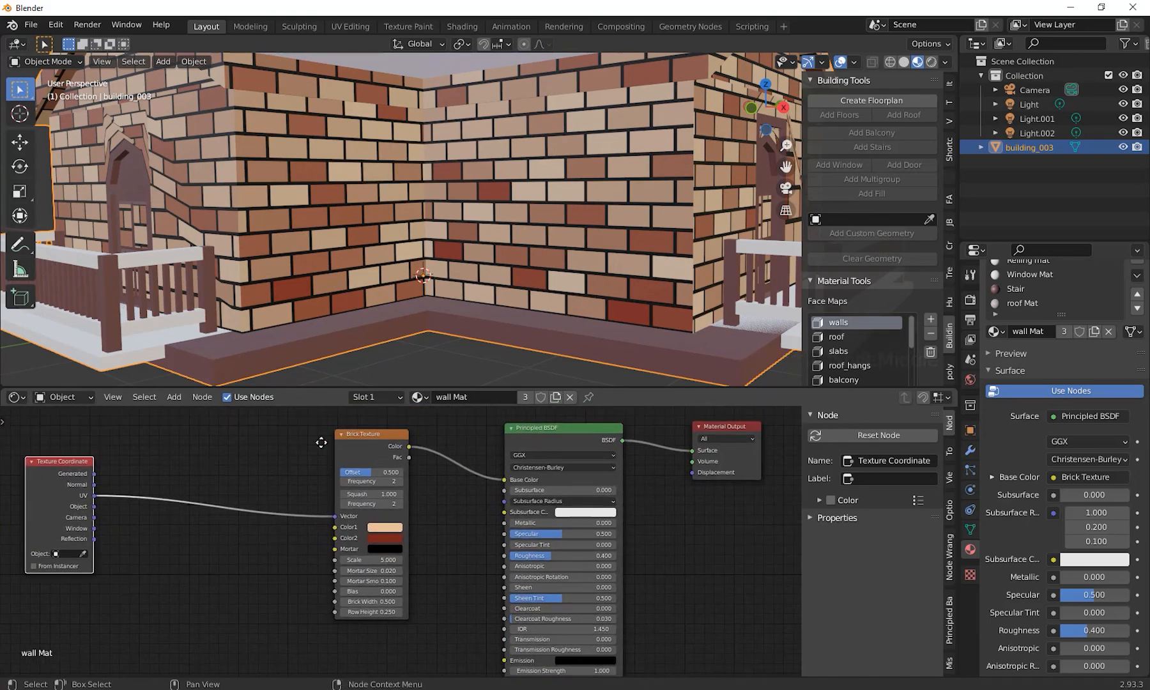
drag(358, 436, 210, 436)
Add a Bump node and place it between the Brick Texture and the Principled BSDF
middle_drag(325, 540, 379, 554)
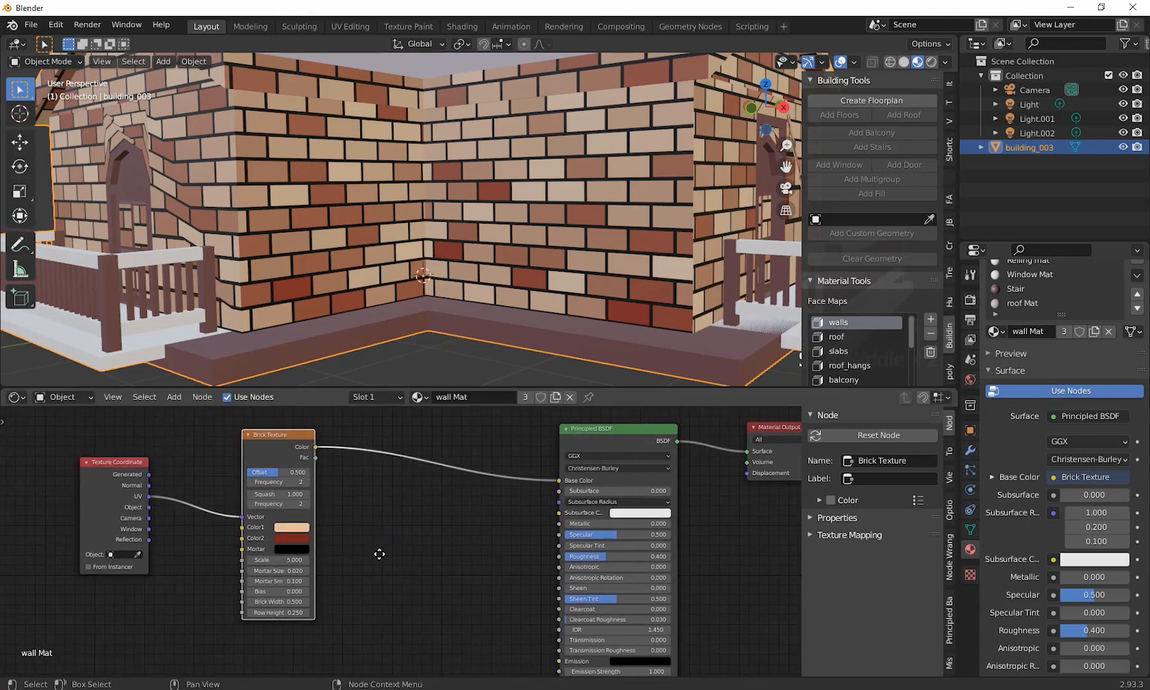
key(shift+a)
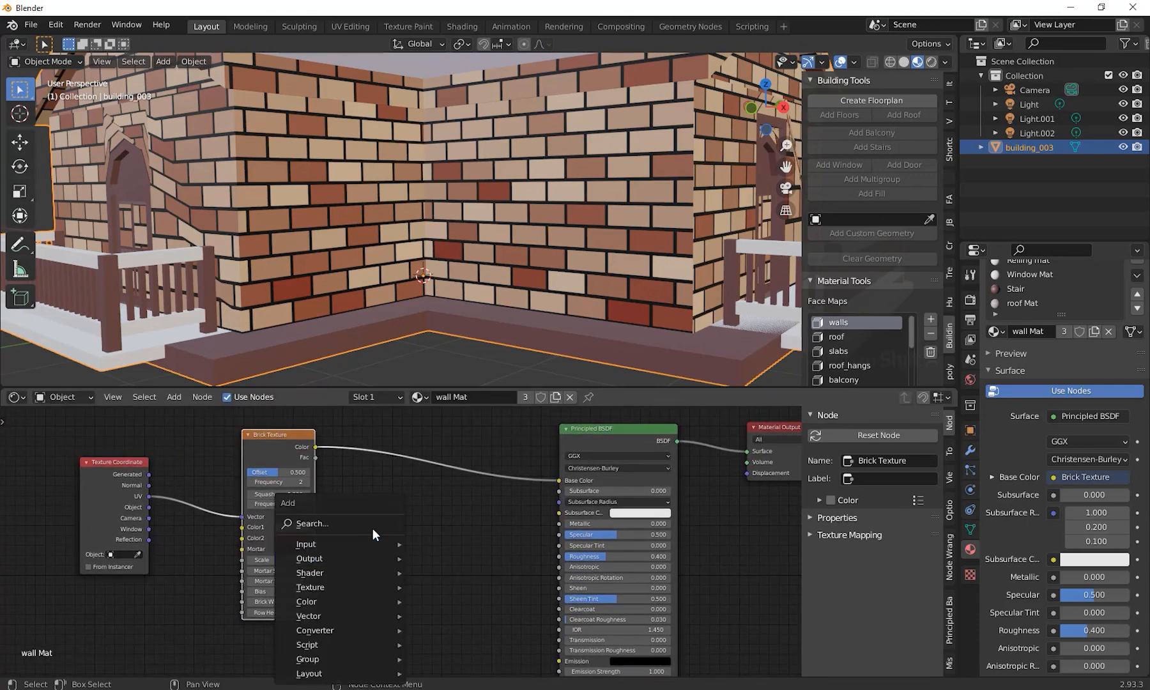
click(373, 527)
text(bu)
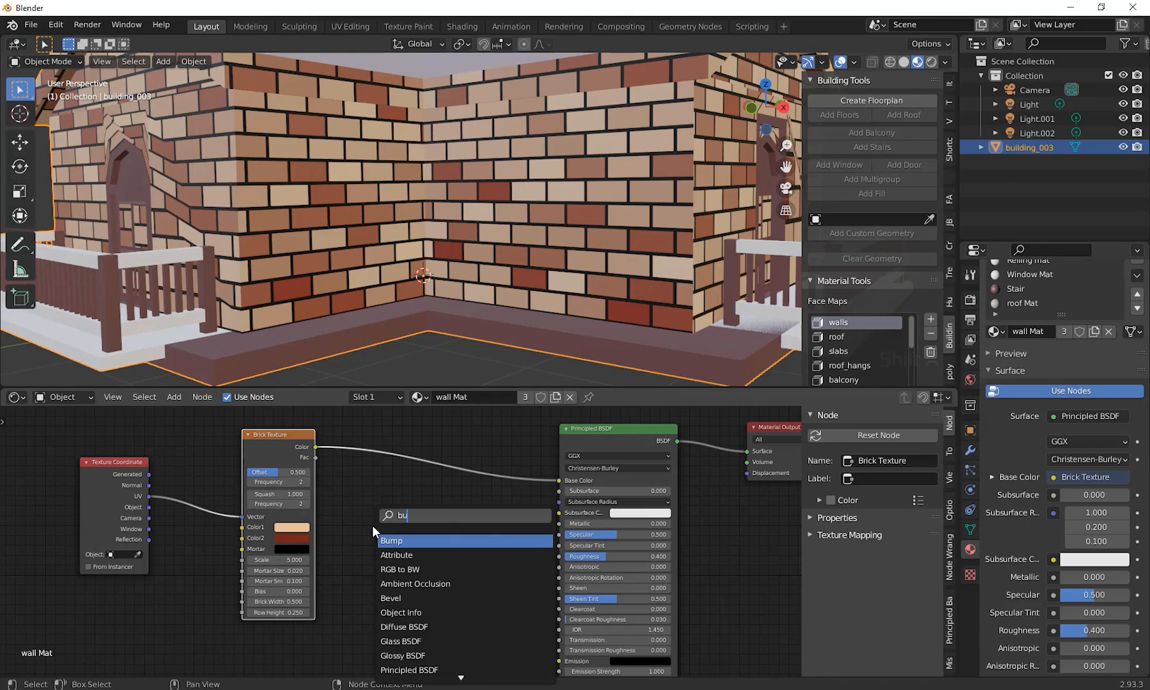
text(mp)
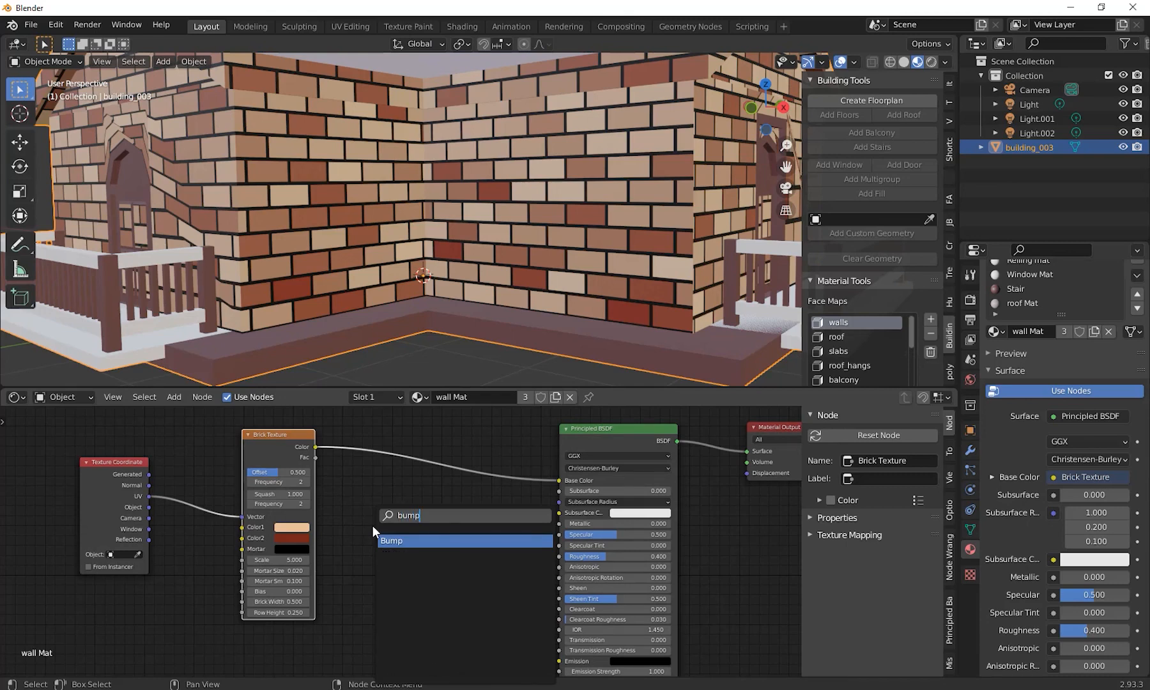
click(442, 541)
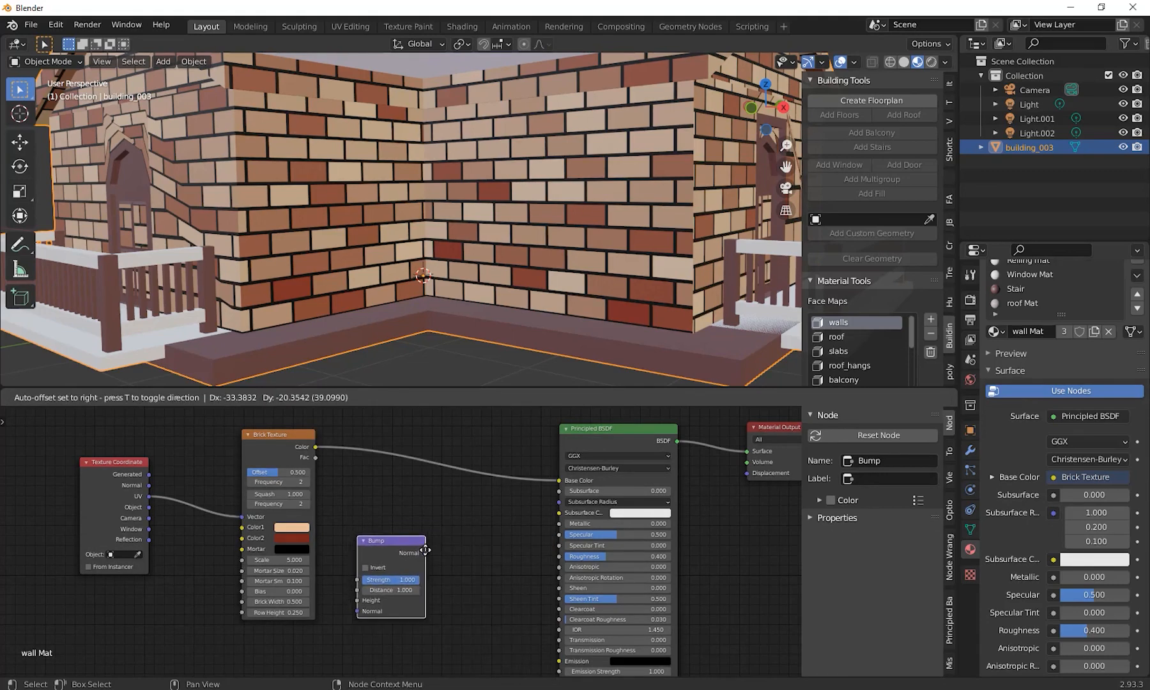
click(440, 542)
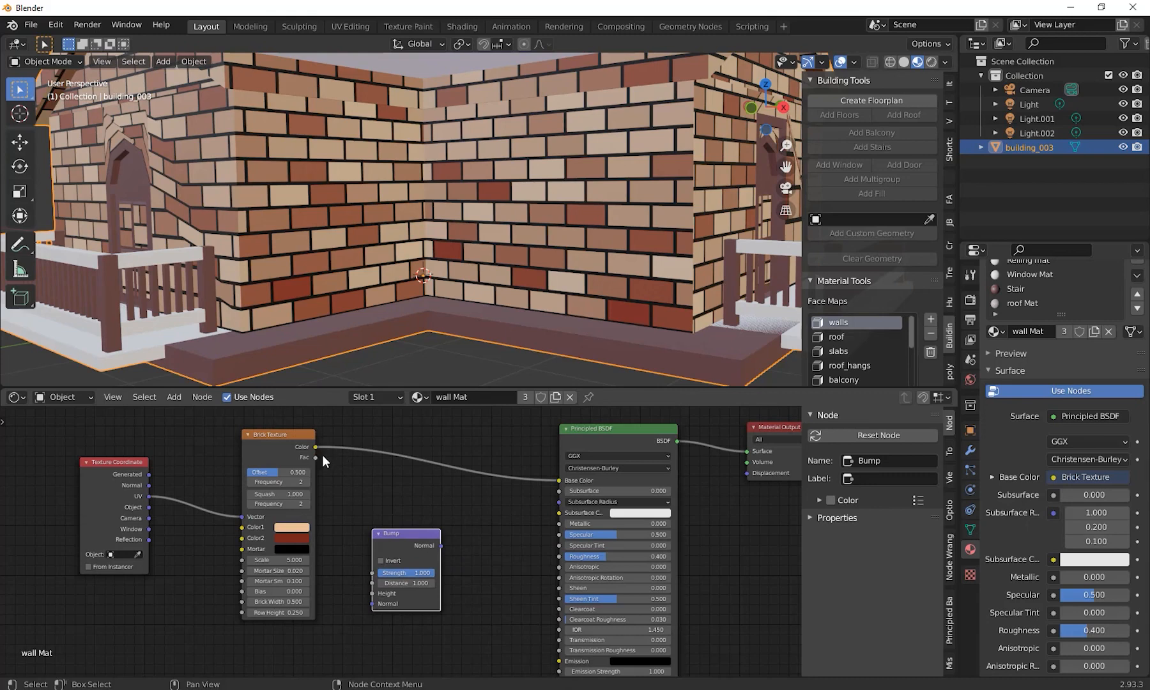
Connect the Brick Texture's Color output to the Bump's Height and the Bump's Normal output to the Principled BSDF's Normal input
drag(316, 447, 371, 594)
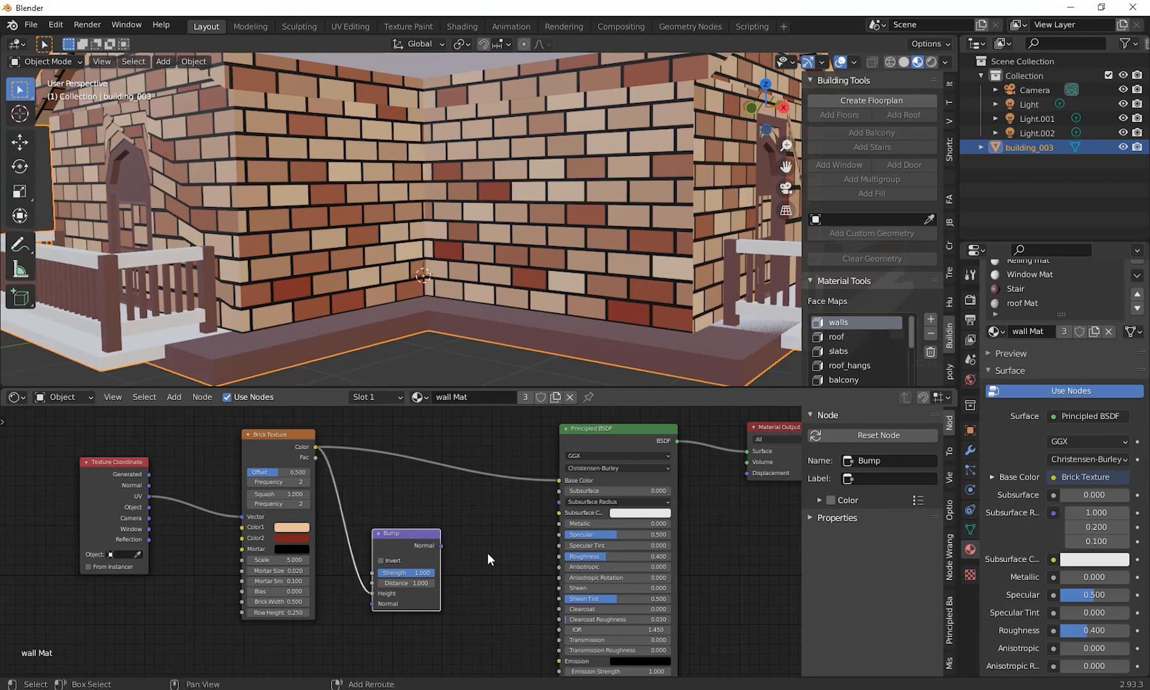
middle_drag(488, 553, 421, 553)
scroll(463, 527, up, 2)
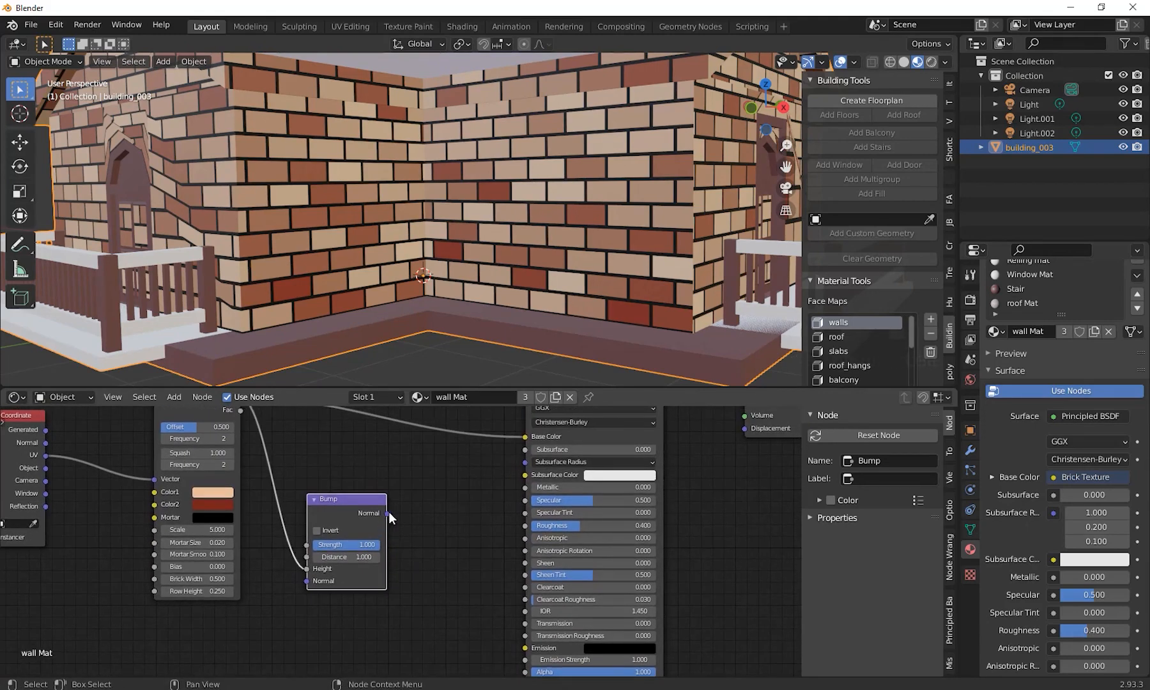
drag(387, 512, 450, 597)
middle_drag(460, 594, 461, 513)
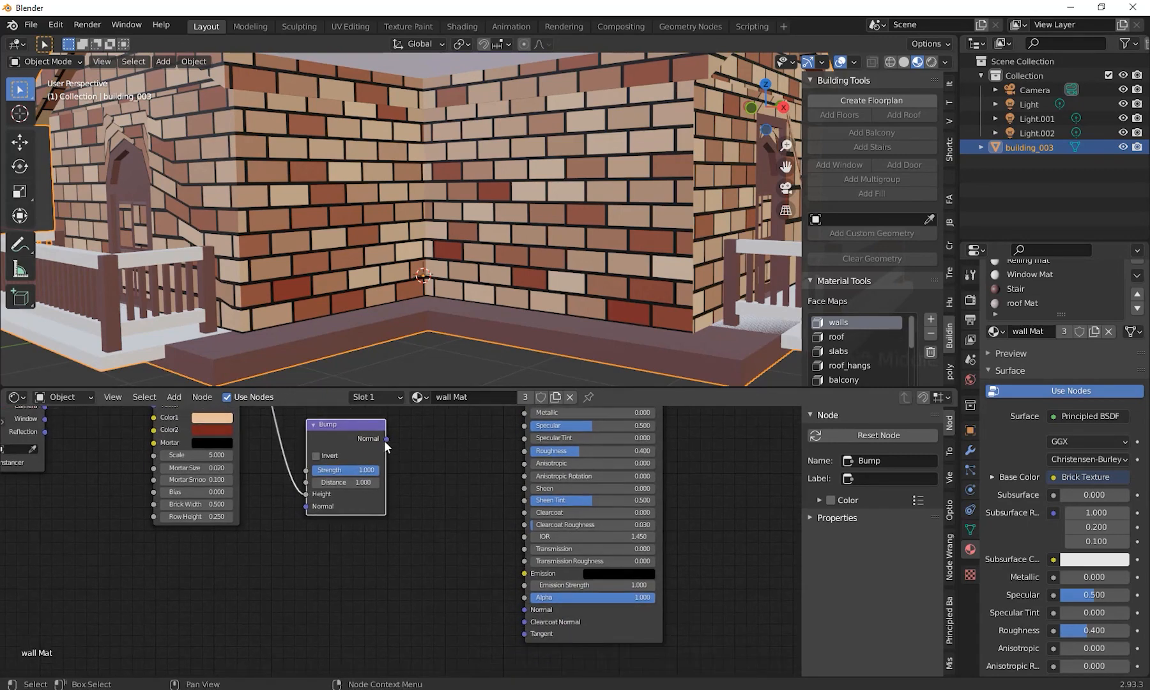
mouse_move(386, 439)
mouse_down()
mouse_move(456, 544)
mouse_move(525, 610)
mouse_up()
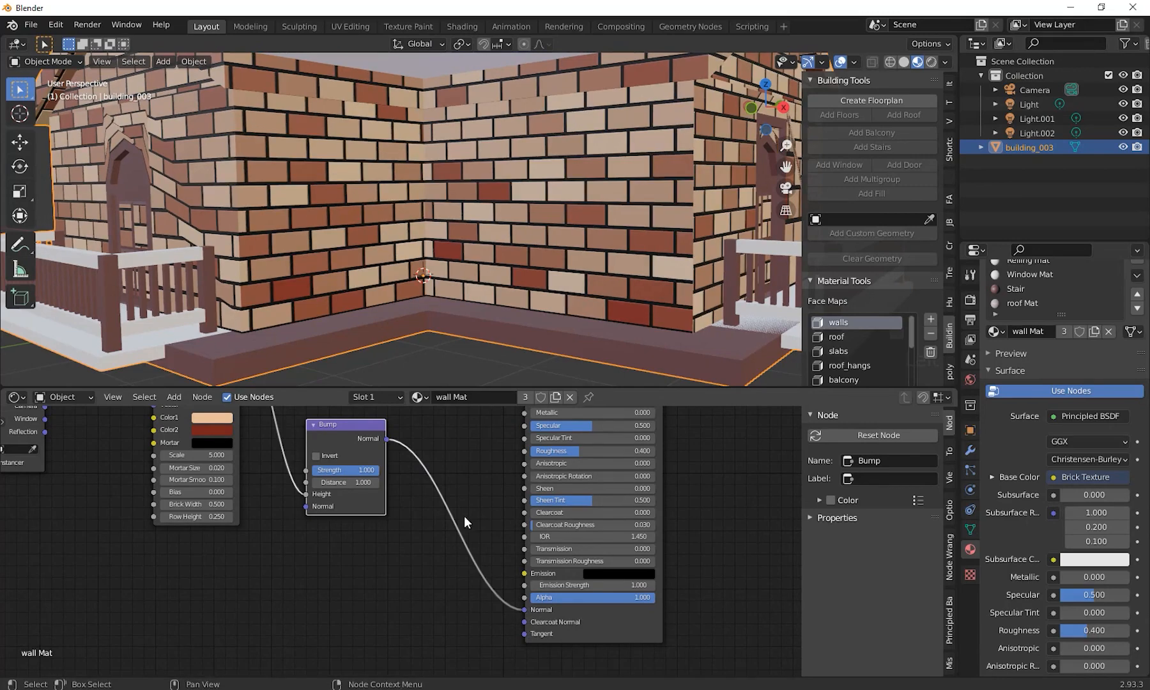
Switch the 3D viewport to Rendered shading and inspect the bumped brick walls from close up
middle_drag(479, 496, 477, 608)
middle_drag(611, 133, 575, 134)
scroll(606, 136, down, 1)
click(931, 62)
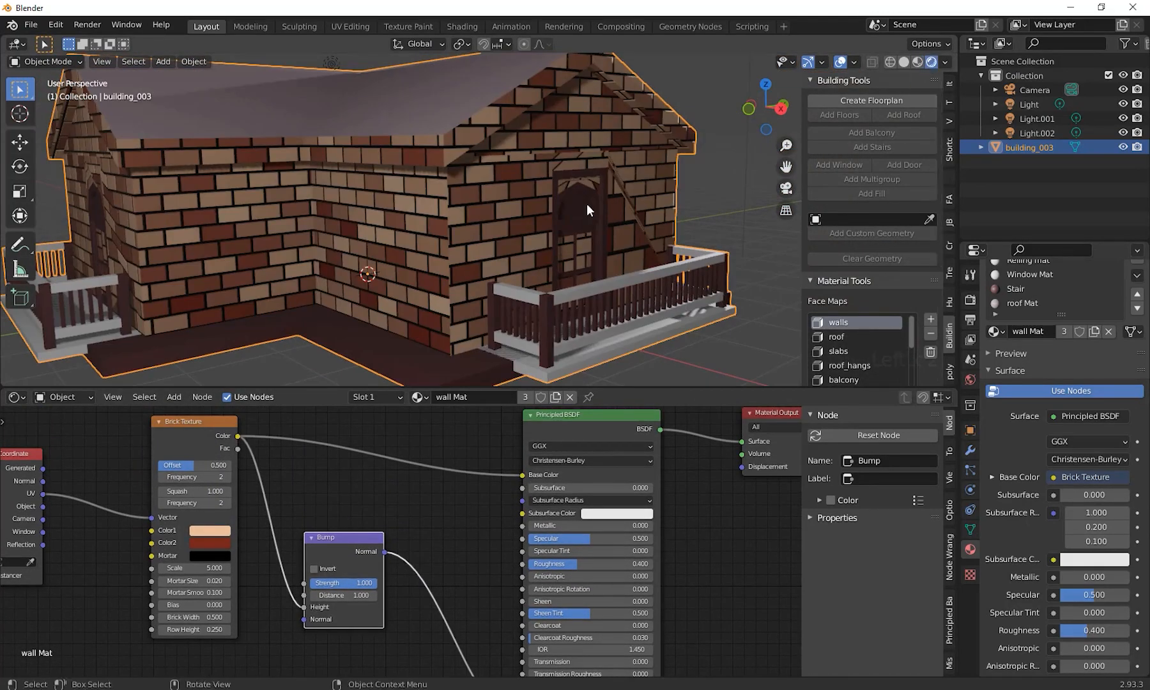
middle_drag(586, 203, 600, 206)
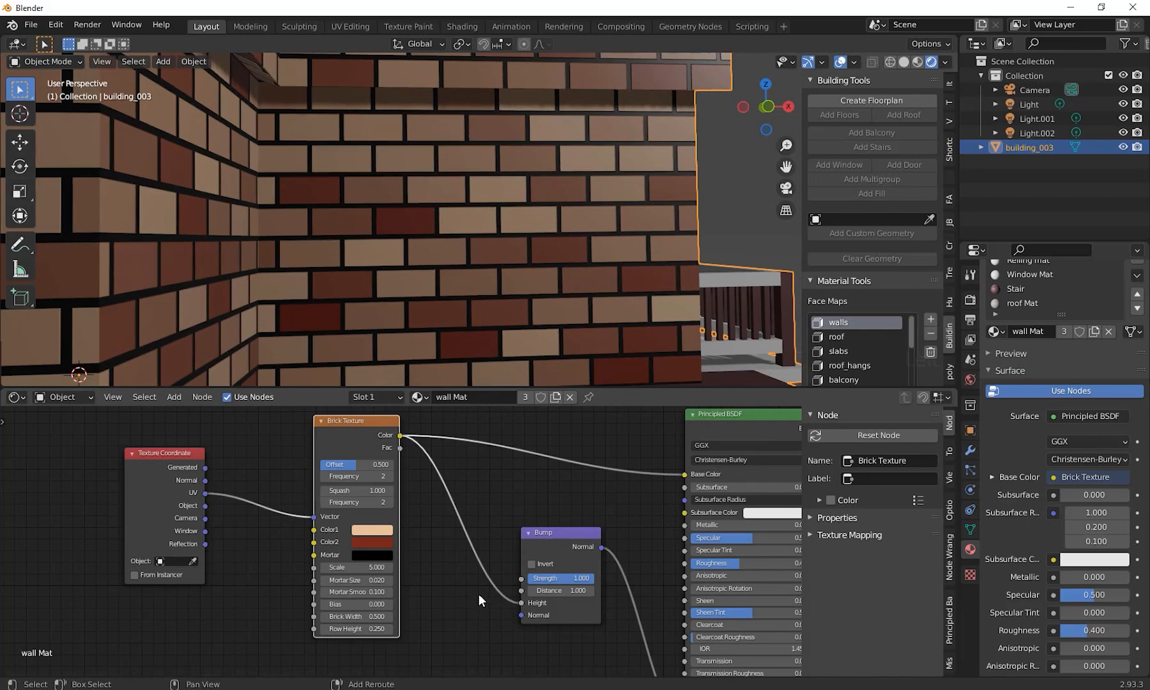
middle_drag(478, 595, 345, 496)
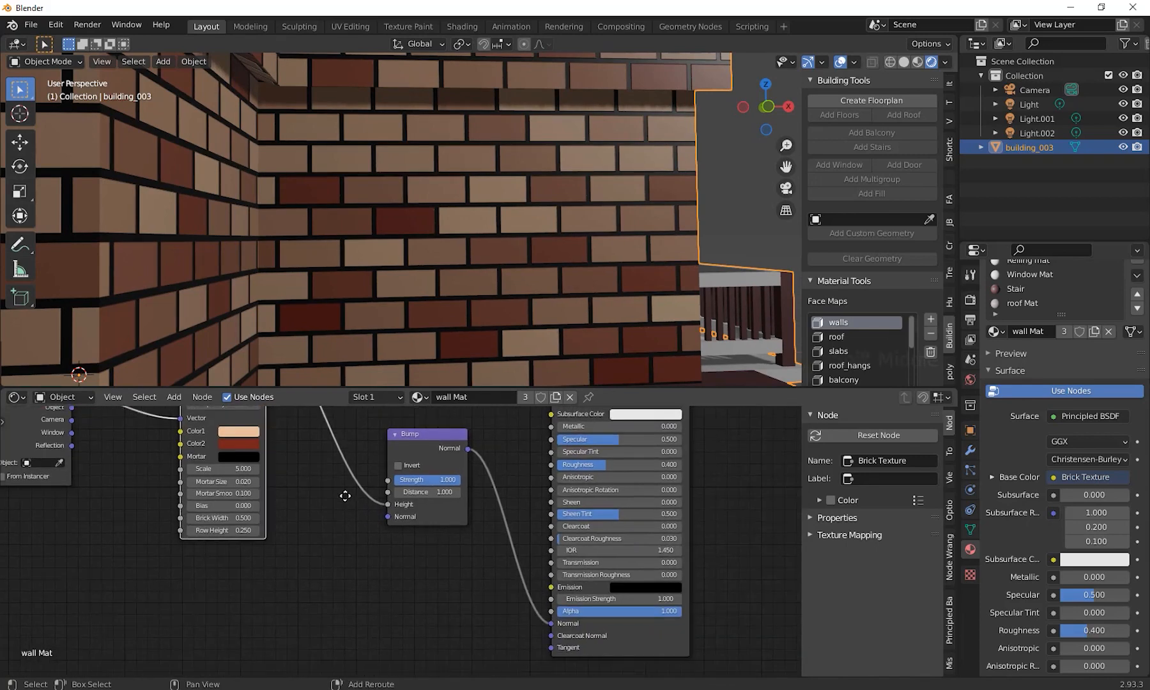
middle_drag(401, 558, 527, 643)
middle_drag(570, 307, 503, 296)
scroll(541, 307, down, 1)
scroll(422, 522, down, 2)
Move the Texture Coordinate node further away from the Brick Texture node
middle_drag(474, 525, 610, 534)
drag(311, 464, 207, 438)
middle_drag(335, 507, 326, 591)
scroll(337, 550, up, 2)
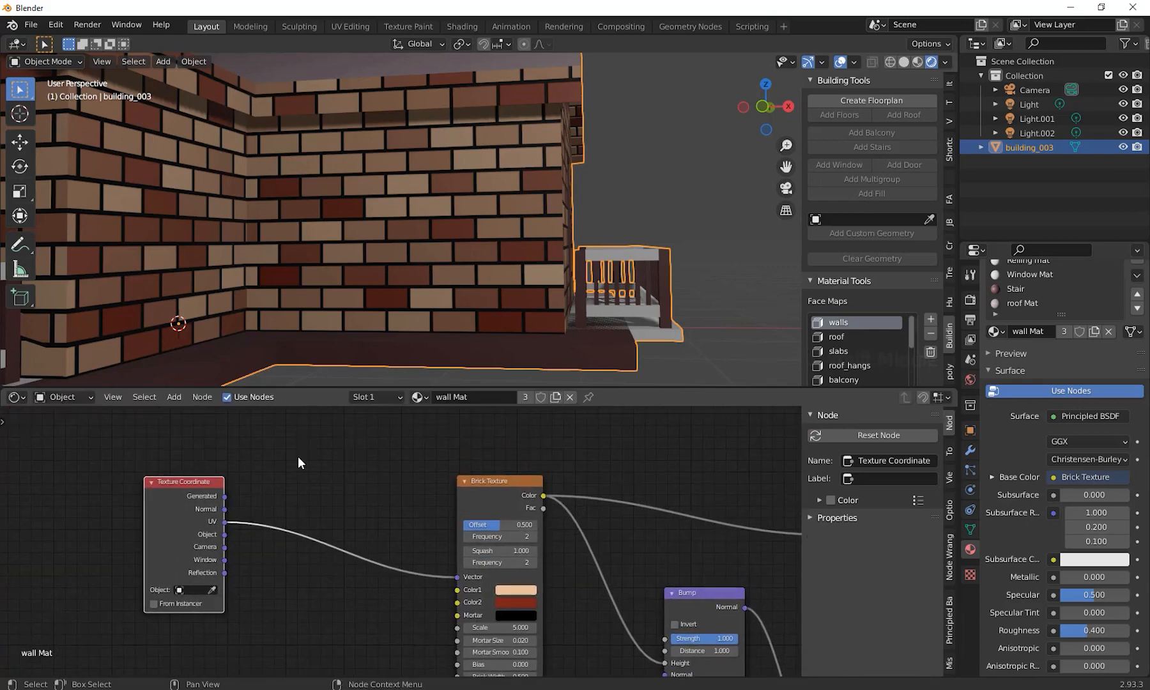
Add a Noise Texture node to the wall material and place it below the Texture Coordinate node
middle_drag(307, 527, 313, 449)
middle_drag(331, 507, 355, 538)
scroll(348, 534, up, 1)
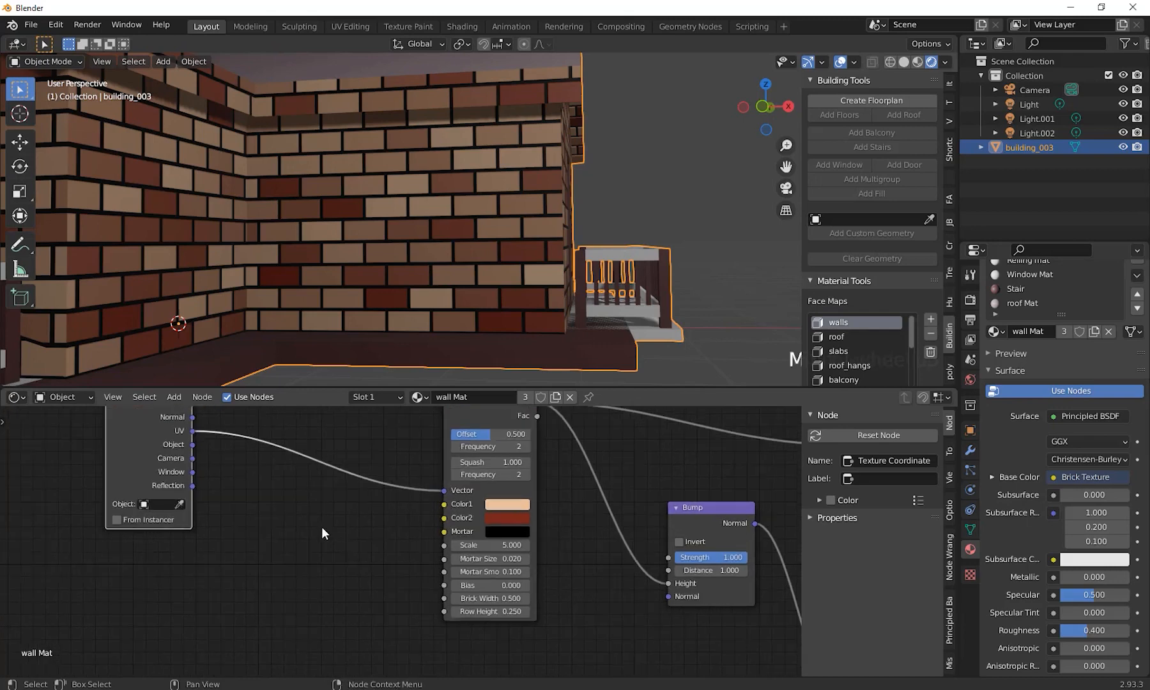
shift+middle_drag(286, 537, 297, 552)
click(297, 552)
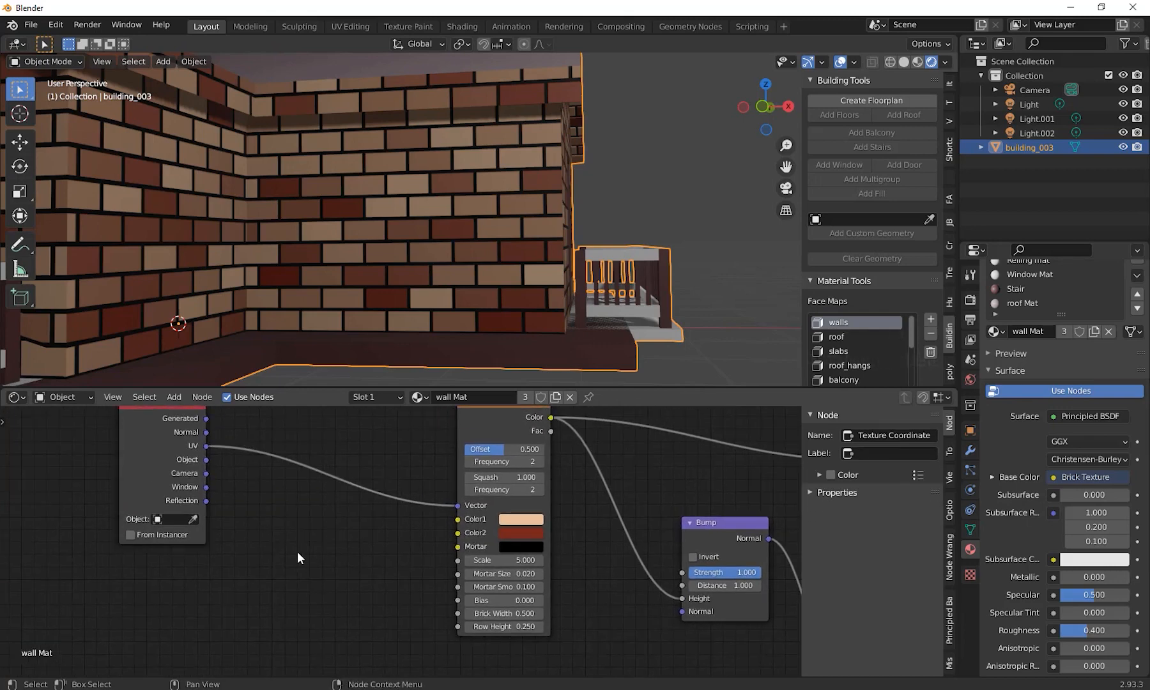
scroll(297, 552, down, 1)
key(shift+a)
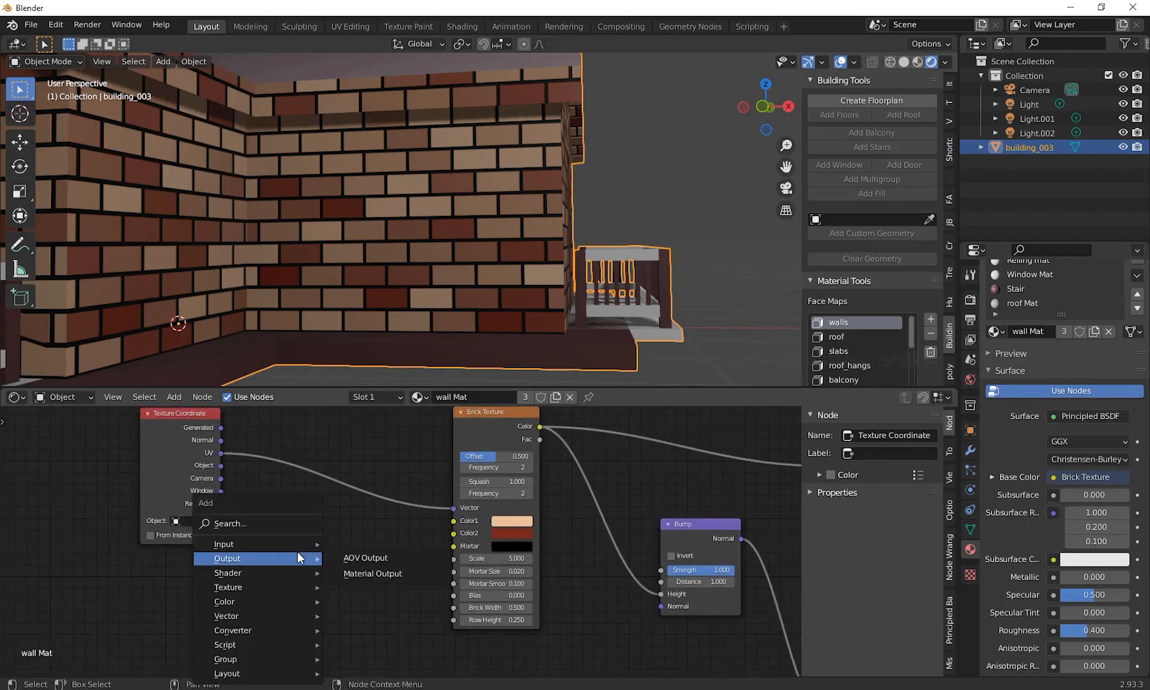
click(297, 527)
text(n)
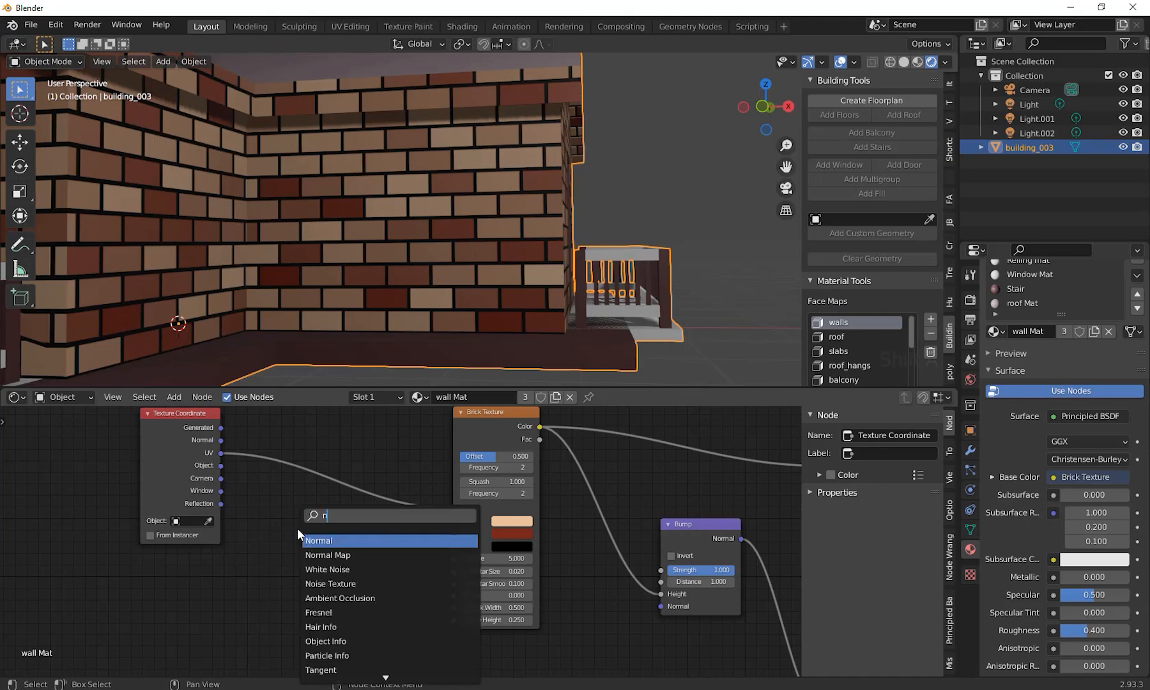
text(oi)
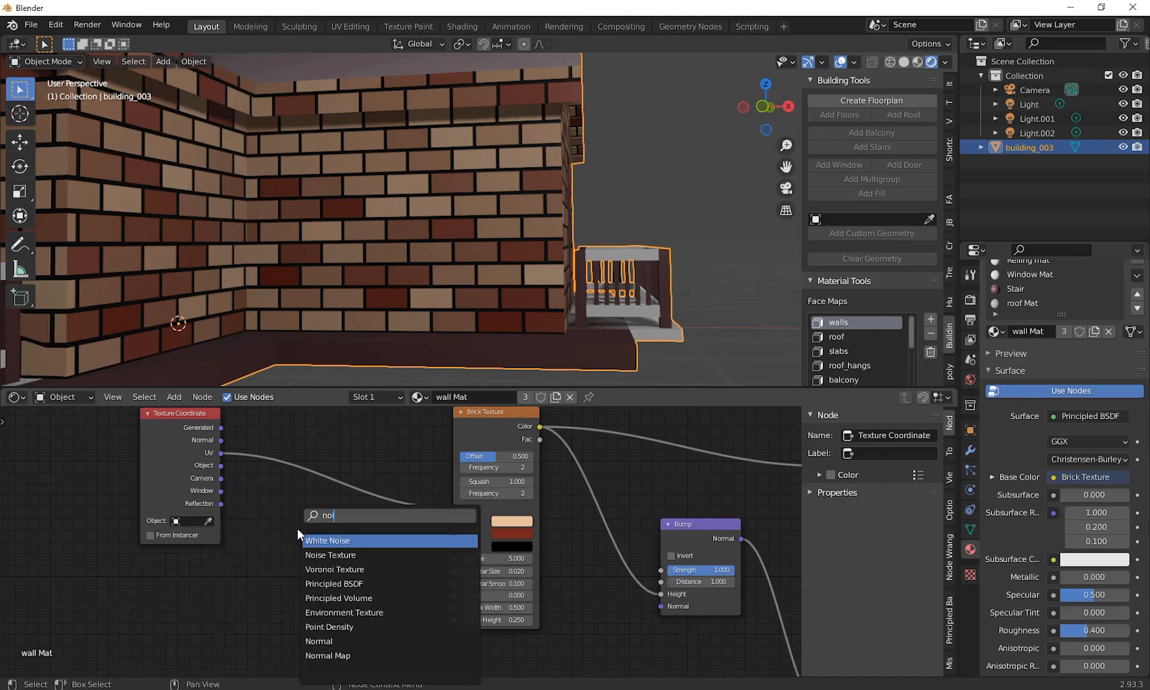
click(337, 556)
click(278, 595)
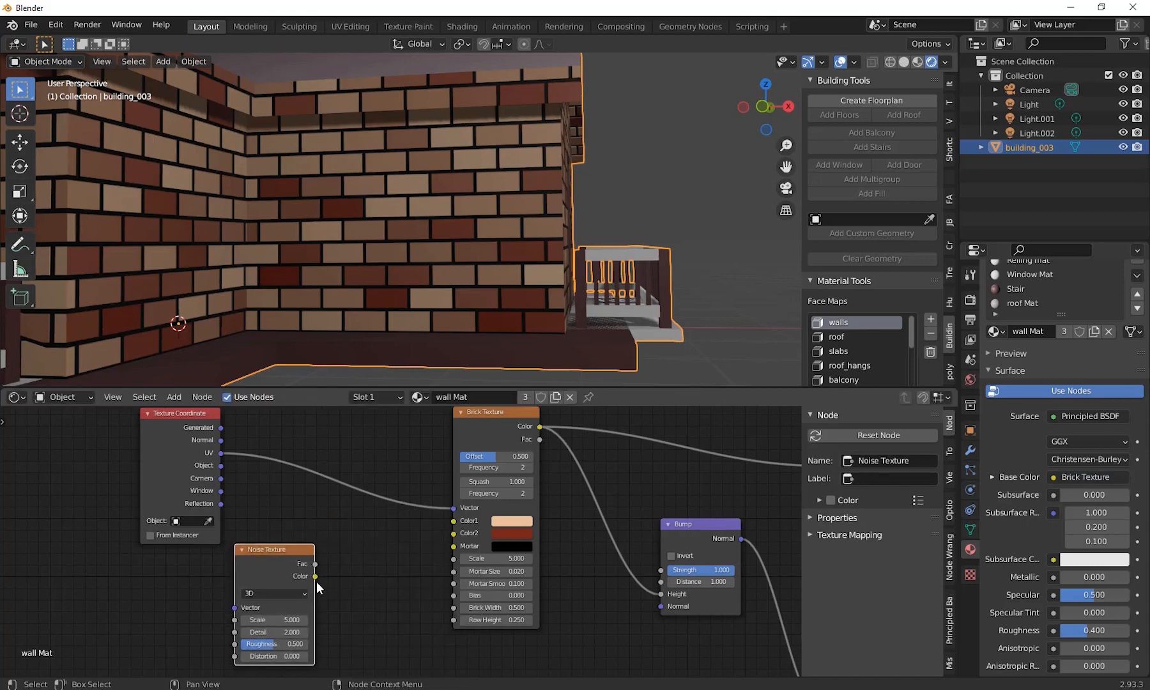
Connect the Noise Texture's Color output to the Brick Texture's Color1 input and space both source nodes further from the Brick Texture
drag(317, 577, 453, 521)
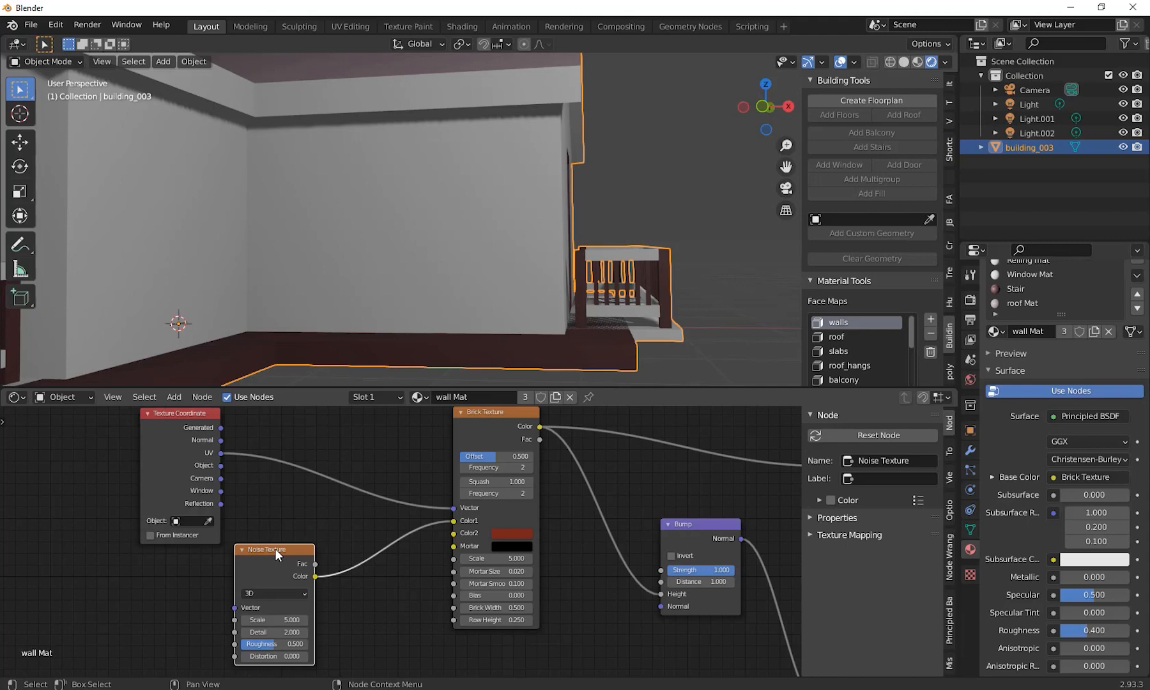
scroll(465, 591, down, 2)
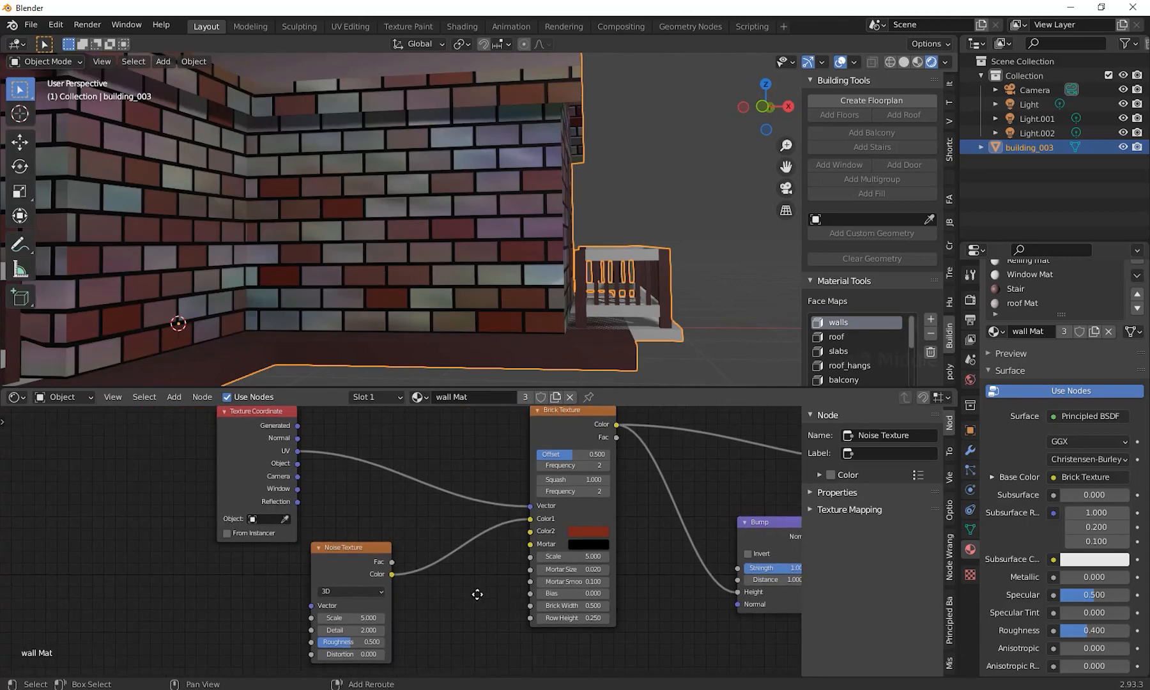
drag(378, 547, 265, 569)
middle_drag(384, 624, 403, 626)
scroll(386, 575, up, 1)
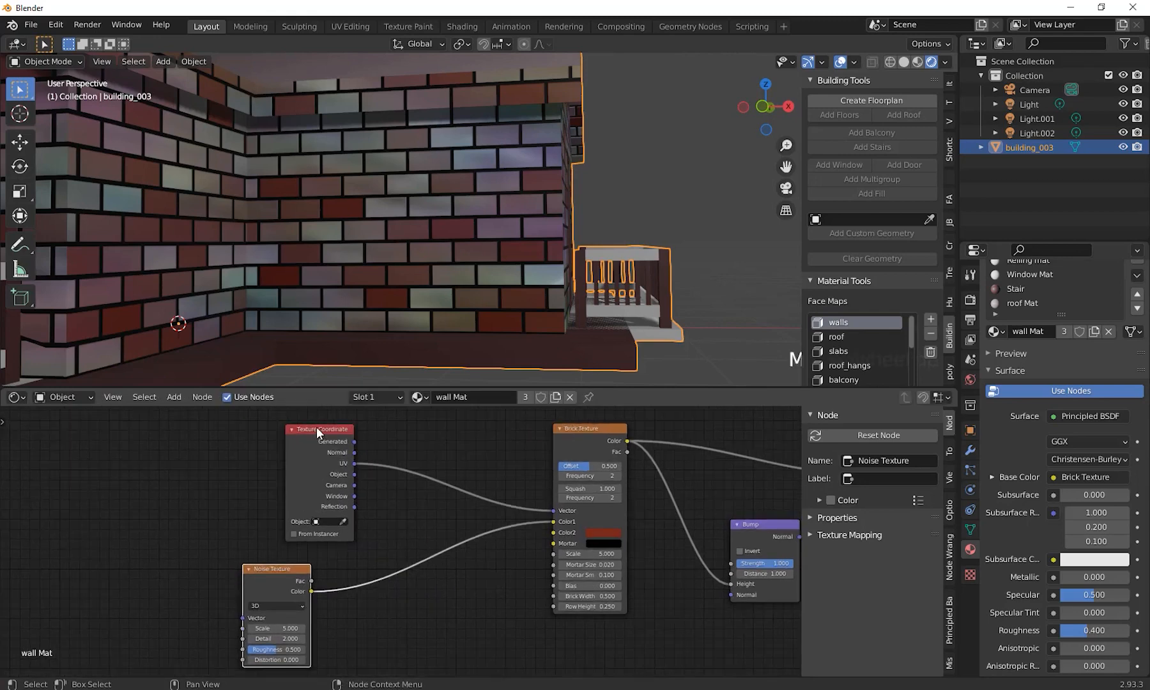
drag(307, 427, 227, 430)
scroll(385, 607, down, 2)
middle_drag(387, 617, 344, 602)
scroll(339, 589, up, 1)
drag(254, 551, 244, 563)
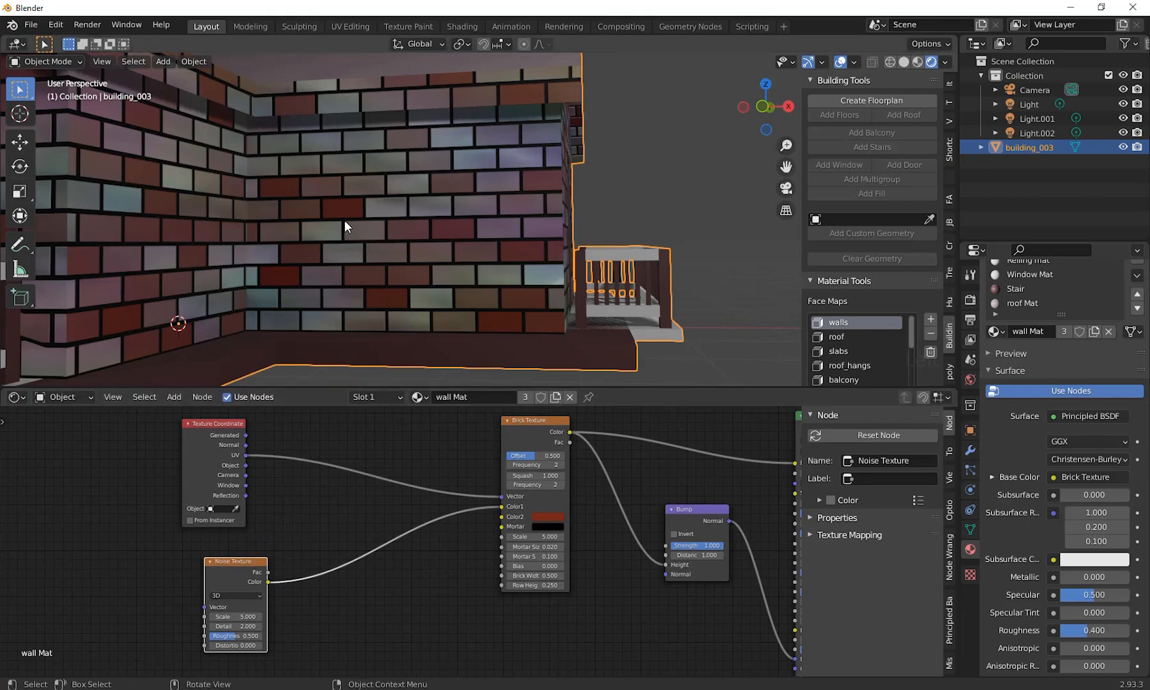
Insert a ColorRamp node into the link between the Noise Texture and the Brick Texture's Color1 input
middle_drag(370, 563, 385, 560)
key(shift+a)
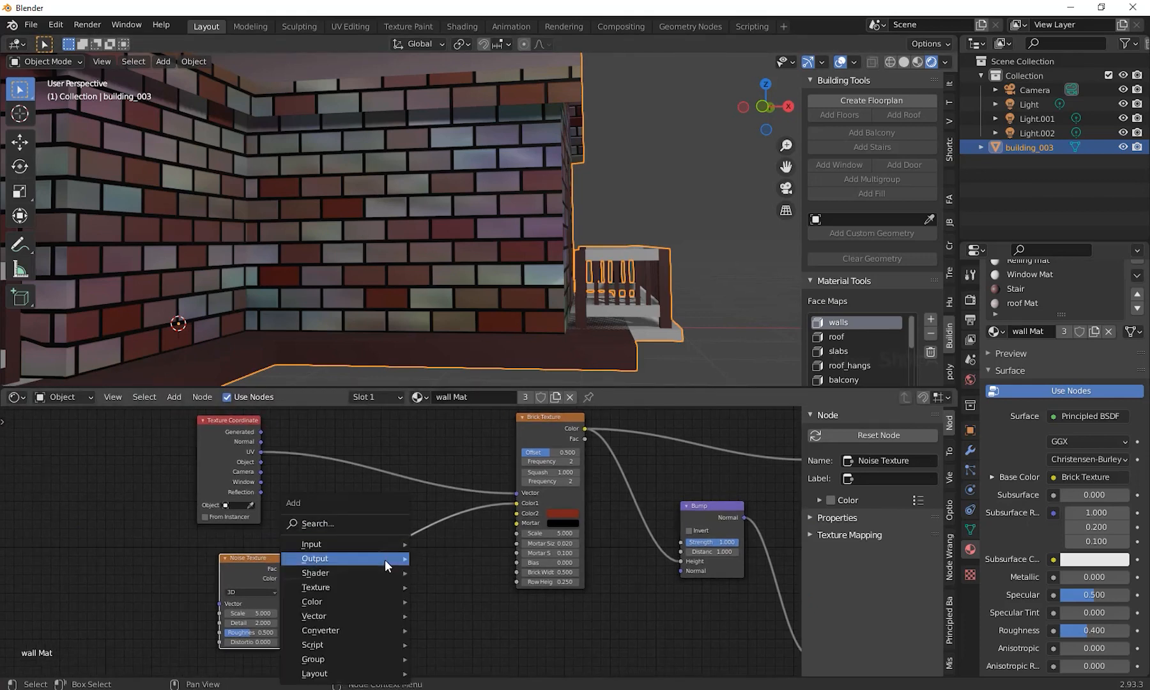
click(382, 524)
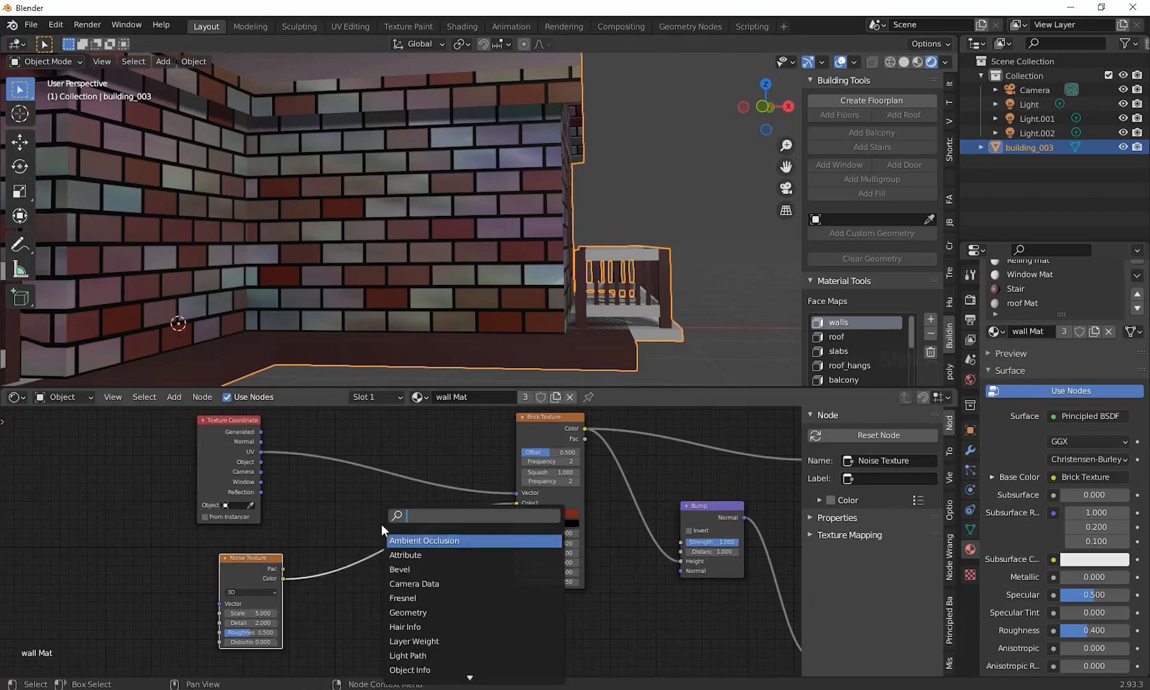
text(colo)
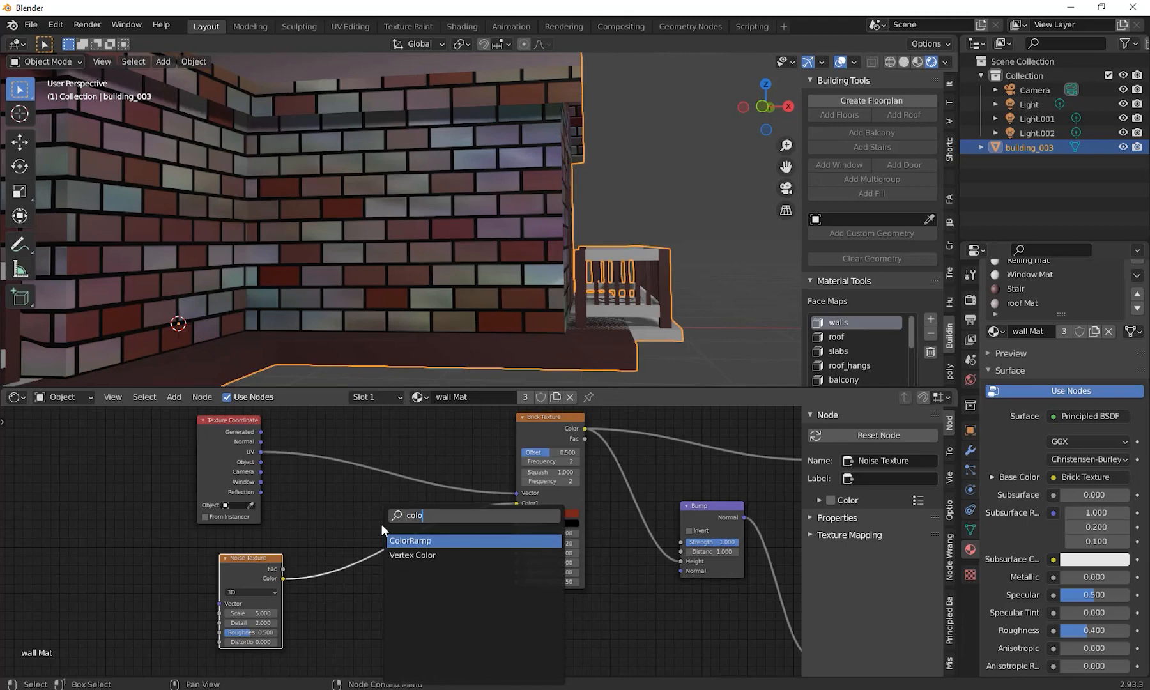
click(407, 543)
click(392, 580)
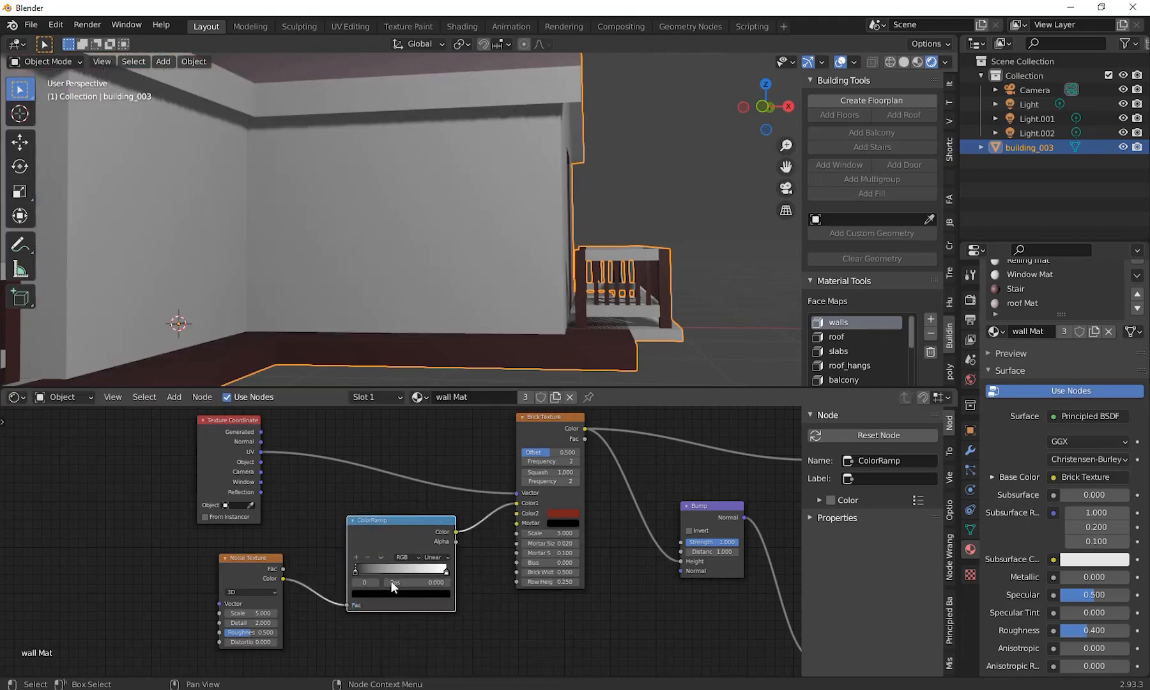
middle_drag(447, 588, 361, 605)
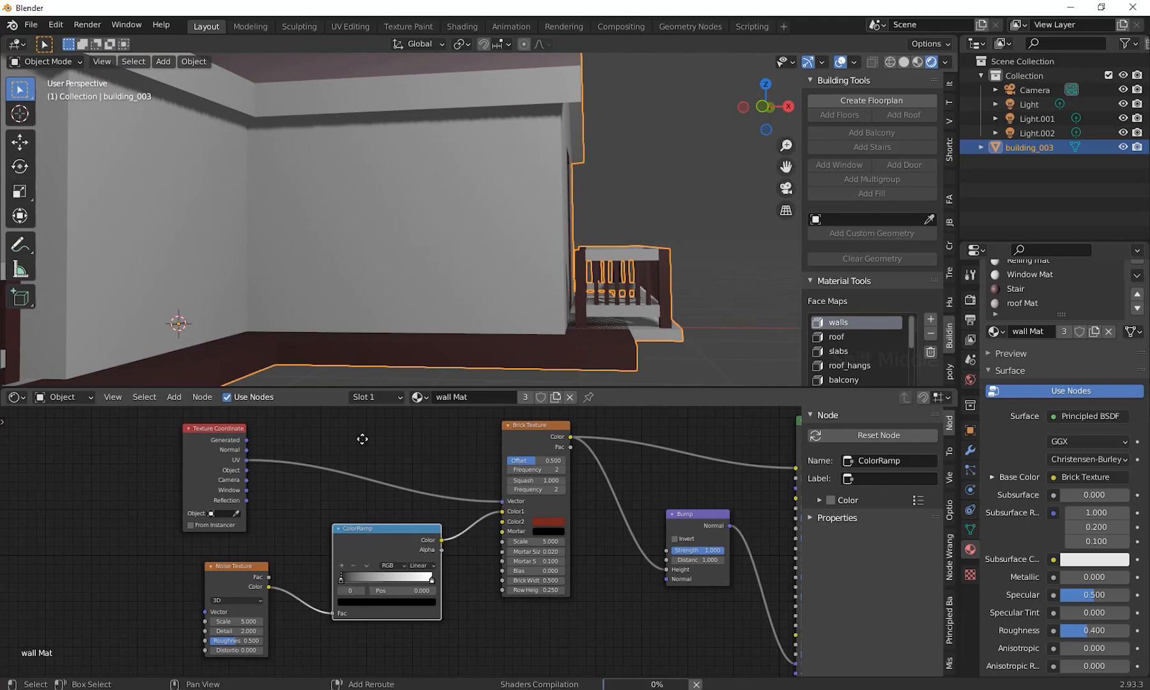
shift+middle_drag(345, 595, 341, 584)
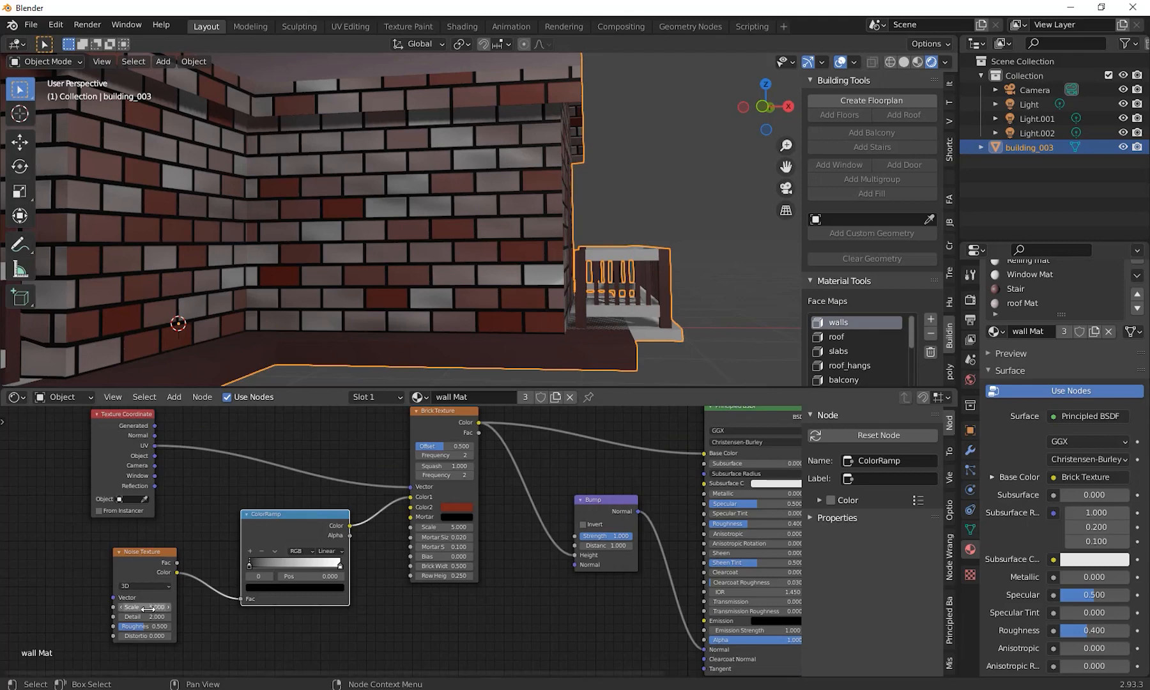
Set the Noise Texture's Scale to 36.9 and its Detail to 2.6
drag(148, 608, 234, 609)
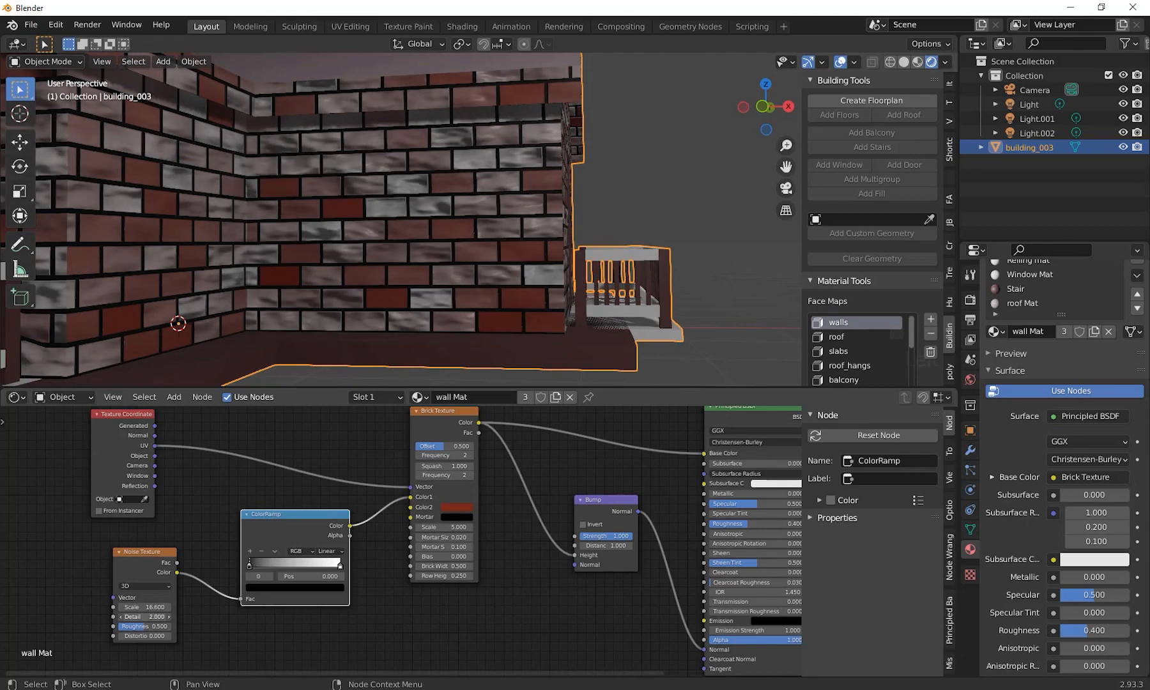
drag(144, 617, 253, 607)
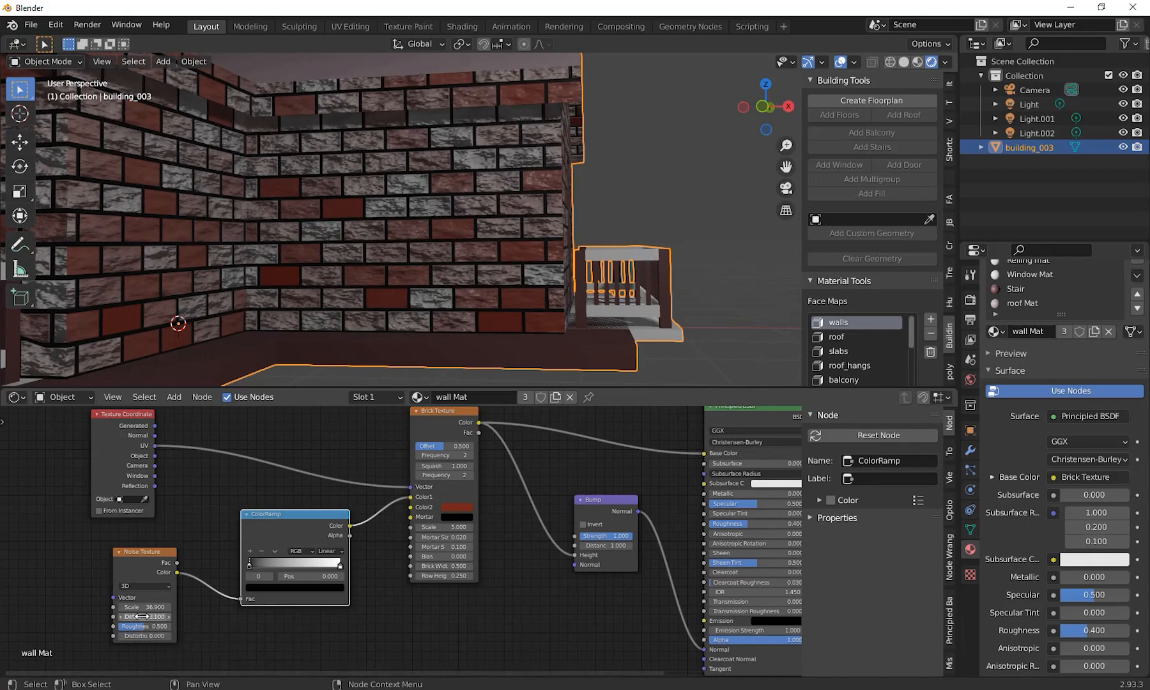
drag(147, 616, 127, 617)
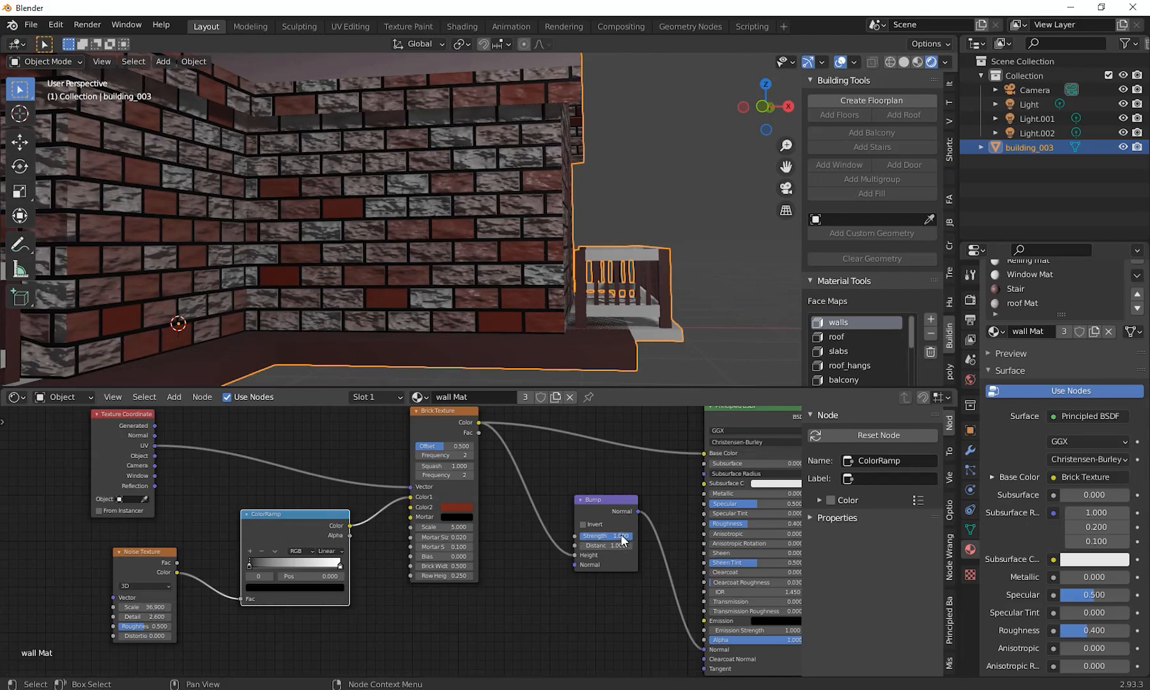
Reduce the Bump node's Strength to 0.274 and check the effect on the whole building
drag(604, 535, 586, 537)
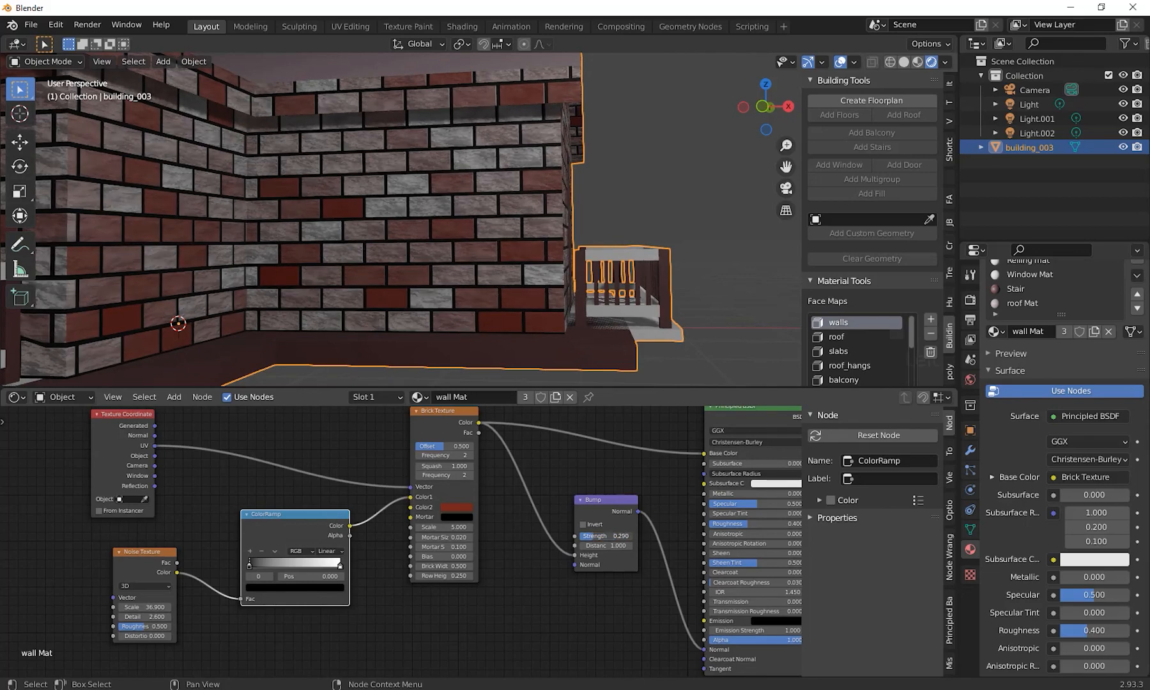
scroll(433, 186, down, 3)
mouse_move(469, 161)
middle_down()
mouse_move(441, 168)
mouse_move(570, 258)
mouse_move(568, 235)
mouse_move(545, 226)
mouse_move(519, 254)
mouse_move(566, 257)
mouse_move(481, 168)
middle_up()
scroll(575, 254, up, 1)
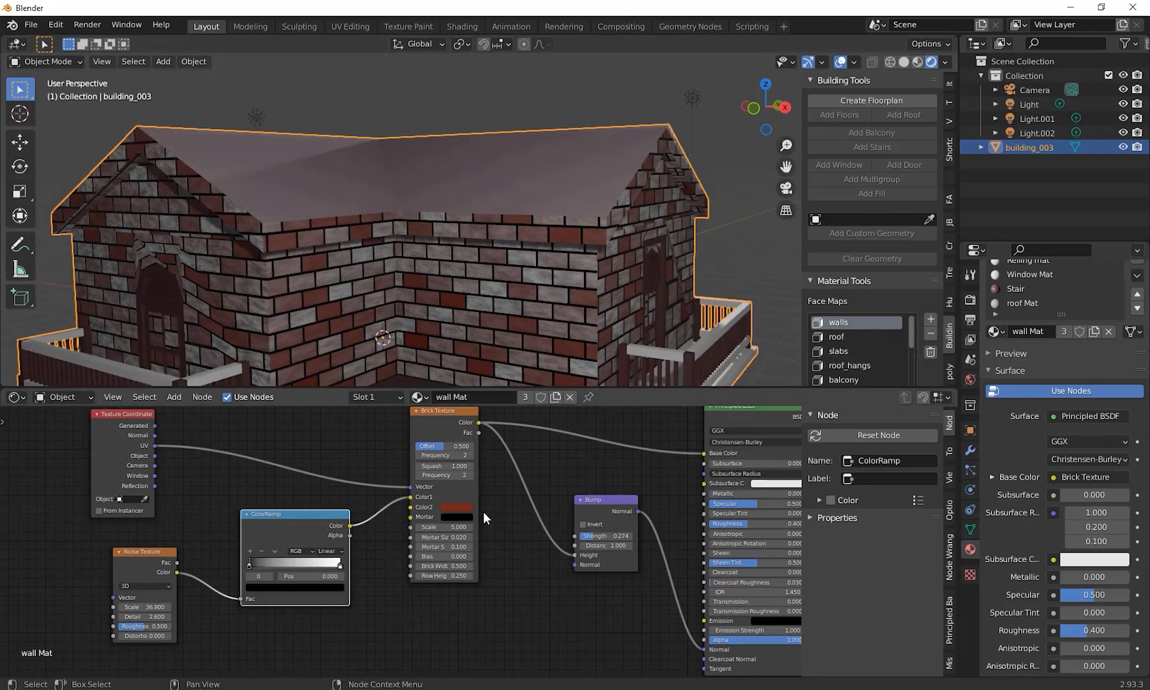
Set the Brick Texture's Scale to 12.8 and check the smaller bricks from around the building
middle_drag(519, 503, 500, 552)
scroll(519, 518, up, 2)
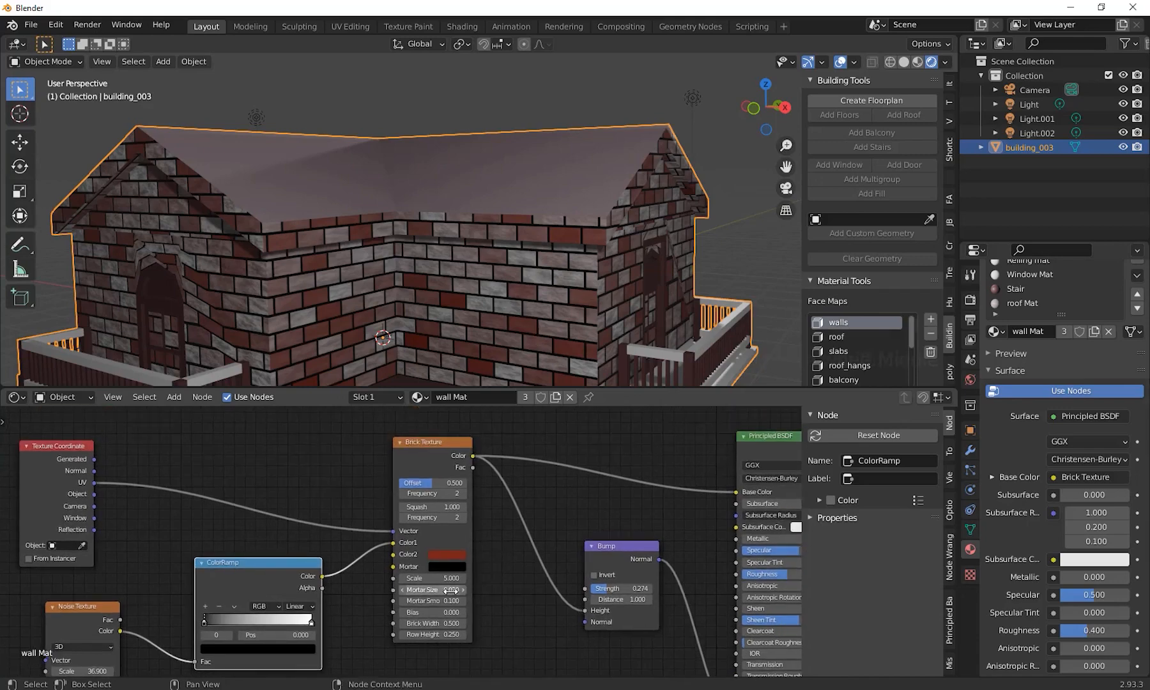
drag(431, 578, 518, 578)
middle_drag(508, 269, 600, 290)
scroll(514, 282, up, 2)
scroll(600, 290, down, 2)
scroll(543, 313, down, 4)
mouse_move(505, 332)
middle_down()
mouse_move(396, 336)
mouse_move(573, 321)
mouse_move(507, 339)
middle_up()
scroll(612, 320, down, 2)
scroll(504, 343, up, 3)
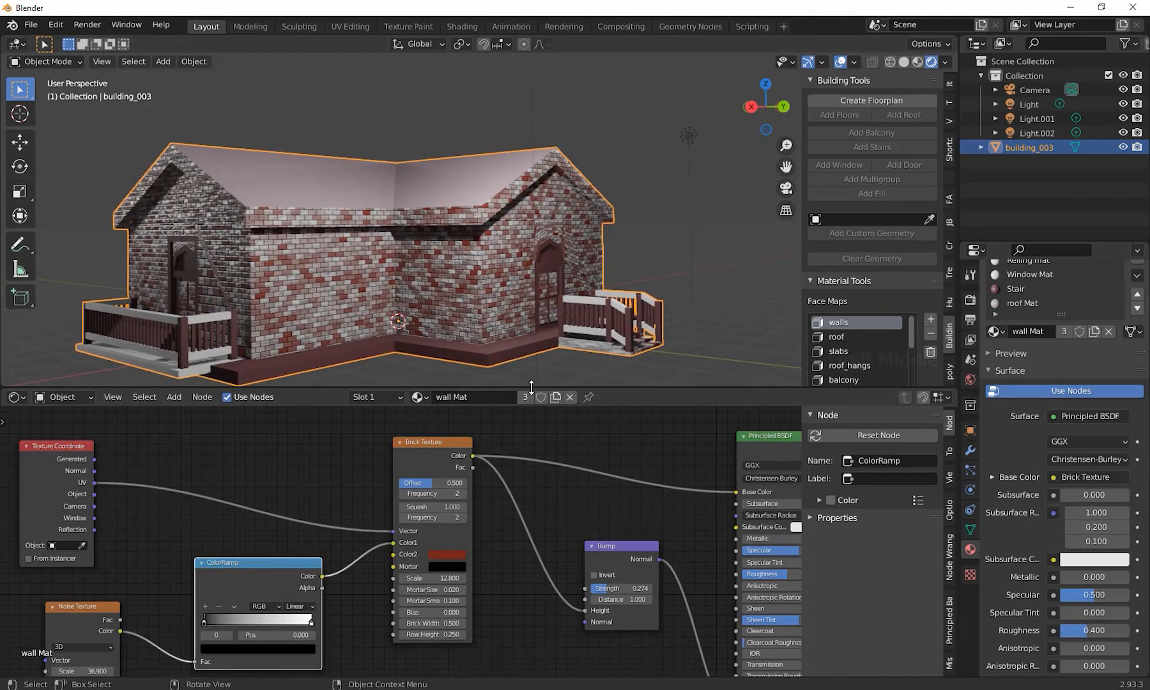
Enlarge the 3D viewport over the node editor, hide its sidebar, and inspect the textured building
drag(540, 388, 540, 611)
scroll(703, 362, down, 2)
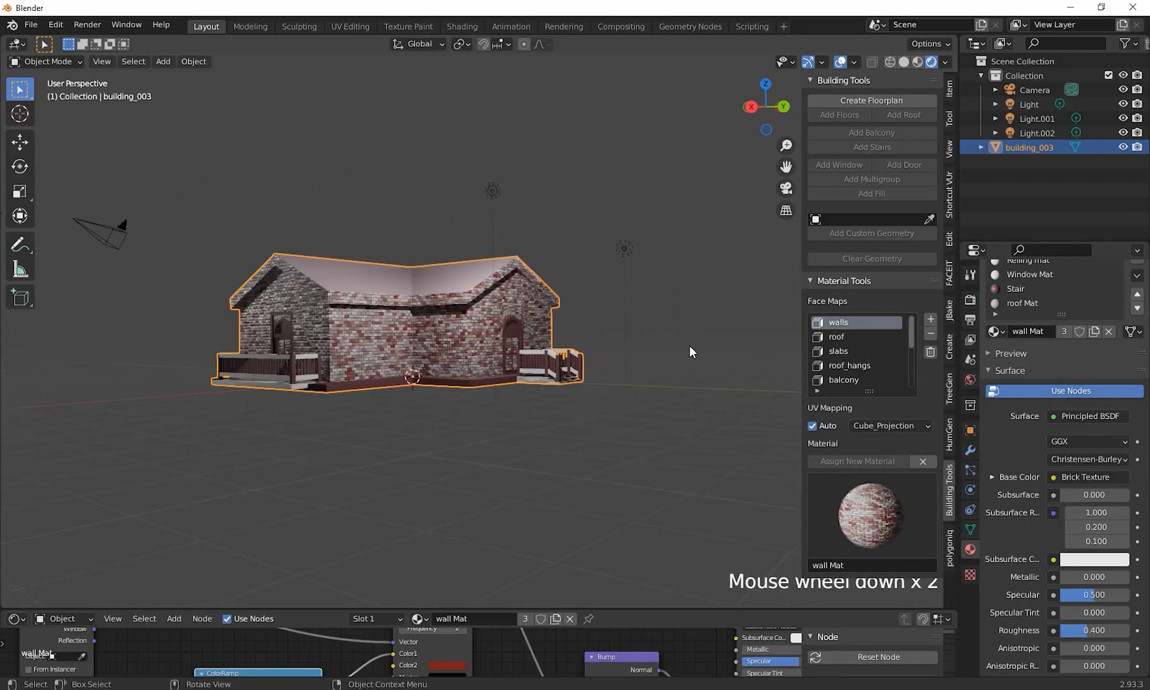
shift+middle_drag(690, 345, 734, 381)
scroll(672, 384, up, 1)
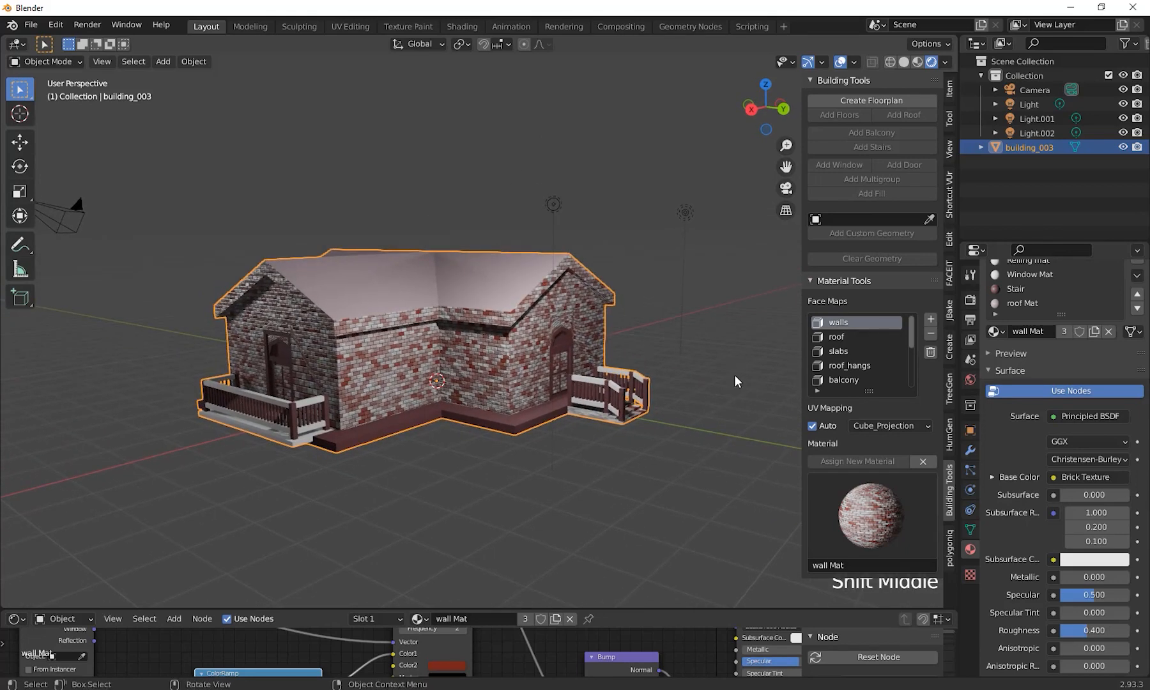
key(n)
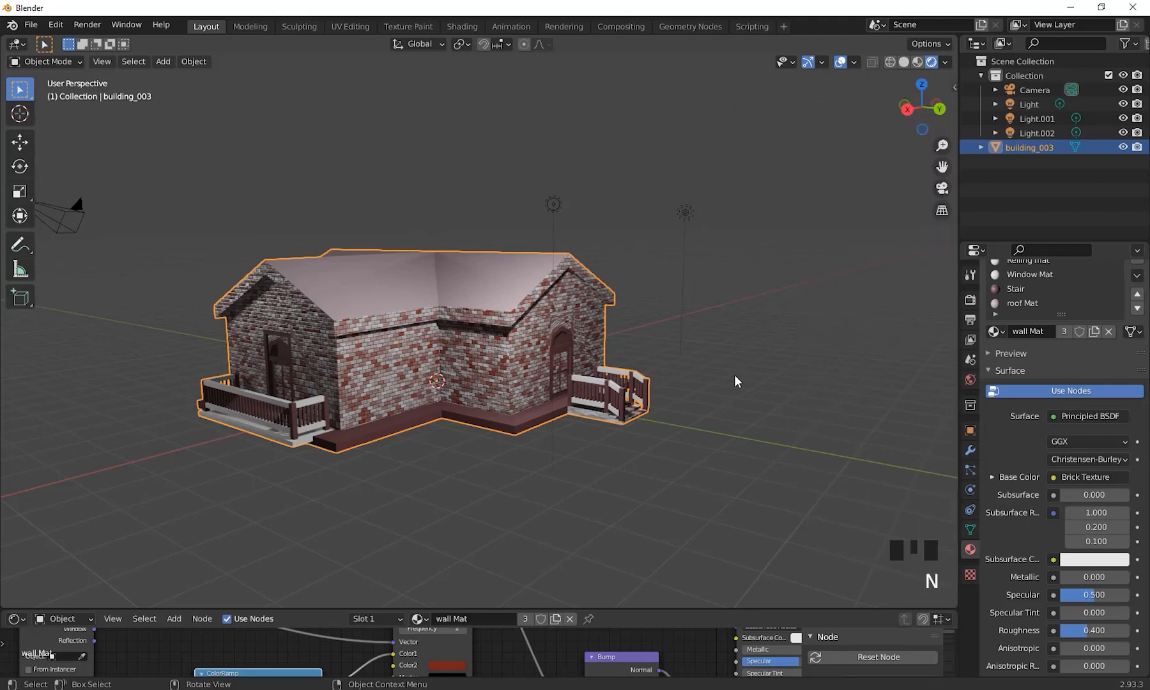
scroll(766, 318, down, 1)
shift+middle_drag(766, 318, 777, 314)
scroll(730, 373, up, 2)
shift+middle_drag(731, 377, 858, 421)
scroll(678, 398, down, 2)
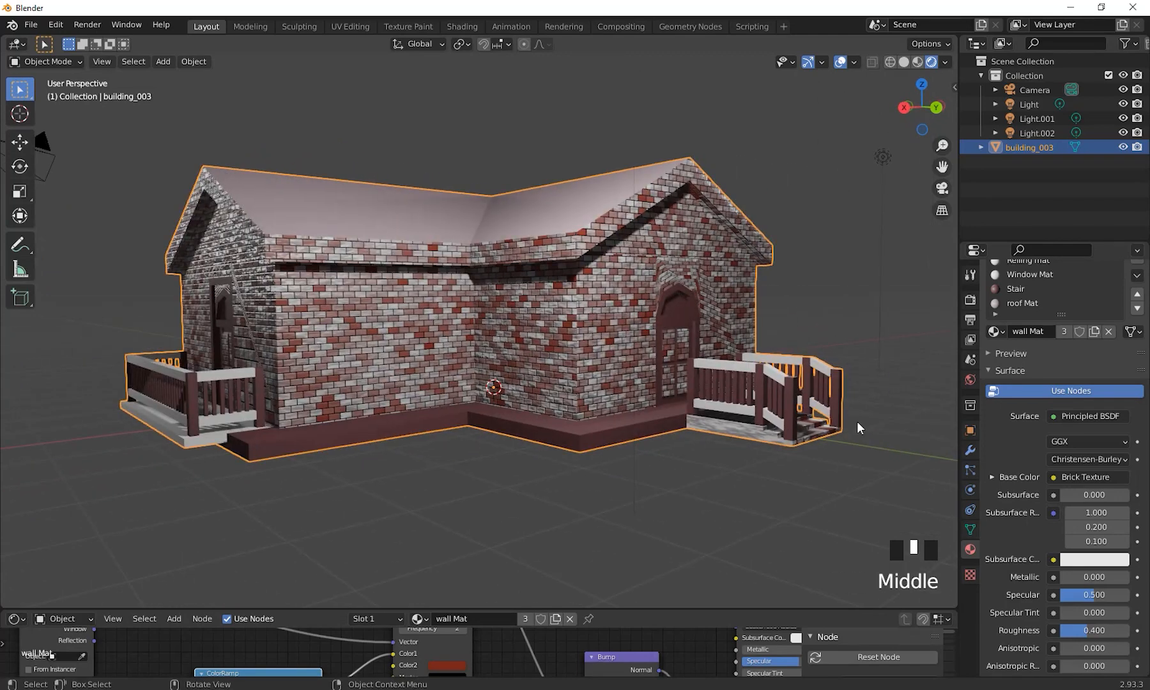